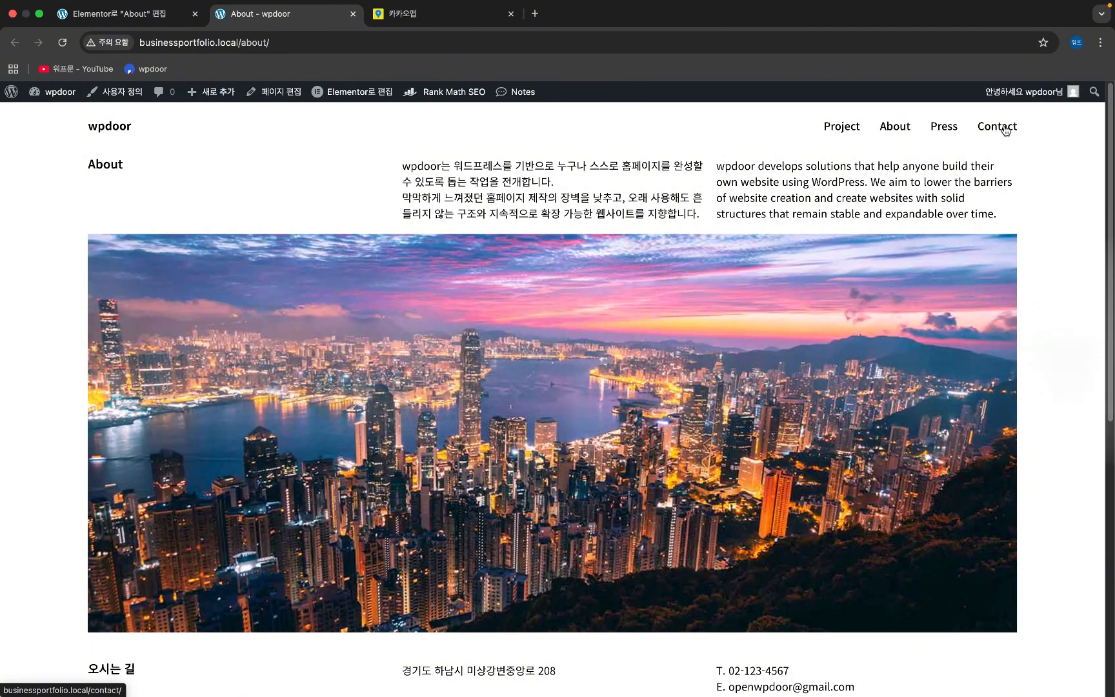
# - Go to the empty Contact page from the site menu and open it in the Elementor editor
pyautogui.click(1006, 131)
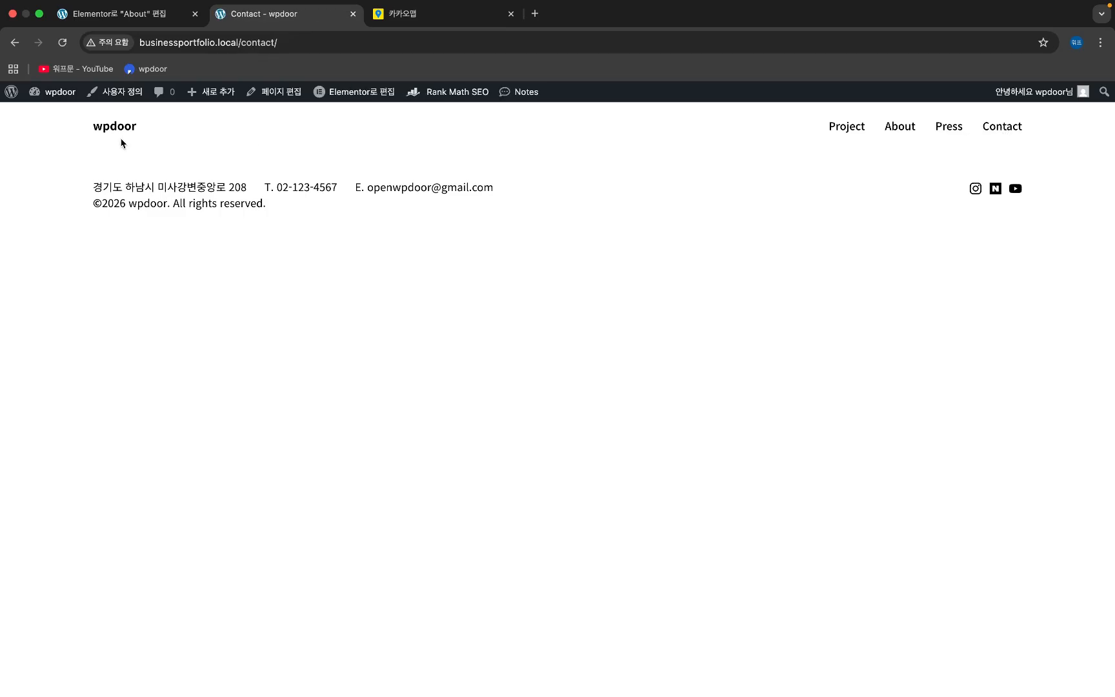
pyautogui.moveTo(374, 97)
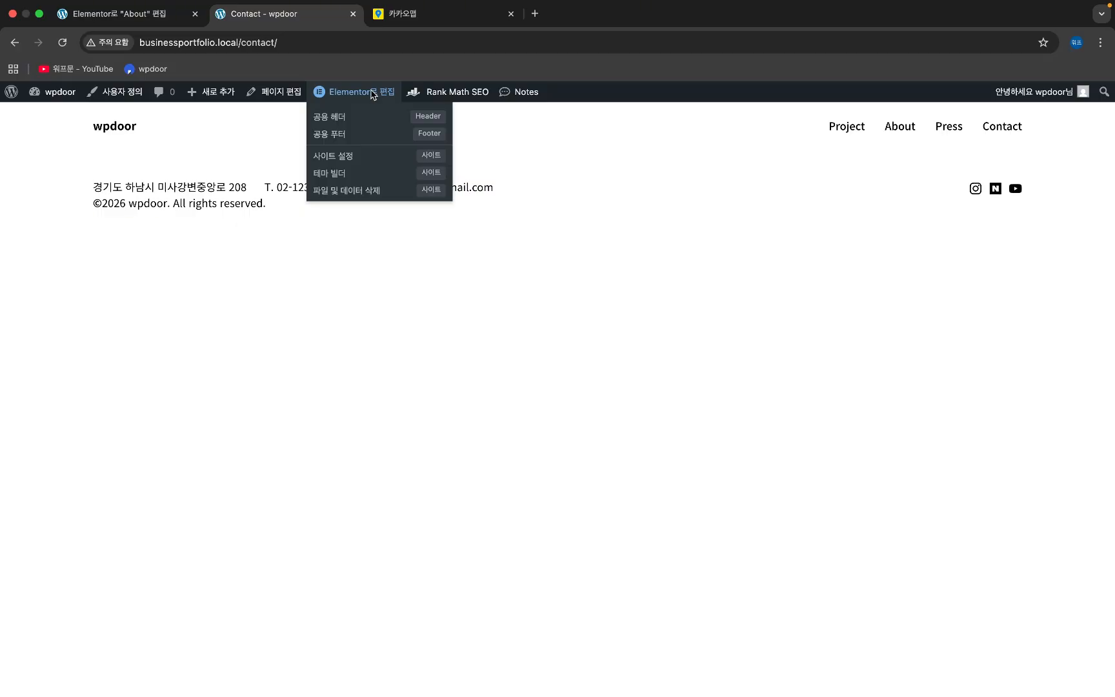
pyautogui.click(270, 97)
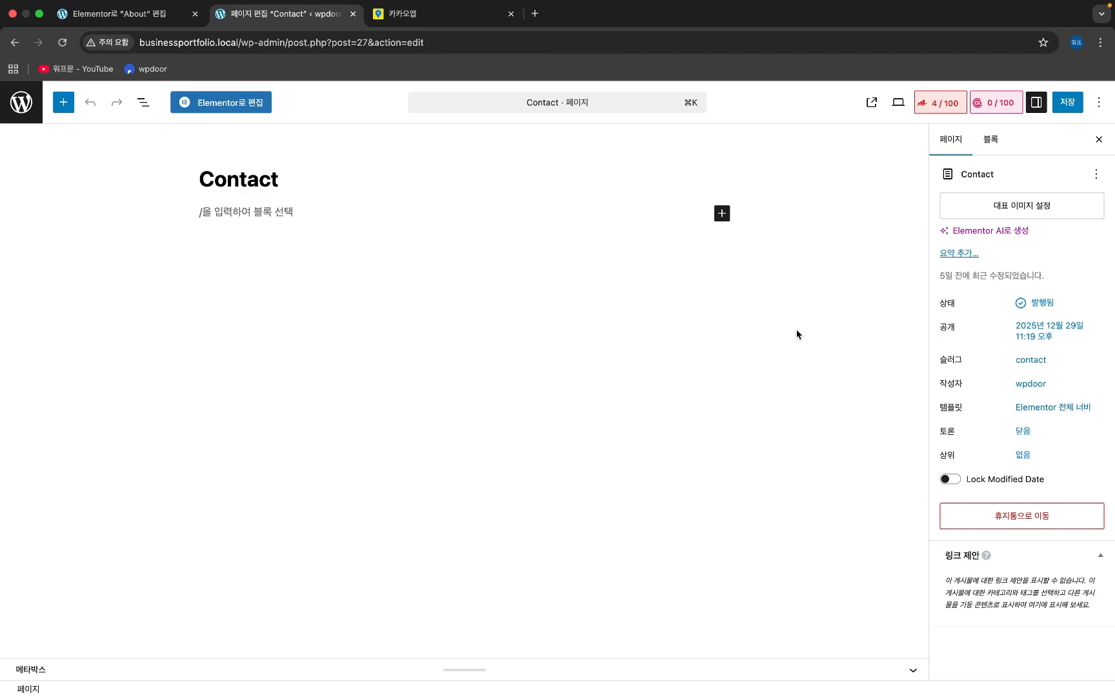
pyautogui.click(218, 102)
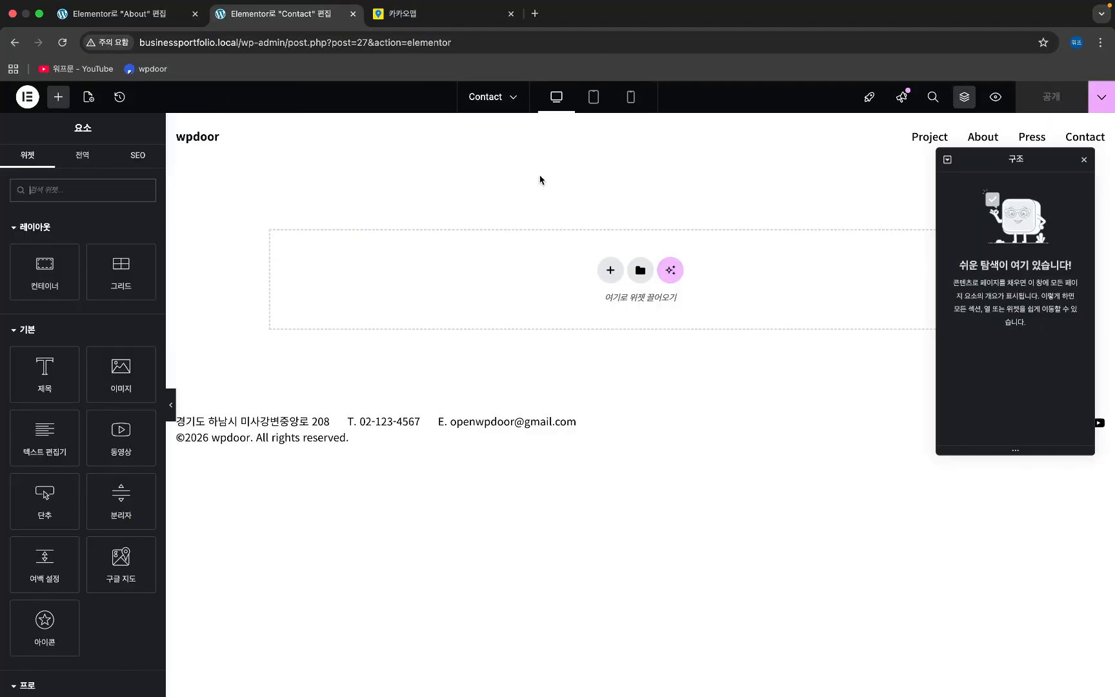
# - Insert a two-column, one-row grid container at the top of the Contact page
pyautogui.click(1085, 160)
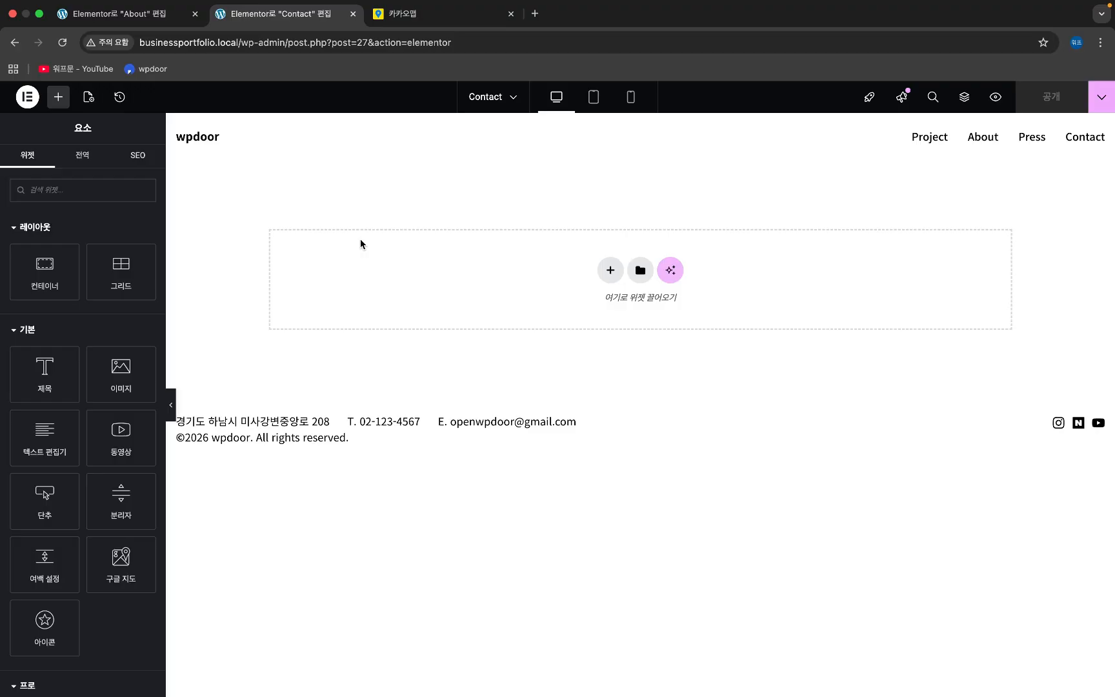
pyautogui.click(611, 269)
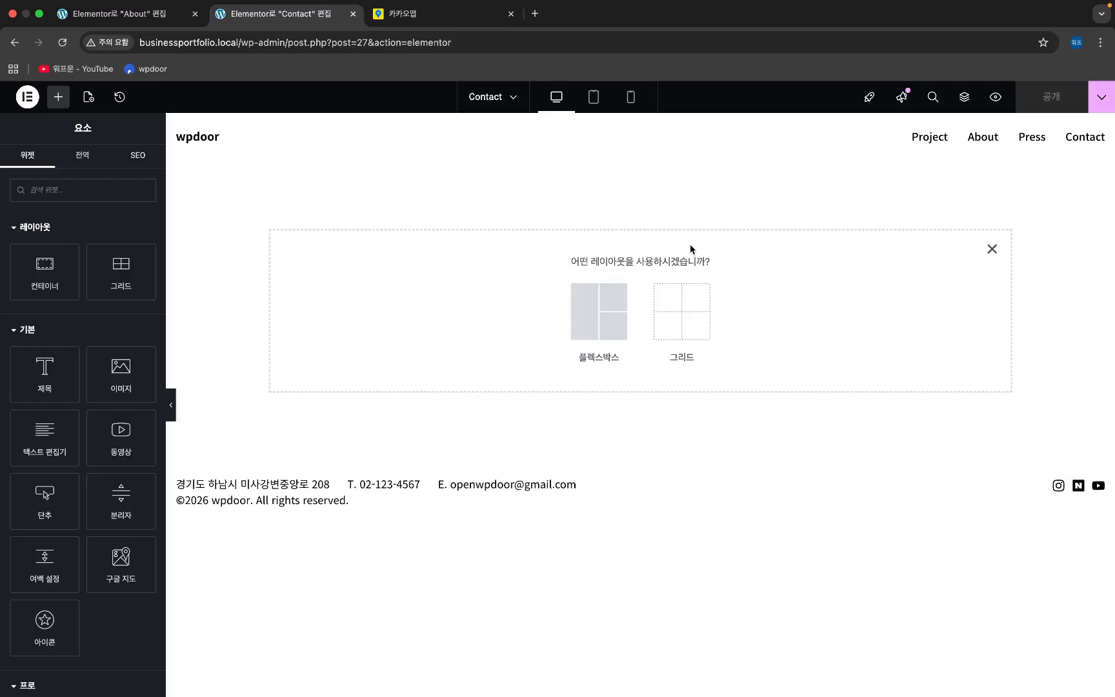
pyautogui.click(665, 324)
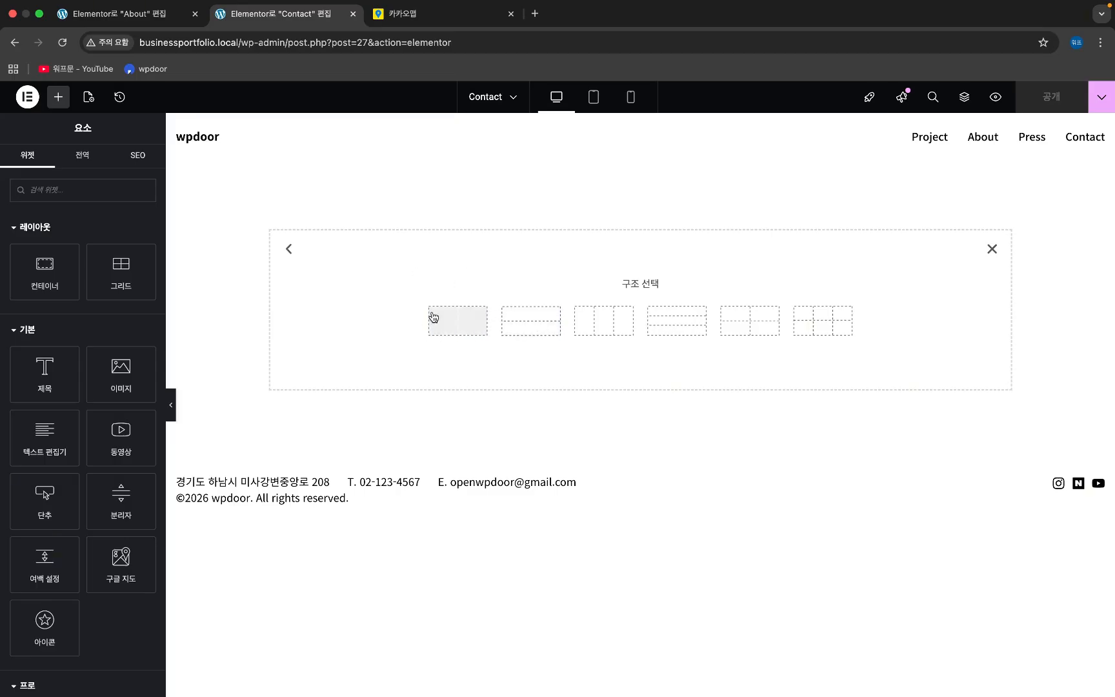
pyautogui.click(455, 319)
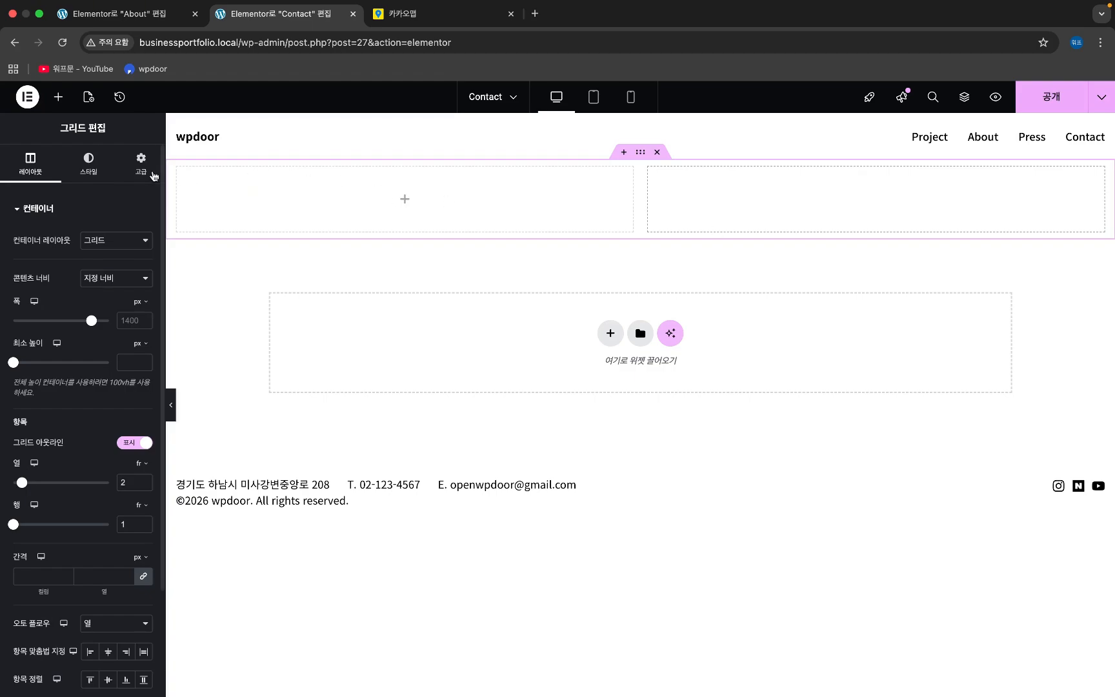
pyautogui.click(58, 98)
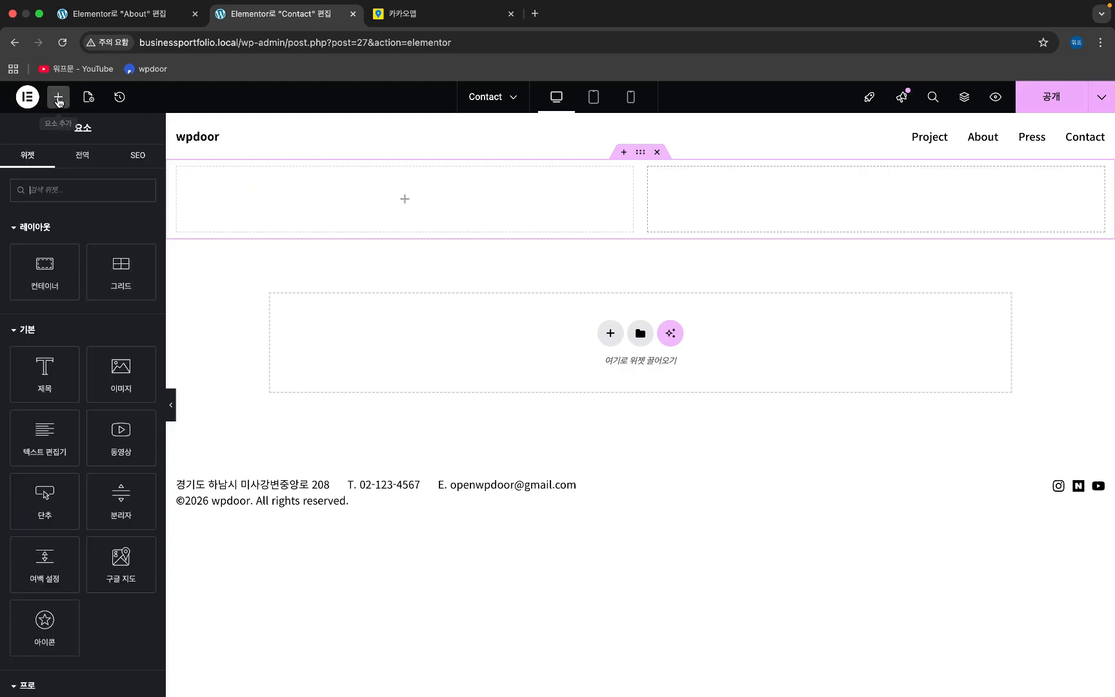
# - Drop an Image widget into the left cell and upload sample_img_2.jpg as its picture
pyautogui.moveTo(119, 378); pyautogui.dragTo(278, 221)
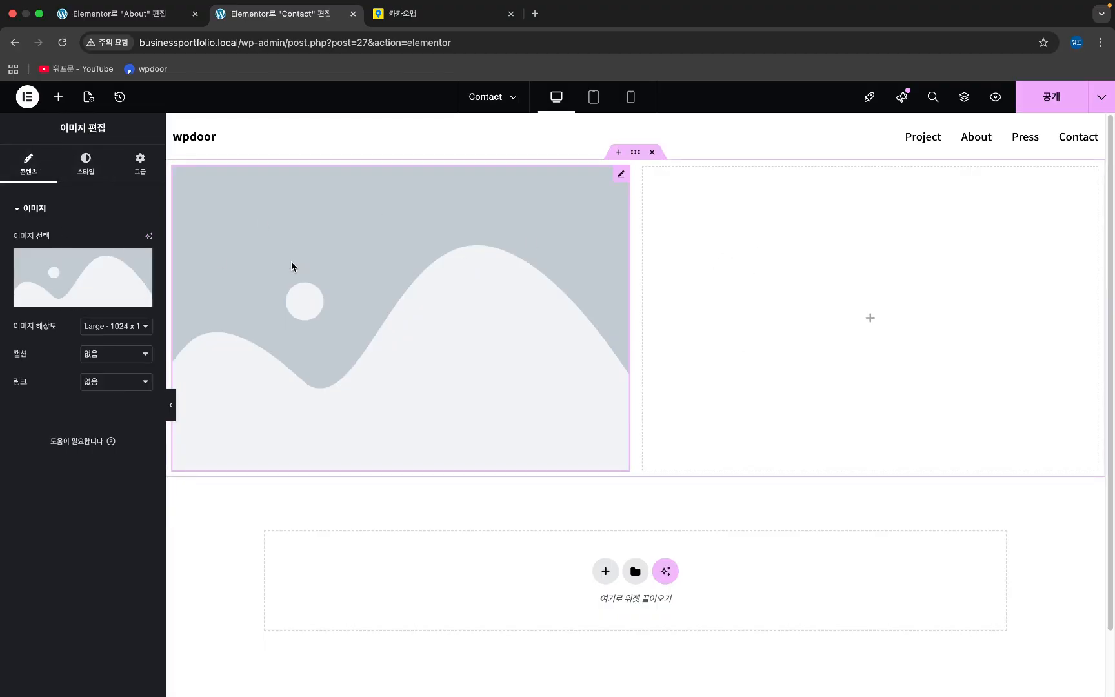
pyautogui.click(93, 282)
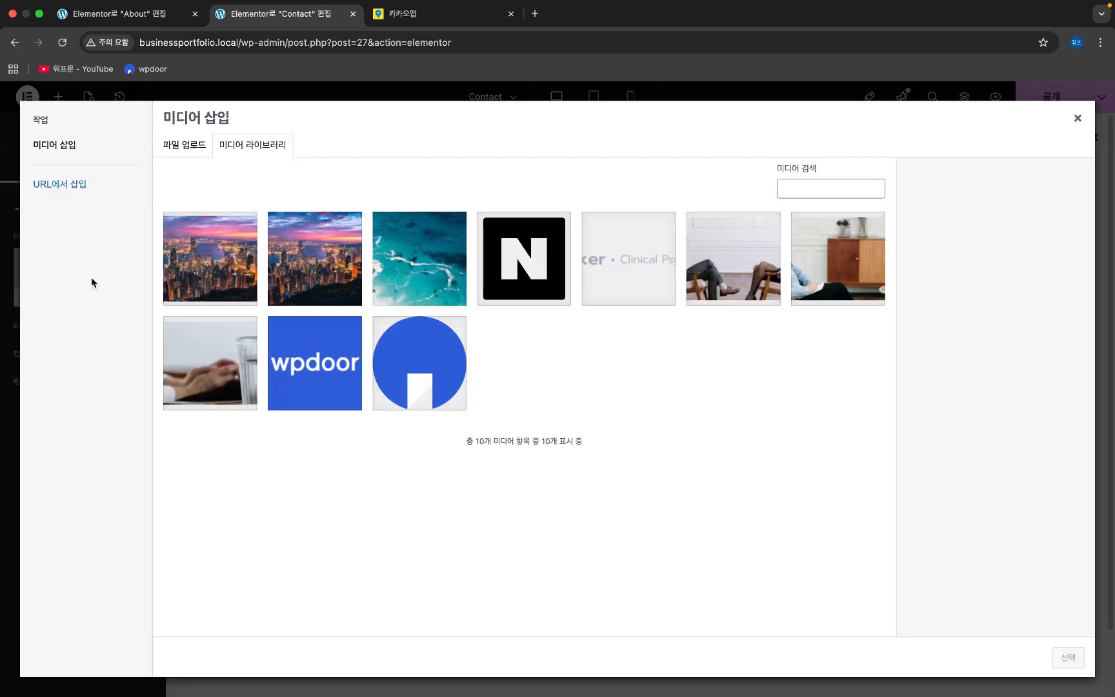
pyautogui.click(428, 279)
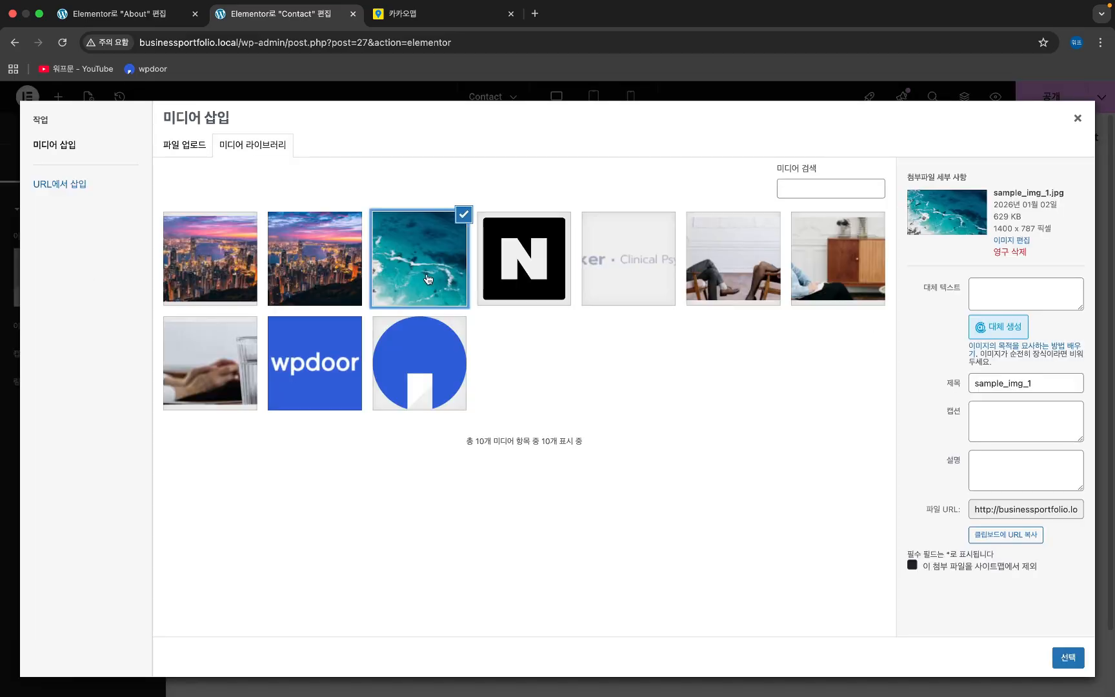
pyautogui.click(196, 148)
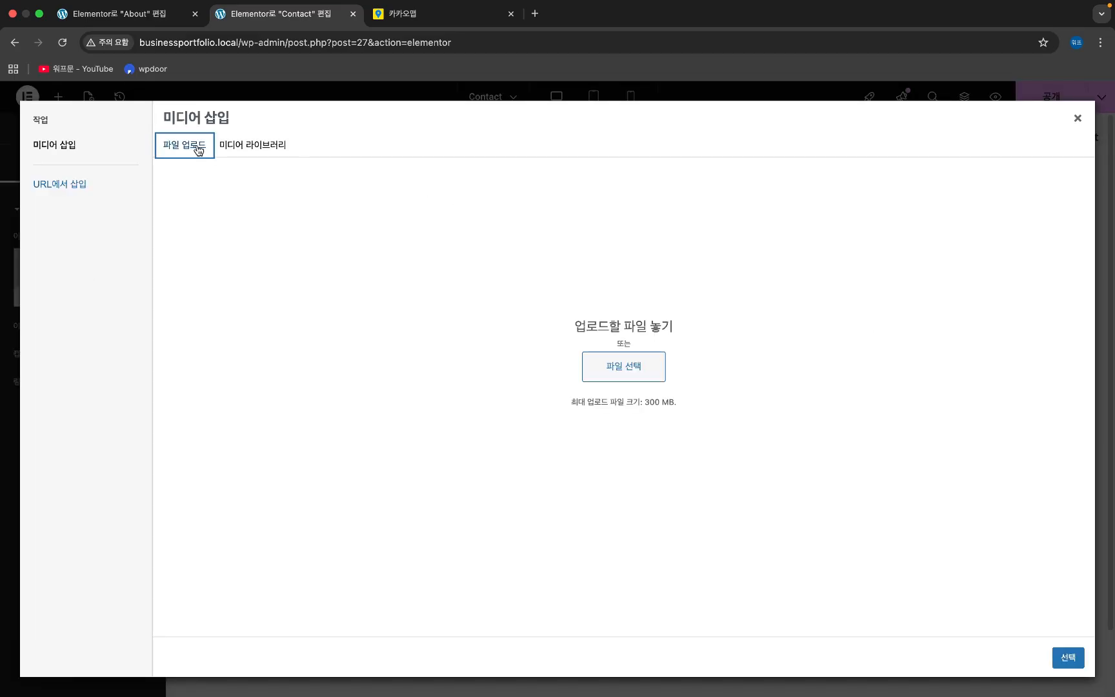
pyautogui.click(632, 371)
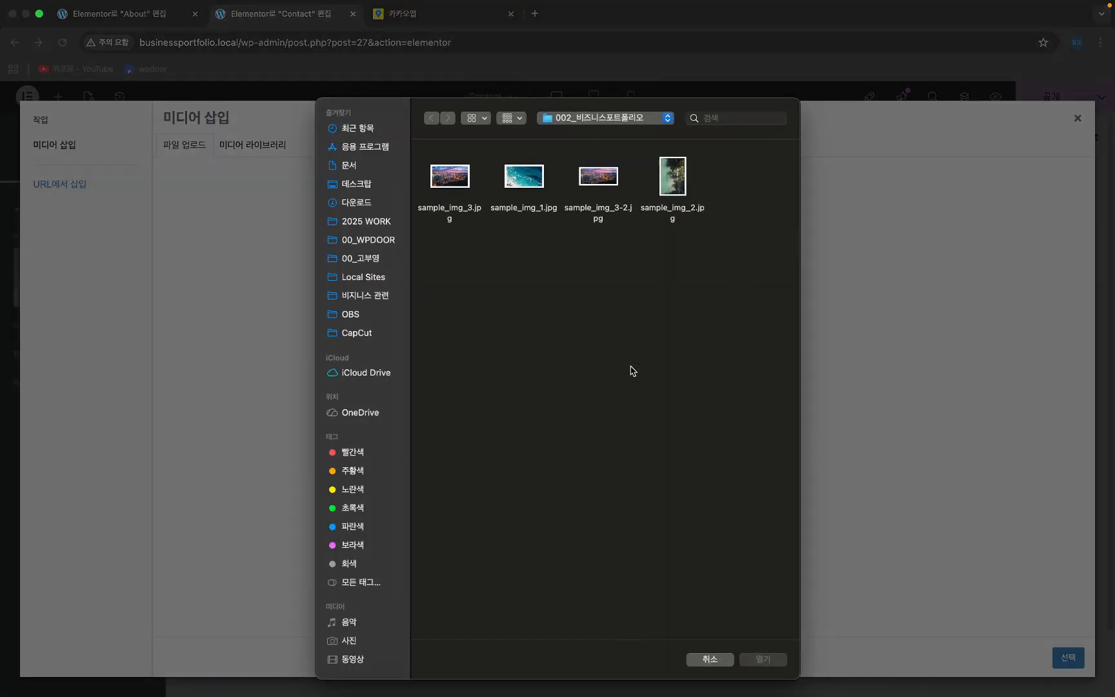
pyautogui.click(674, 183)
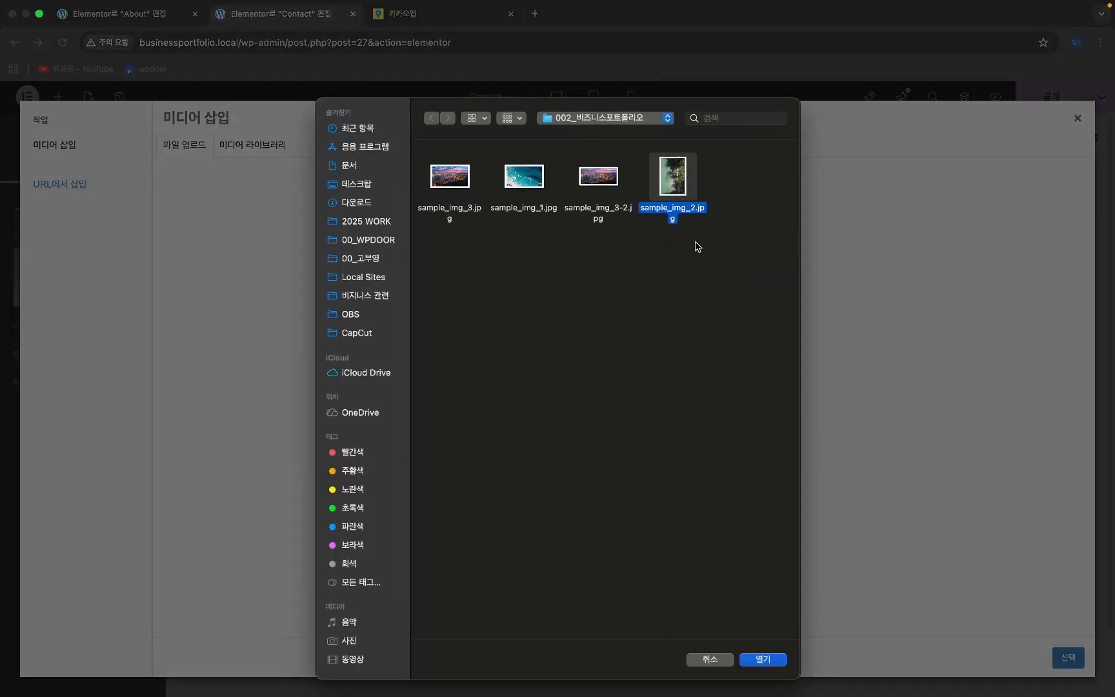
pyautogui.click(762, 659)
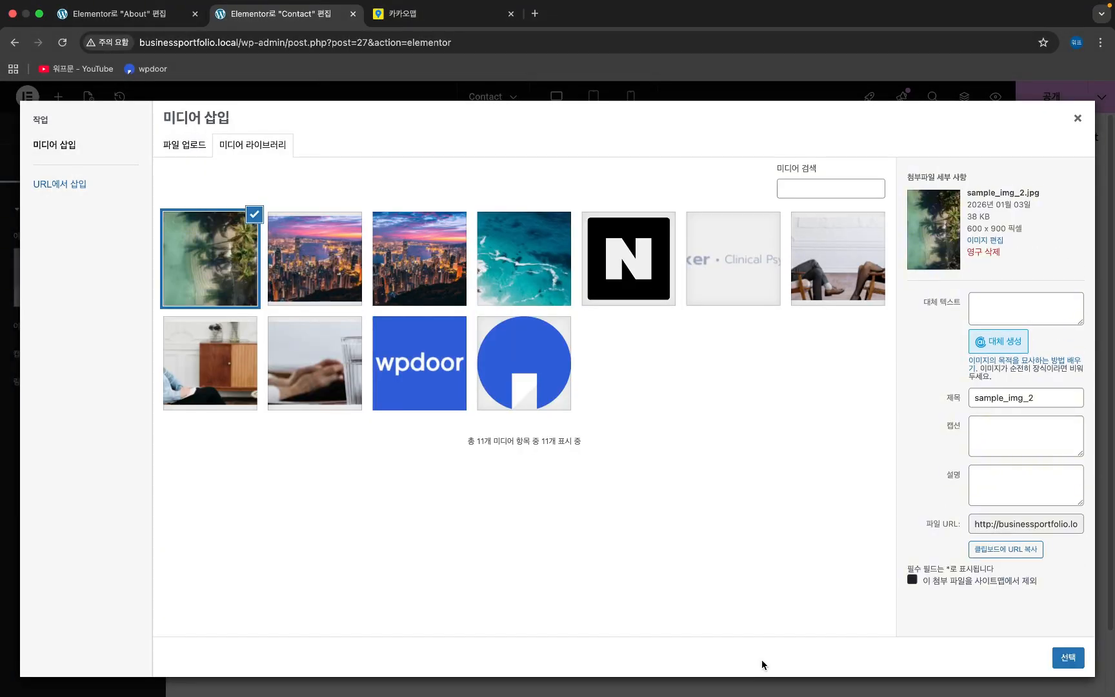
pyautogui.click(1070, 657)
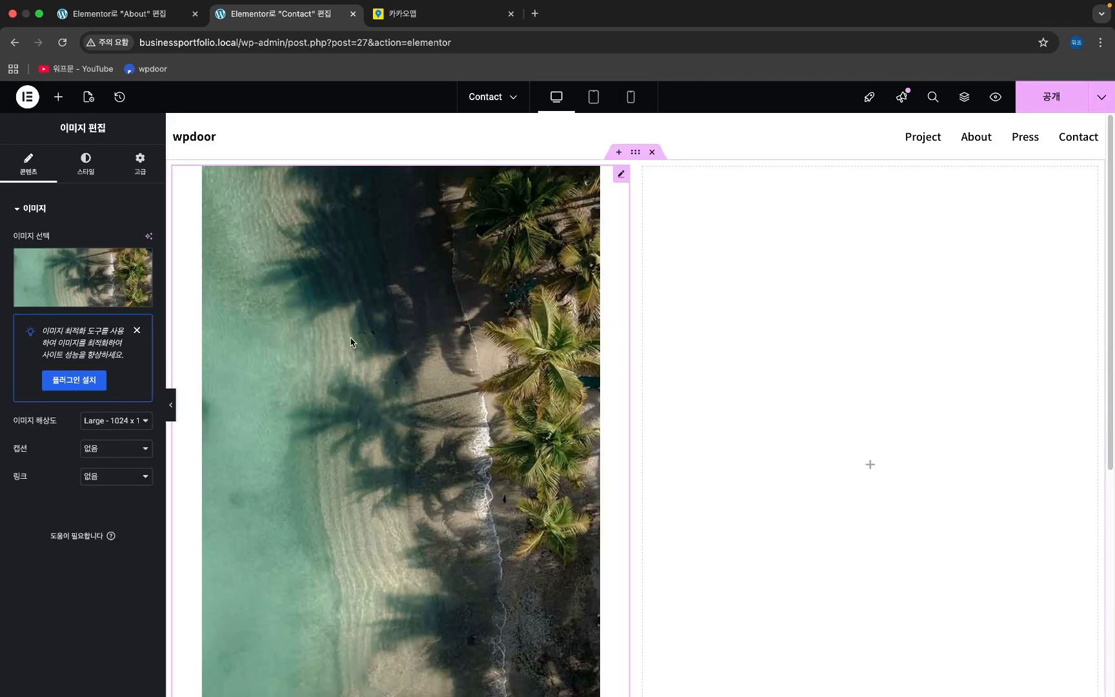
# - Keep the image resolution at Large - 1024 x 1024 after briefly trying Full
pyautogui.click(88, 421)
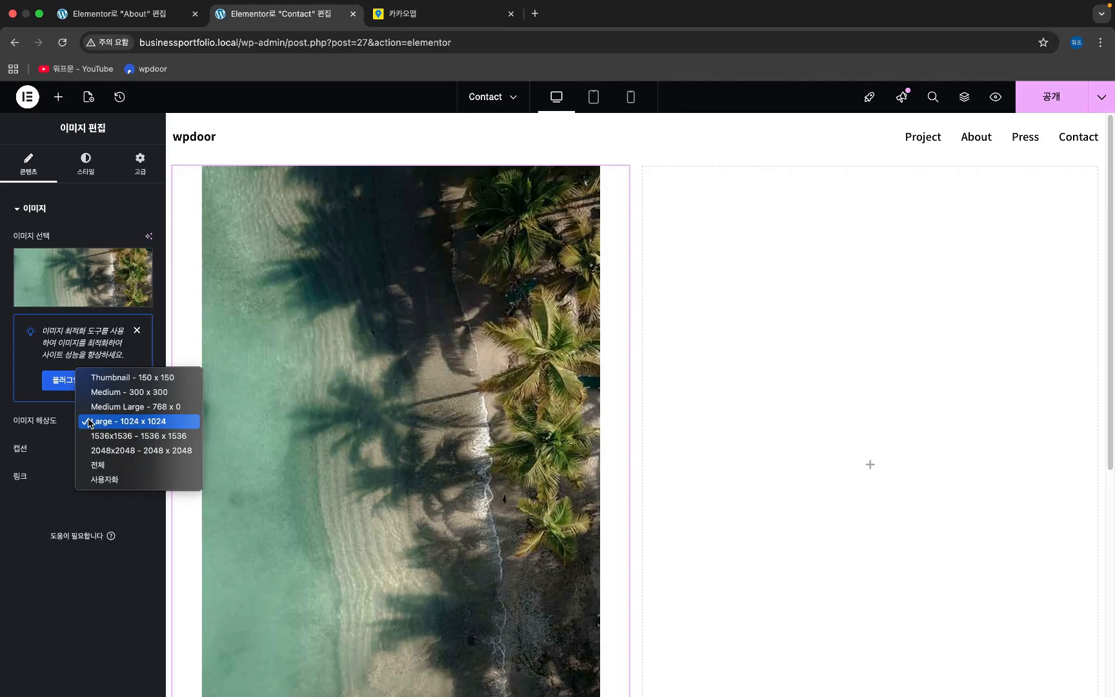
pyautogui.click(109, 465)
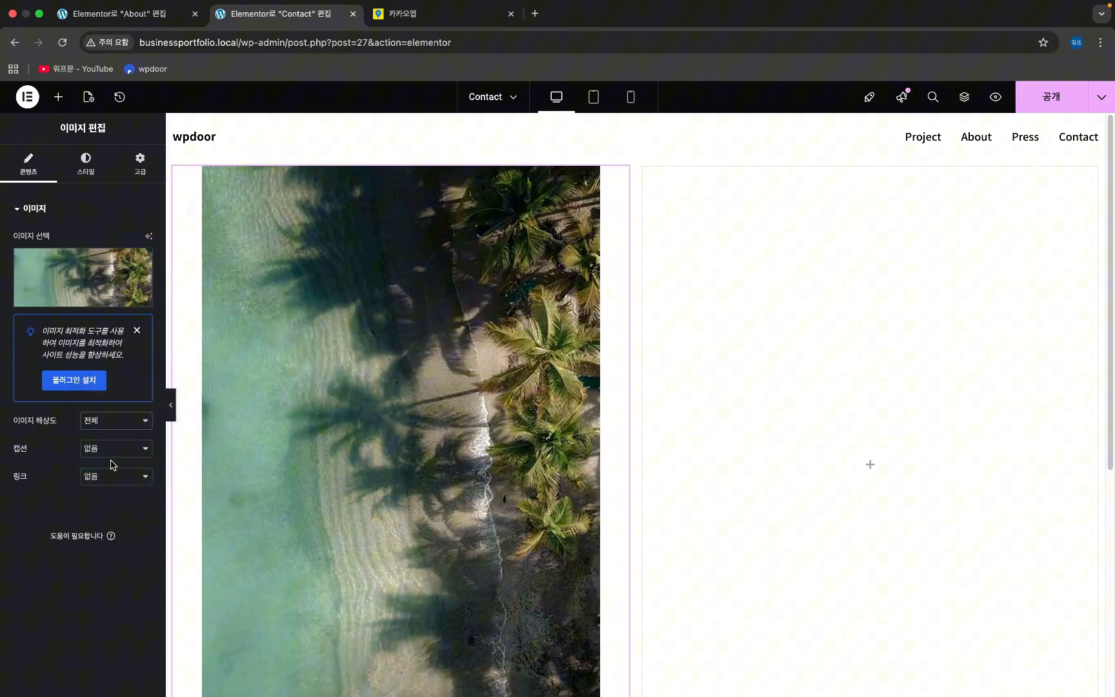
pyautogui.click(113, 427)
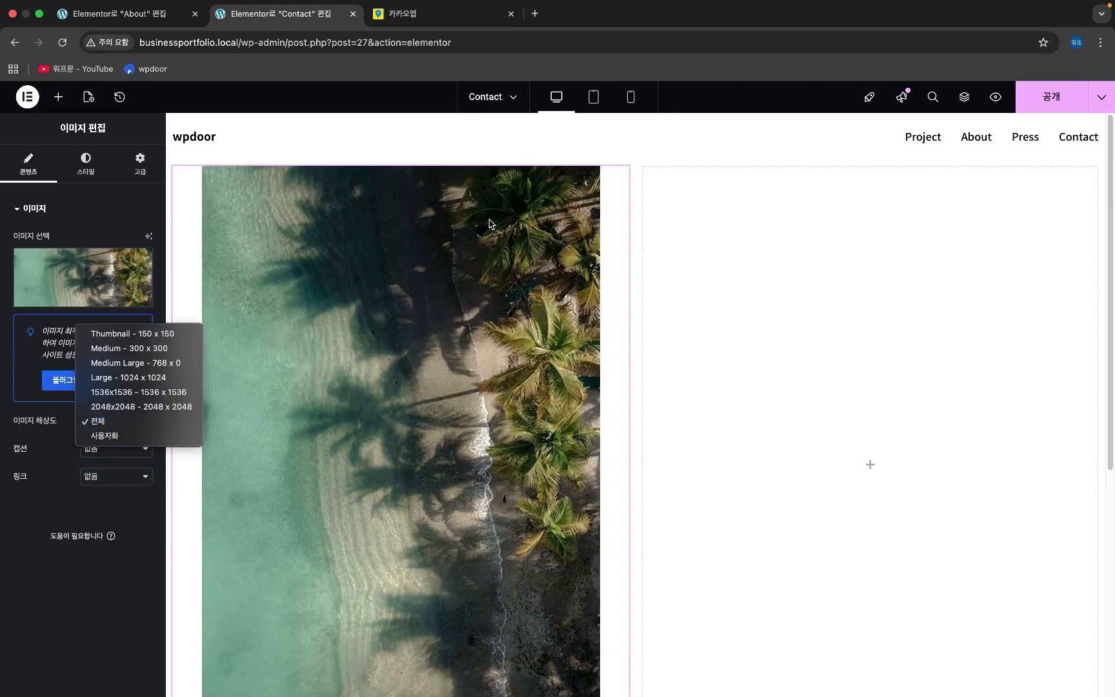
pyautogui.click(175, 378)
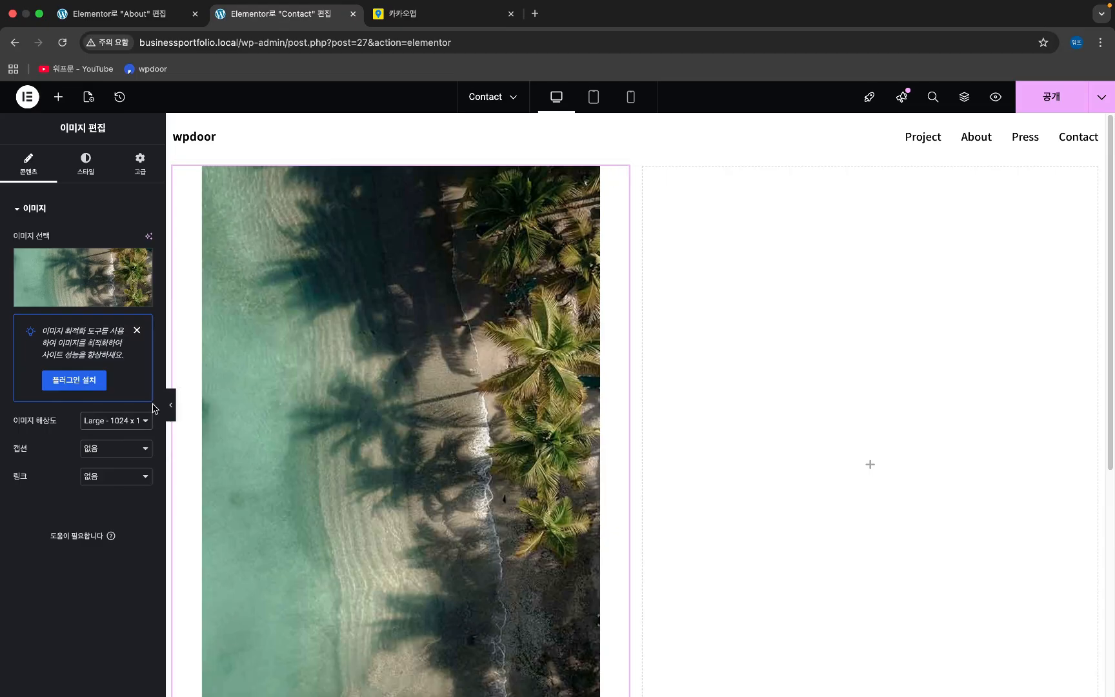
pyautogui.click(134, 421)
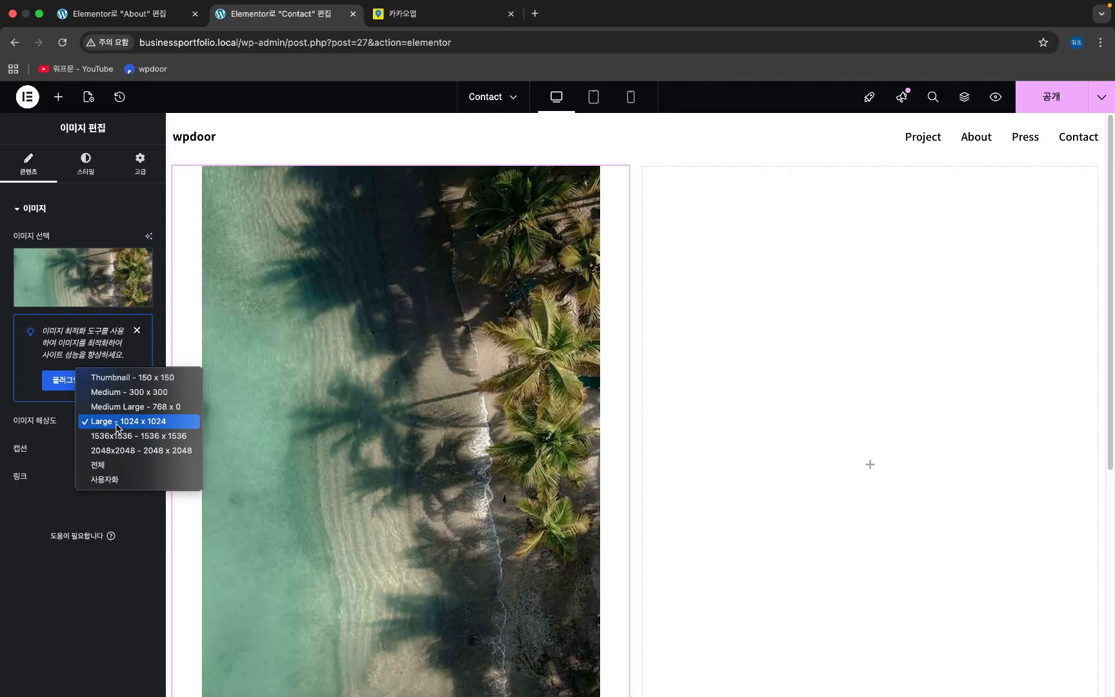
pyautogui.click(117, 426)
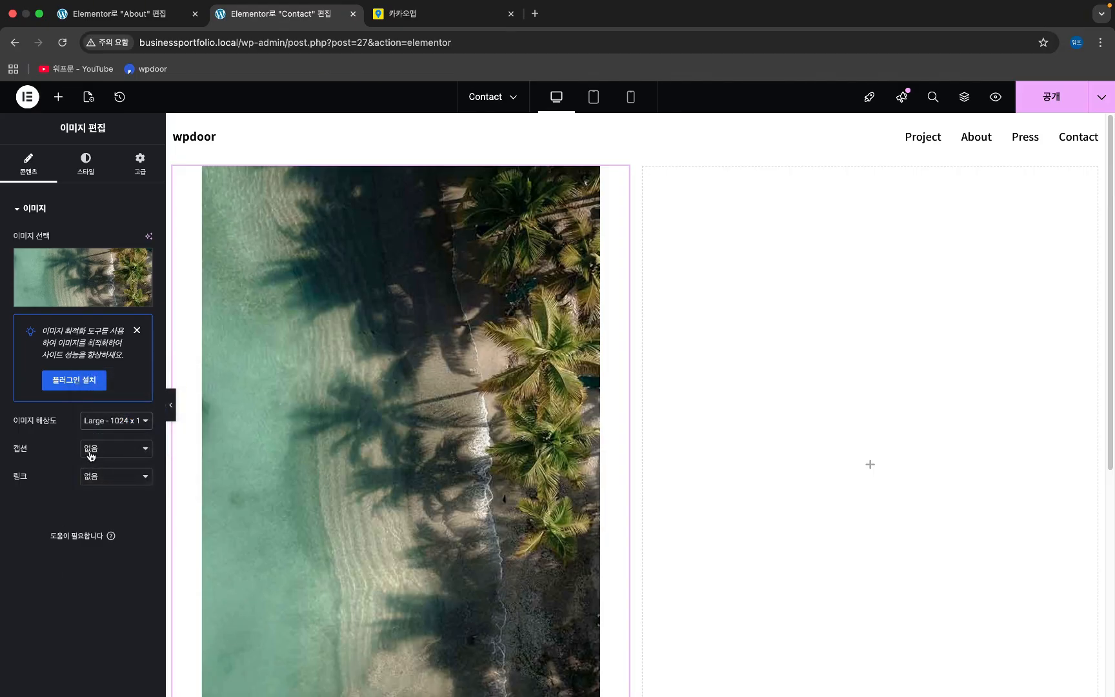
# - Left-align the beach photo within its grid cell in the Style settings
pyautogui.click(86, 164)
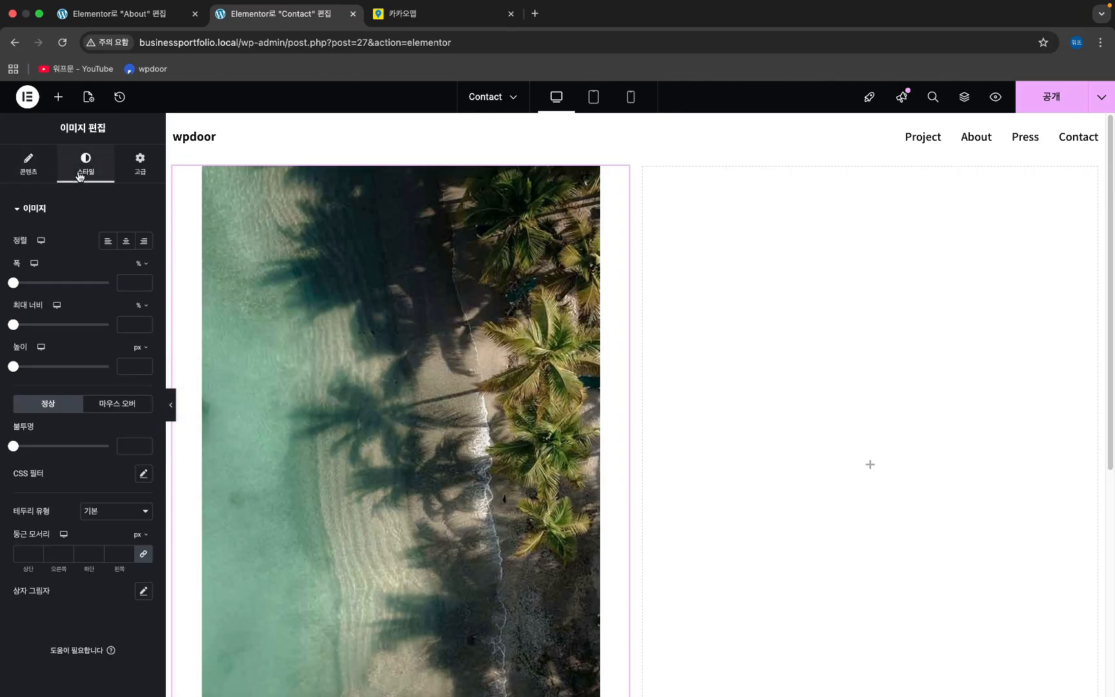
pyautogui.click(108, 242)
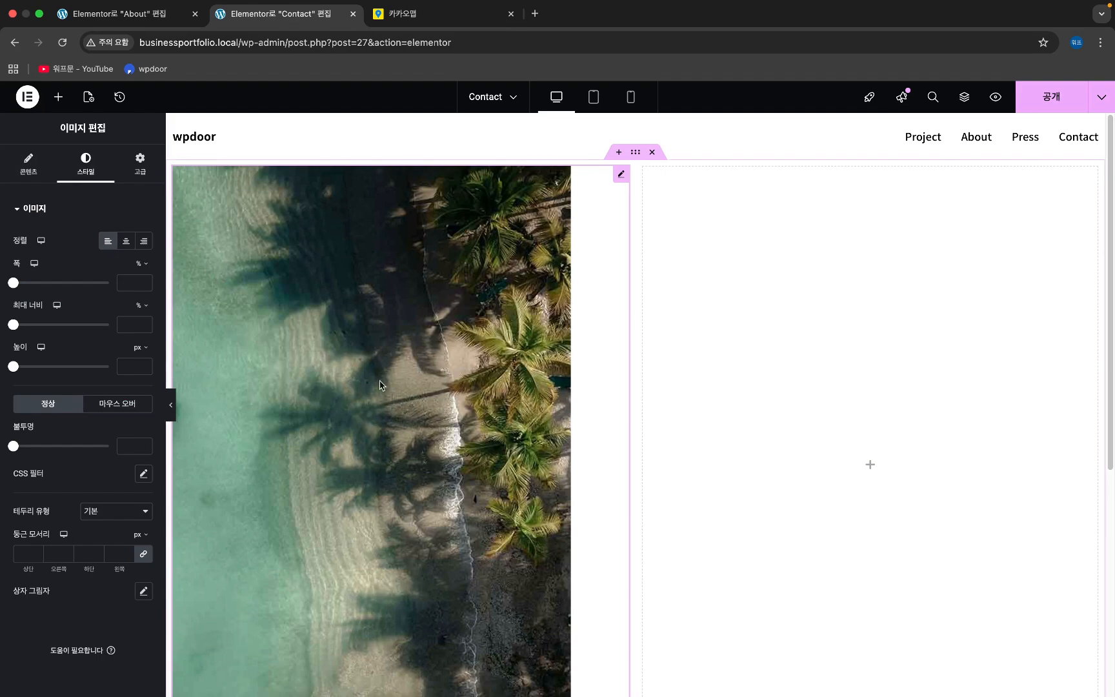
pyautogui.scroll(-10, 368, 386)
pyautogui.scroll(10, 366, 375)
# - Set the grid container's gap between cells to 0
pyautogui.click(637, 154)
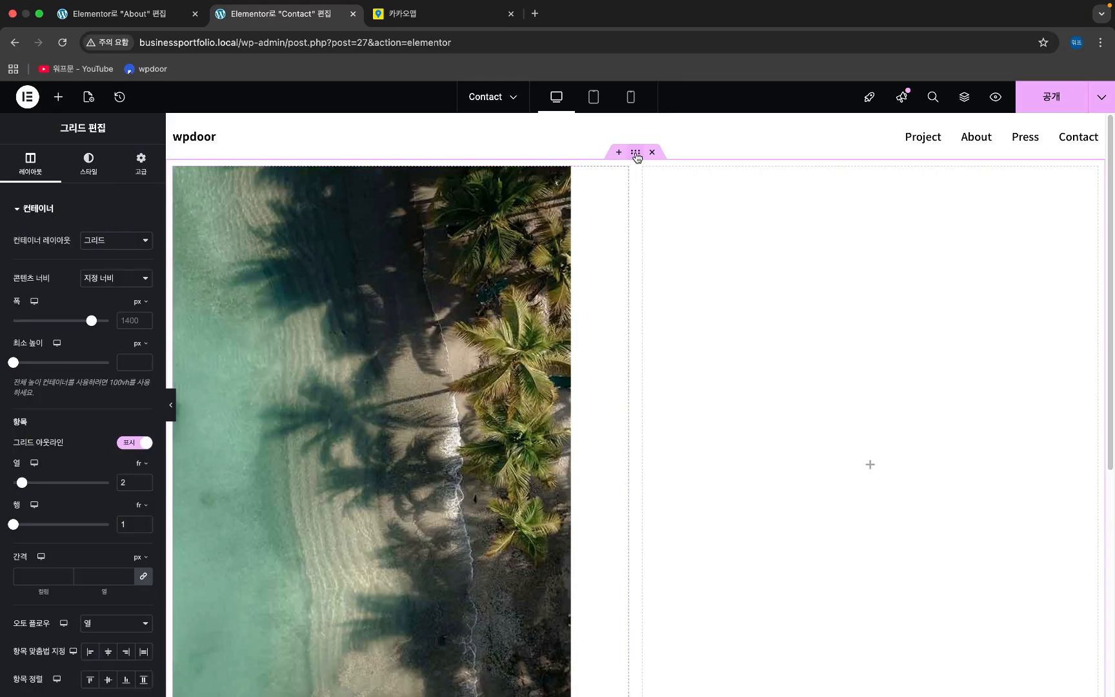
pyautogui.click(39, 576)
pyautogui.write('0')
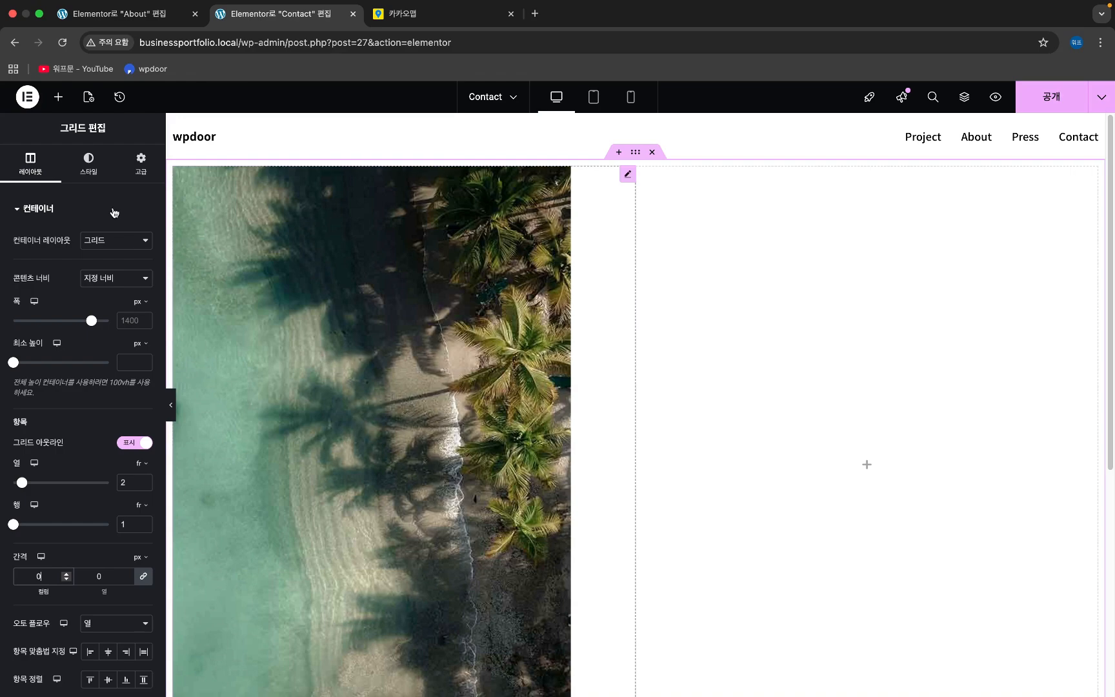
# - Set the grid container's padding to 0 on all sides
pyautogui.click(140, 159)
pyautogui.click(26, 313)
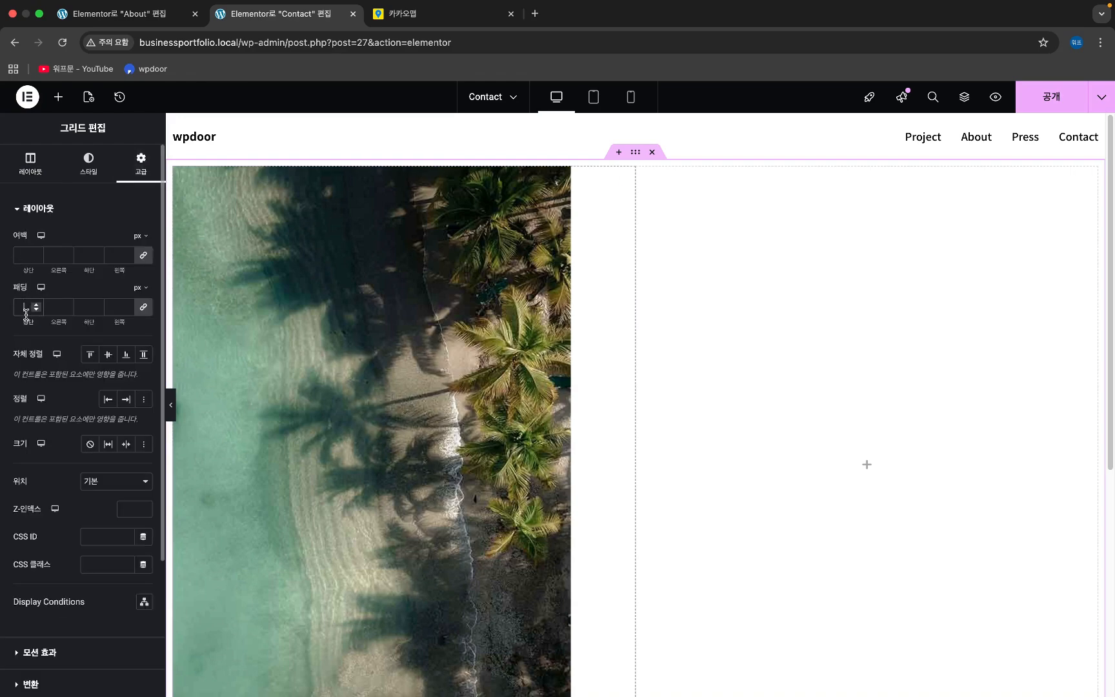
pyautogui.write('0')
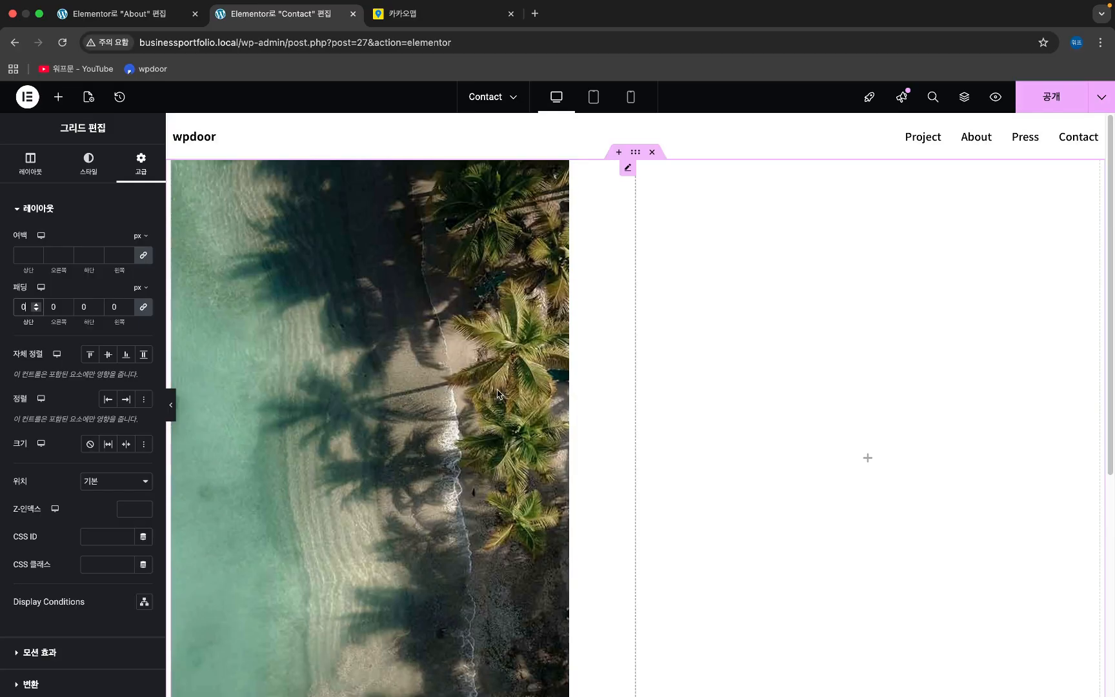
pyautogui.scroll(-10, 565, 381)
pyautogui.scroll(10, 565, 382)
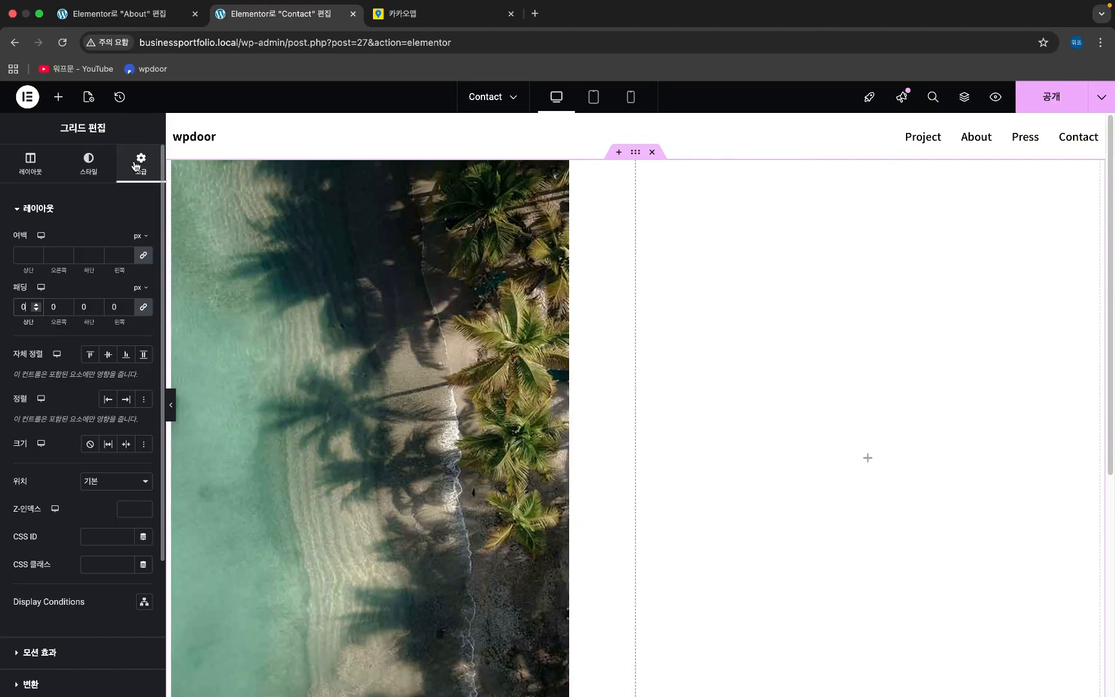
pyautogui.click(59, 98)
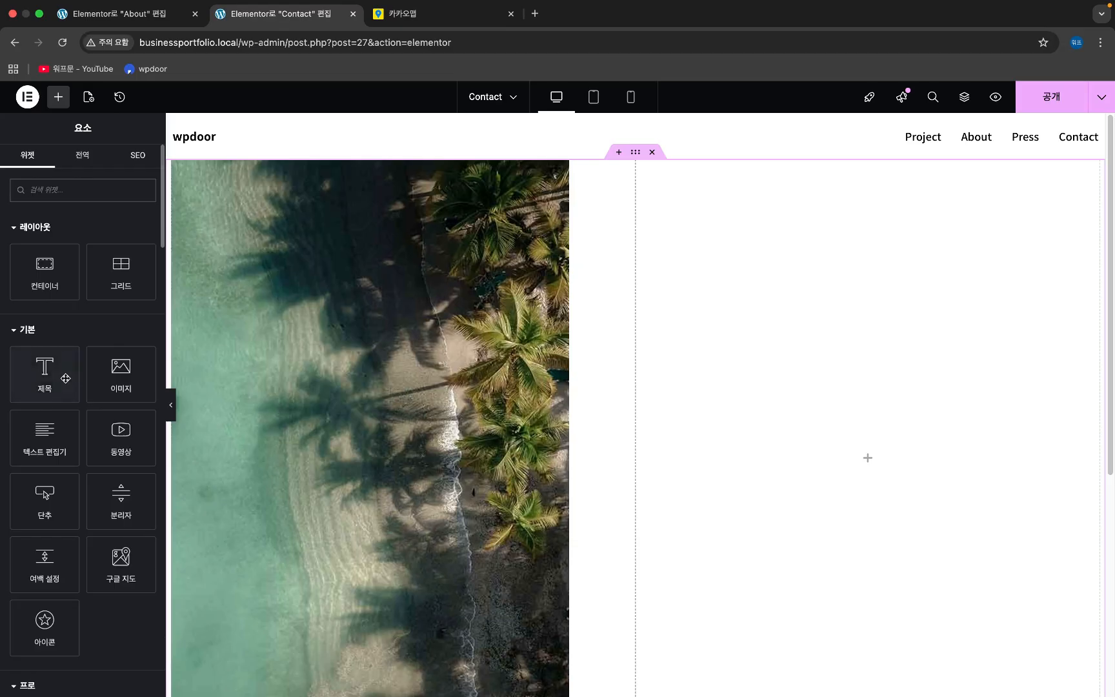
# - Drag a Heading widget and a Text Editor widget into the right grid column
pyautogui.moveTo(65, 378); pyautogui.dragTo(820, 263)
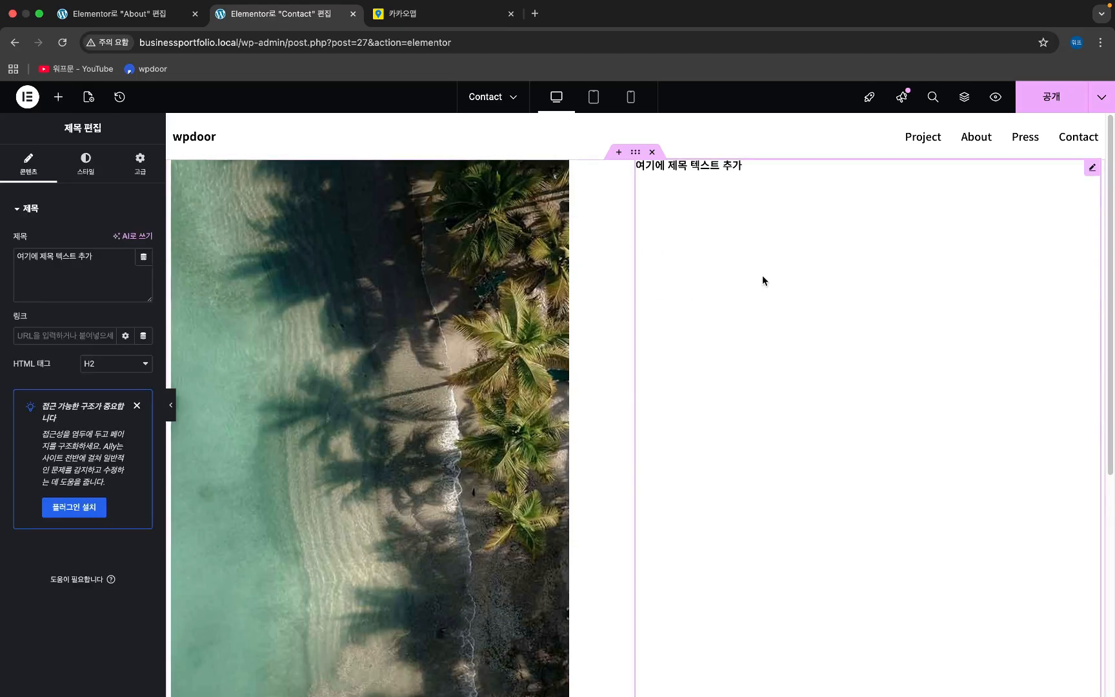
pyautogui.click(51, 96)
pyautogui.moveTo(45, 438); pyautogui.dragTo(704, 180)
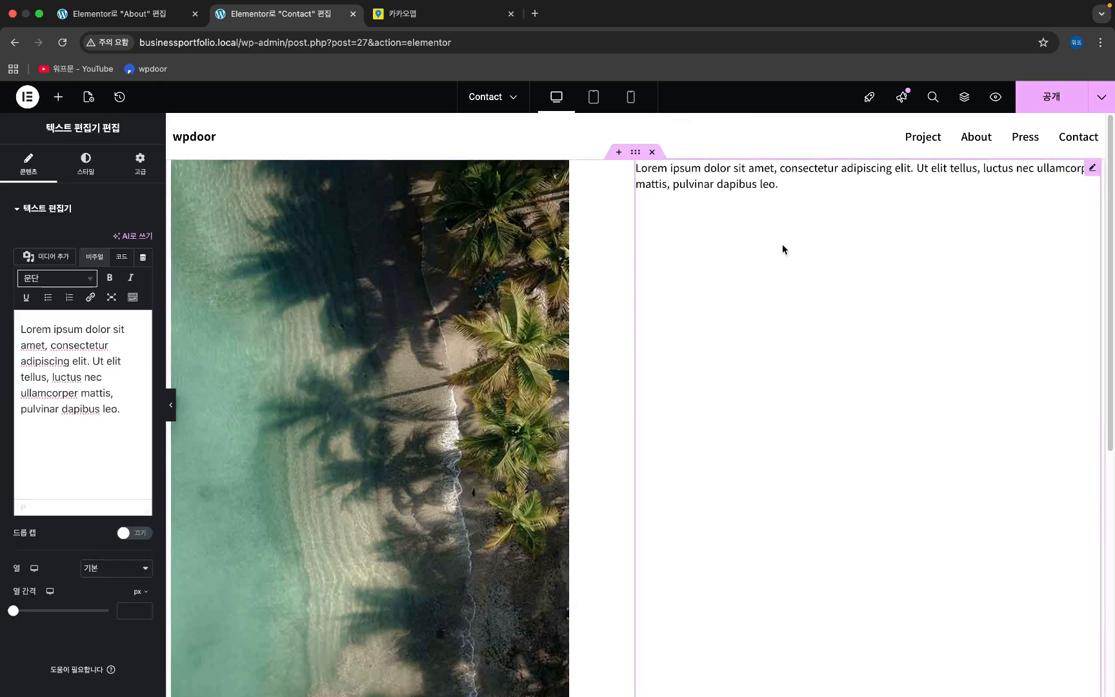
pyautogui.scroll(-10, 913, 334)
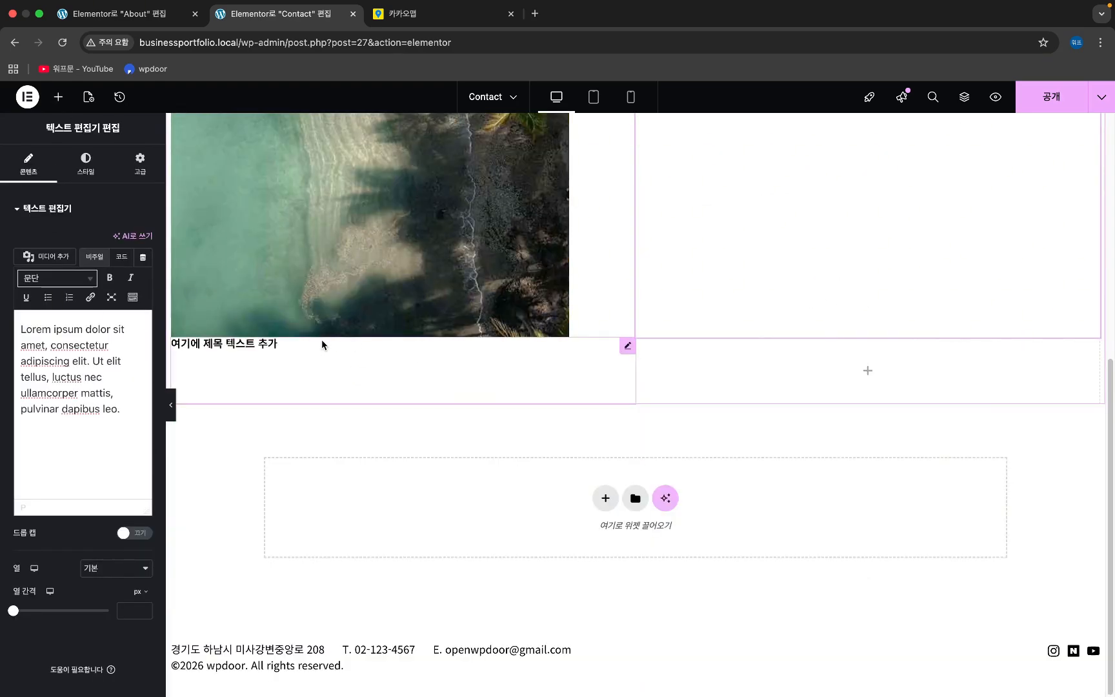
pyautogui.scroll(5, 348, 381)
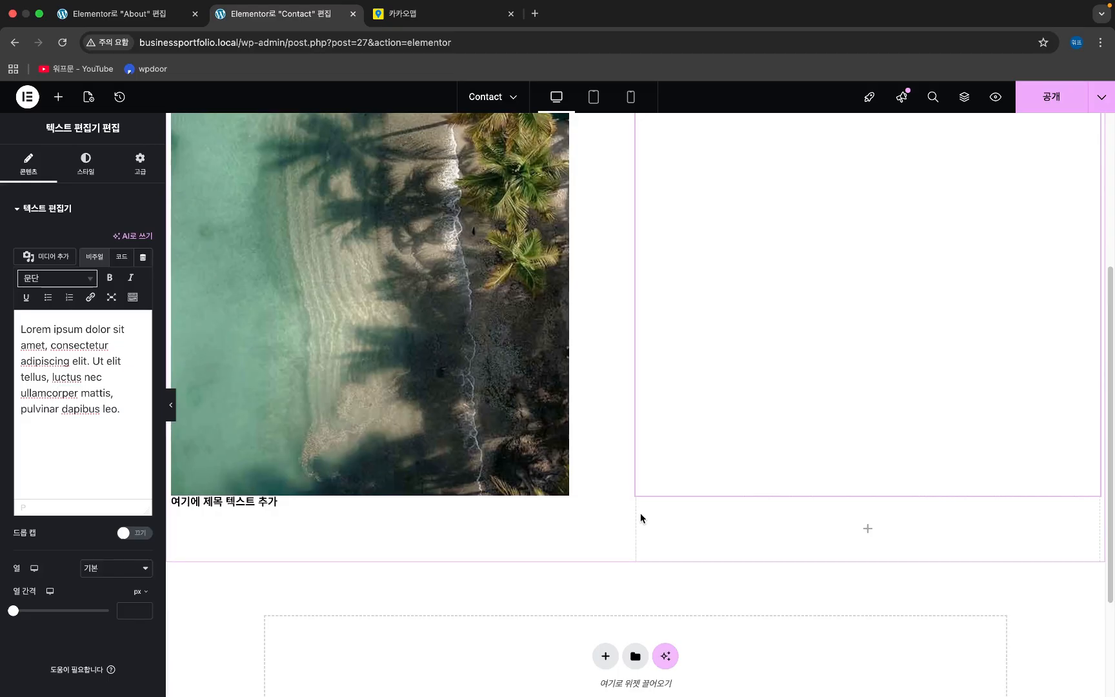
pyautogui.scroll(2, 697, 291)
pyautogui.scroll(-4, 697, 291)
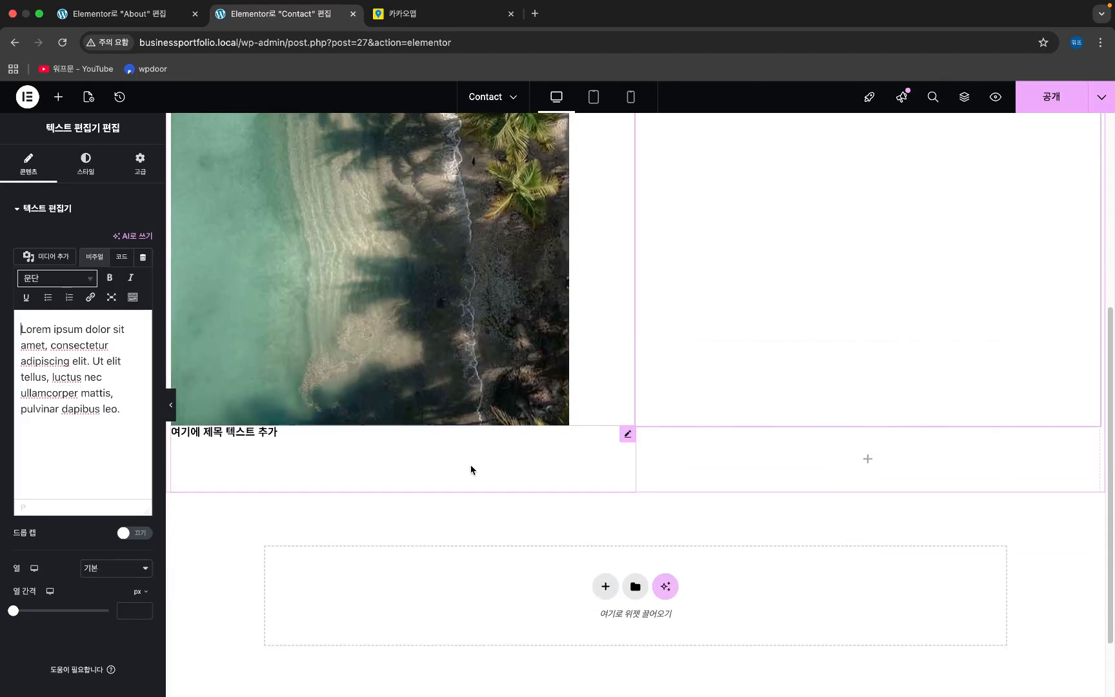
pyautogui.scroll(10, 463, 466)
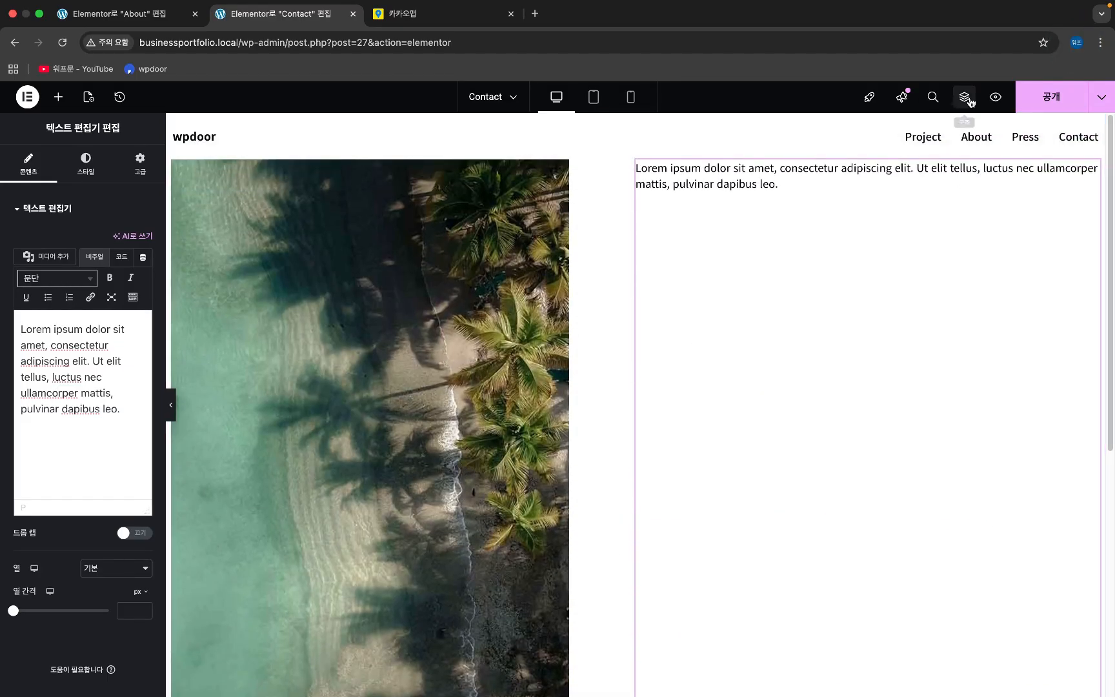
# - Open the Structure navigator and start a new grid section below the grid
pyautogui.click(968, 100)
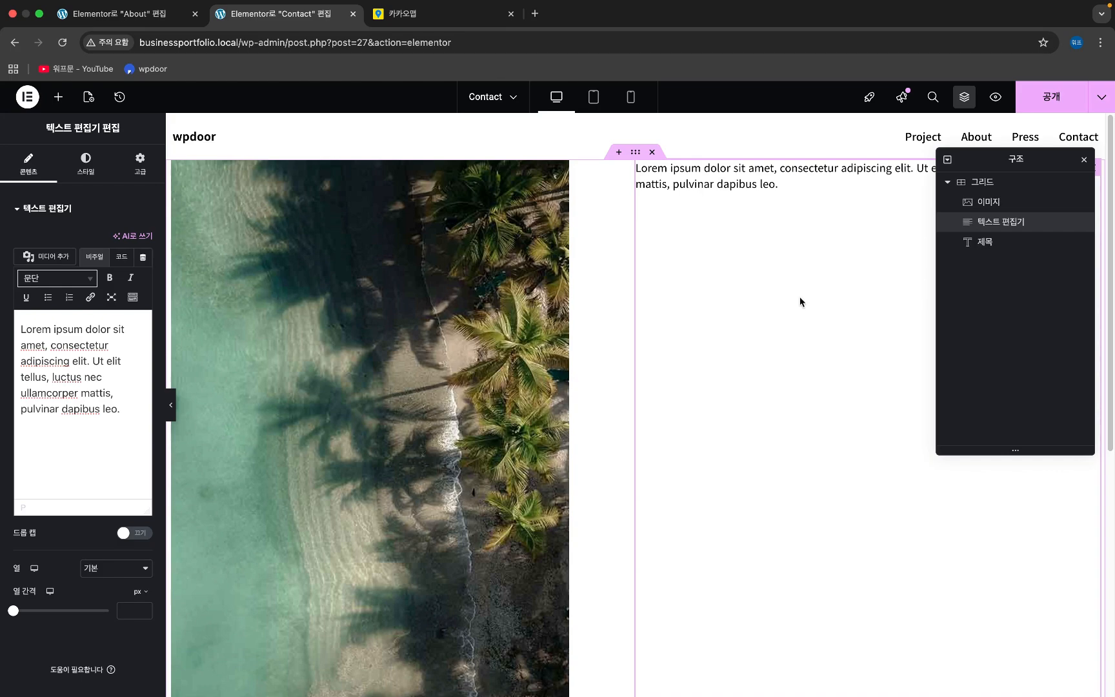
pyautogui.scroll(-6, 800, 299)
pyautogui.click(605, 497)
pyautogui.click(675, 539)
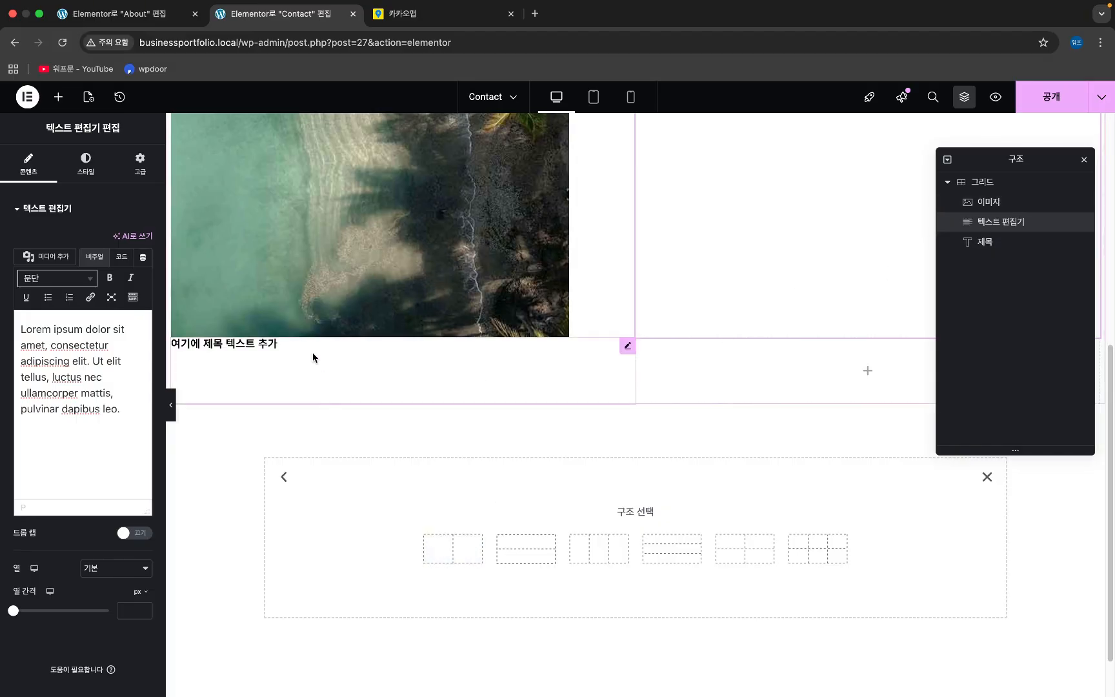
pyautogui.scroll(10, 334, 367)
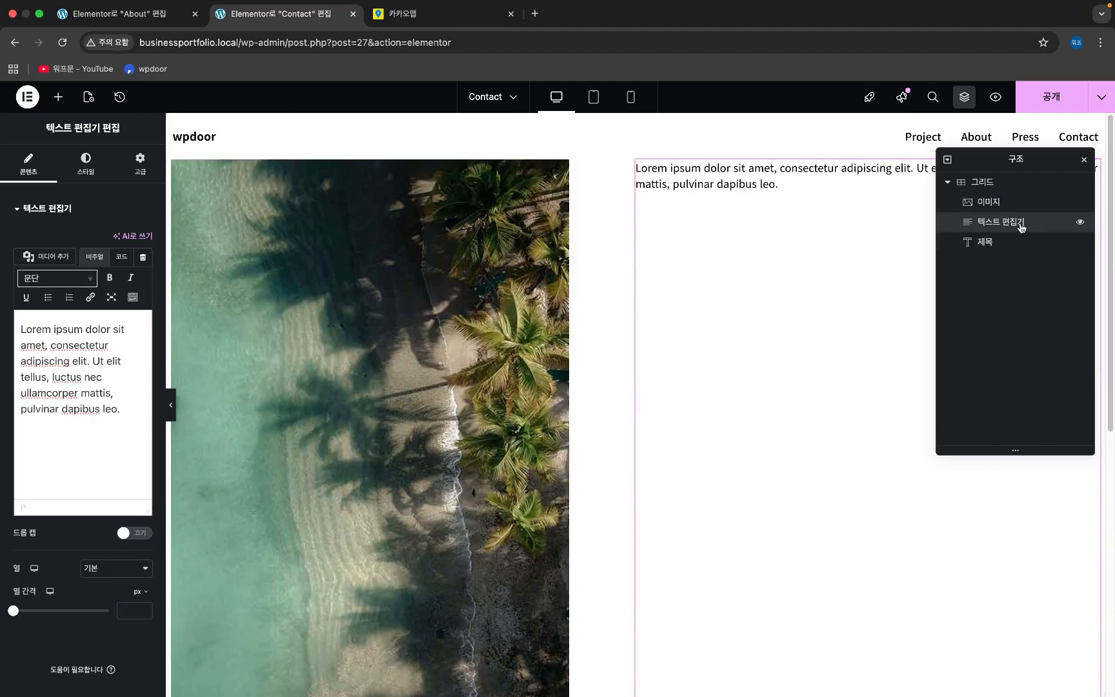
# - Put a new container in the right column holding the heading above the Lorem ipsum text
pyautogui.click(58, 97)
pyautogui.moveTo(73, 285); pyautogui.dragTo(730, 167)
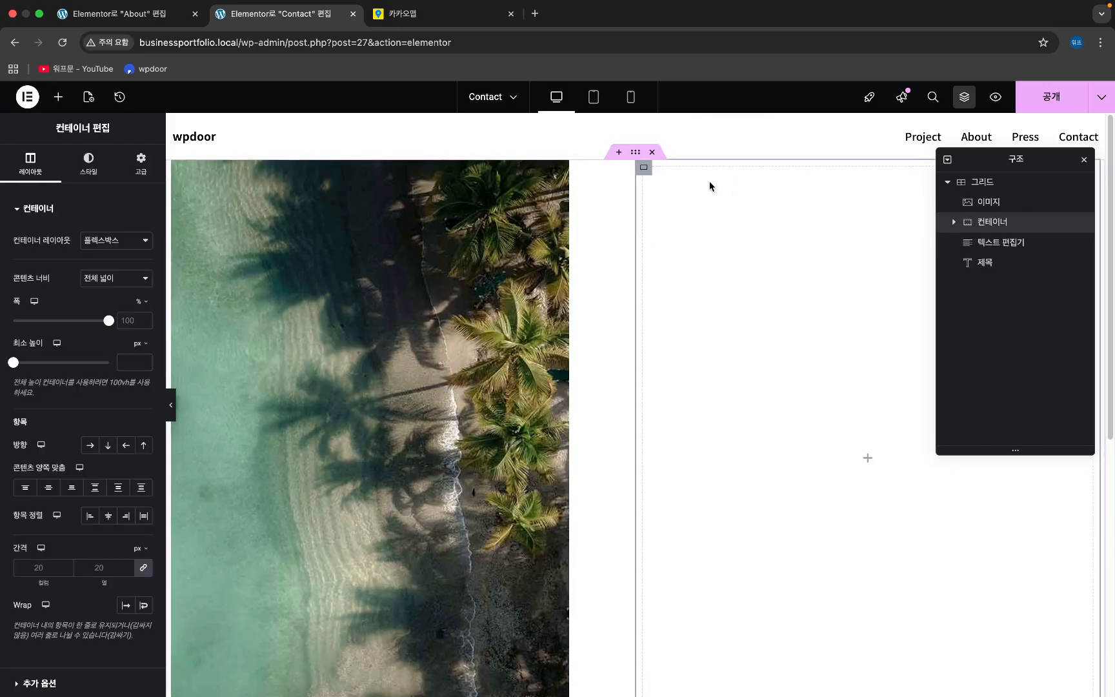
pyautogui.scroll(-3, 697, 190)
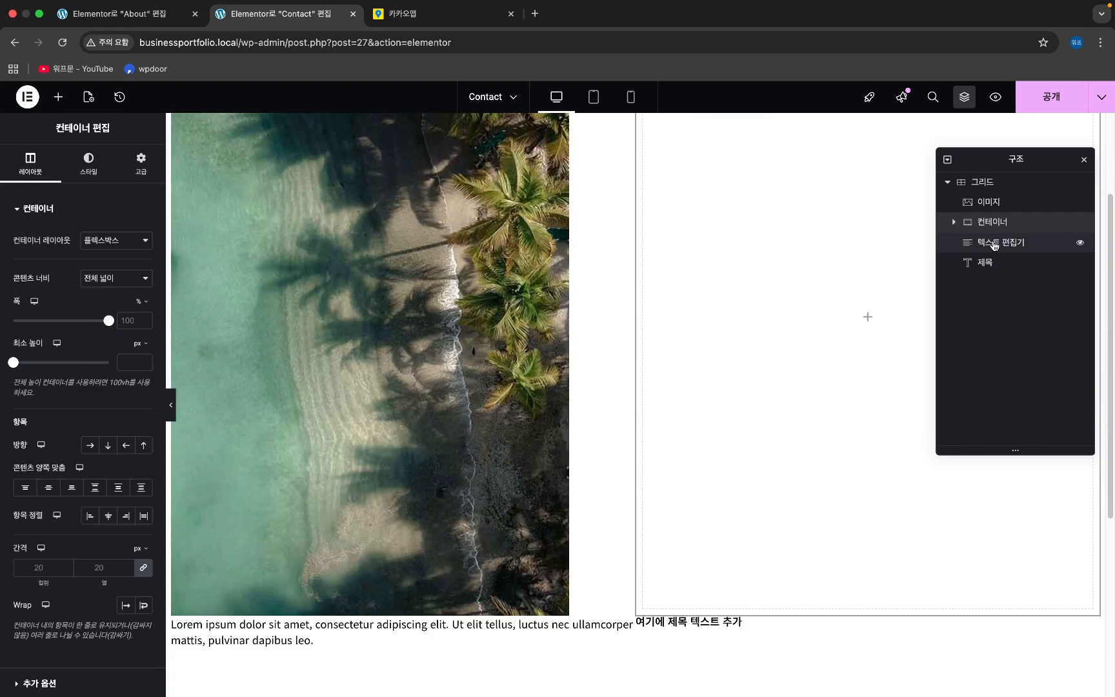
pyautogui.moveTo(991, 241)
pyautogui.mouseDown()
pyautogui.moveTo(1015, 226)
pyautogui.moveTo(1017, 260)
pyautogui.moveTo(1016, 232)
pyautogui.moveTo(1018, 242)
pyautogui.moveTo(997, 238)
pyautogui.mouseUp()
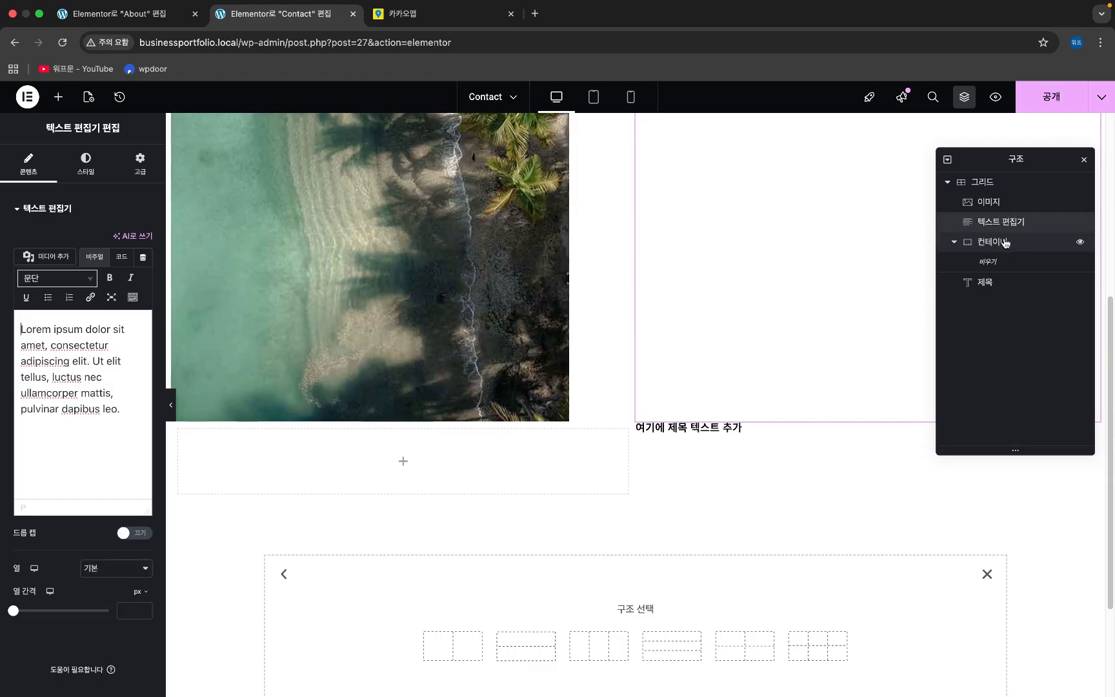
pyautogui.moveTo(1004, 222)
pyautogui.mouseDown()
pyautogui.moveTo(1004, 253)
pyautogui.moveTo(997, 244)
pyautogui.mouseUp()
pyautogui.click(1005, 253)
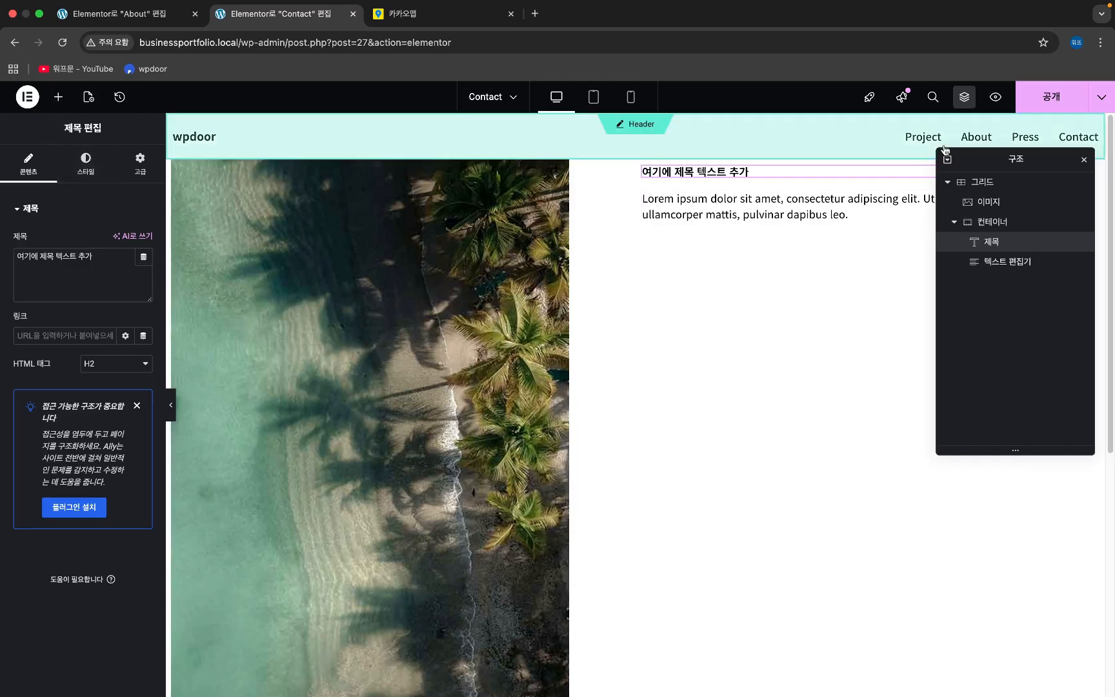
pyautogui.click(1085, 161)
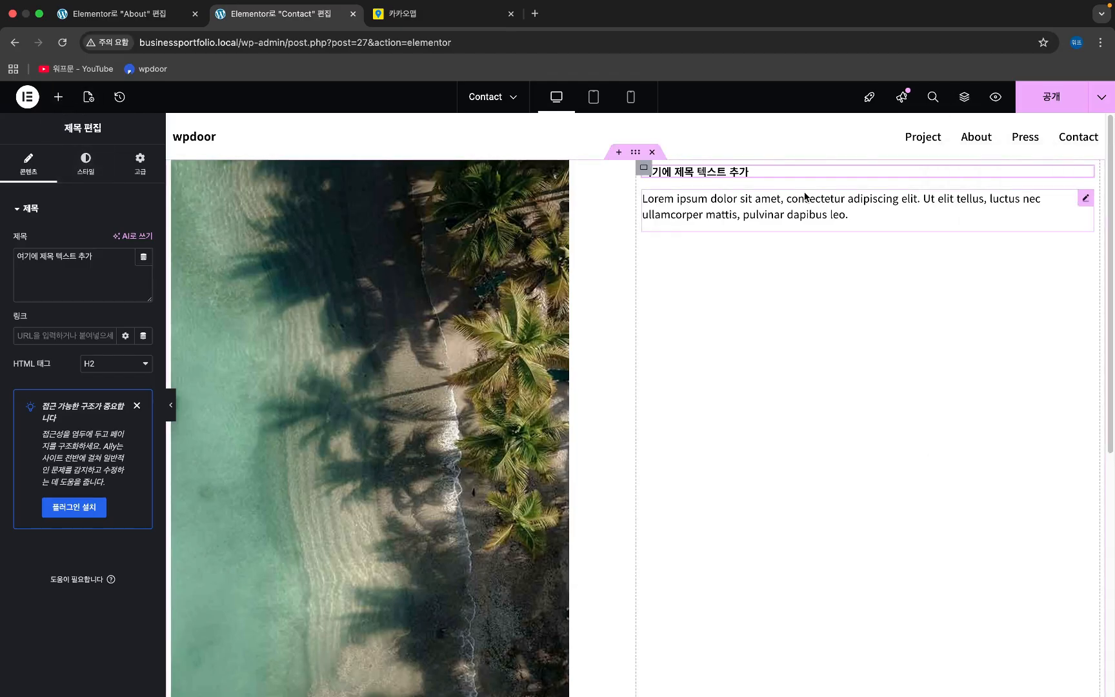
pyautogui.click(59, 98)
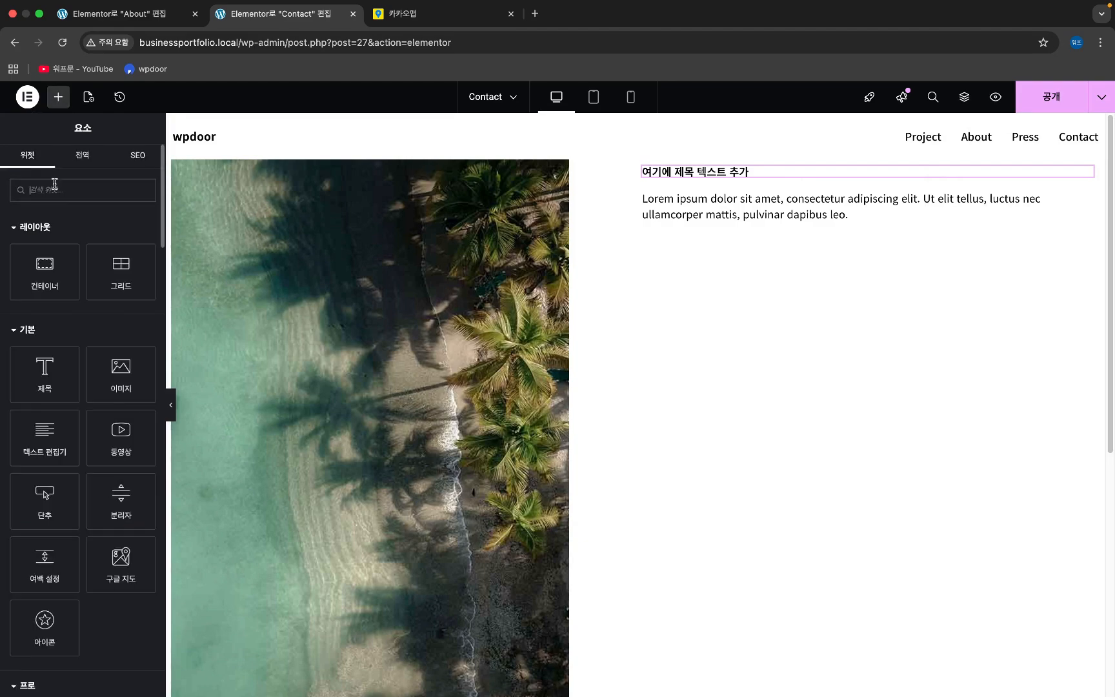
pyautogui.write('form')
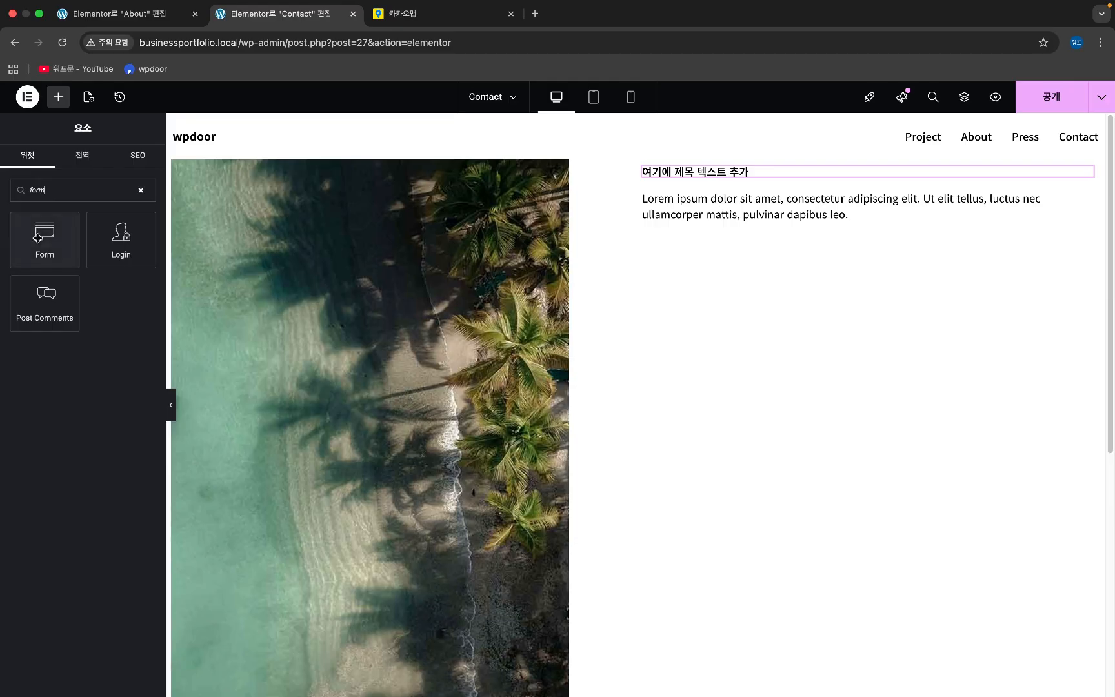
# - Place the Form widget below the Lorem ipsum text in the right column
pyautogui.moveTo(46, 249); pyautogui.dragTo(727, 240)
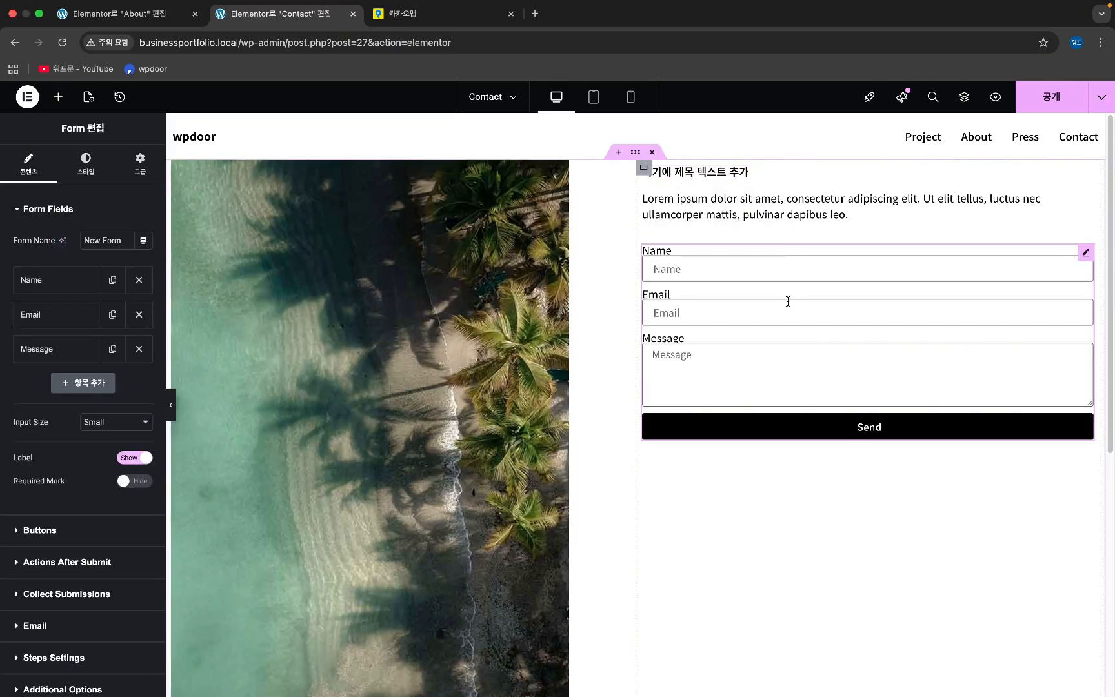
pyautogui.scroll(-7, 737, 365)
pyautogui.scroll(7, 724, 363)
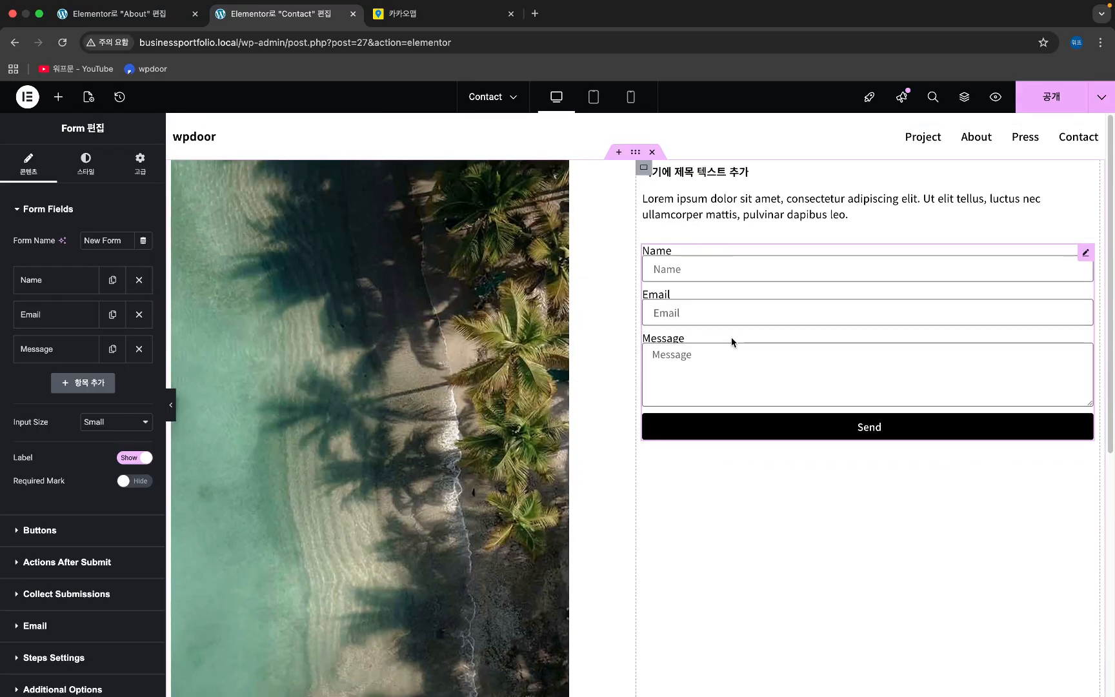
# - Change the heading to an H1 reading 상담 신청하기
pyautogui.click(801, 173)
pyautogui.click(82, 284)
pyautogui.press('super+a')
pyautogui.write('상')
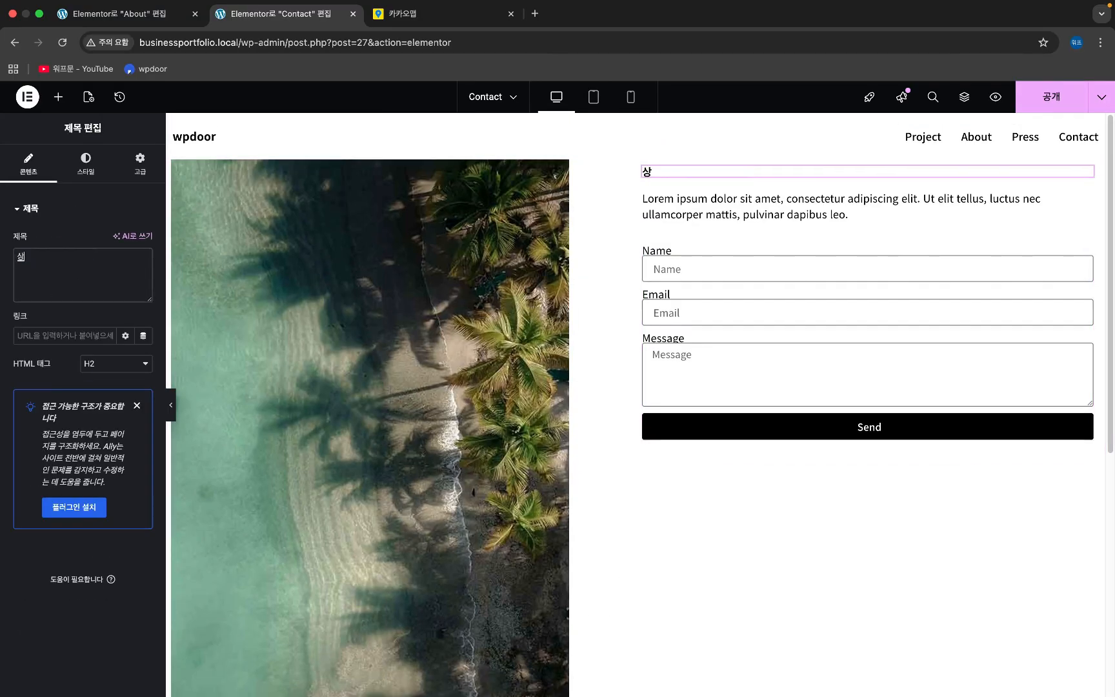
pyautogui.write('담 시ㄴ청하기')
pyautogui.click(110, 364)
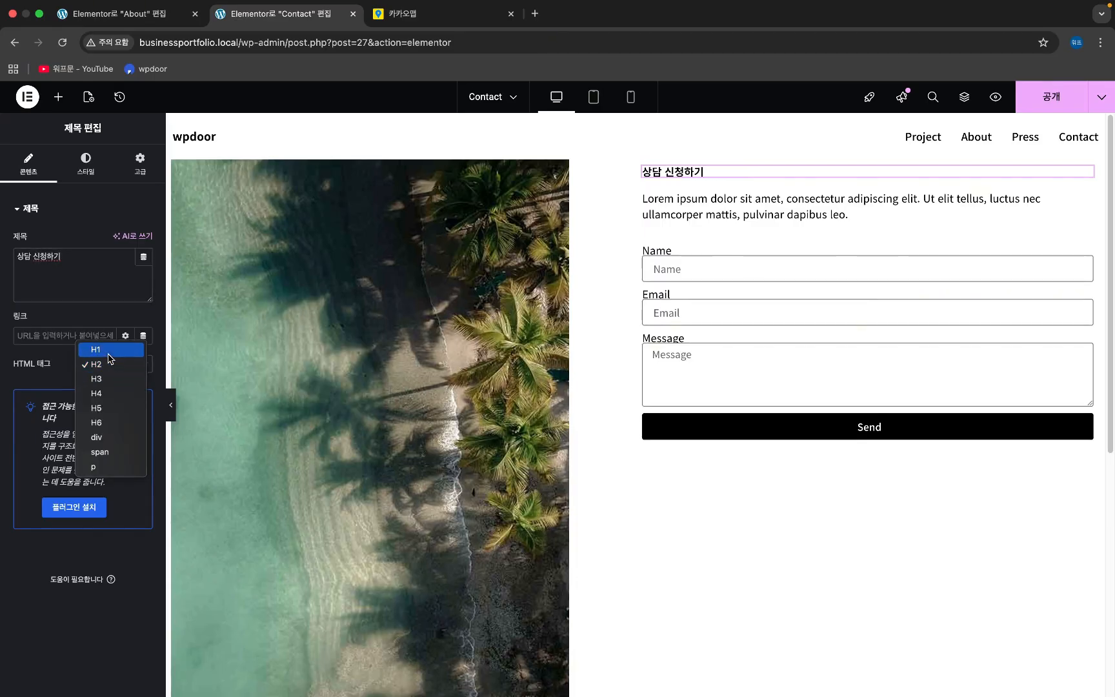
pyautogui.click(109, 355)
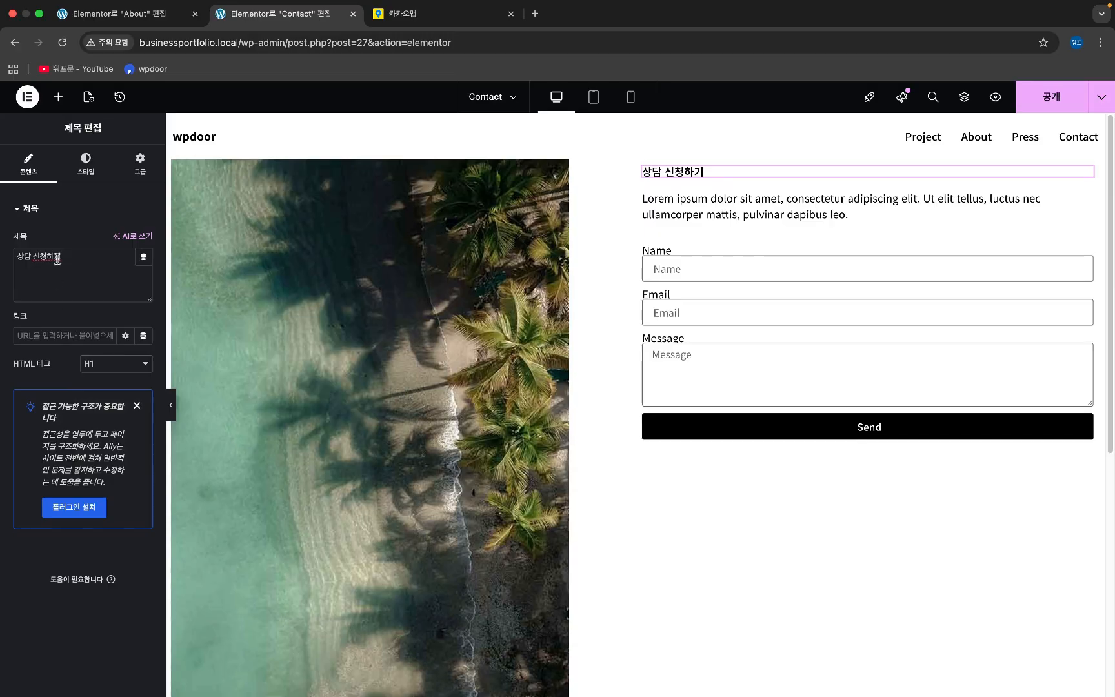
# - Replace the Lorem ipsum paragraph with the pasted two-line Korean intro text
pyautogui.click(795, 216)
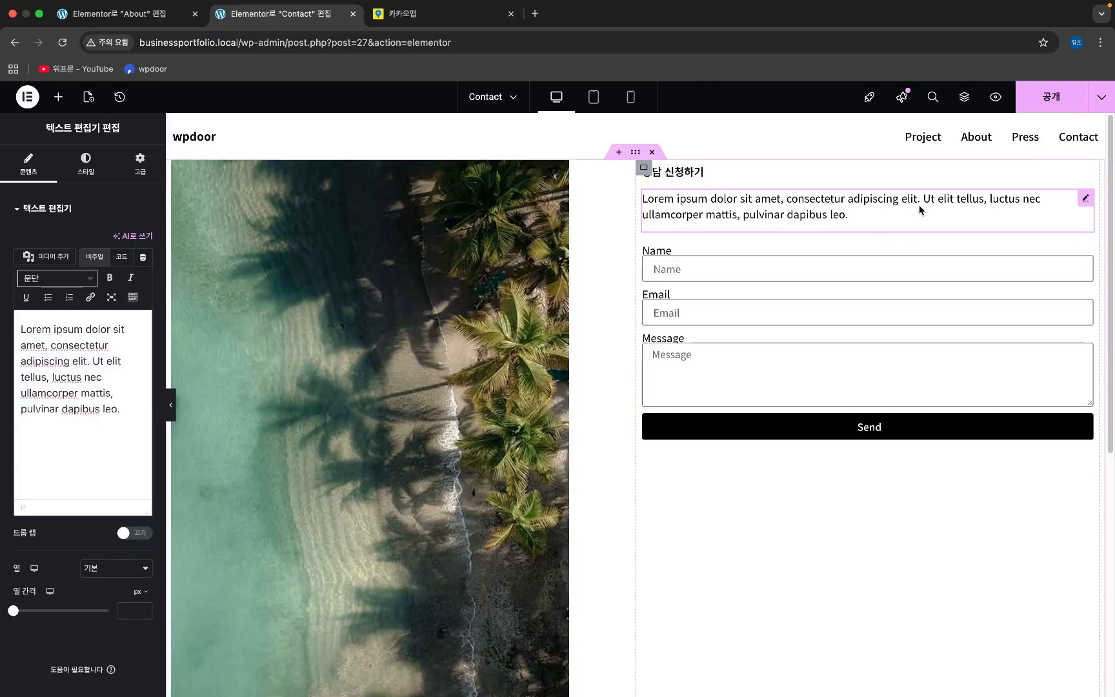
pyautogui.click(122, 257)
pyautogui.press('super+a')
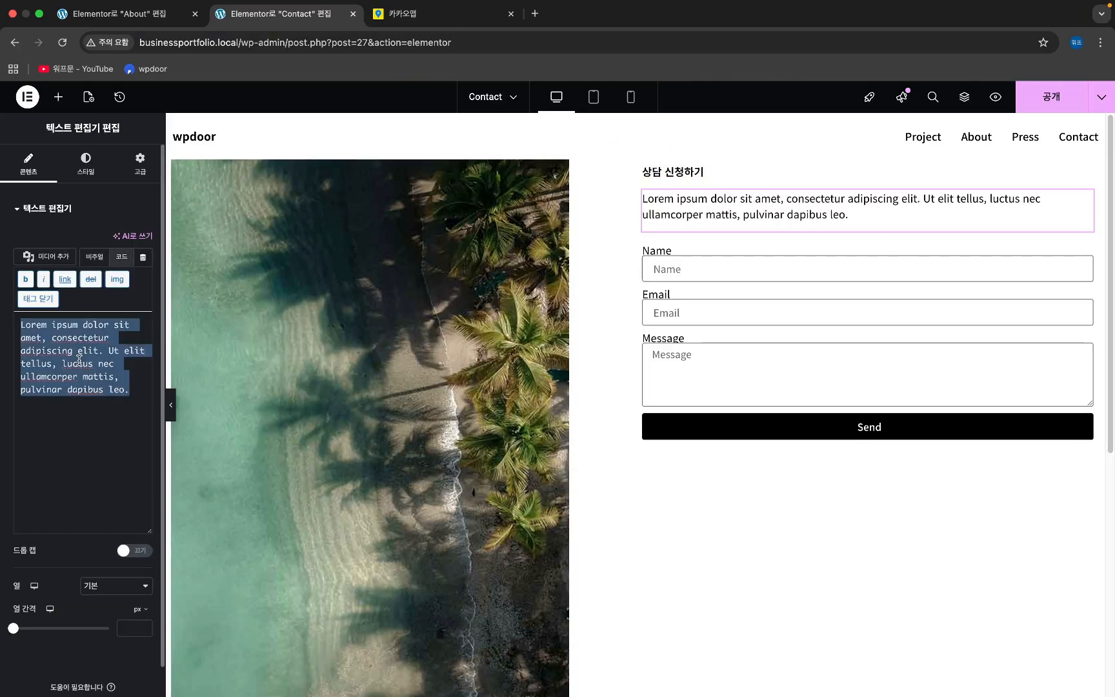
pyautogui.press('BackSpace')
pyautogui.write('아래 정보를 기입하고 신청하면 담당자가 최대한 빠르게 상담 안내 드리겠습니다.')
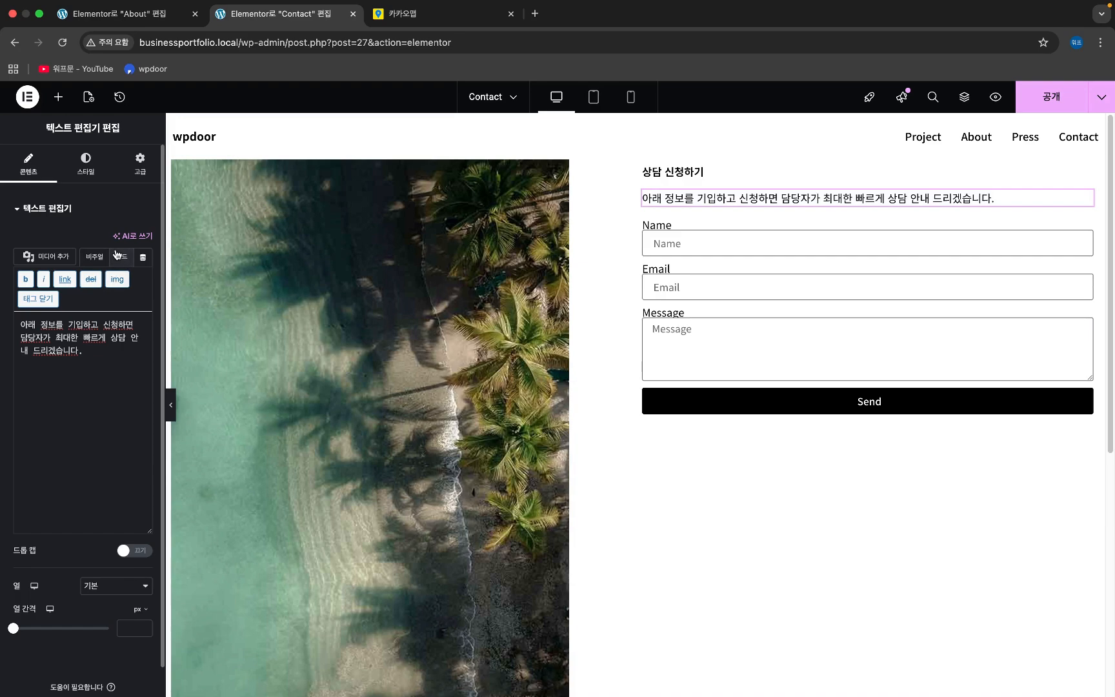
pyautogui.click(95, 257)
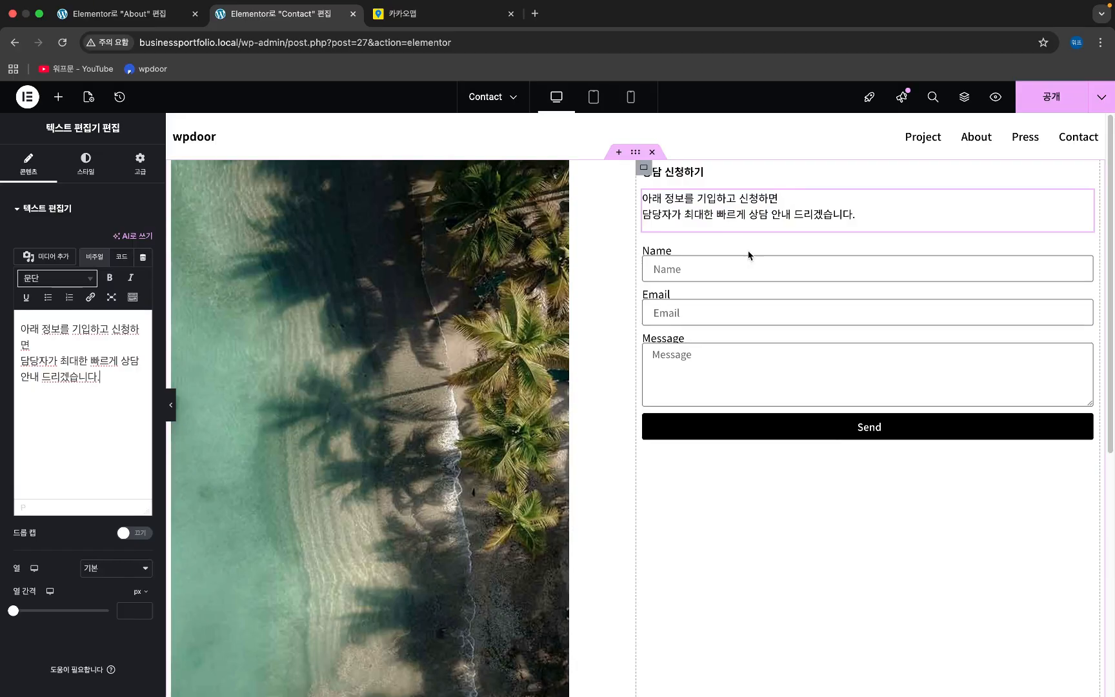
pyautogui.click(1082, 258)
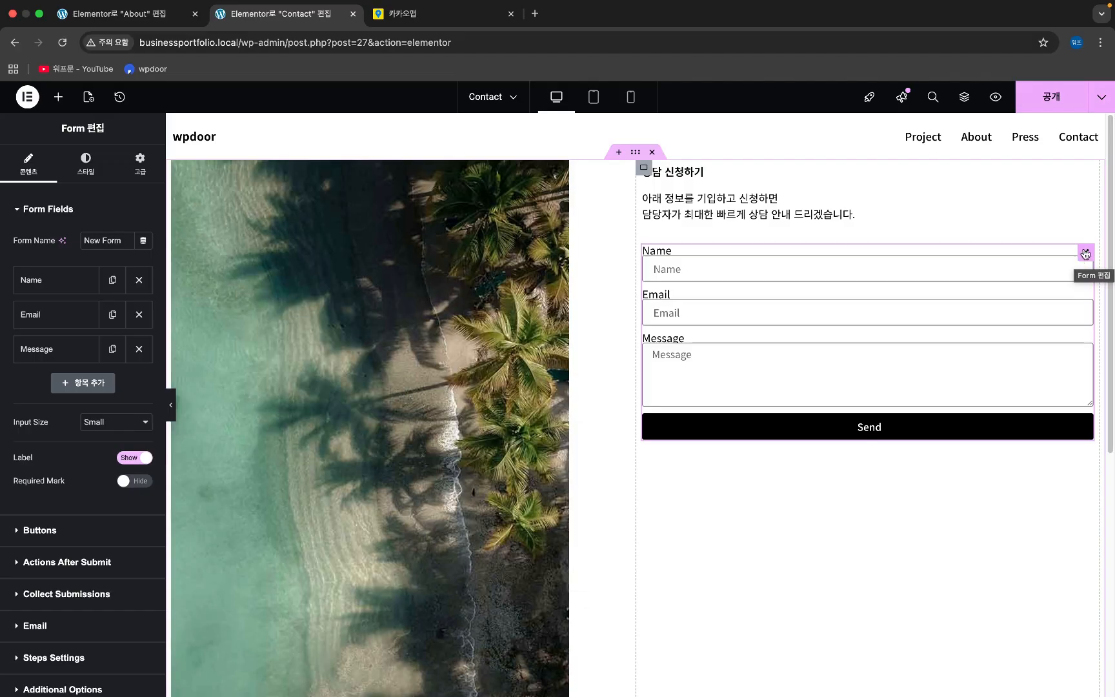
# - Relabel the form's Name field 이름 and delete the Email field
pyautogui.click(67, 284)
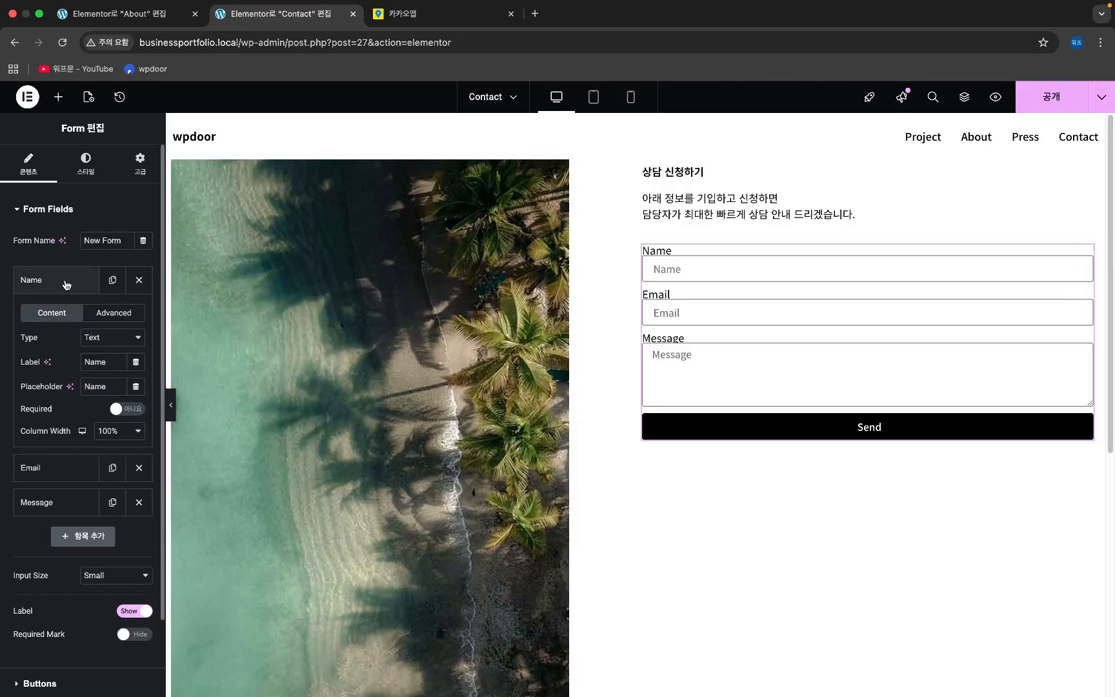
pyautogui.doubleClick(104, 362)
pyautogui.write('이름')
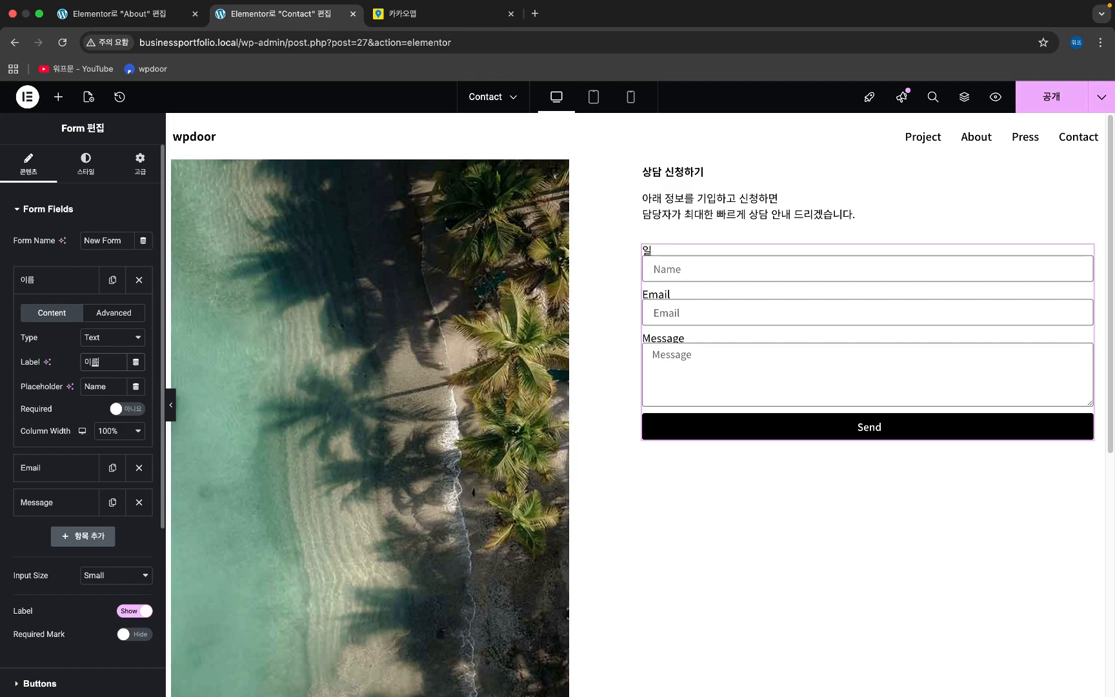
pyautogui.click(70, 290)
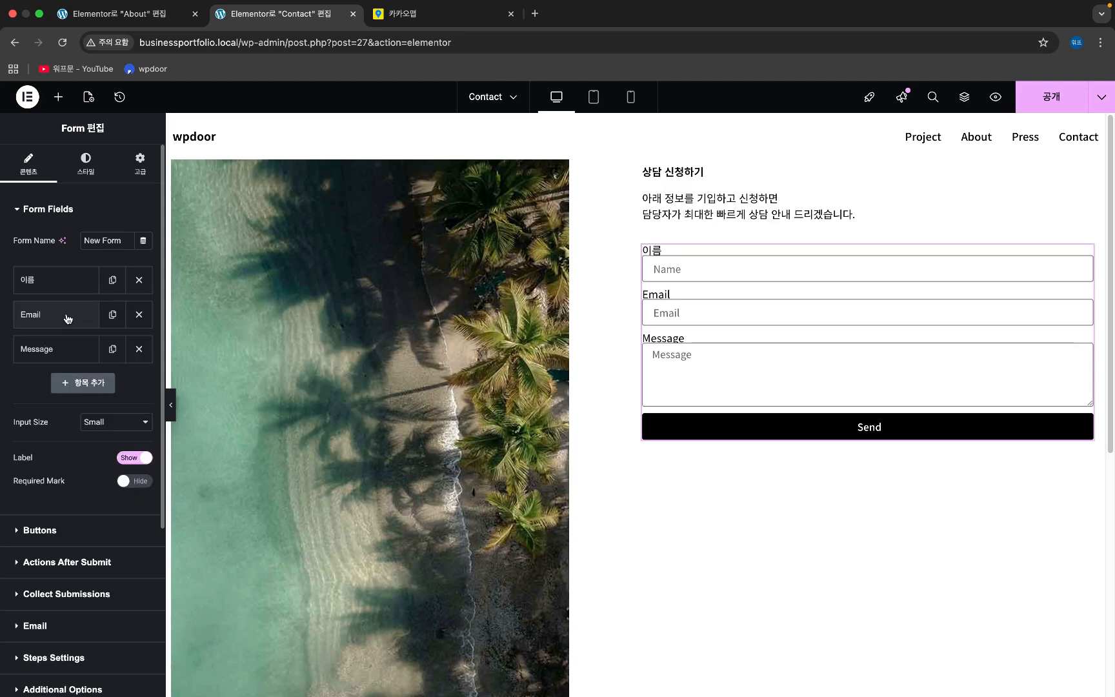
pyautogui.click(68, 316)
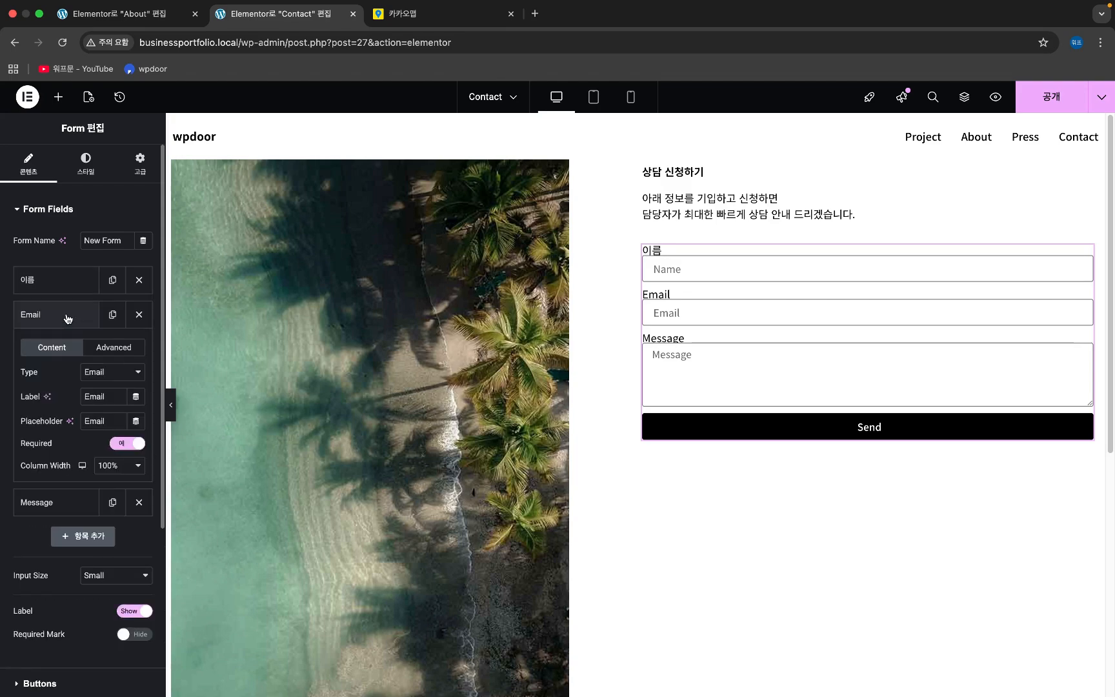
pyautogui.click(68, 318)
pyautogui.click(139, 314)
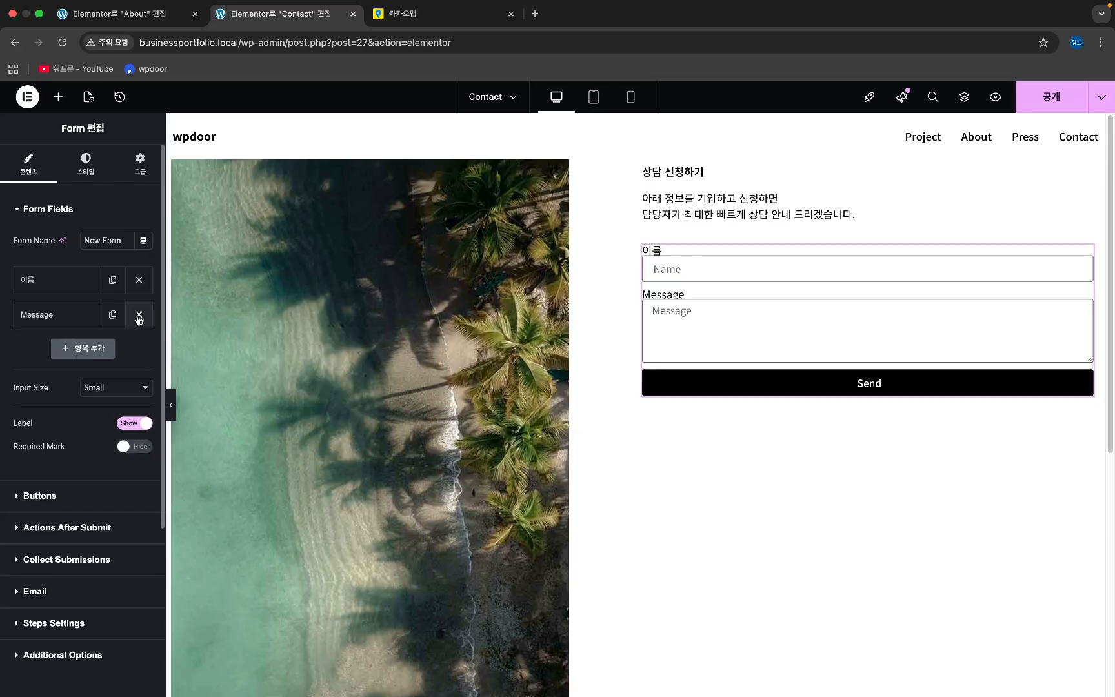
# - Add a Tel-type field labelled 전화번호 and move it directly under 이름
pyautogui.click(89, 350)
pyautogui.click(92, 431)
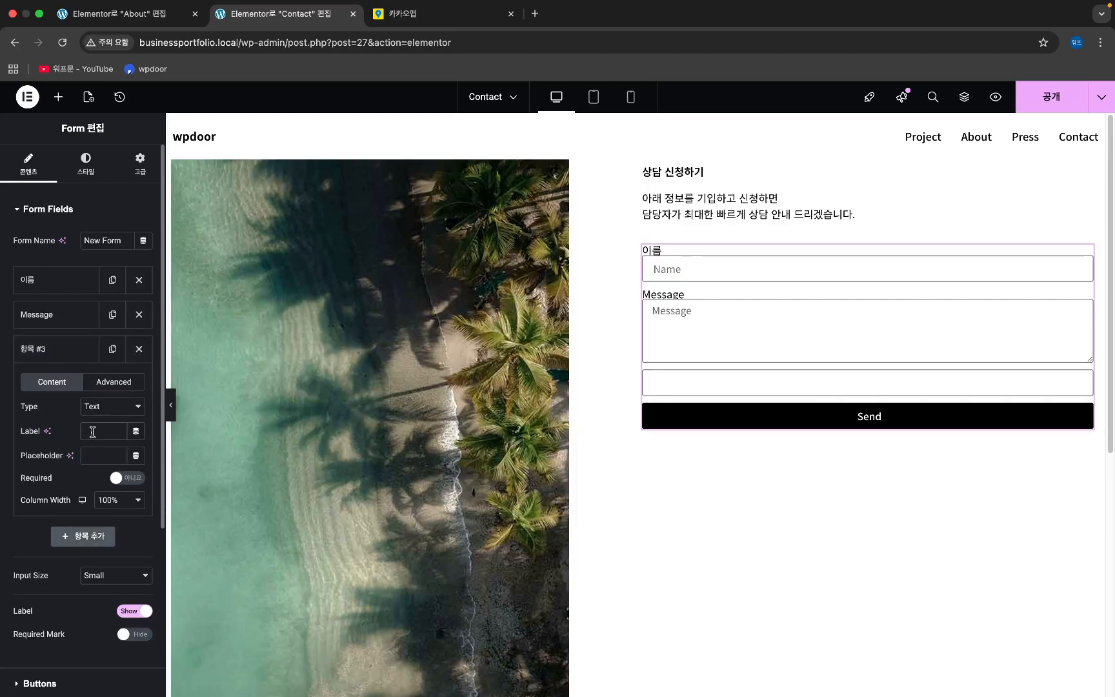
pyautogui.write('전화번호')
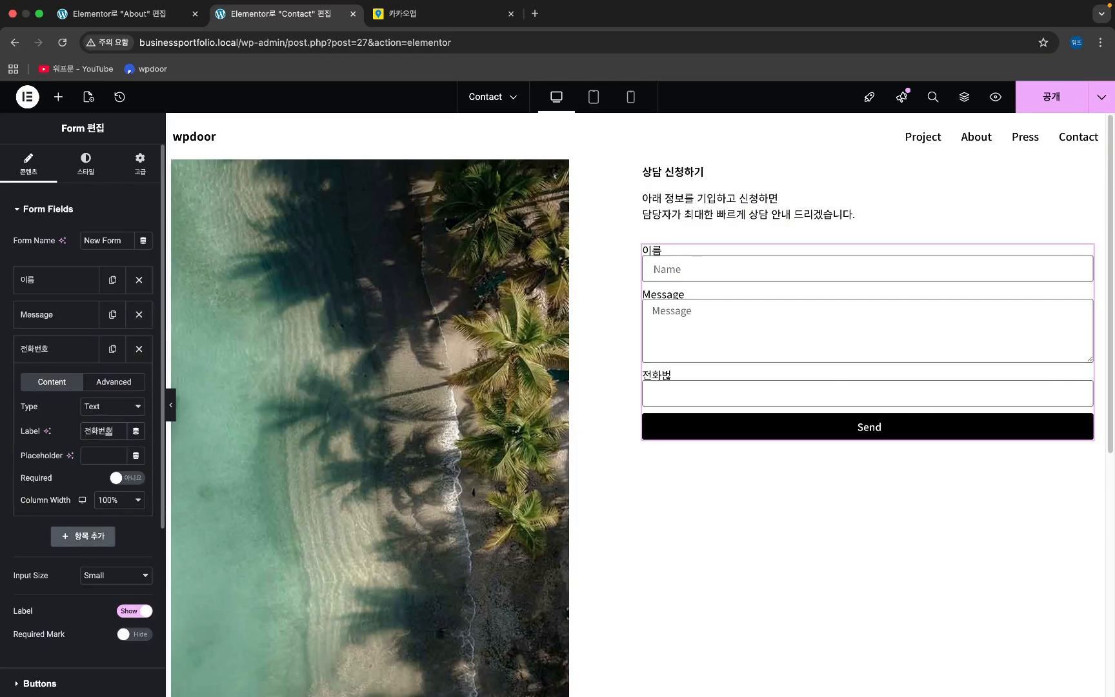
pyautogui.click(100, 412)
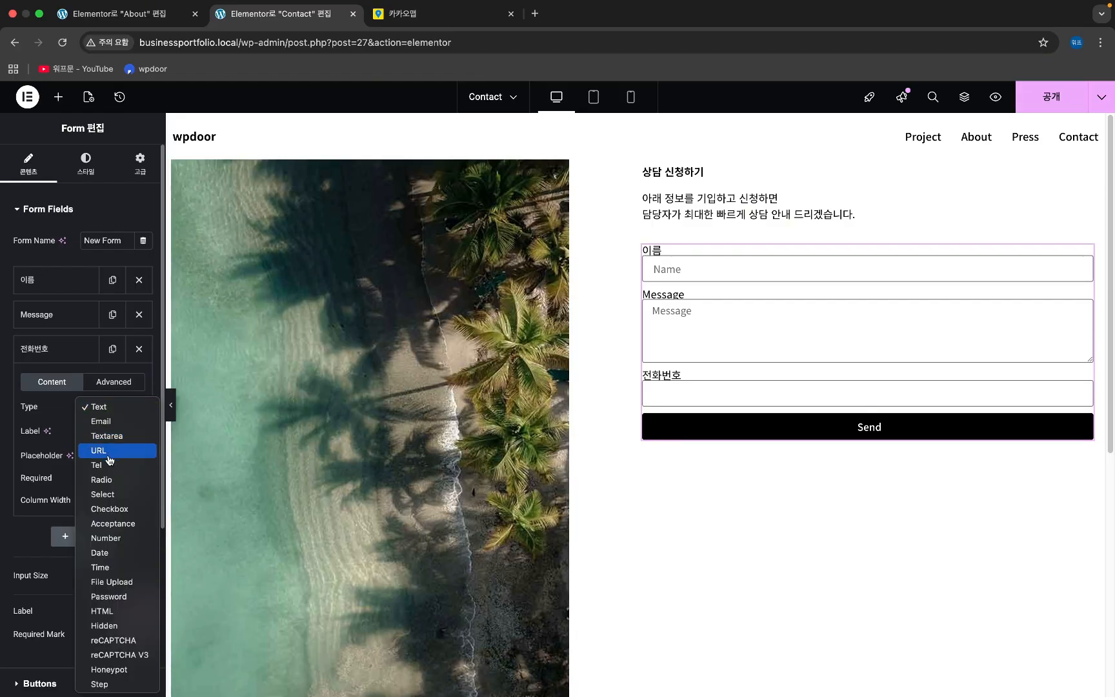
pyautogui.click(106, 465)
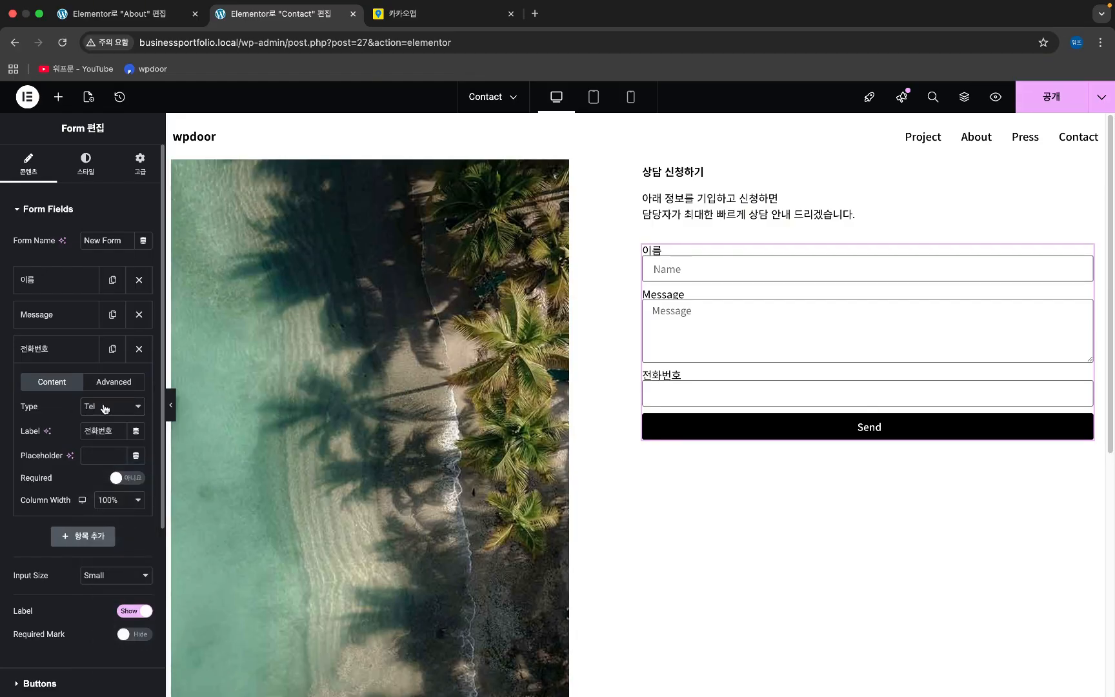
pyautogui.click(68, 352)
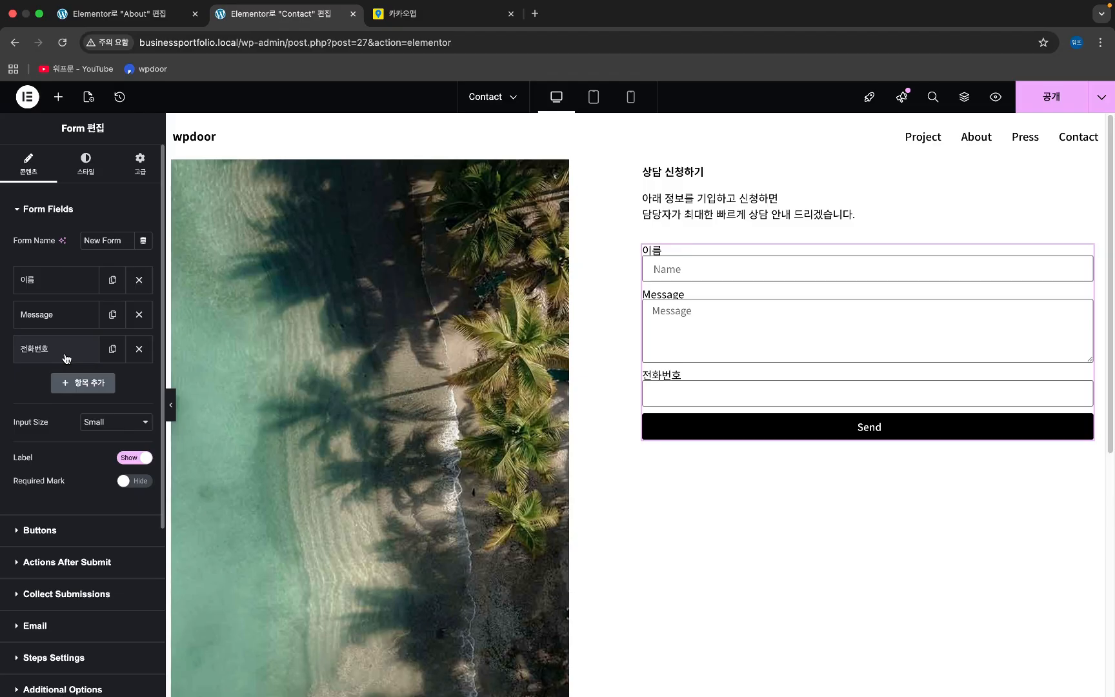
pyautogui.moveTo(67, 351); pyautogui.dragTo(69, 315)
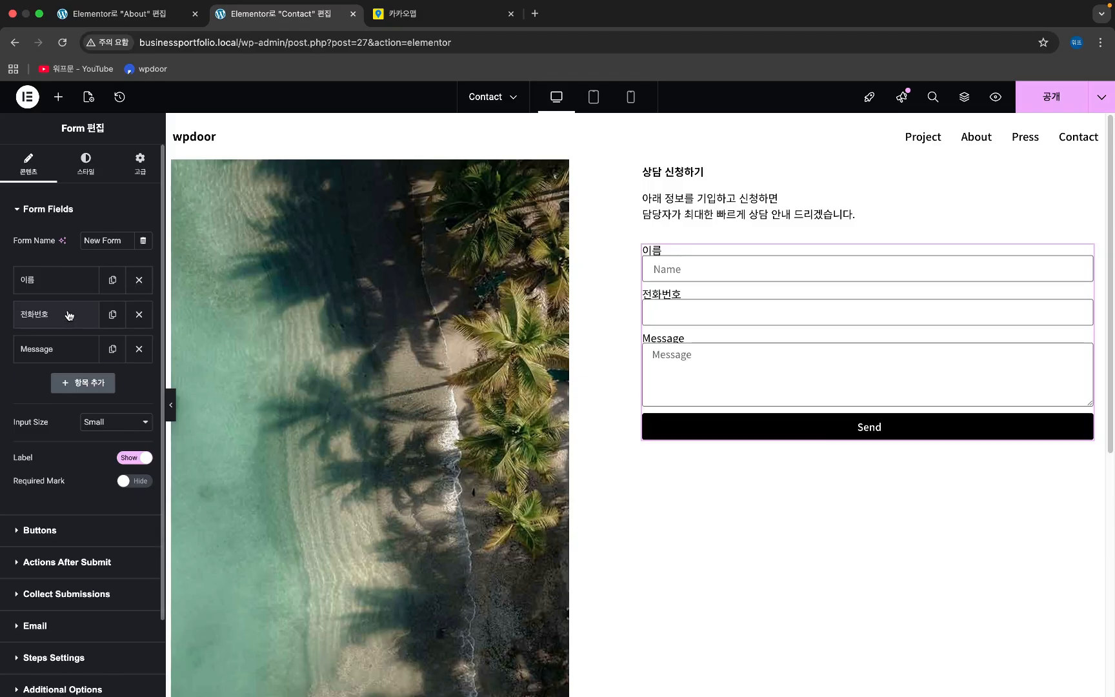
# - Add a text field labelled 주소 and move it above the Message field
pyautogui.click(82, 383)
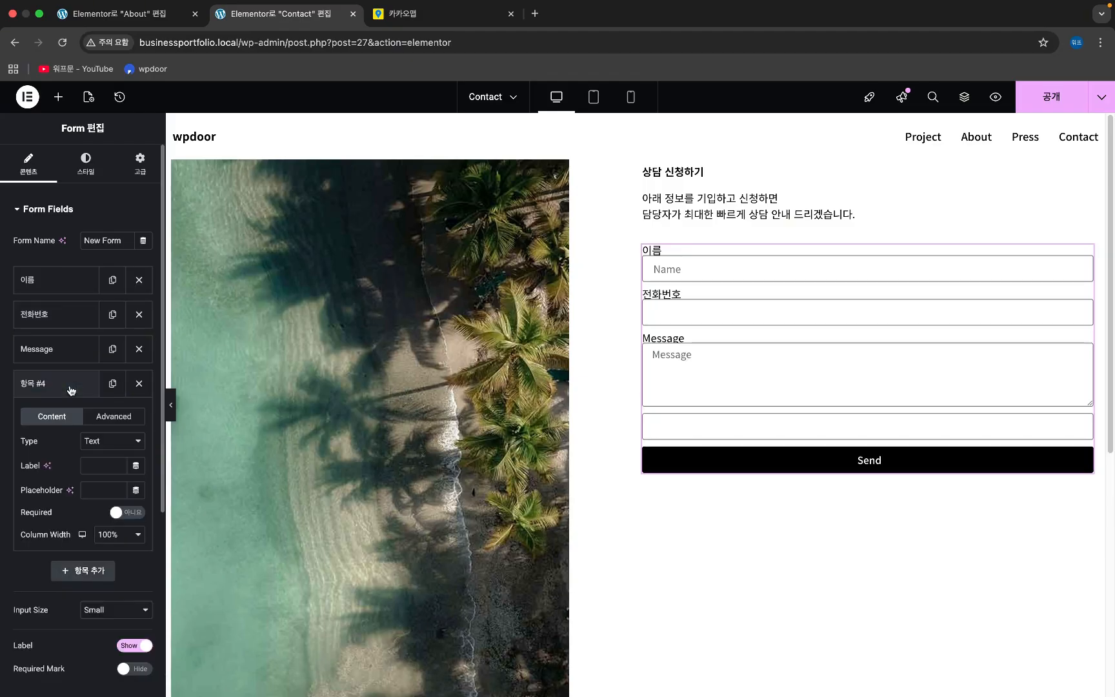
pyautogui.click(106, 448)
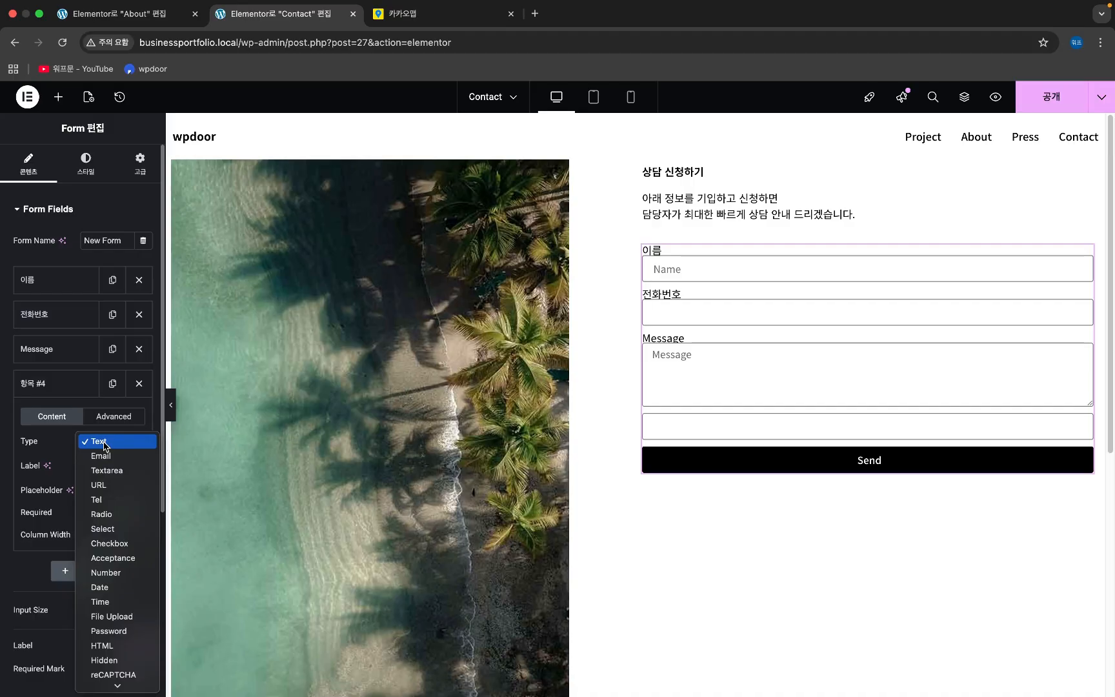
pyautogui.click(104, 441)
pyautogui.click(98, 466)
pyautogui.write('주소')
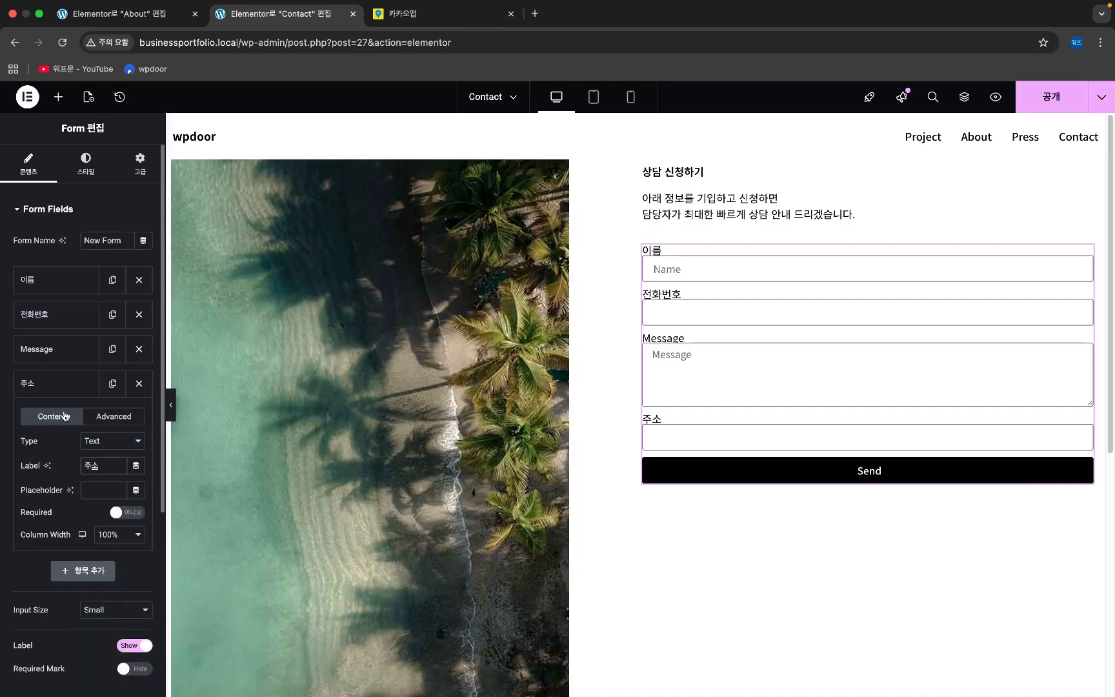
pyautogui.moveTo(56, 390); pyautogui.dragTo(64, 348)
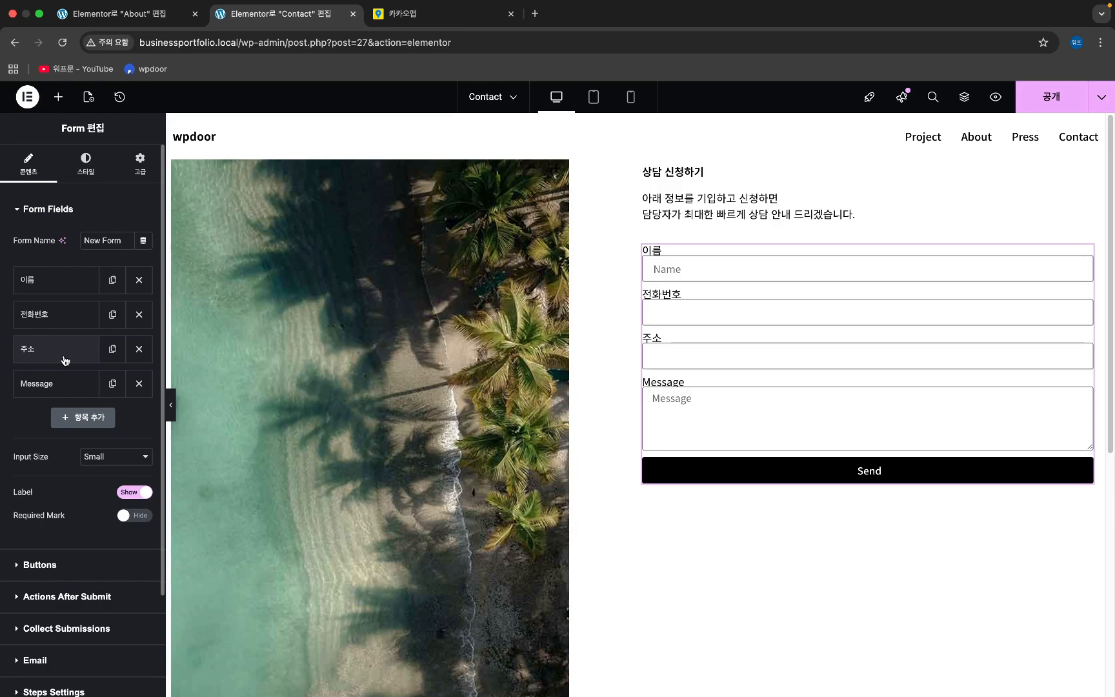
# - Add 최대 예산 and 공사 시기 fields, each placed above the Message field
pyautogui.click(76, 418)
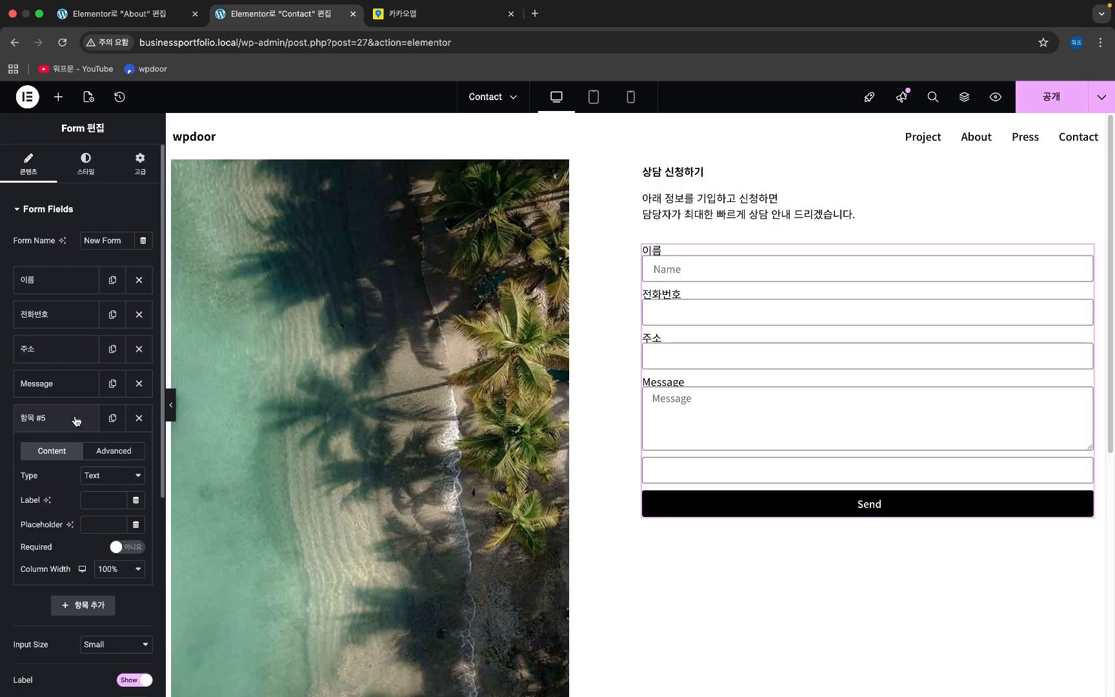
pyautogui.click(95, 499)
pyautogui.write('최대 예시')
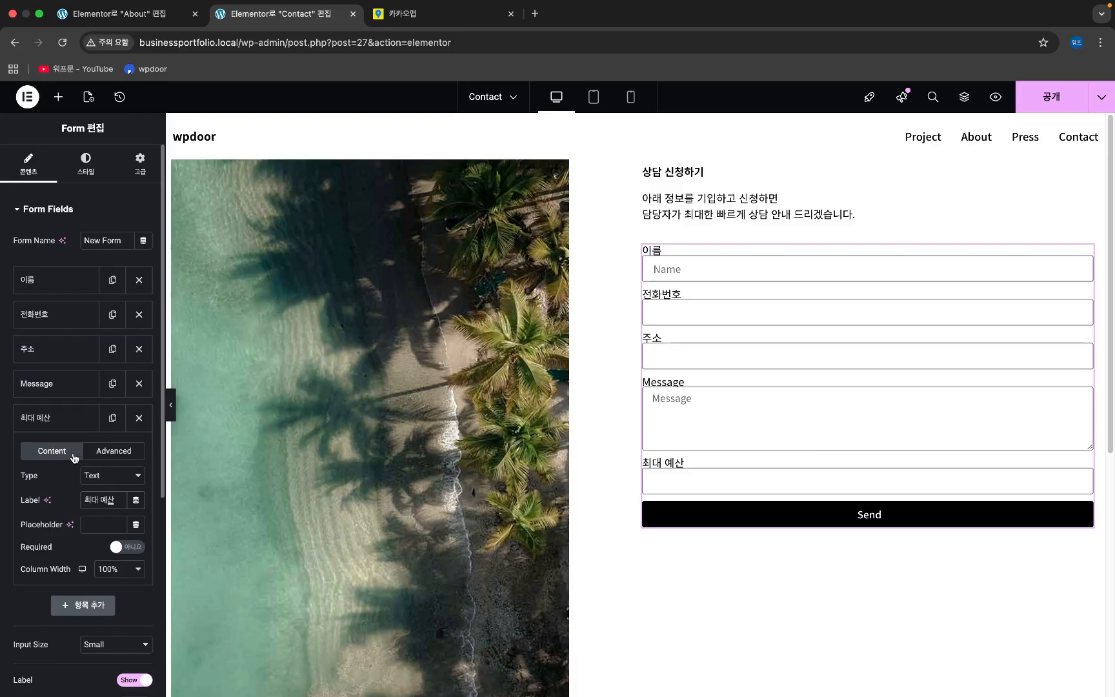
pyautogui.moveTo(59, 418); pyautogui.dragTo(59, 384)
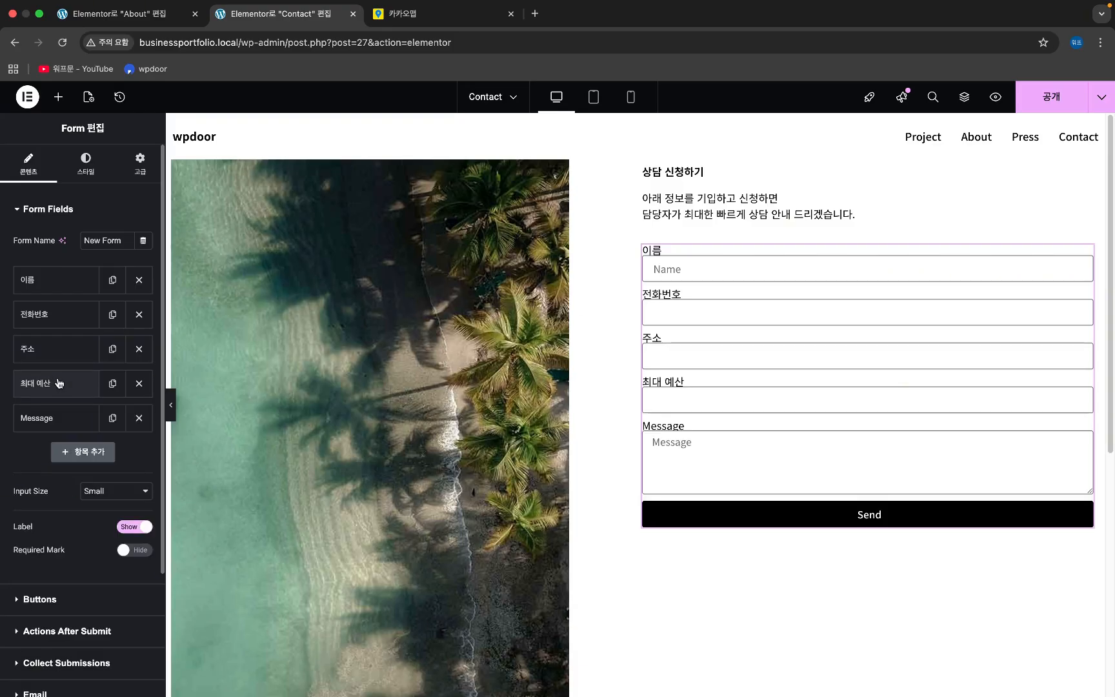
pyautogui.click(74, 453)
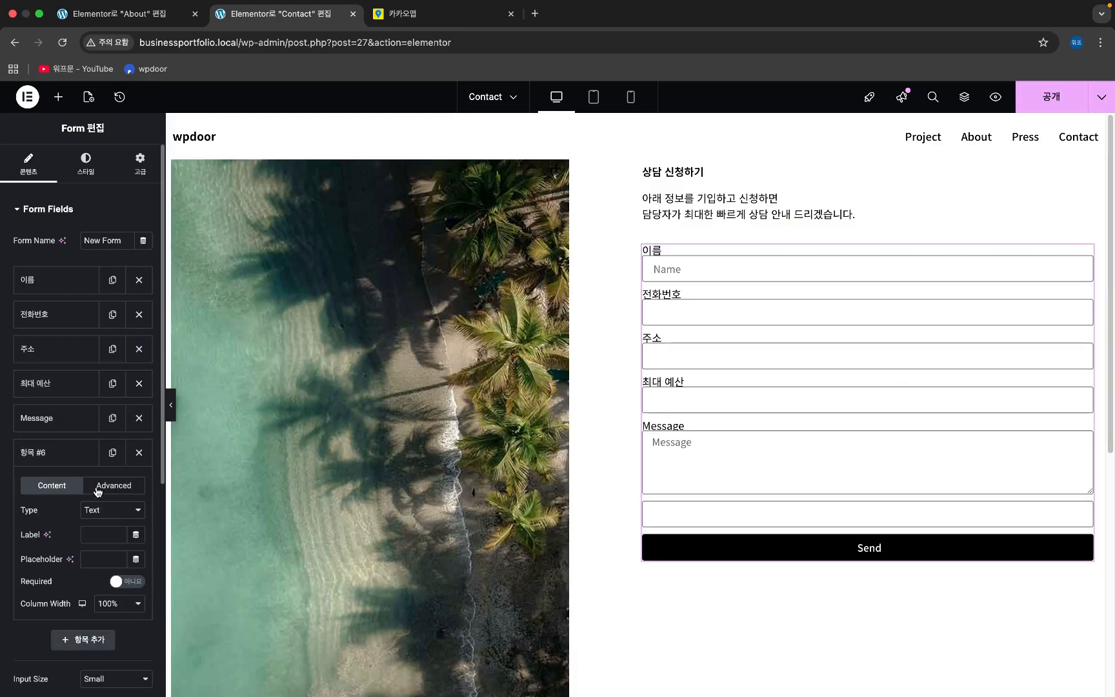
pyautogui.click(91, 535)
pyautogui.write('공사 시기')
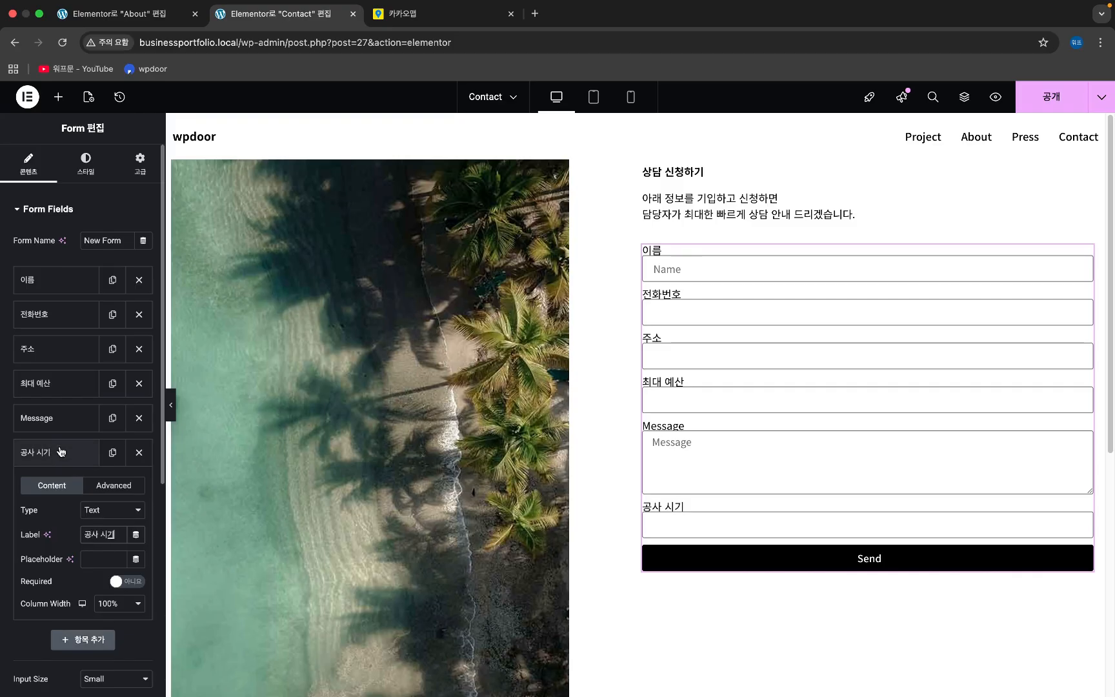
pyautogui.moveTo(61, 452); pyautogui.dragTo(58, 418)
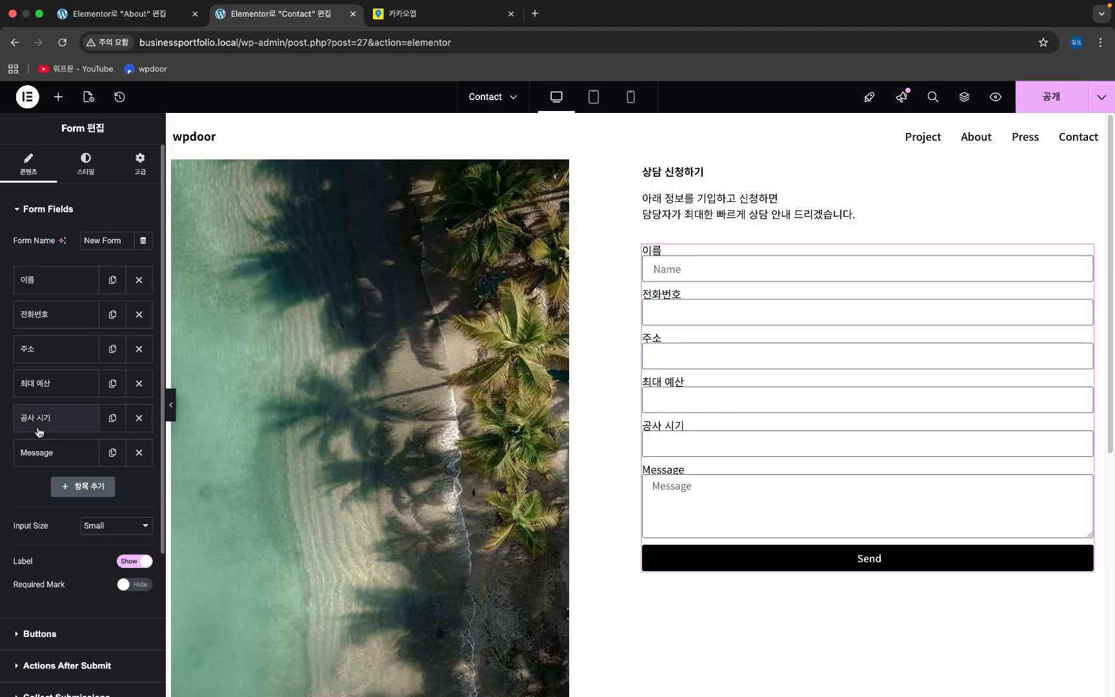
# - Relabel the Message field as 요청 사항
pyautogui.click(44, 453)
pyautogui.doubleClick(101, 535)
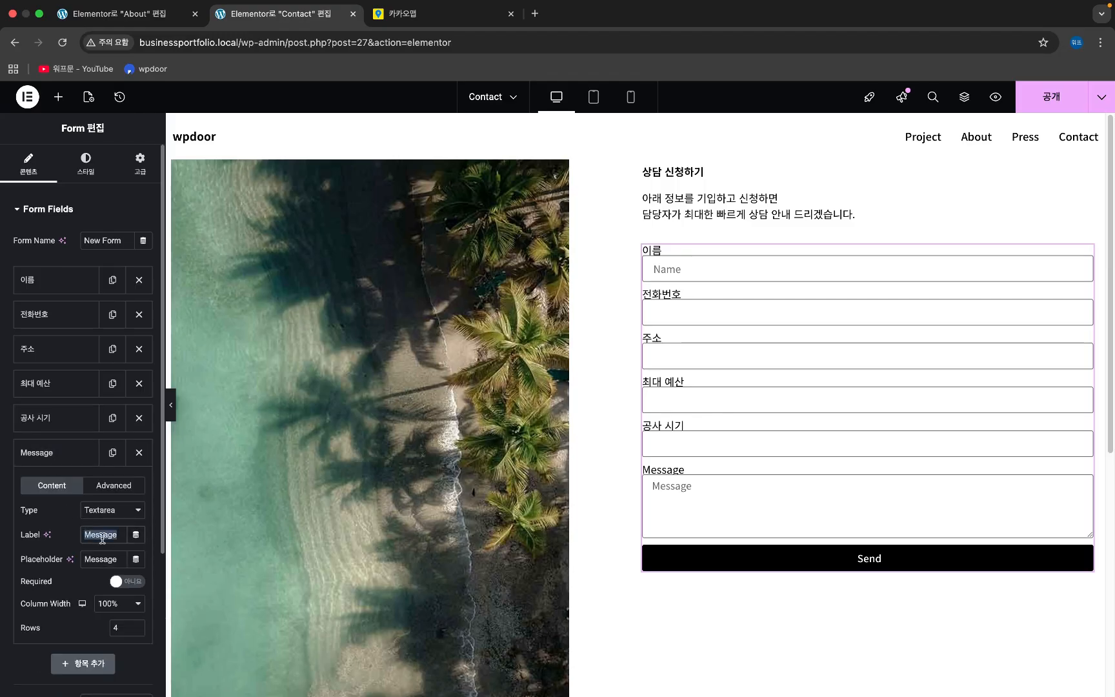
pyautogui.write('요청 사항')
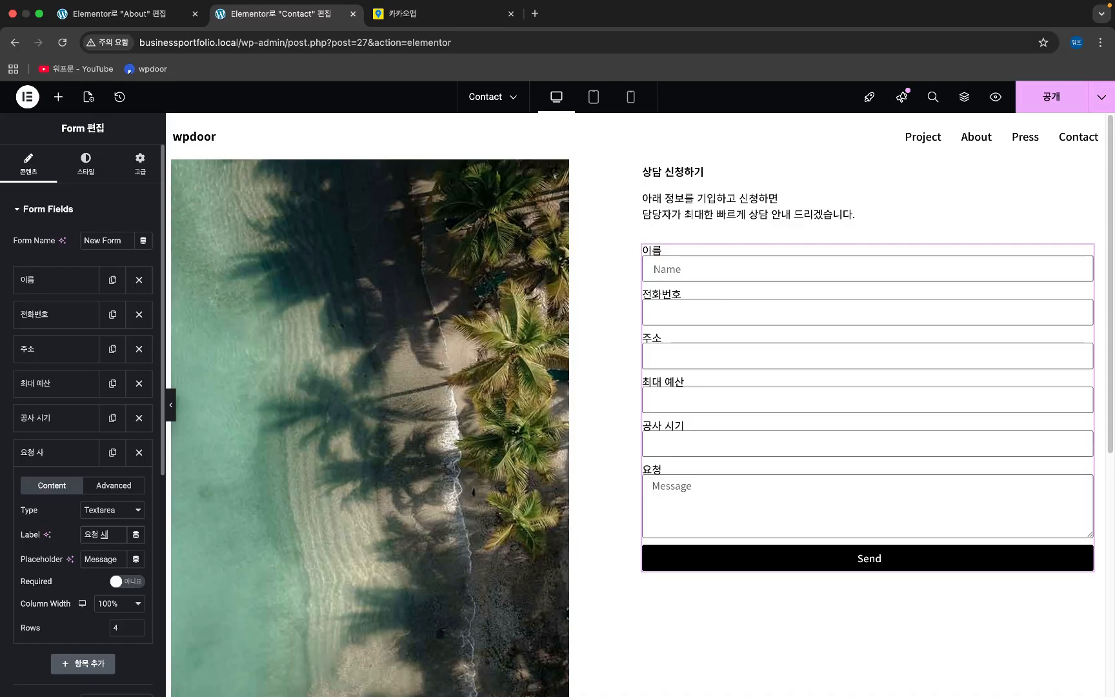
pyautogui.click(73, 454)
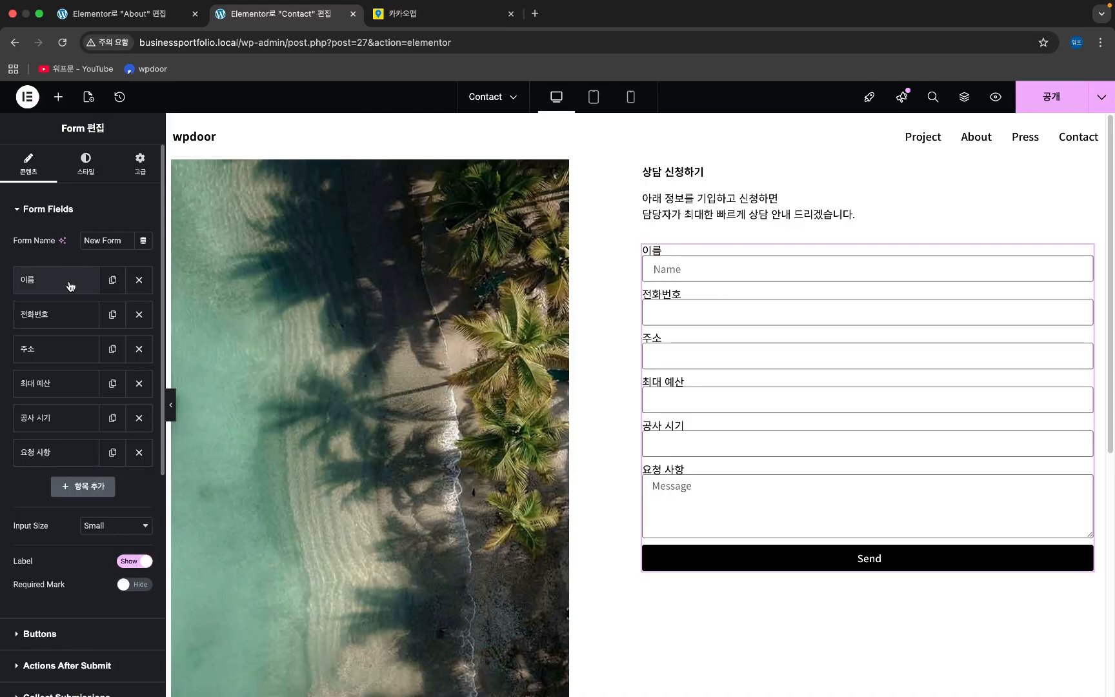
# - Set the 이름 and 전화번호 fields to 50% column width so they share a row
pyautogui.click(73, 280)
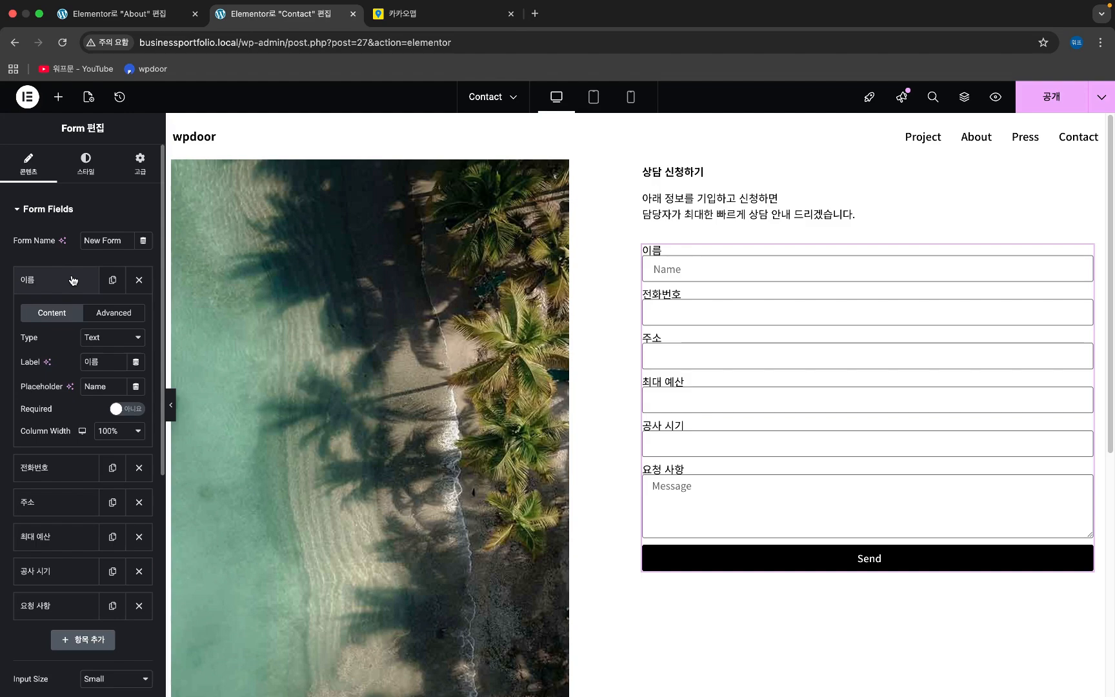
pyautogui.click(129, 434)
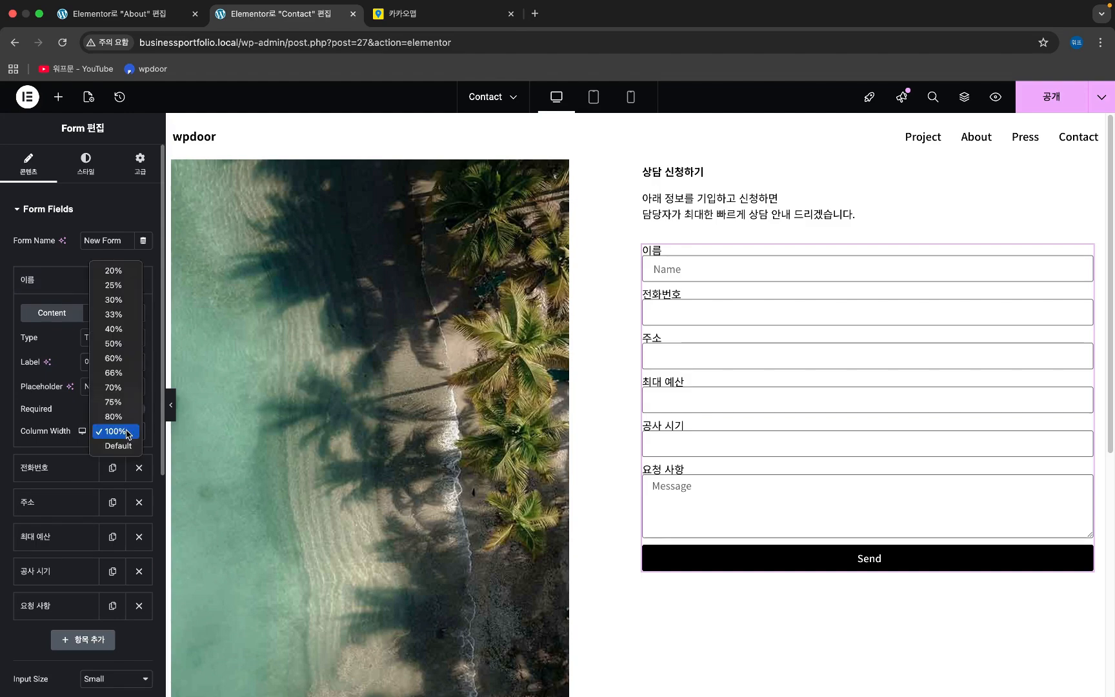
pyautogui.click(119, 344)
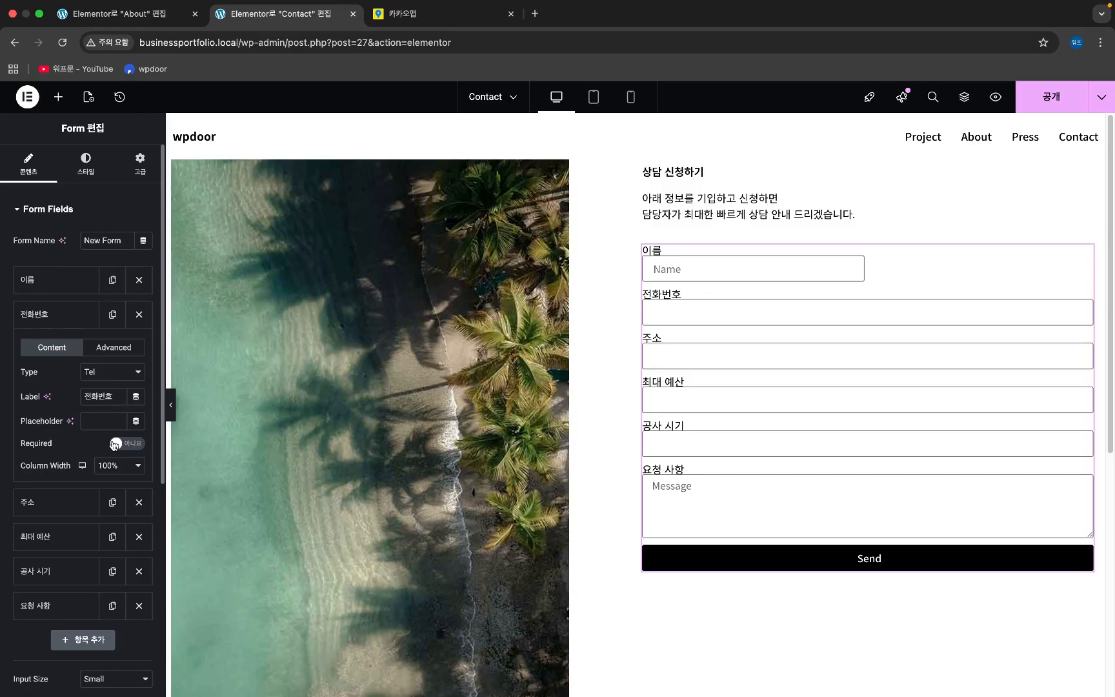
pyautogui.click(105, 468)
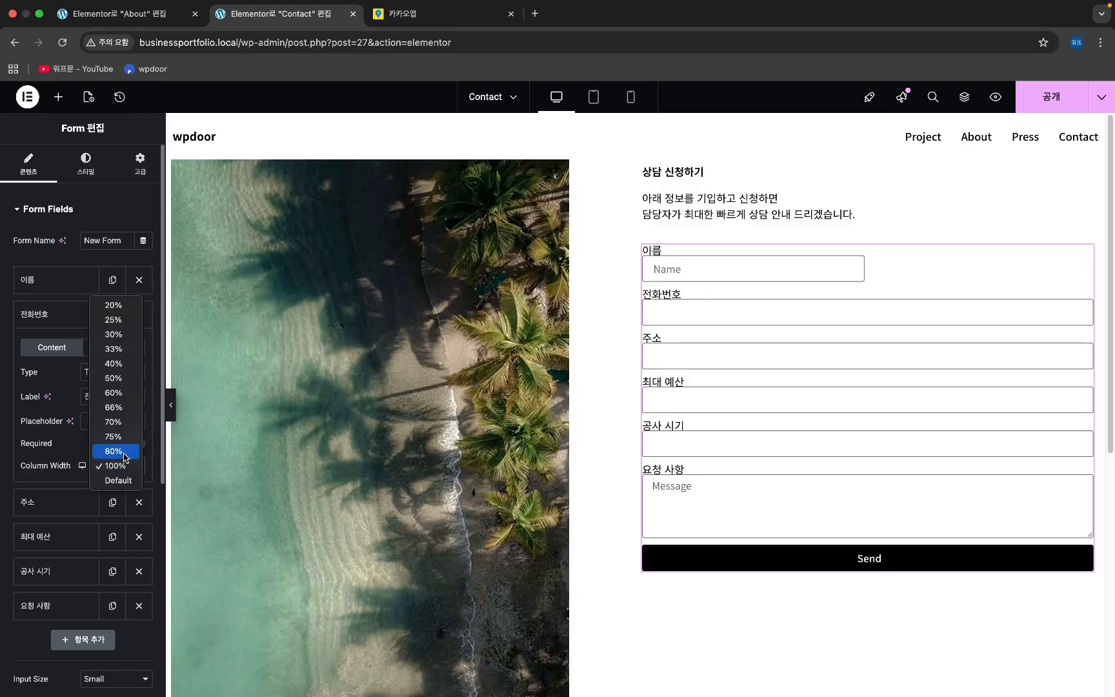
pyautogui.click(120, 379)
# - Set the 최대 예산 and 공사 시기 fields to 50% column width, side by side
pyautogui.click(67, 536)
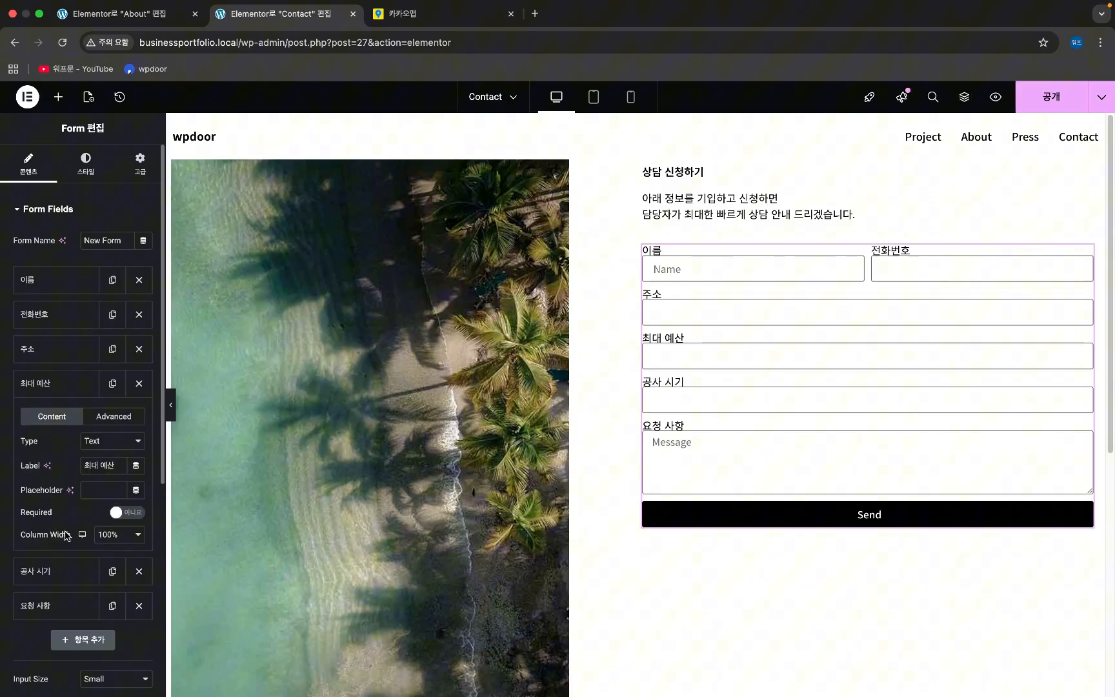
pyautogui.click(120, 536)
pyautogui.click(123, 447)
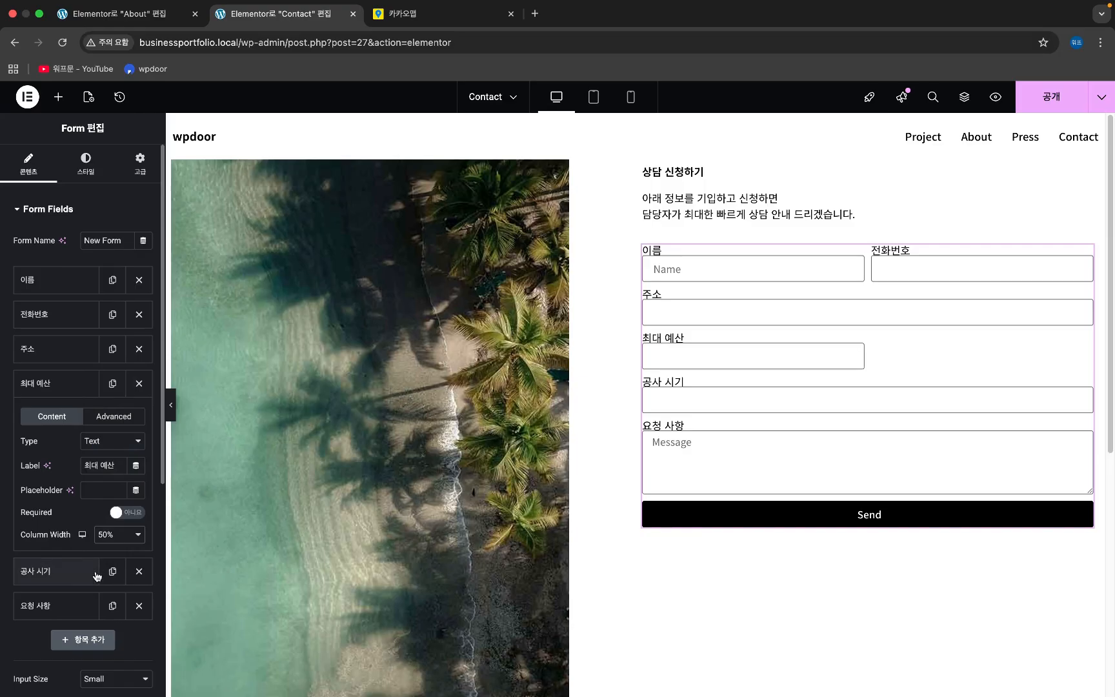
pyautogui.click(71, 576)
pyautogui.click(115, 569)
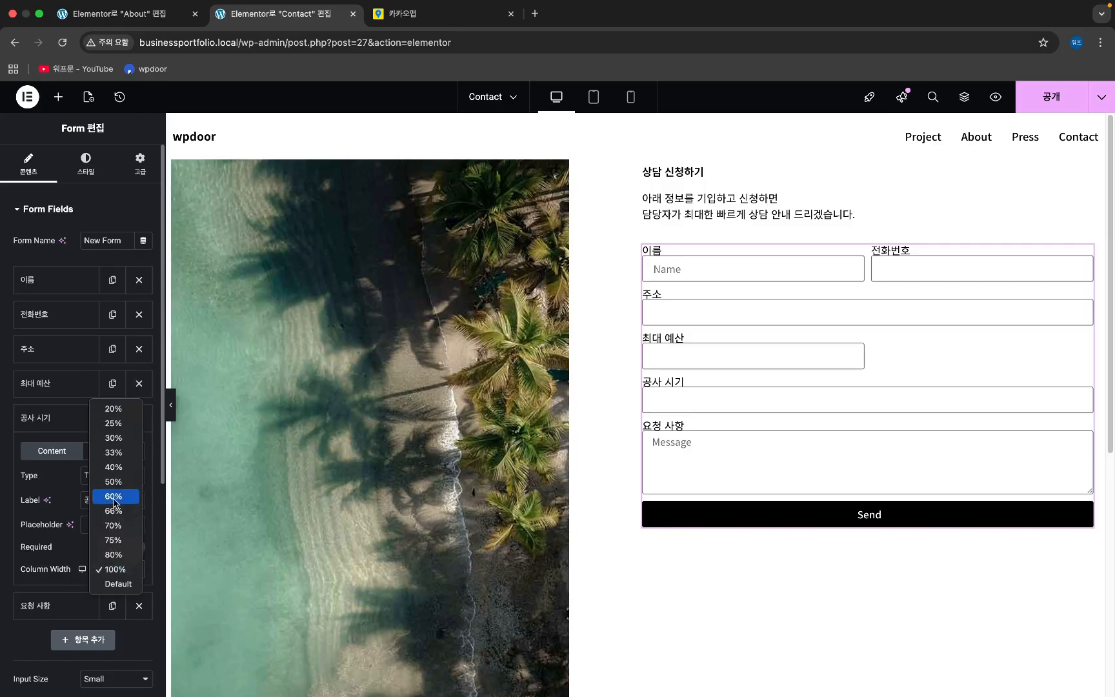
pyautogui.click(116, 483)
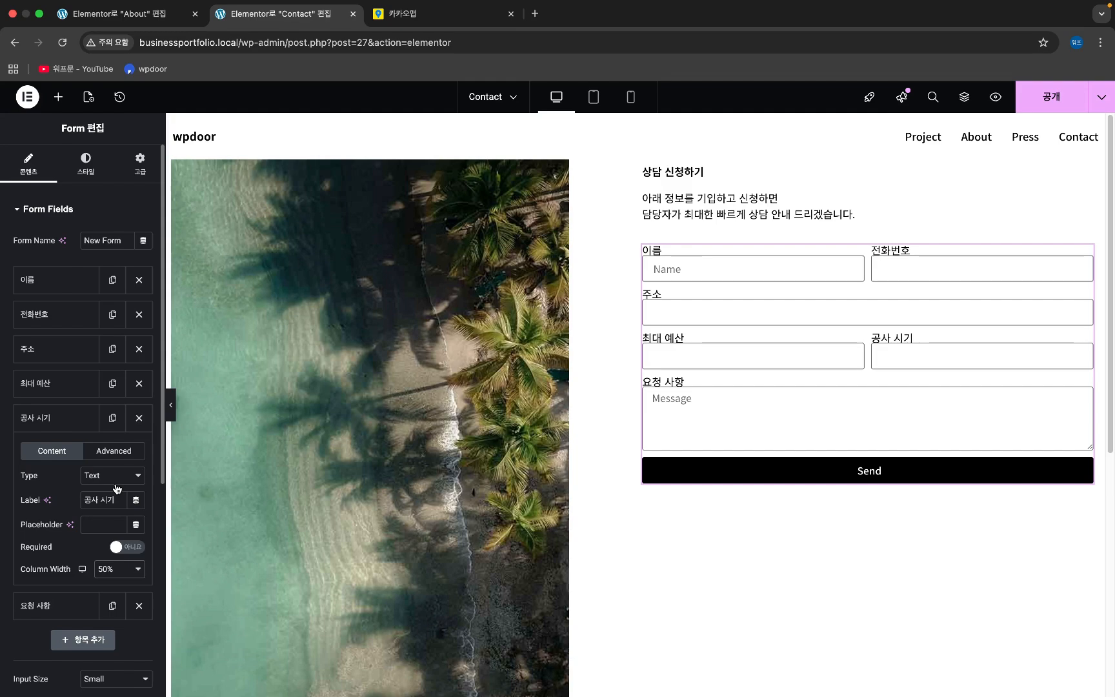
pyautogui.click(55, 281)
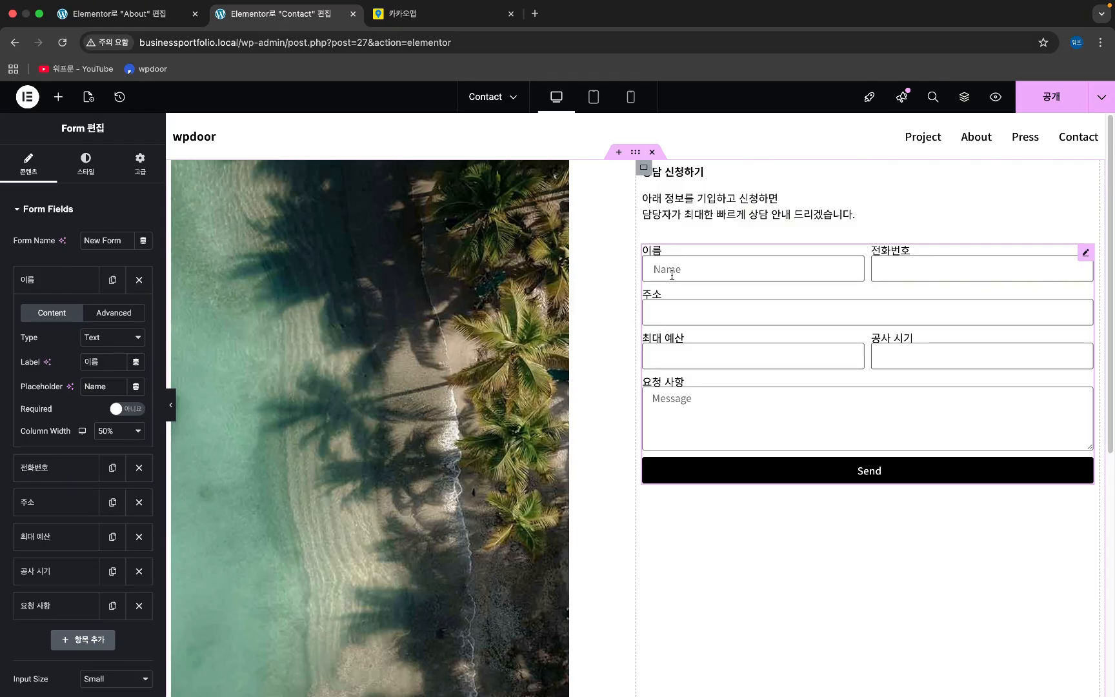
# - Give 이름 the placeholder 성함을 입력해주세요 and 전화번호 the placeholder 상담이 가능한 연락처를 알려주세요
pyautogui.doubleClick(92, 386)
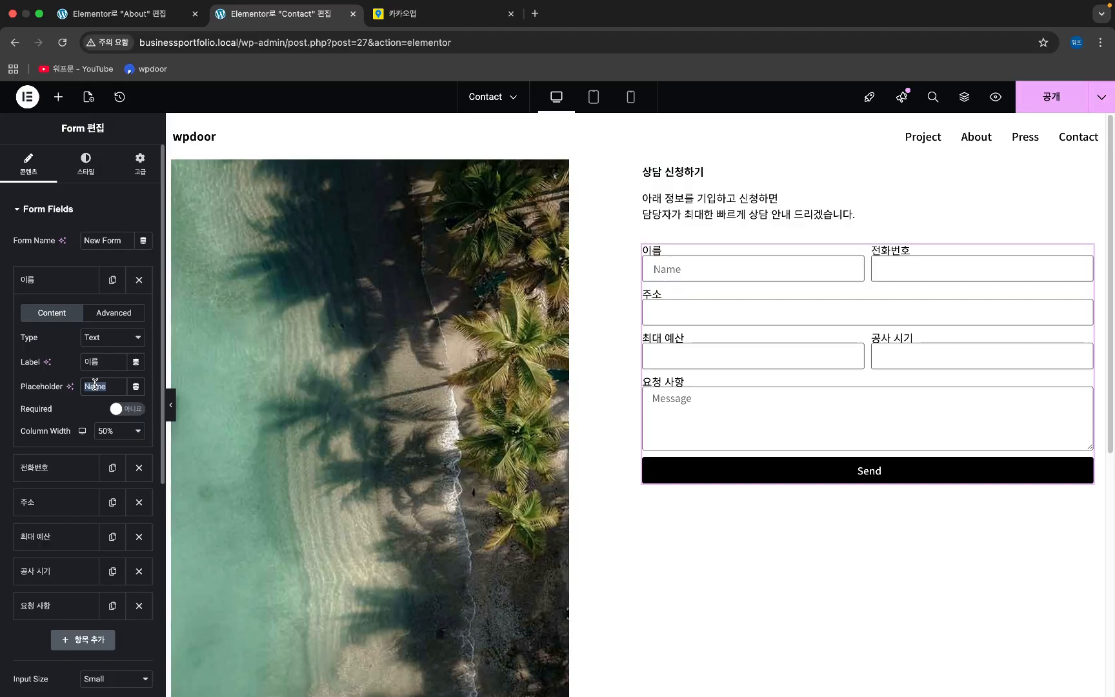
pyautogui.write('성함을 입려')
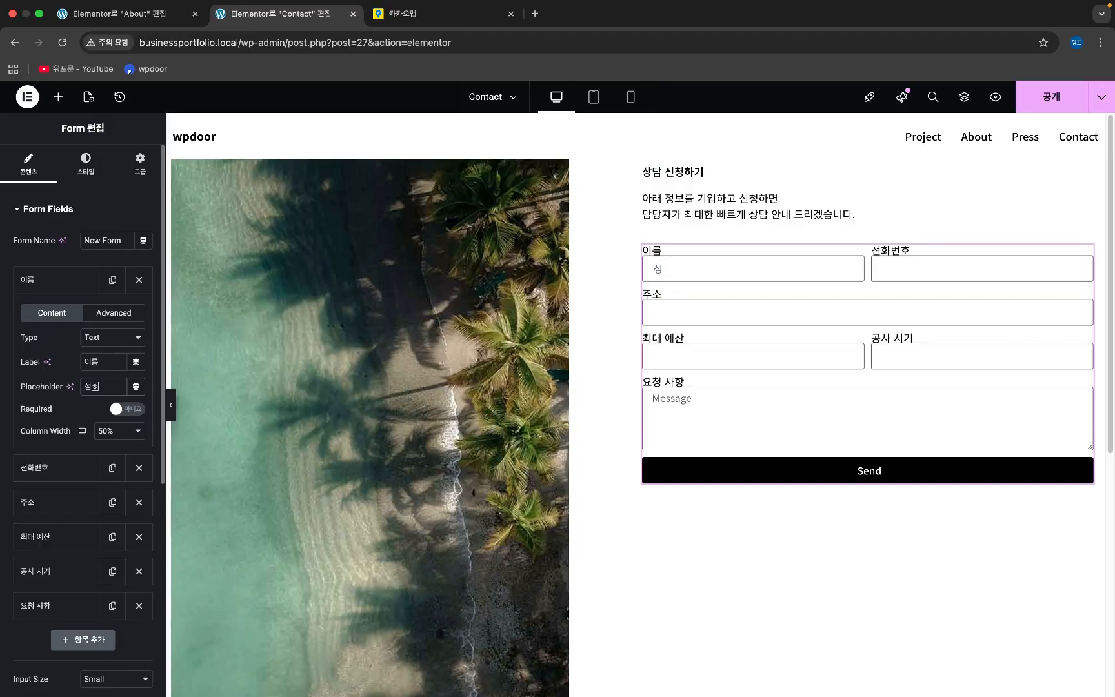
pyautogui.write('ㄱ해')
pyautogui.press('BackSpace')
pyautogui.press('BackSpace')
pyautogui.press('BackSpace')
pyautogui.write('력')
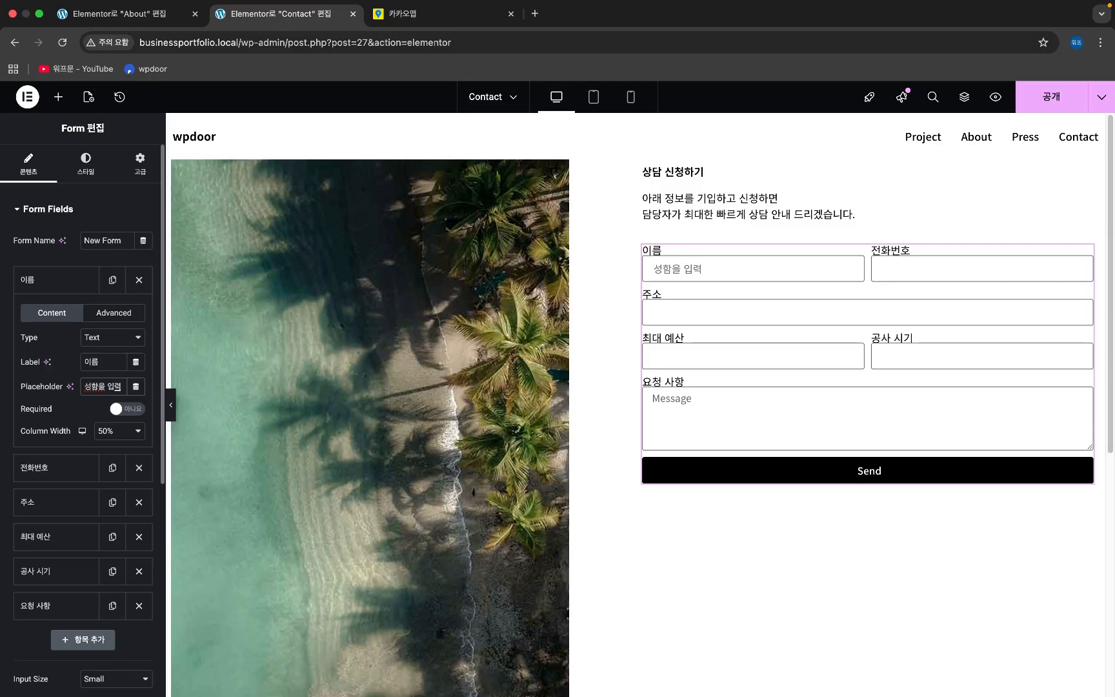
pyautogui.write('해주세요.')
pyautogui.click(65, 467)
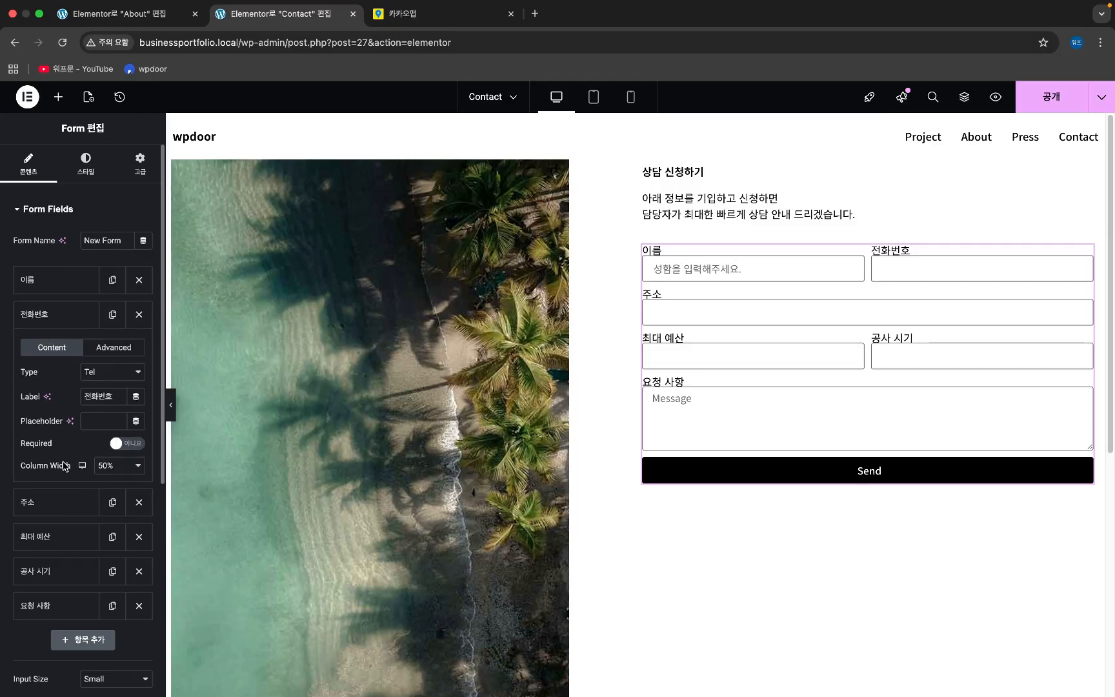
pyautogui.click(100, 422)
pyautogui.write('상담익')
pyautogui.write(' 가능하')
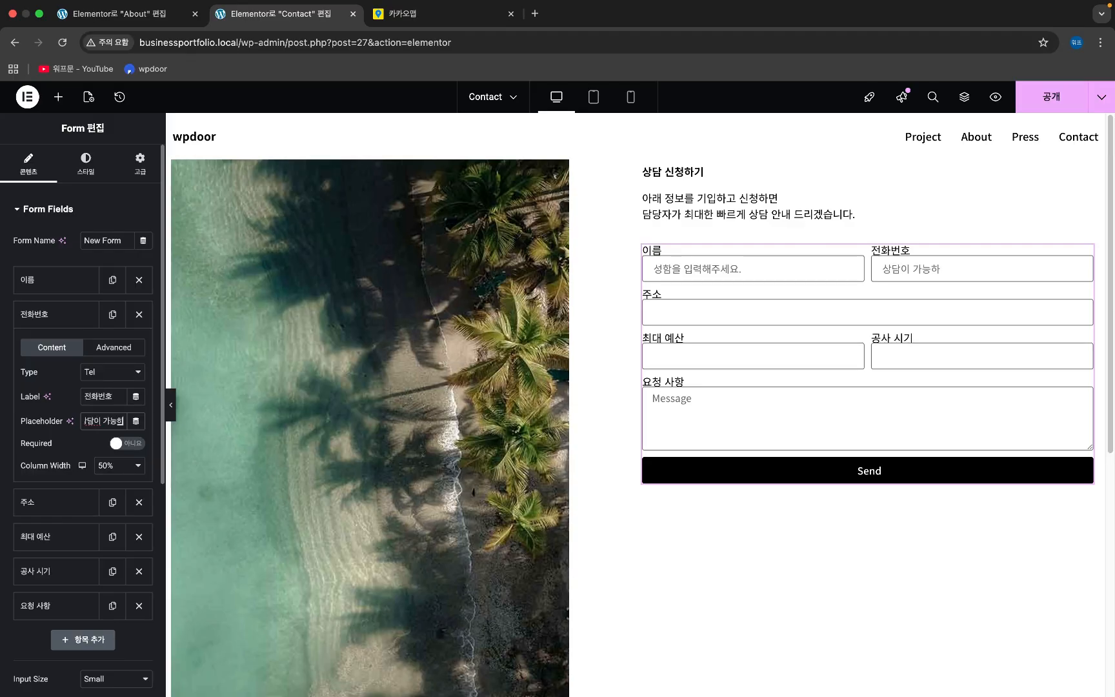
pyautogui.write('ㄴ 연락처')
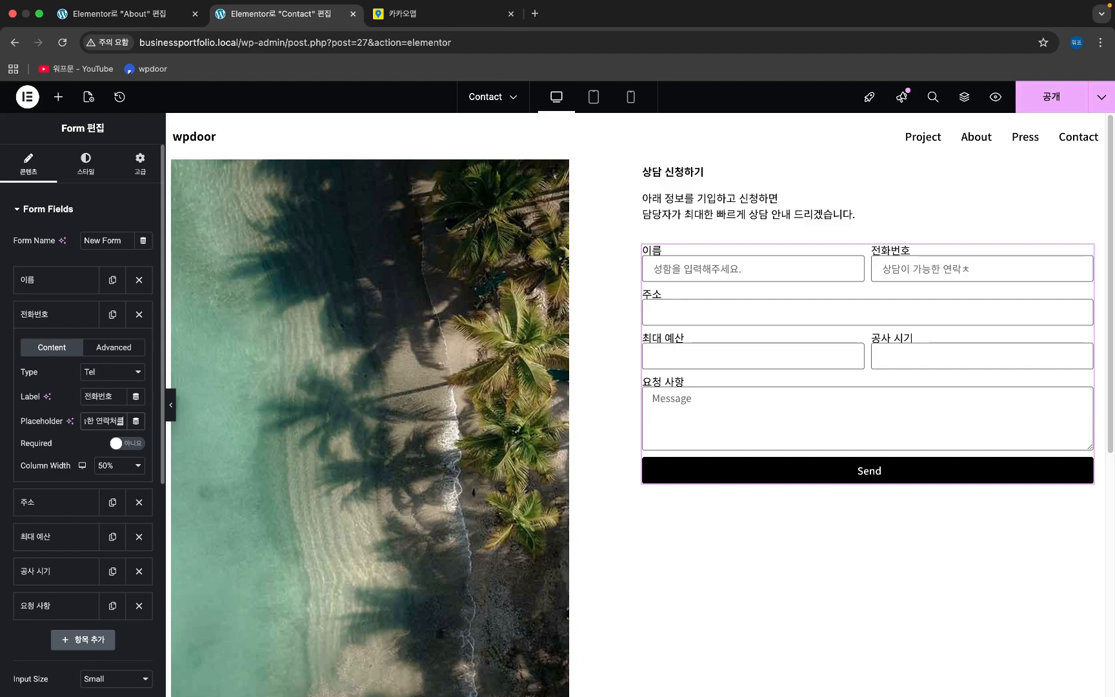
pyautogui.write('를 알려주세요.')
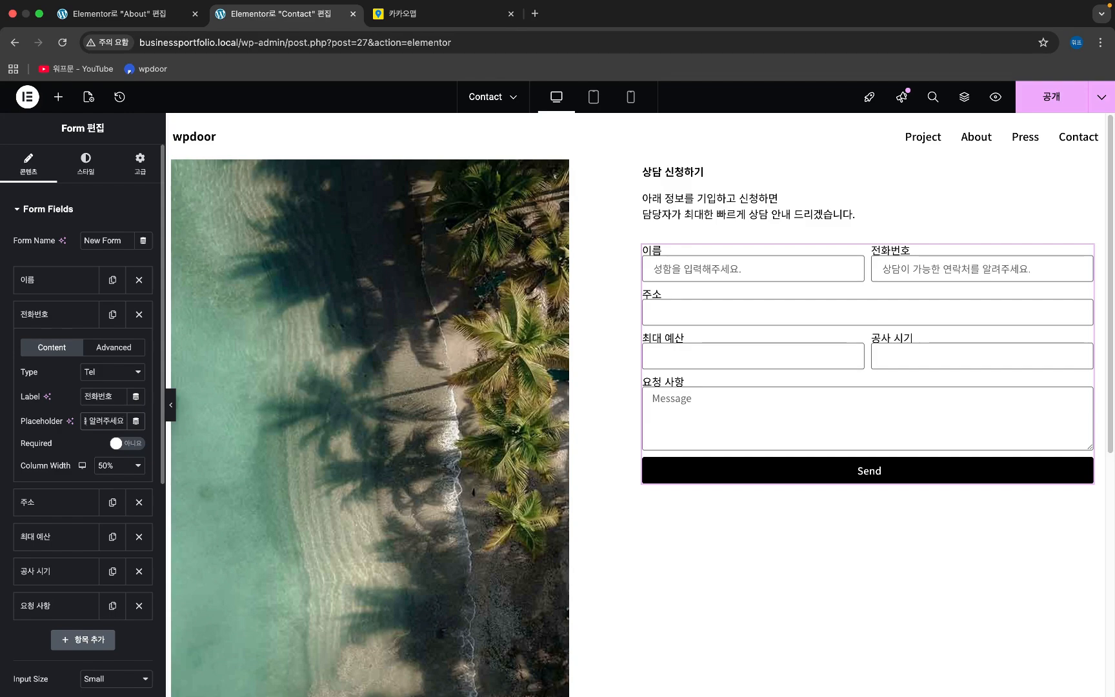
# - Give 주소 the placeholder 시공하려는 지역을 입력해 주세요. (ex. 서울시 강남구 서초동)
pyautogui.click(71, 503)
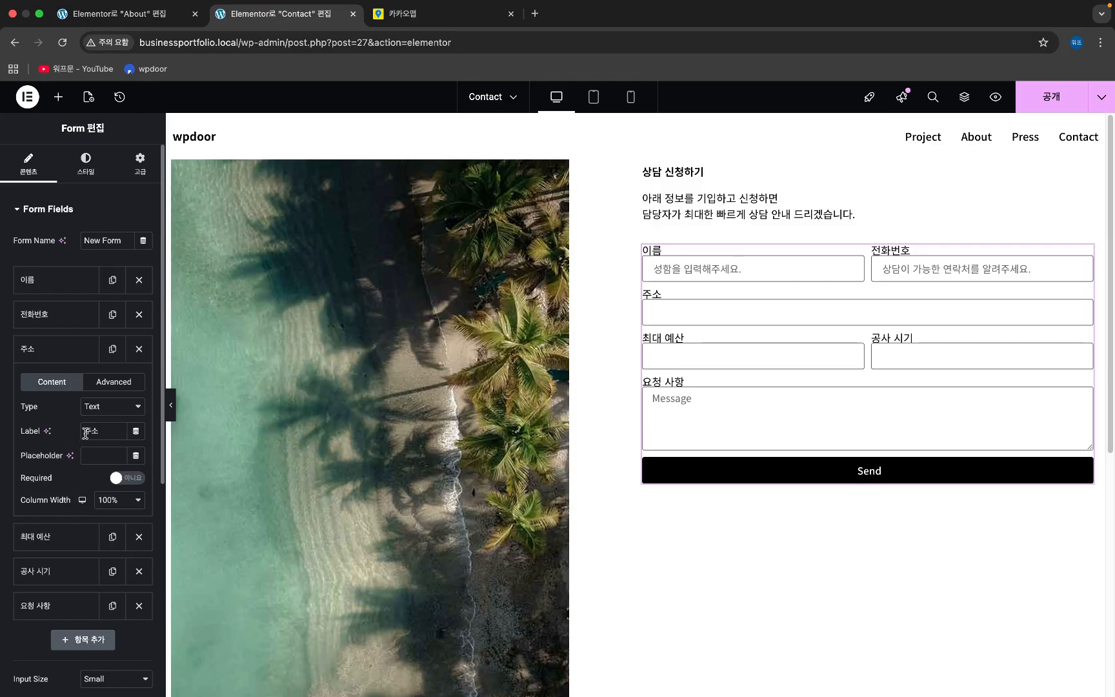
pyautogui.click(90, 451)
pyautogui.write('시공하려는 주')
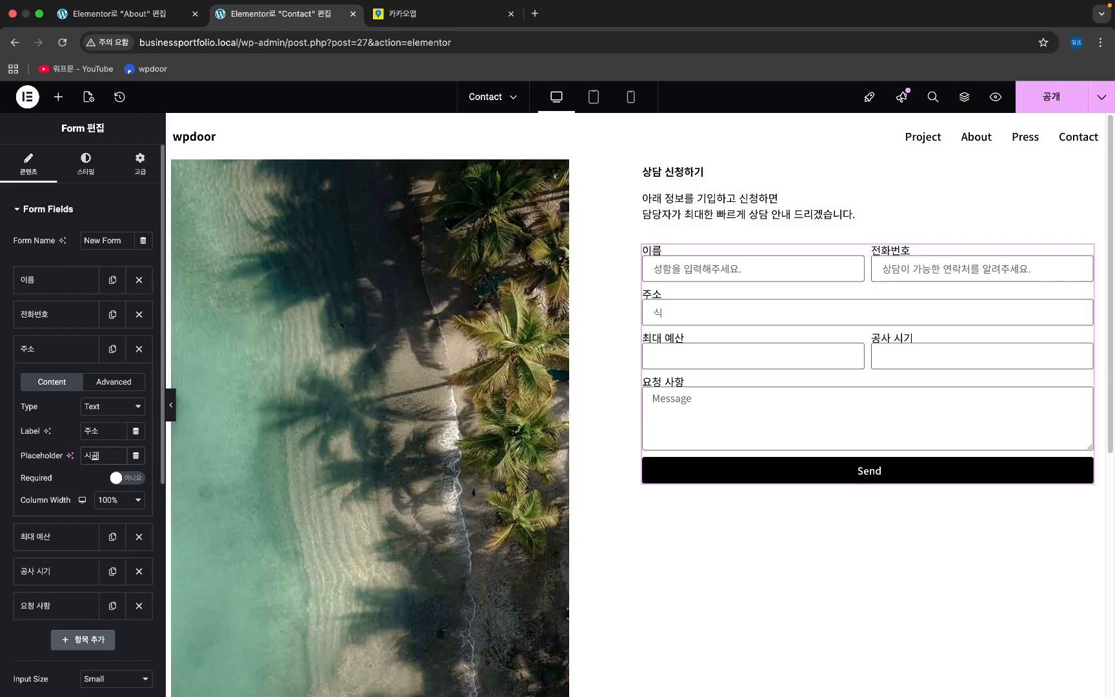
pyautogui.write('역을 입력해 주')
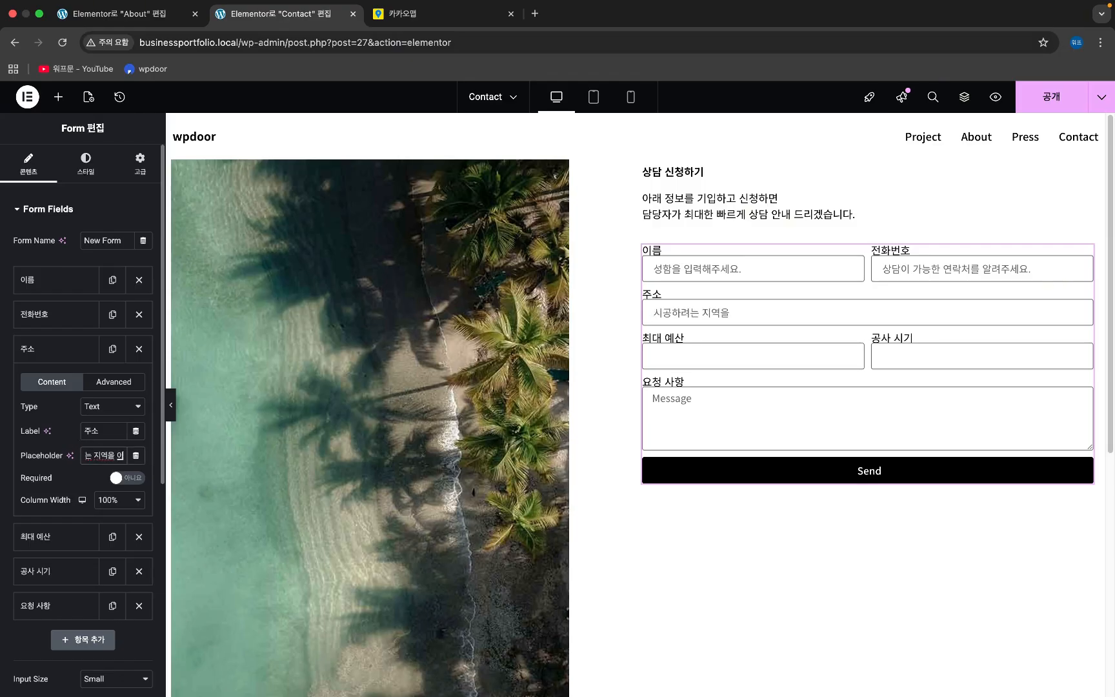
pyautogui.write('세요.')
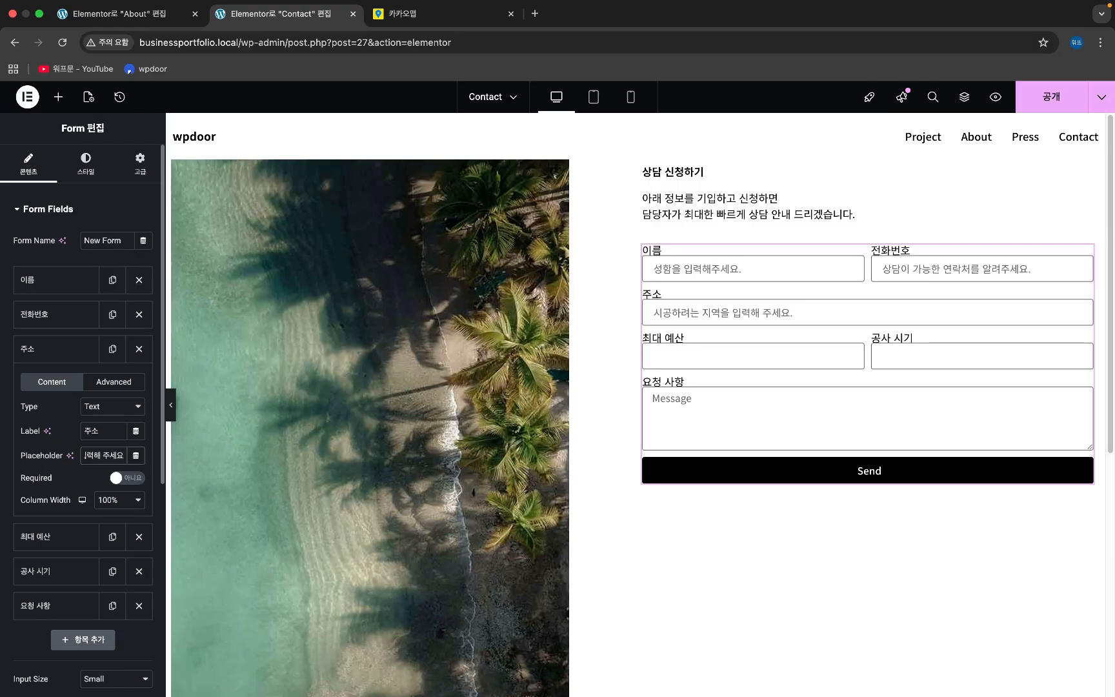
pyautogui.write(' (ex. r')
pyautogui.press('BackSpace')
pyautogui.write('서울시 ㄱ강남구')
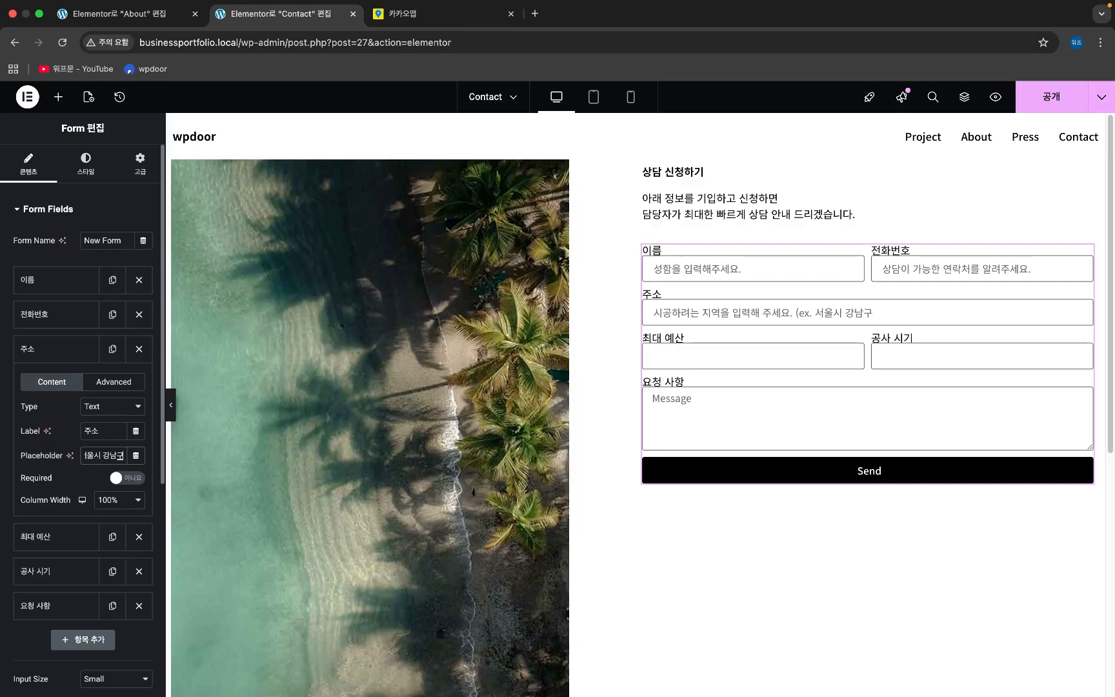
pyautogui.write(' 섰초동')
pyautogui.click(67, 355)
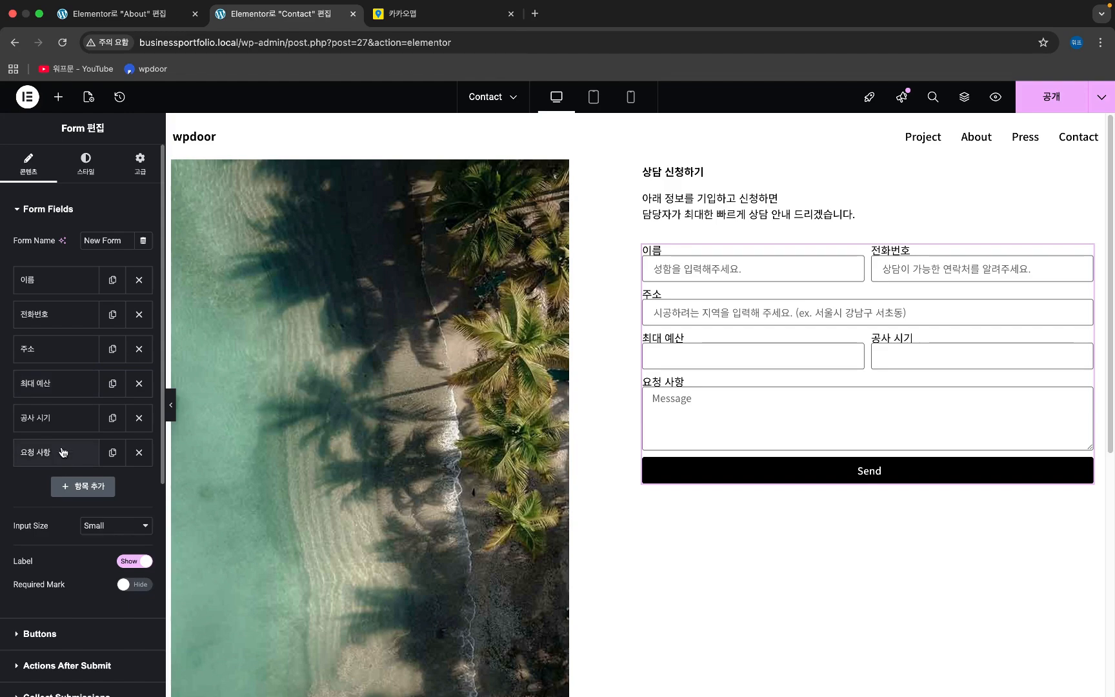
# - Change the 요청 사항 placeholder from Message to 원하는 시공항목과 요청사항을 입력해주시면, 자세한 상담이 가능합니다
pyautogui.click(62, 454)
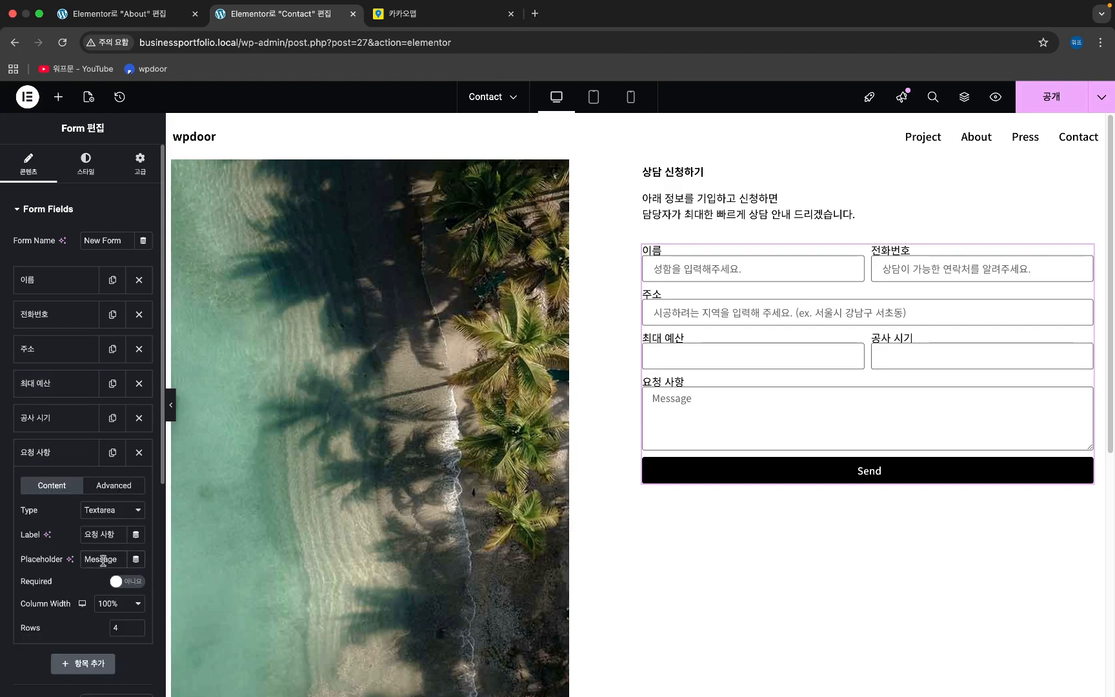
pyautogui.doubleClick(103, 560)
pyautogui.write('원하는 시공항목과 여')
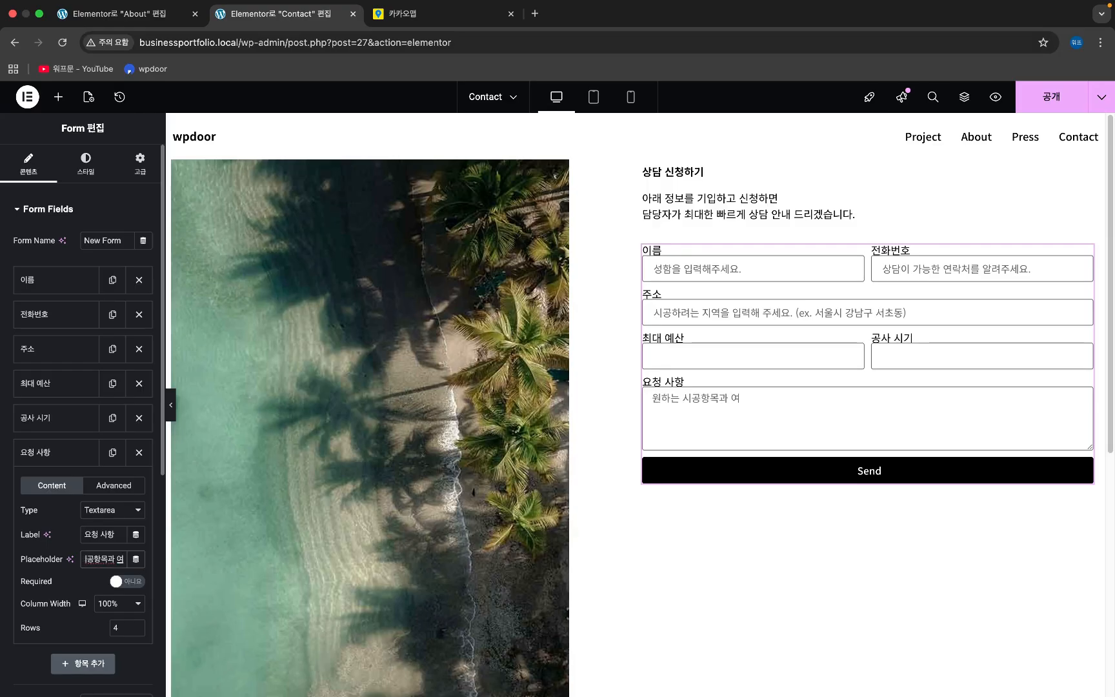
pyautogui.press('BackSpace')
pyautogui.write('요청ㅅㅏ항을')
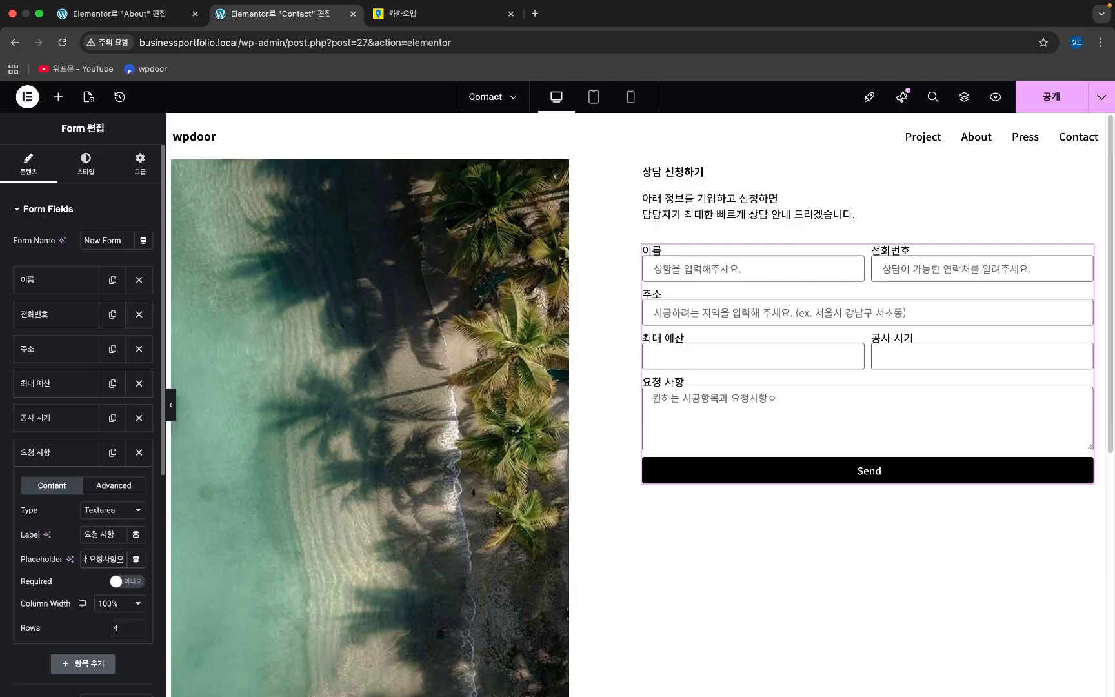
pyautogui.write(' 입력')
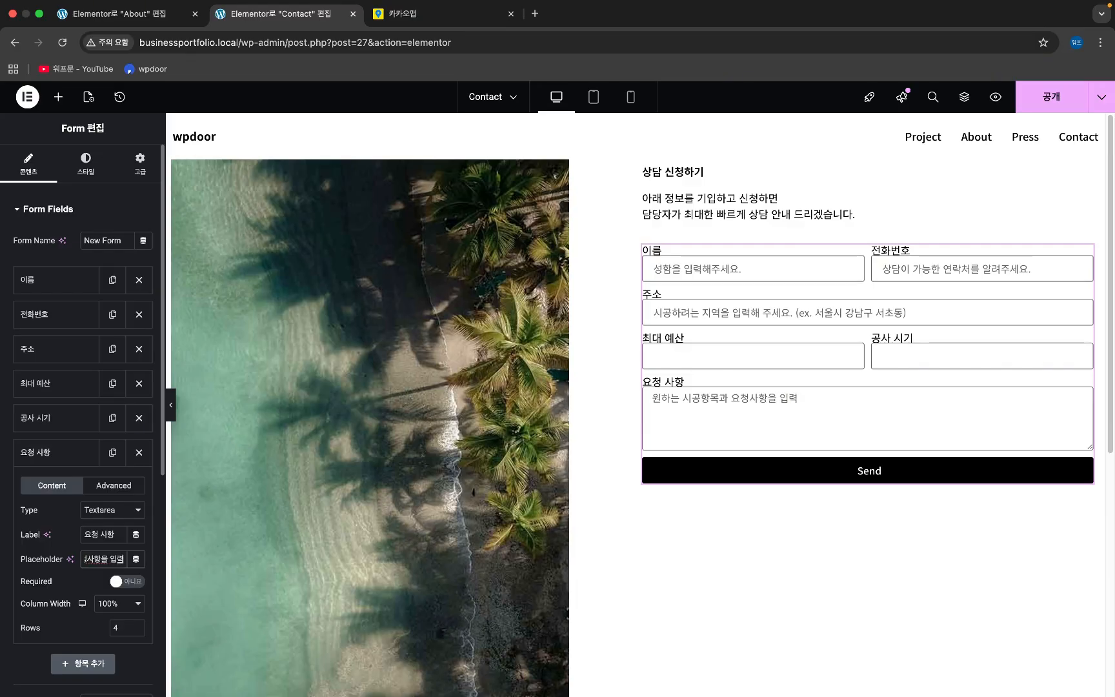
pyautogui.write('해주시면, 자세한 상담이 가능합니다.')
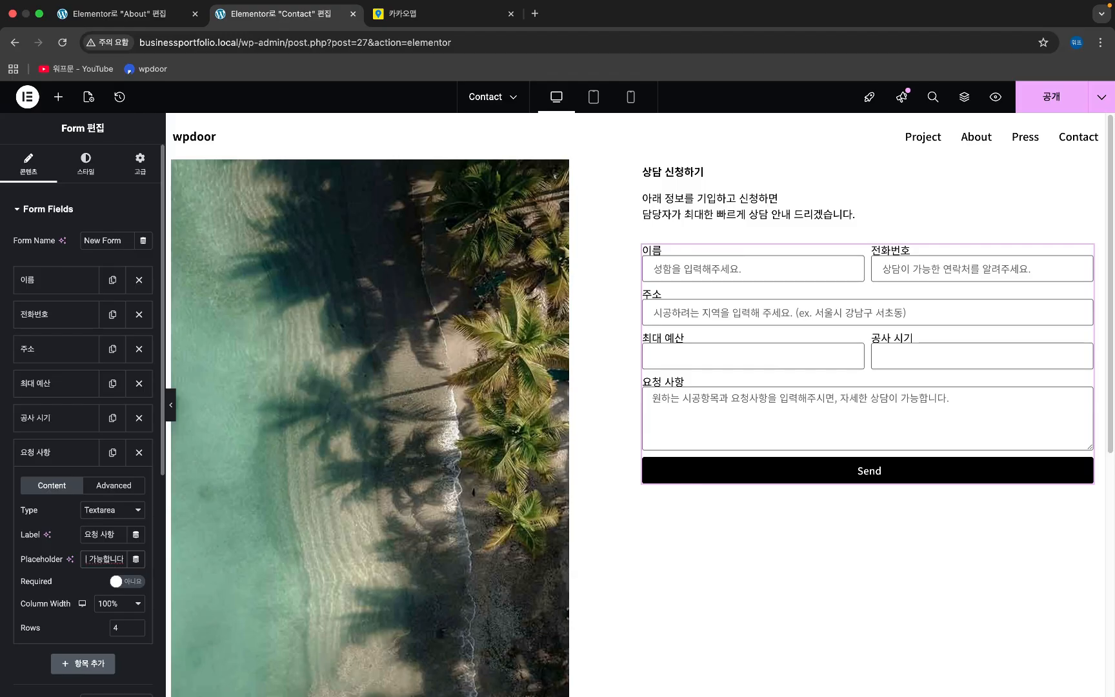
pyautogui.click(723, 362)
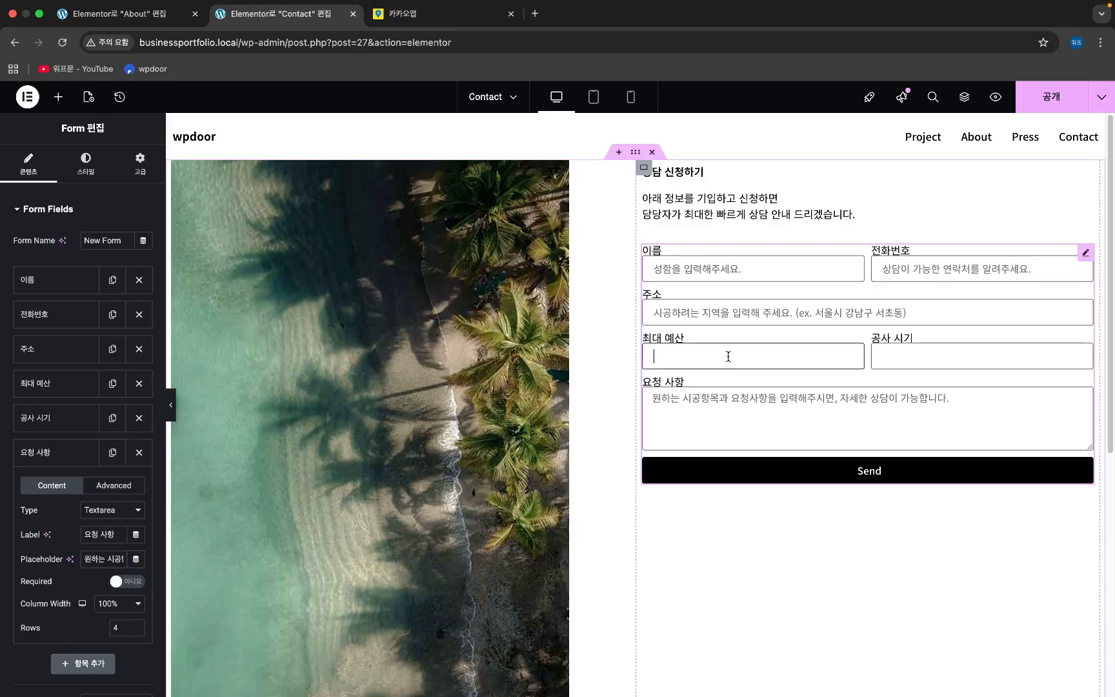
pyautogui.click(77, 451)
pyautogui.click(76, 418)
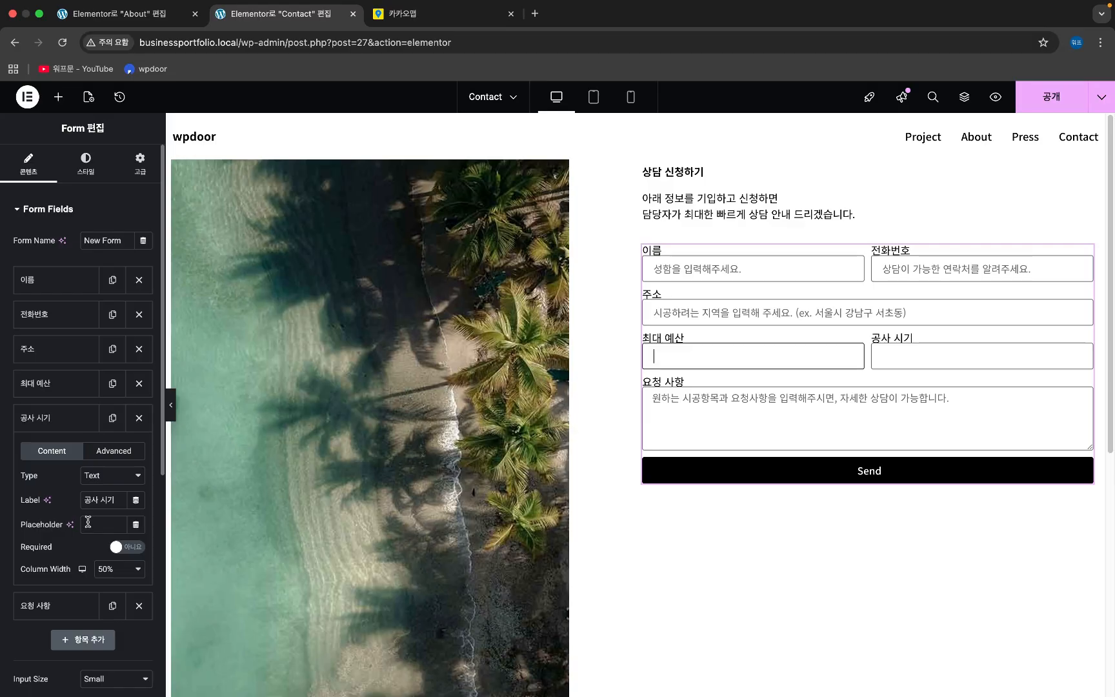
# - Reach the form's Buttons section in Content, after checking the Style and Advanced tabs
pyautogui.scroll(-3, 78, 585)
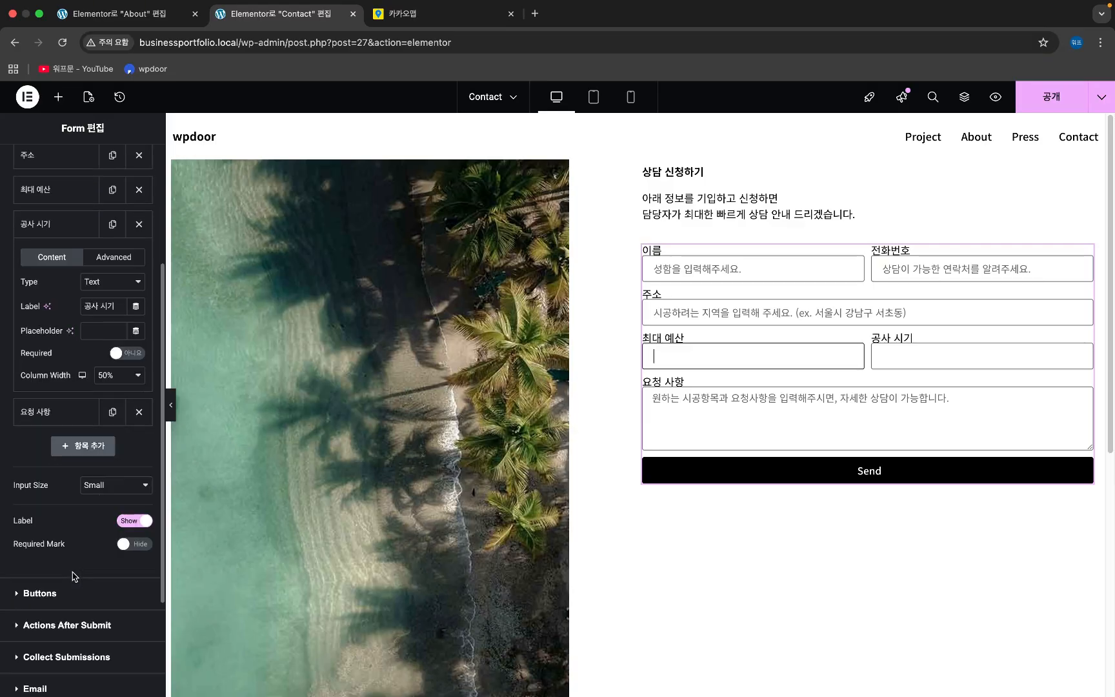
pyautogui.scroll(-1, 37, 503)
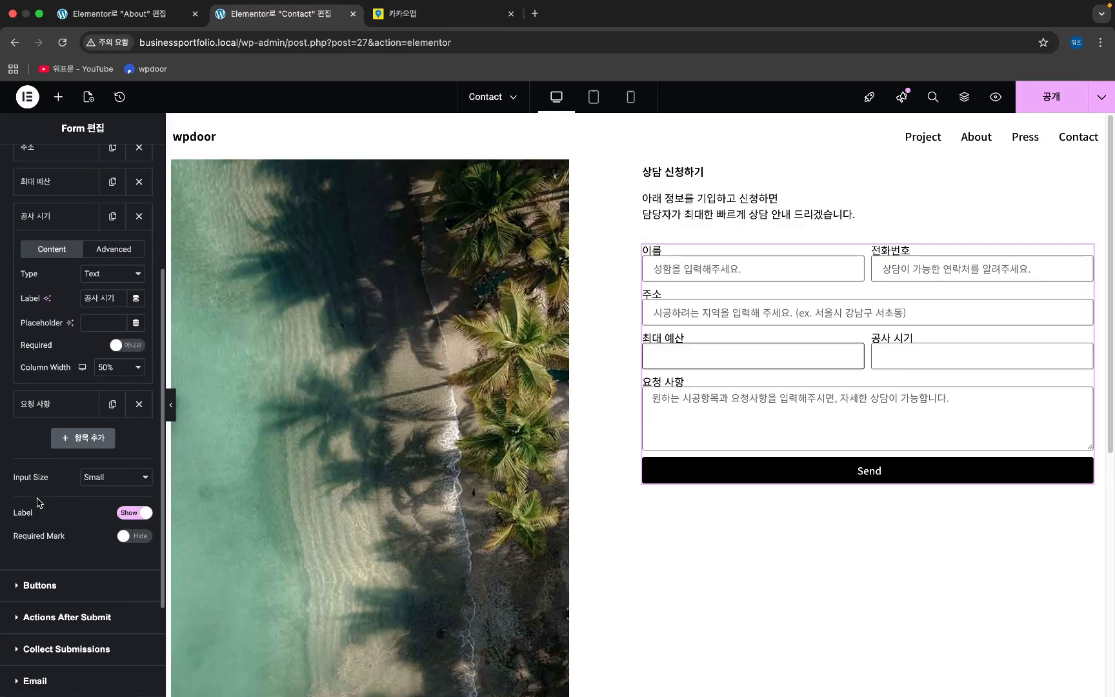
pyautogui.scroll(-2, 36, 504)
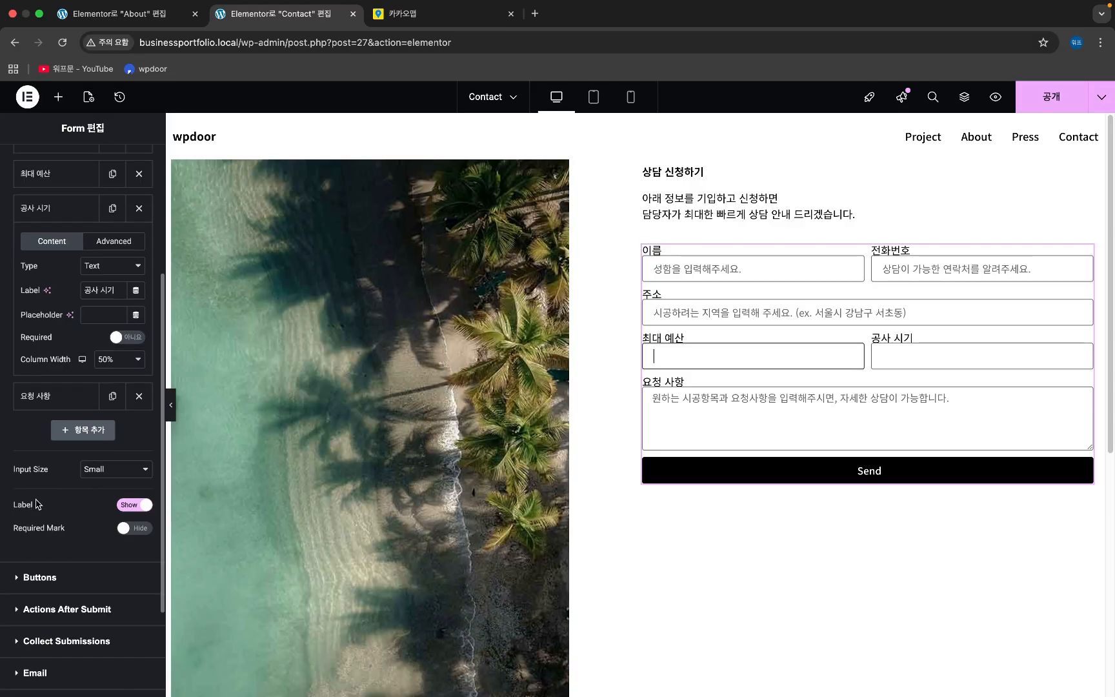
pyautogui.scroll(-2, 37, 503)
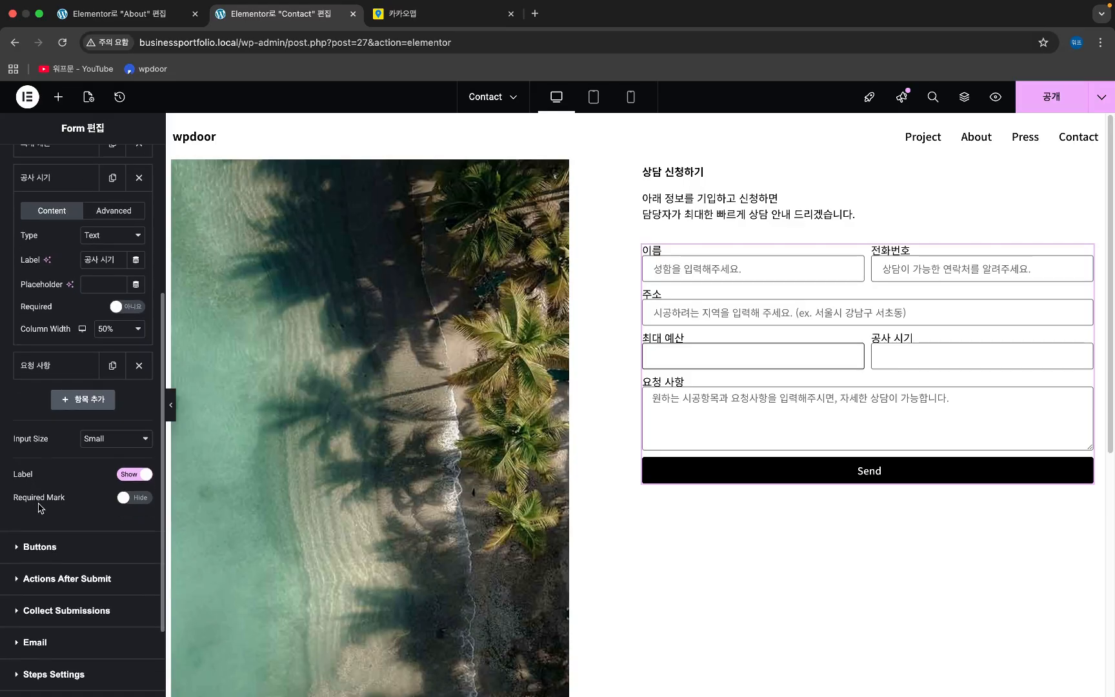
pyautogui.click(49, 543)
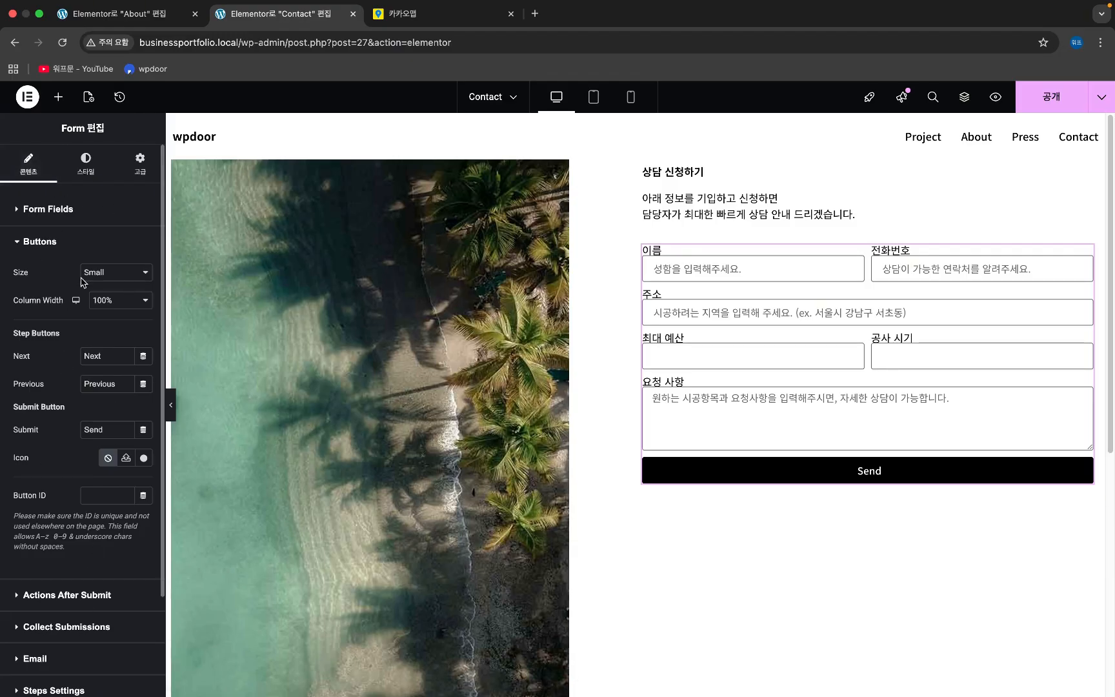
pyautogui.click(100, 169)
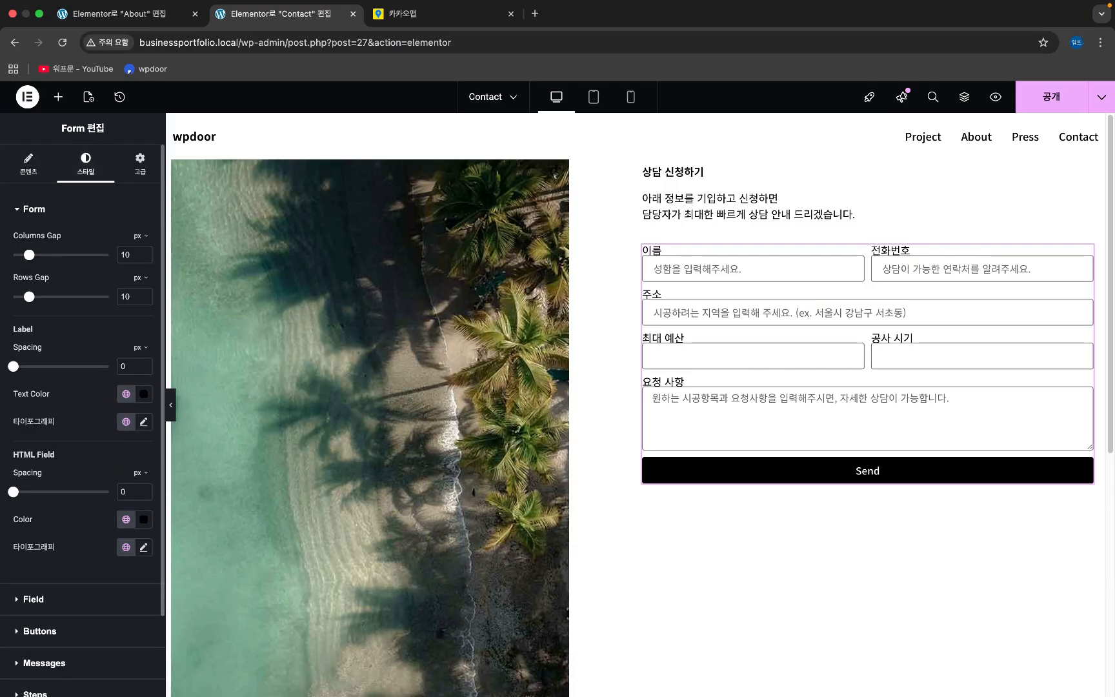
pyautogui.click(141, 167)
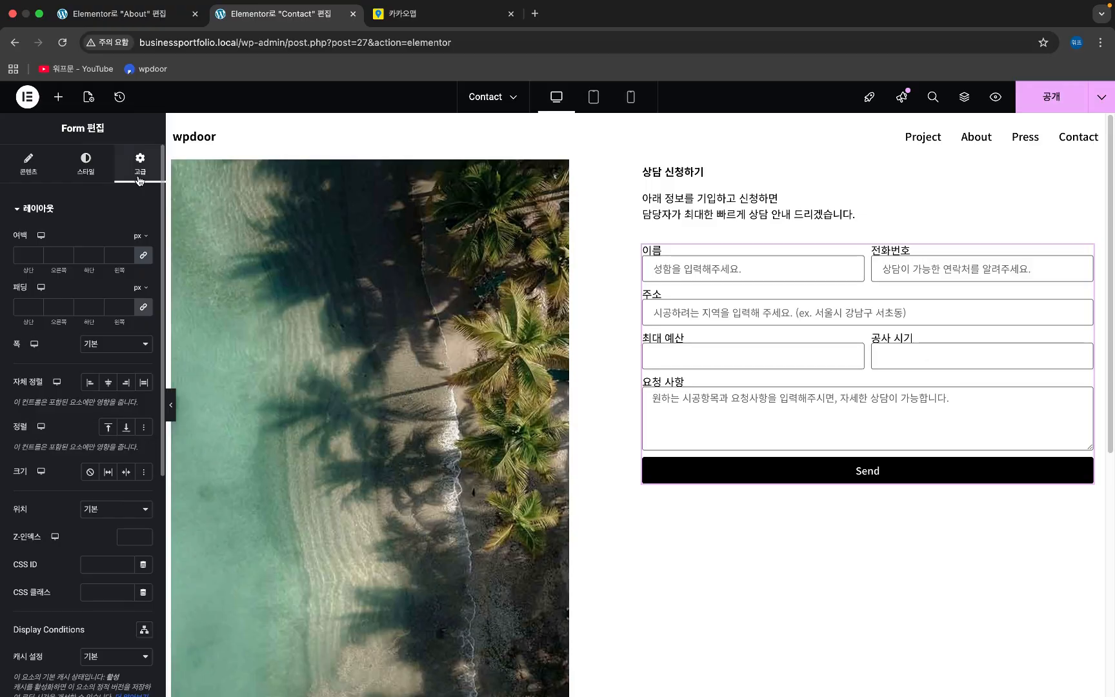
pyautogui.click(32, 173)
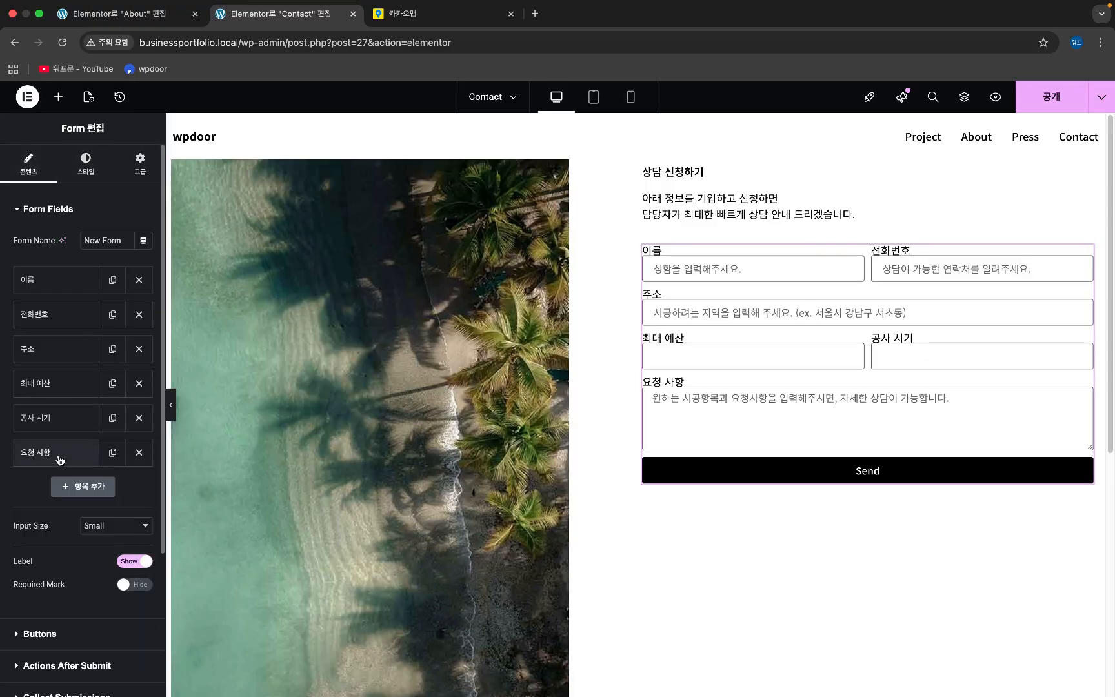
pyautogui.scroll(-2, 52, 581)
# - Change the submit button text from Send to 상담 신청하기 and set its column width to 25%
pyautogui.click(51, 563)
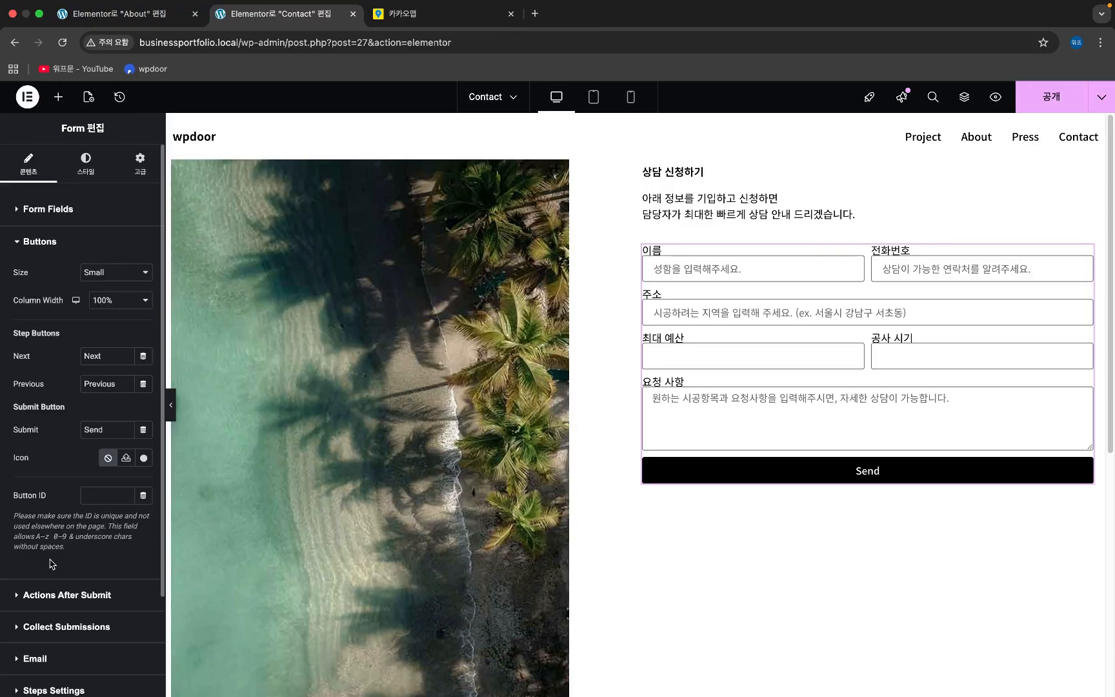
pyautogui.doubleClick(93, 431)
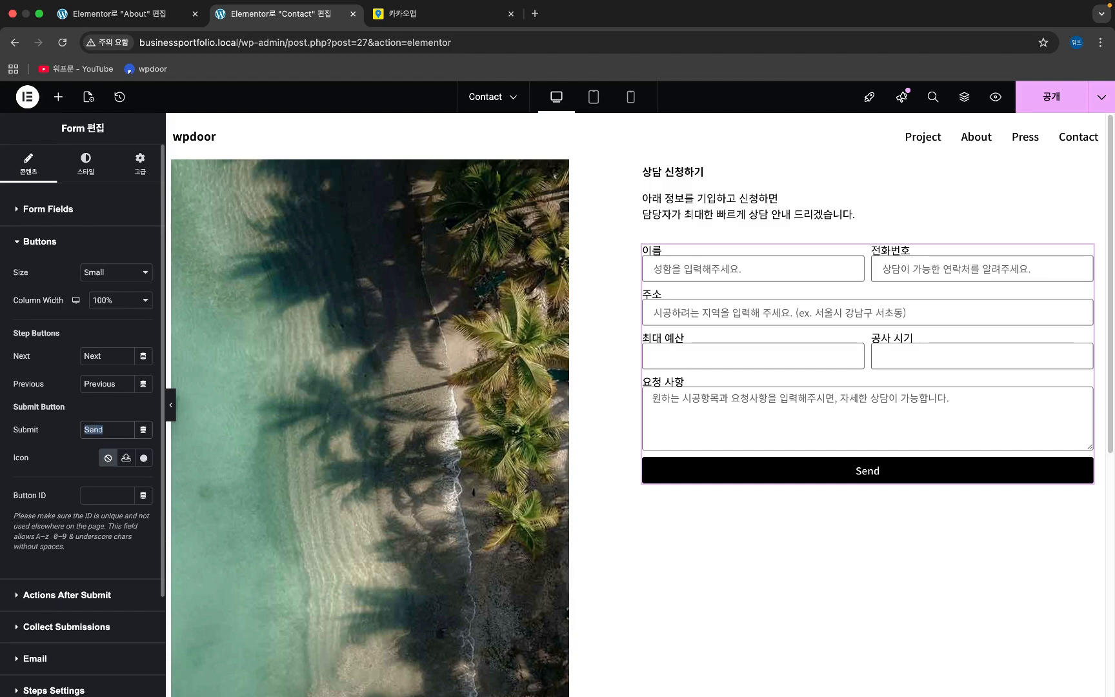
pyautogui.write('상담 신청하기')
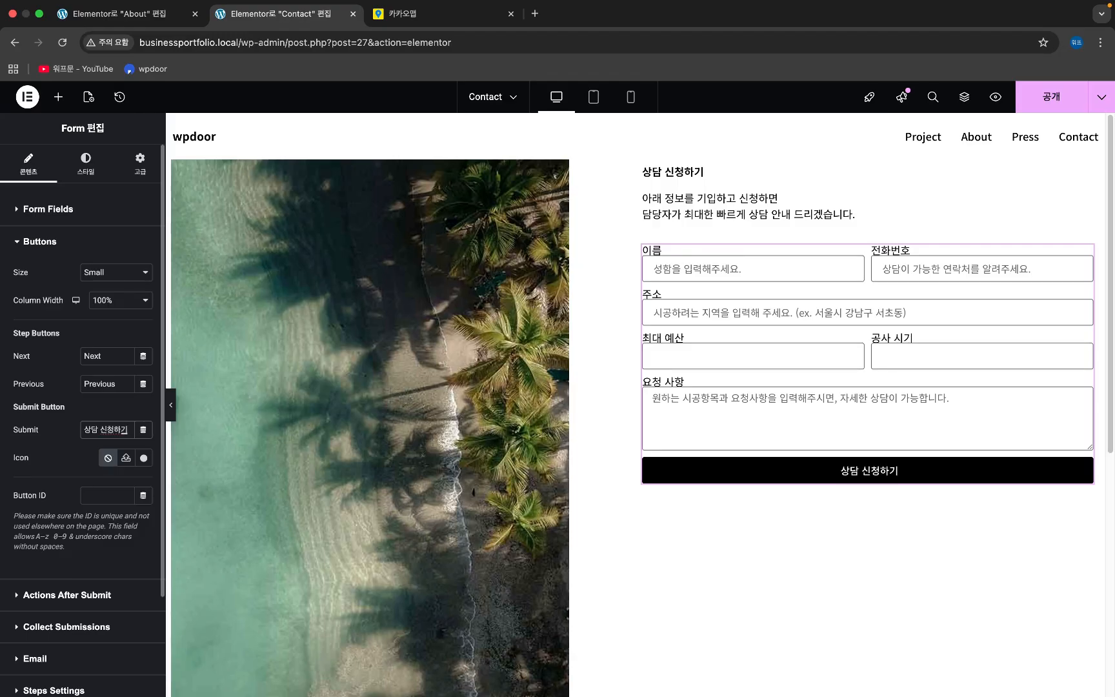
pyautogui.click(117, 302)
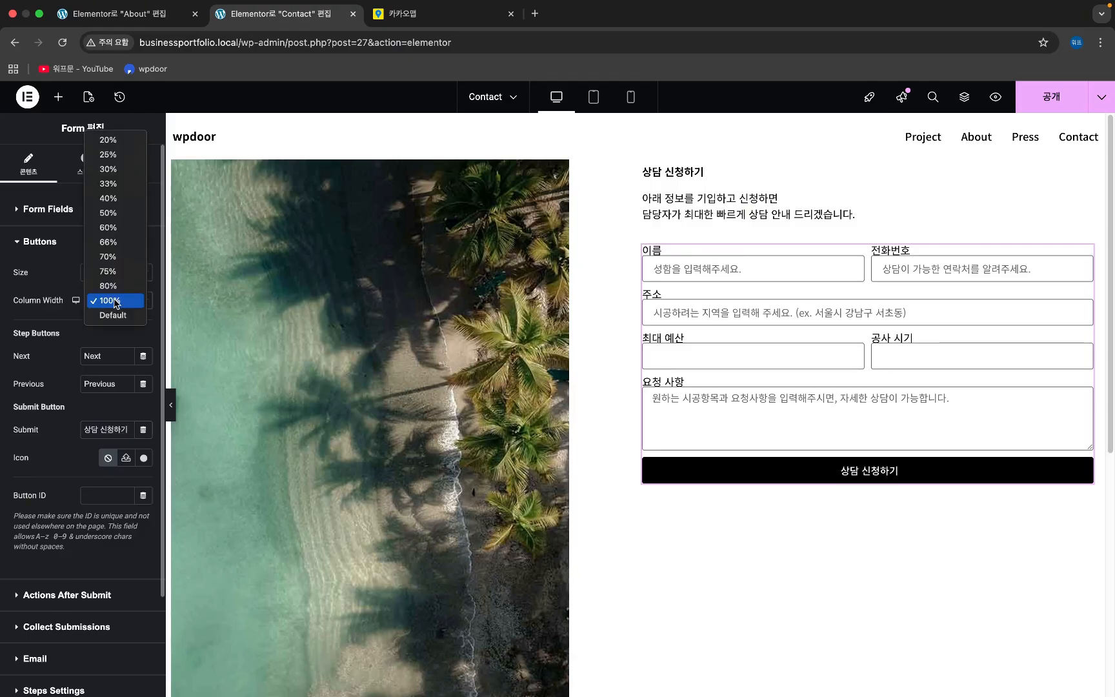
pyautogui.click(137, 168)
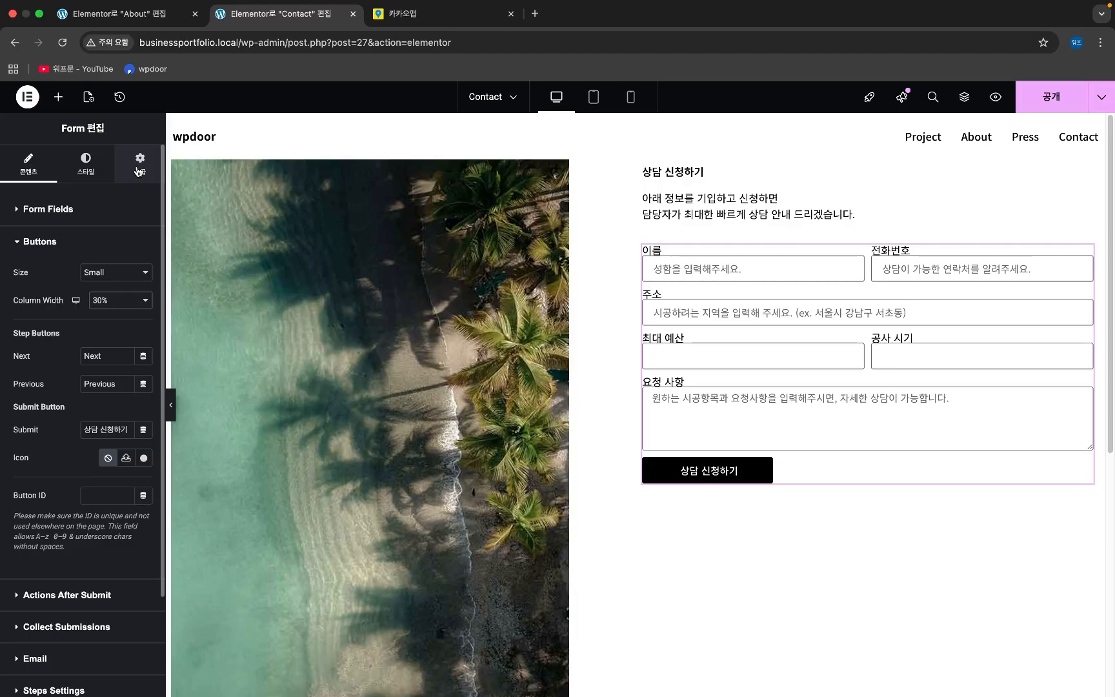
pyautogui.click(119, 300)
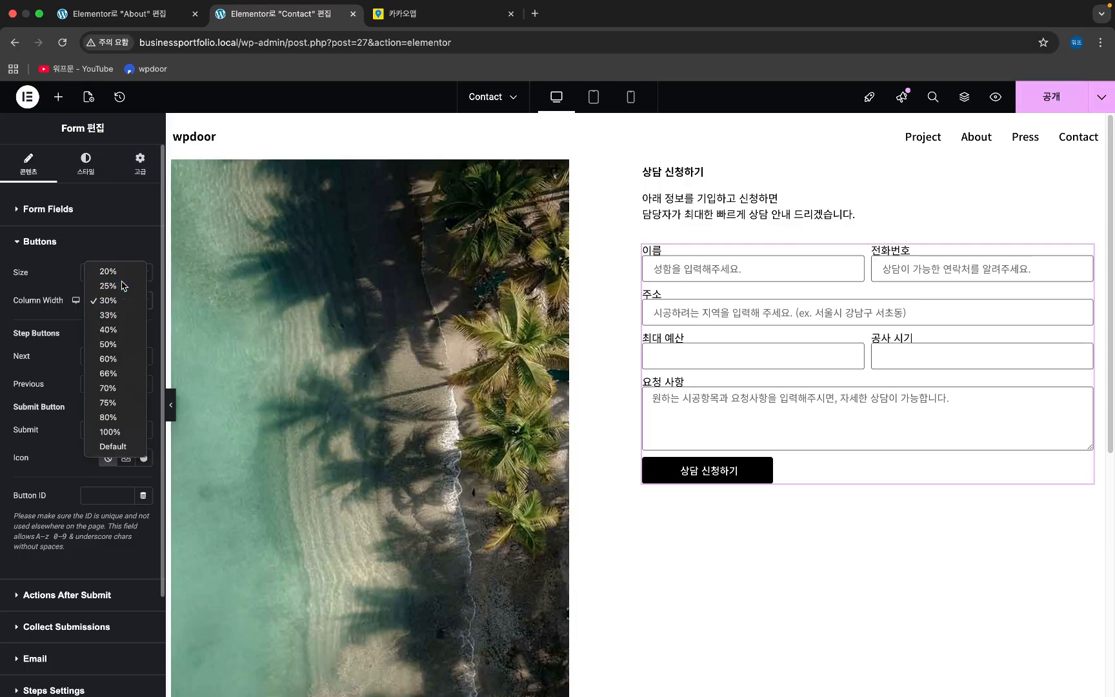
pyautogui.click(124, 286)
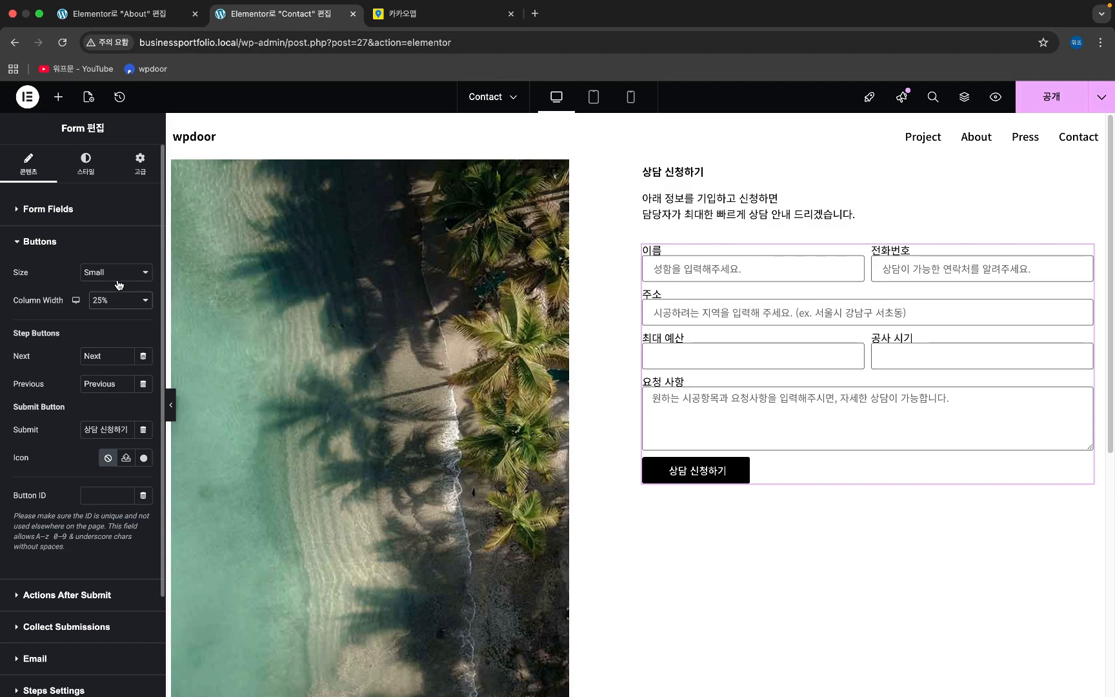
pyautogui.click(746, 171)
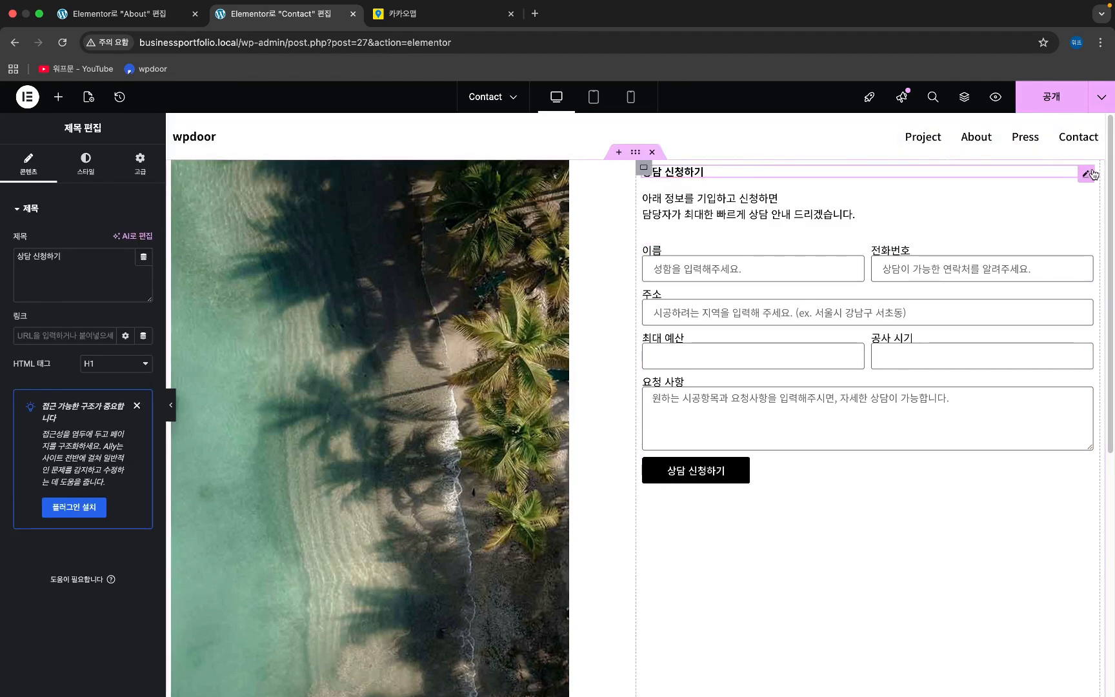
# - Set the 상담 신청하기 heading typography to 18 px size and weight 700 (굵게)
pyautogui.click(76, 167)
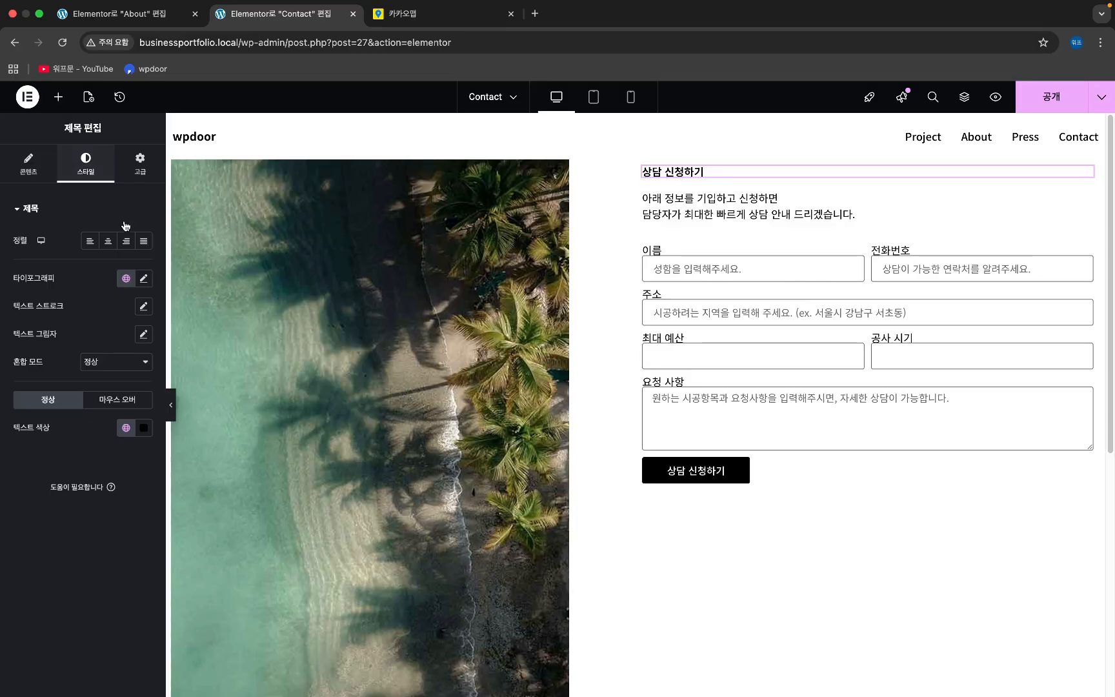
pyautogui.click(143, 278)
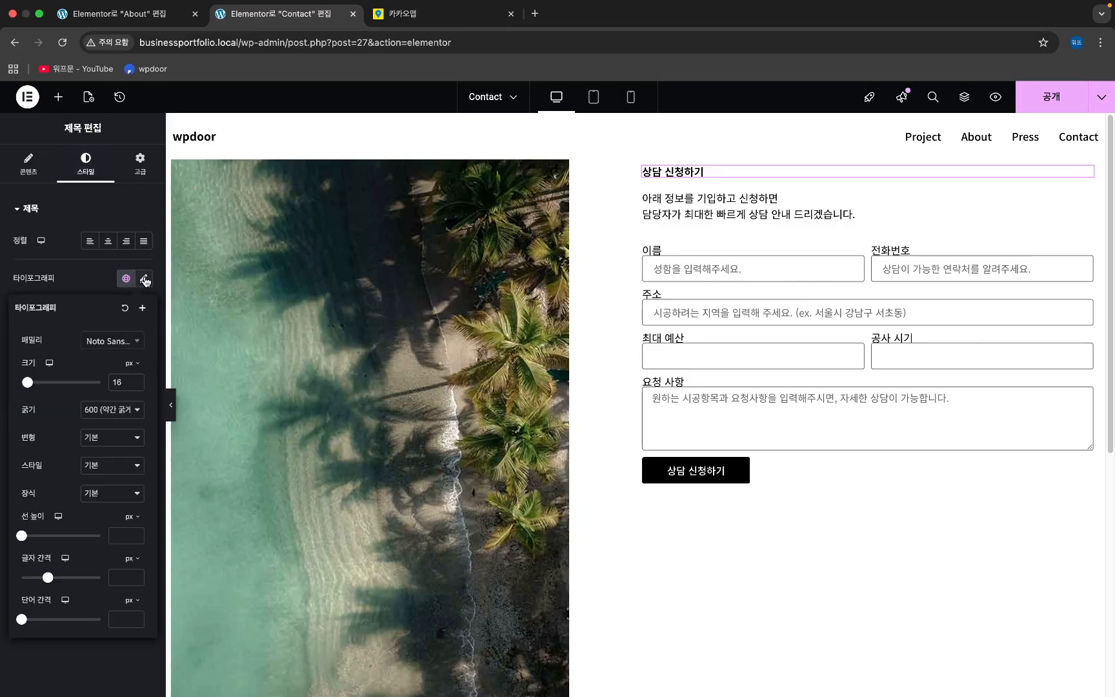
pyautogui.click(138, 379)
pyautogui.click(138, 379)
pyautogui.click(135, 410)
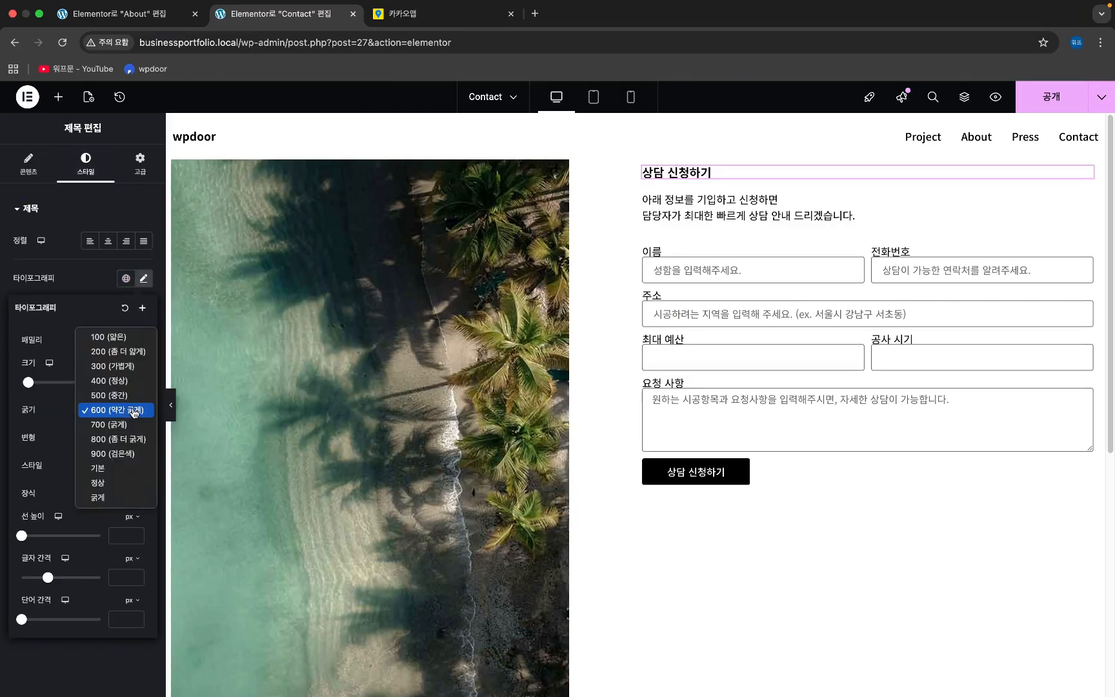
pyautogui.click(127, 426)
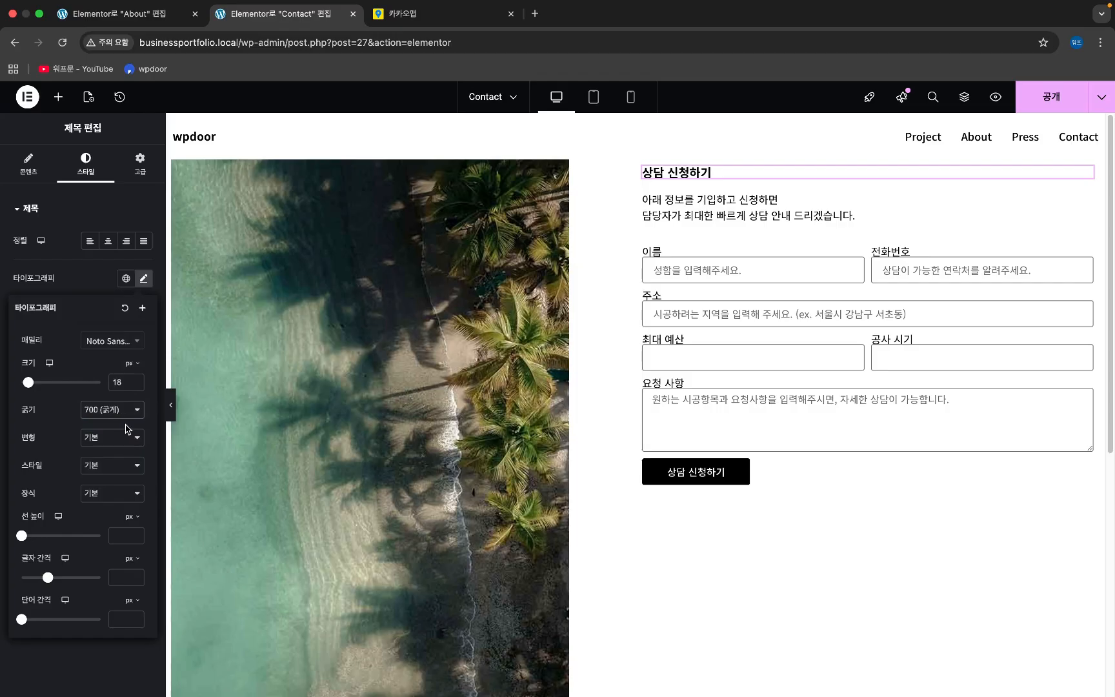
pyautogui.click(139, 409)
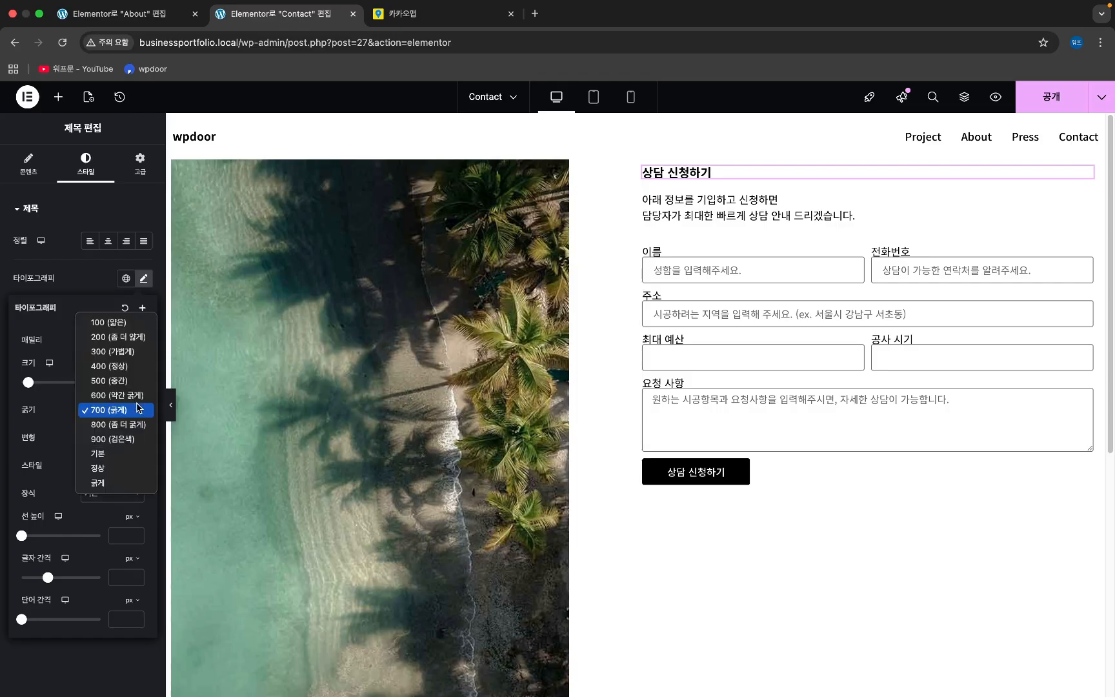
pyautogui.click(140, 440)
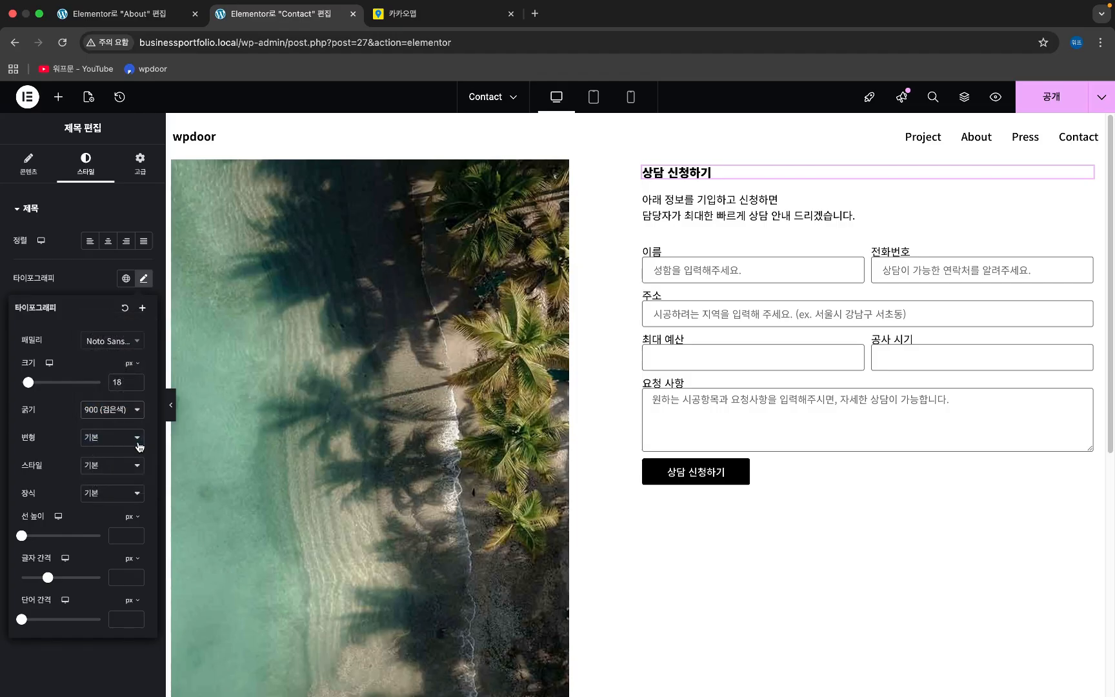
pyautogui.click(139, 410)
pyautogui.click(137, 405)
pyautogui.click(136, 407)
pyautogui.click(125, 396)
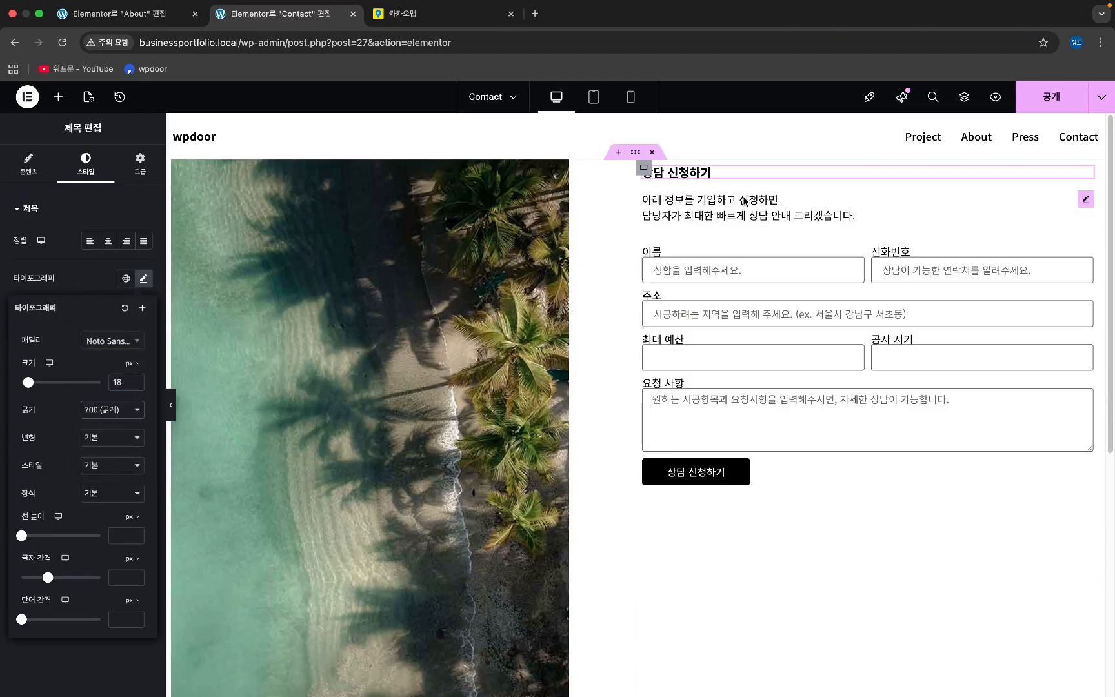
pyautogui.click(827, 217)
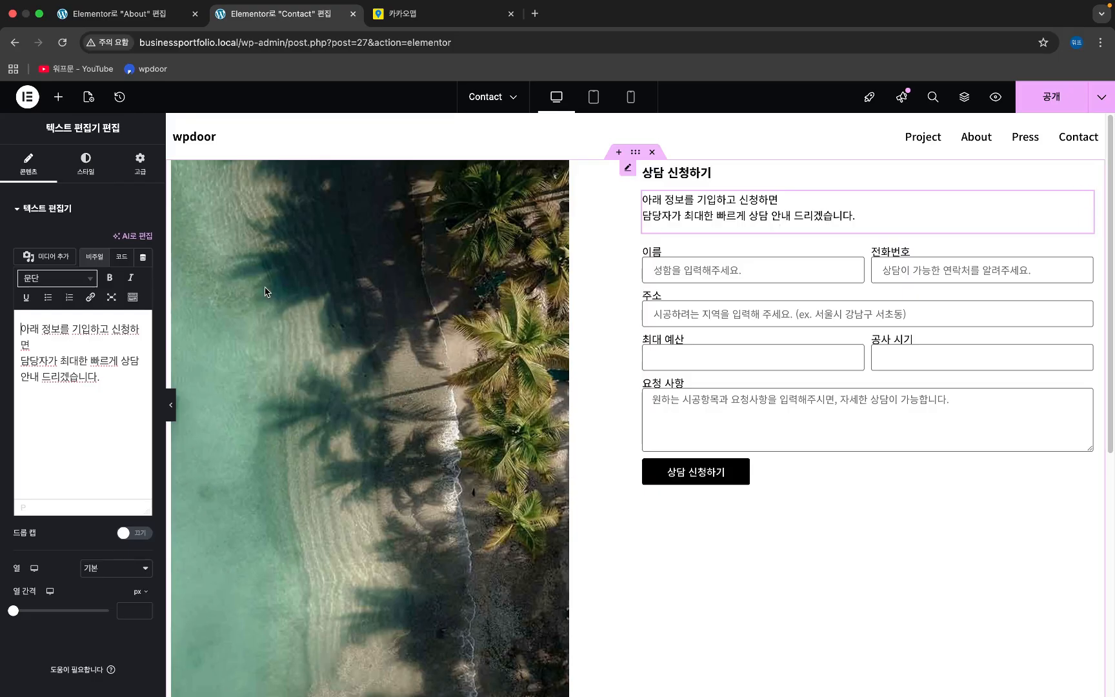
# - Set the intro paragraph's typography weight to 500 (중간)
pyautogui.click(85, 163)
pyautogui.click(144, 278)
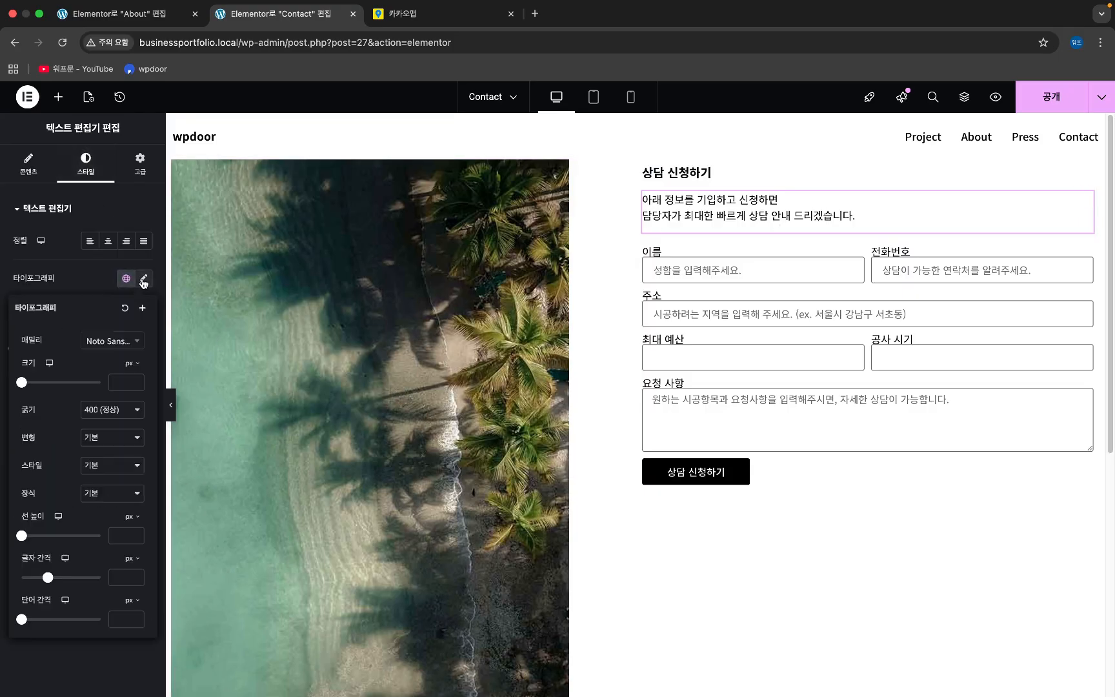
pyautogui.click(118, 413)
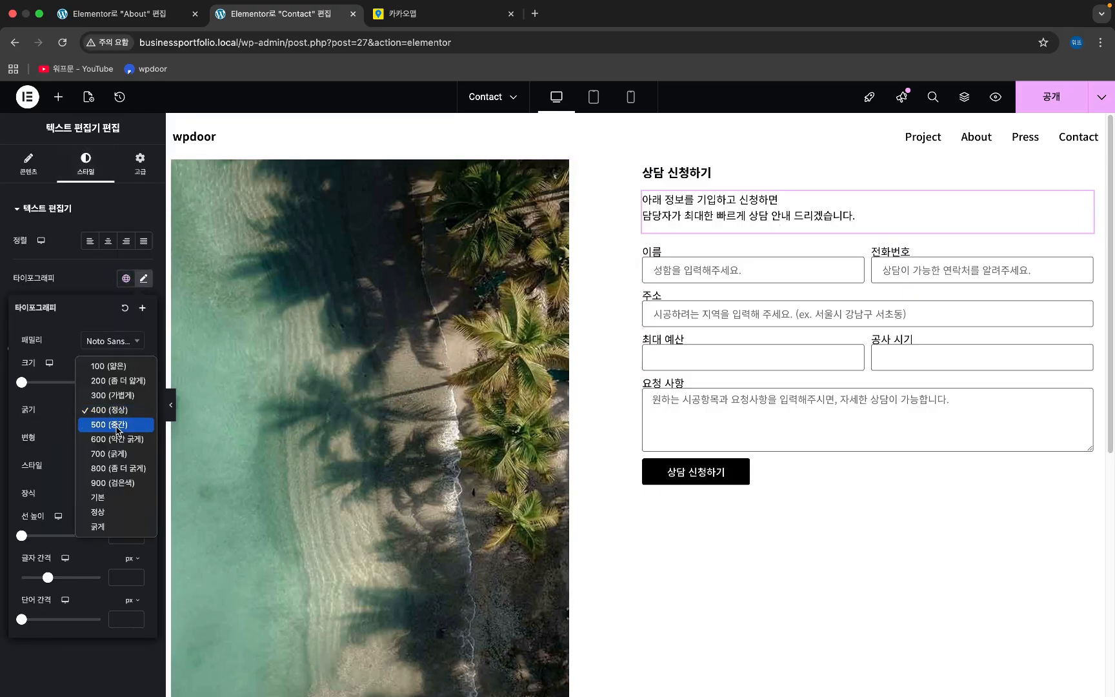
pyautogui.click(117, 426)
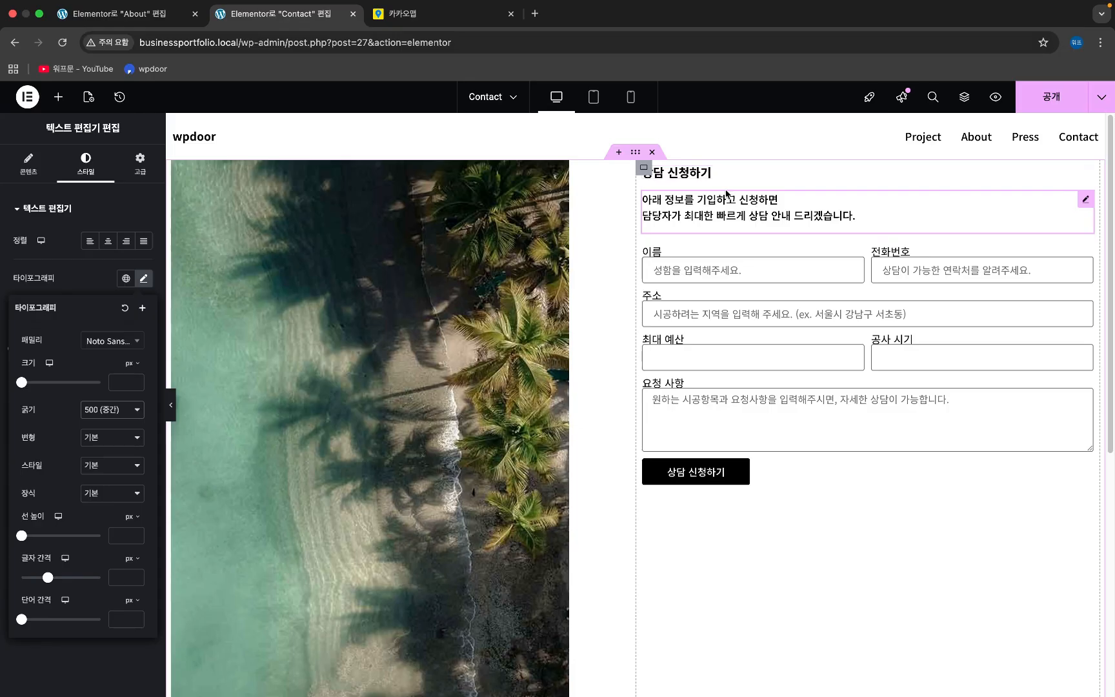
pyautogui.click(644, 168)
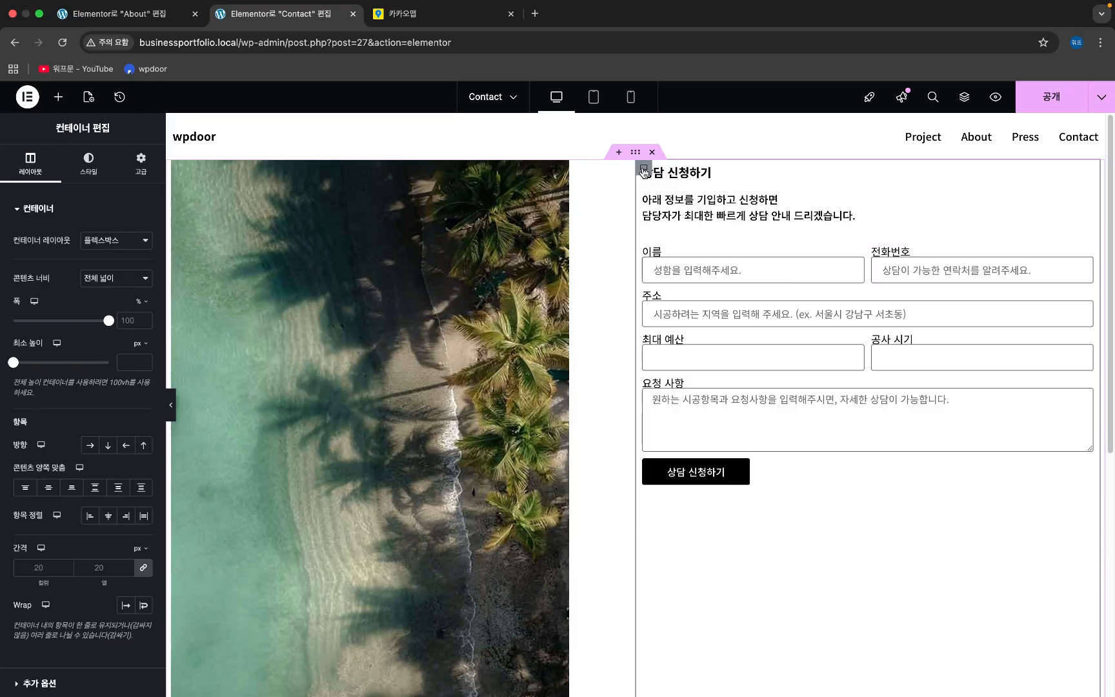
# - Set the right column container's padding to 0 with an unlinked 32 px top padding
pyautogui.click(141, 163)
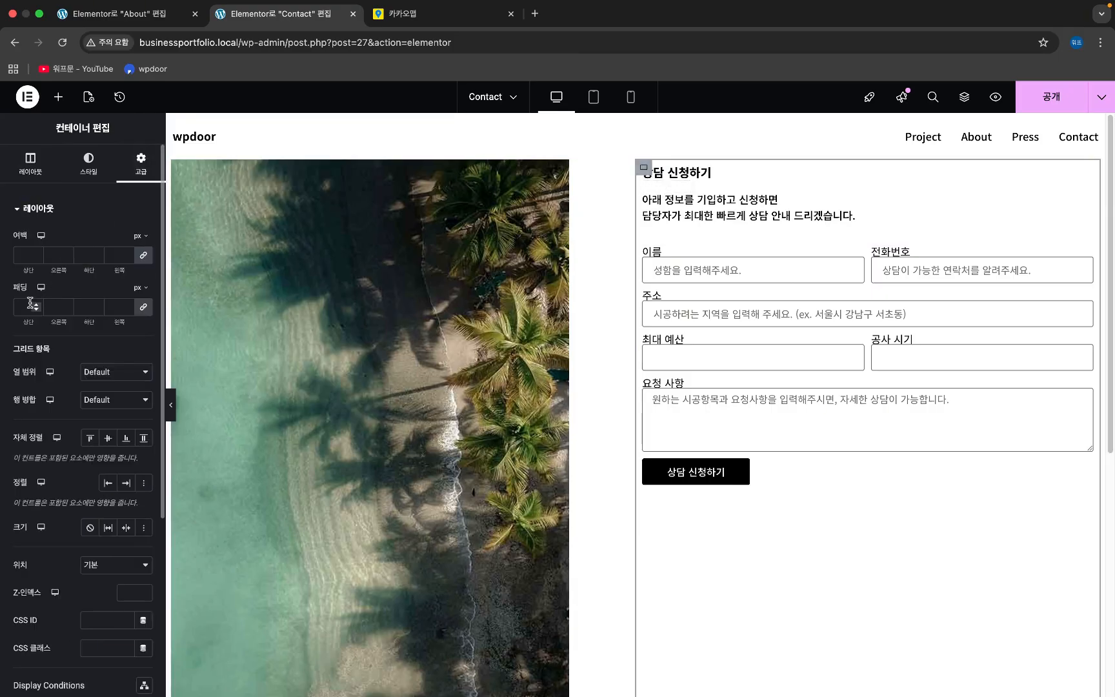
pyautogui.click(29, 303)
pyautogui.write('0')
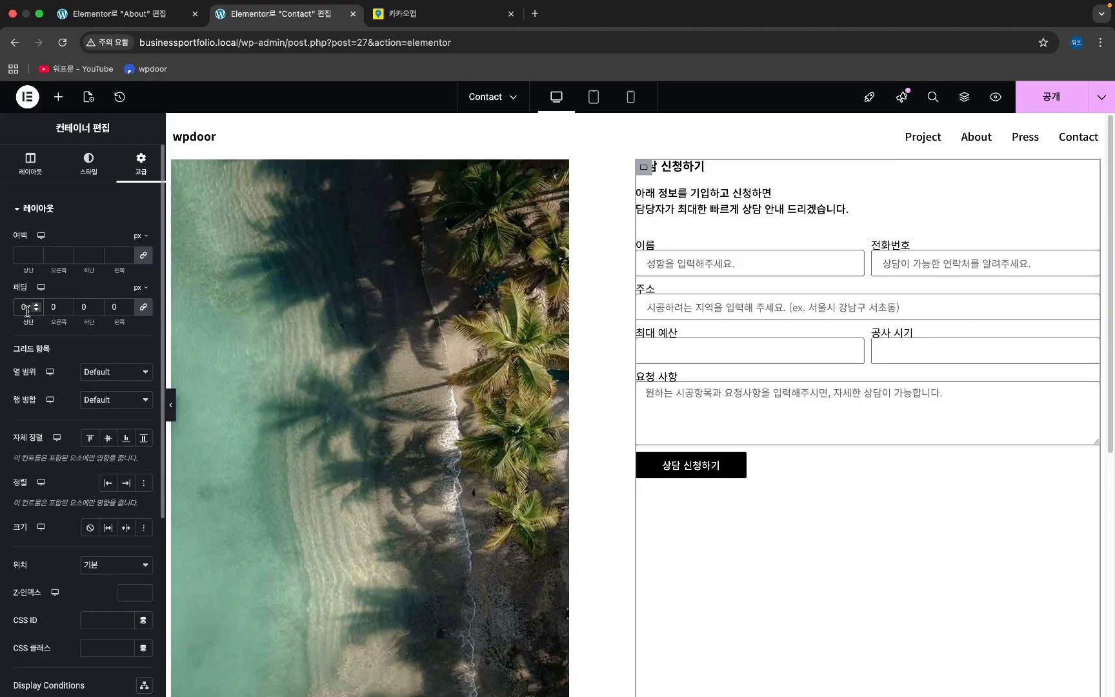
pyautogui.click(143, 310)
pyautogui.moveTo(26, 309); pyautogui.dragTo(14, 309)
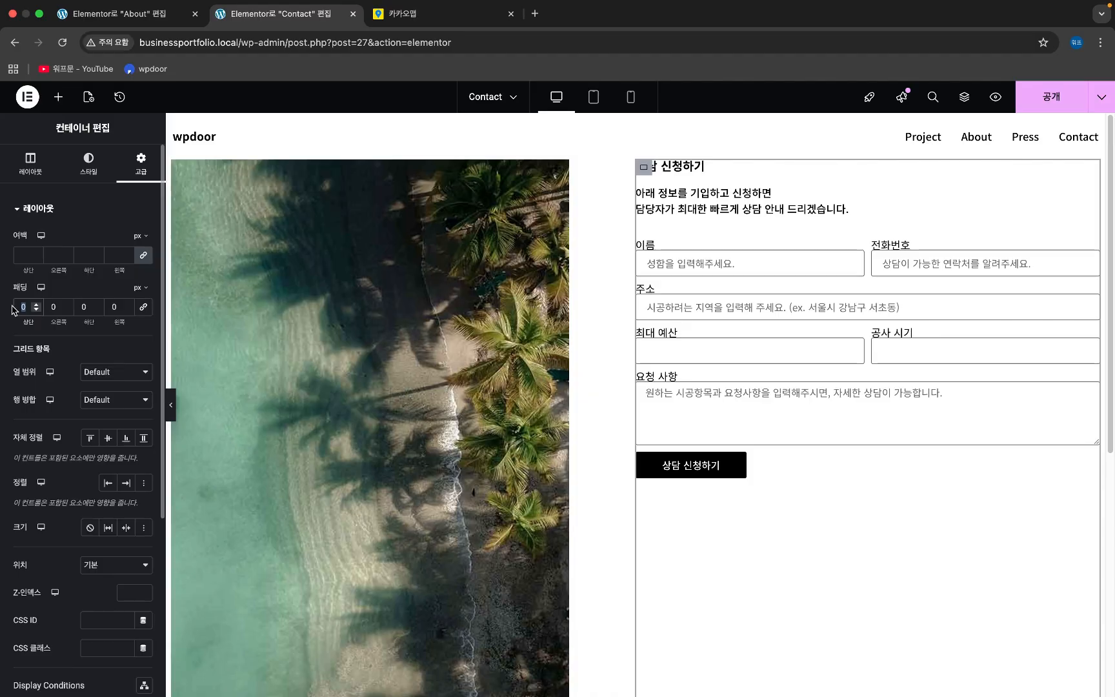
pyautogui.write('32')
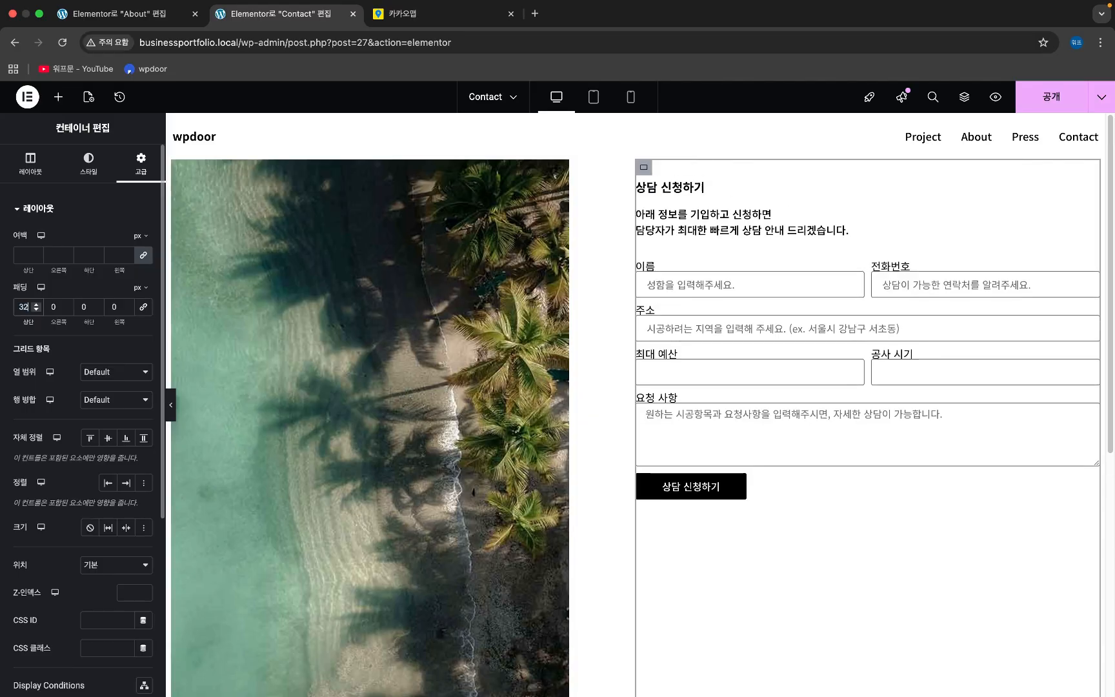
pyautogui.click(805, 191)
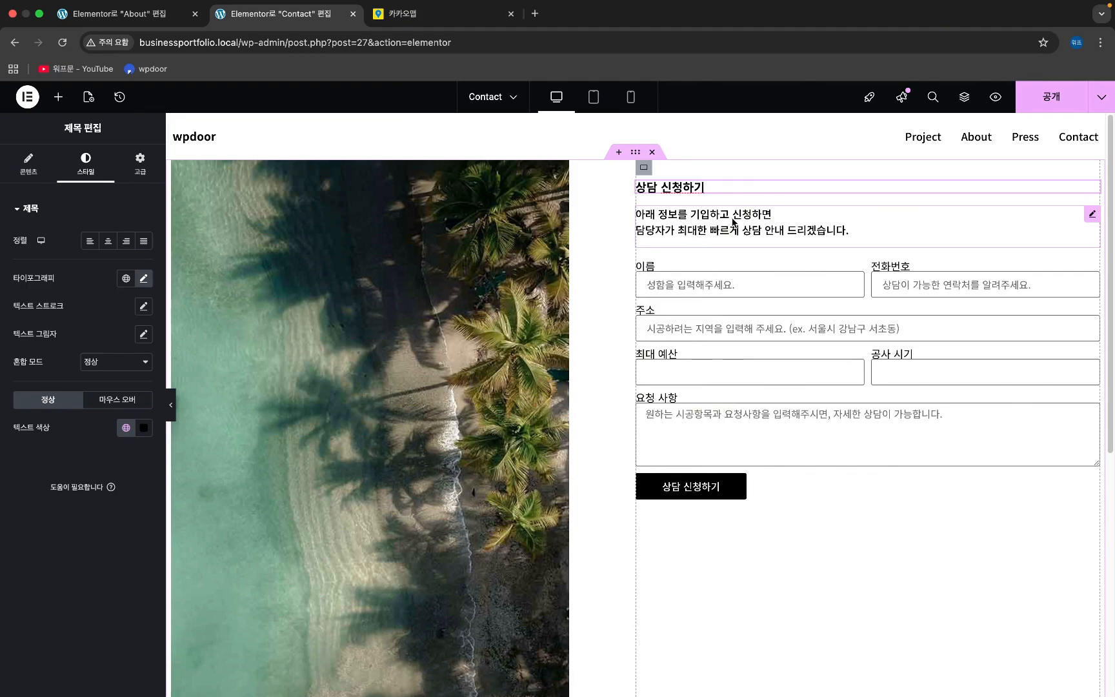
pyautogui.click(645, 170)
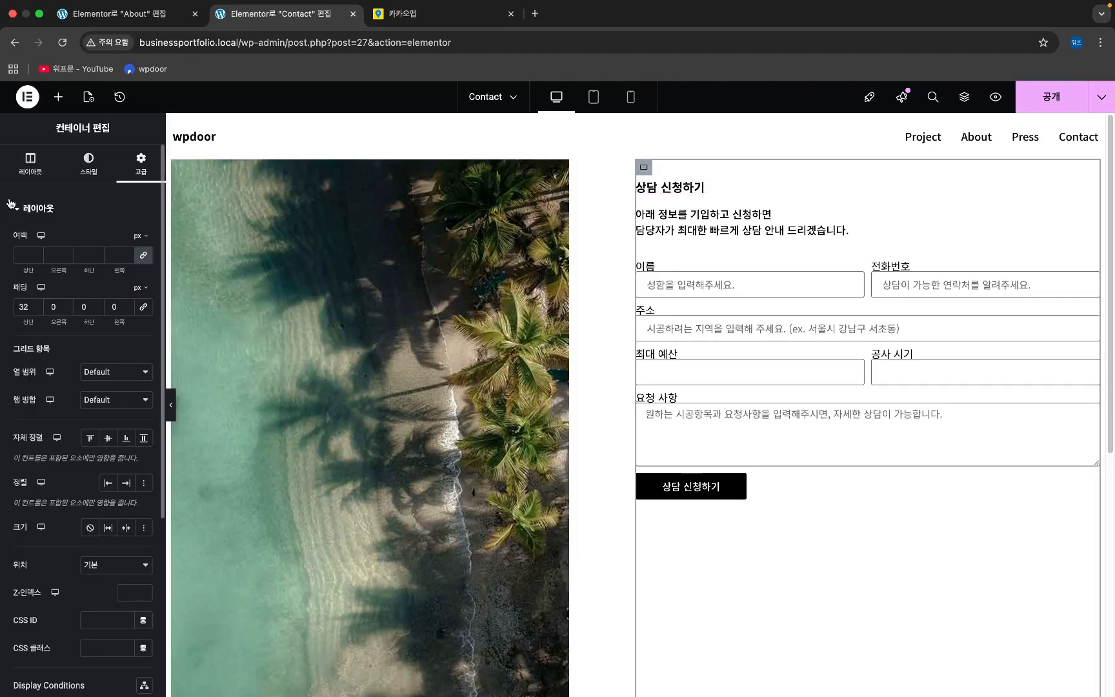
pyautogui.click(30, 165)
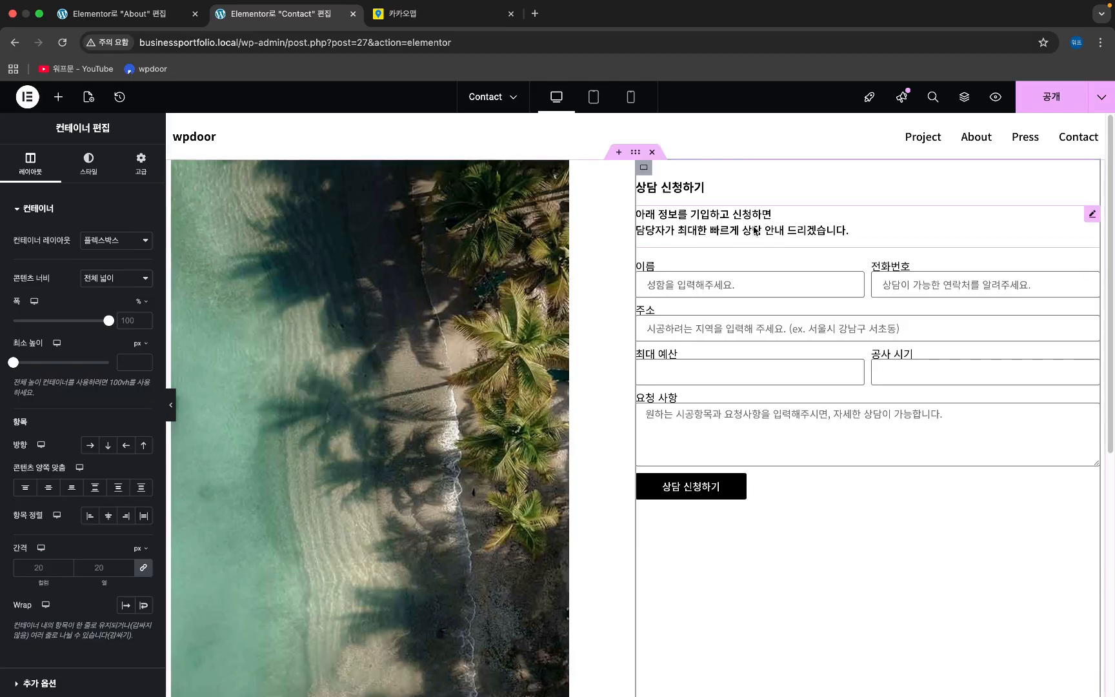
# - Set the intro text's padding to 0, then unlinked top 9 px and bottom 20 px
pyautogui.click(1090, 216)
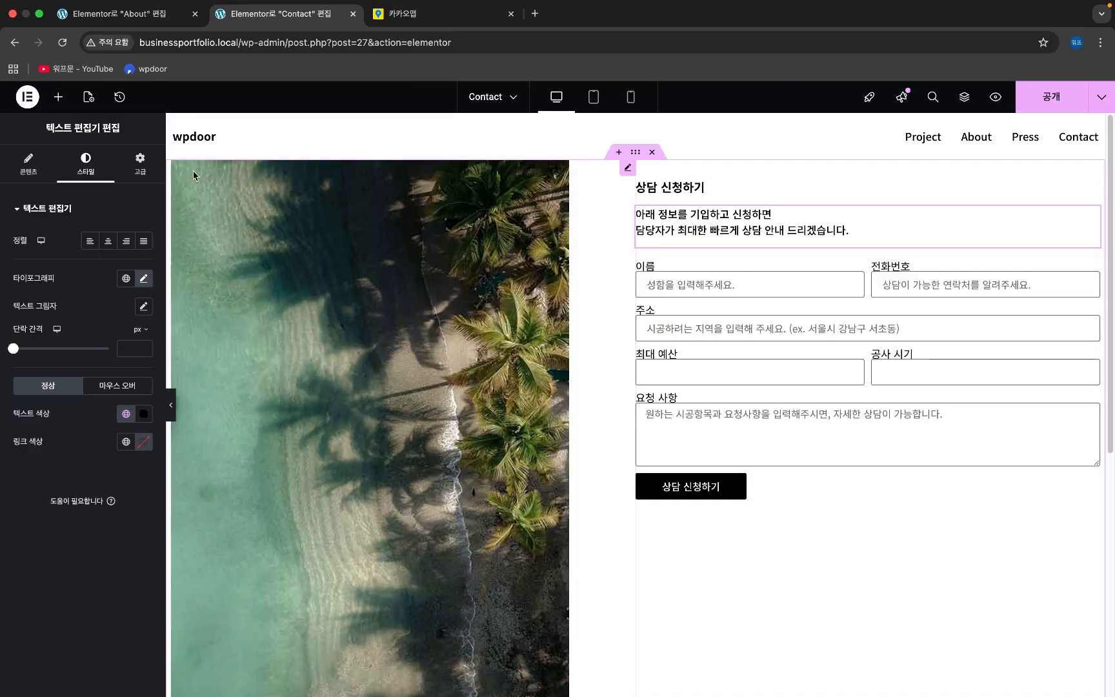
pyautogui.click(140, 163)
pyautogui.click(23, 307)
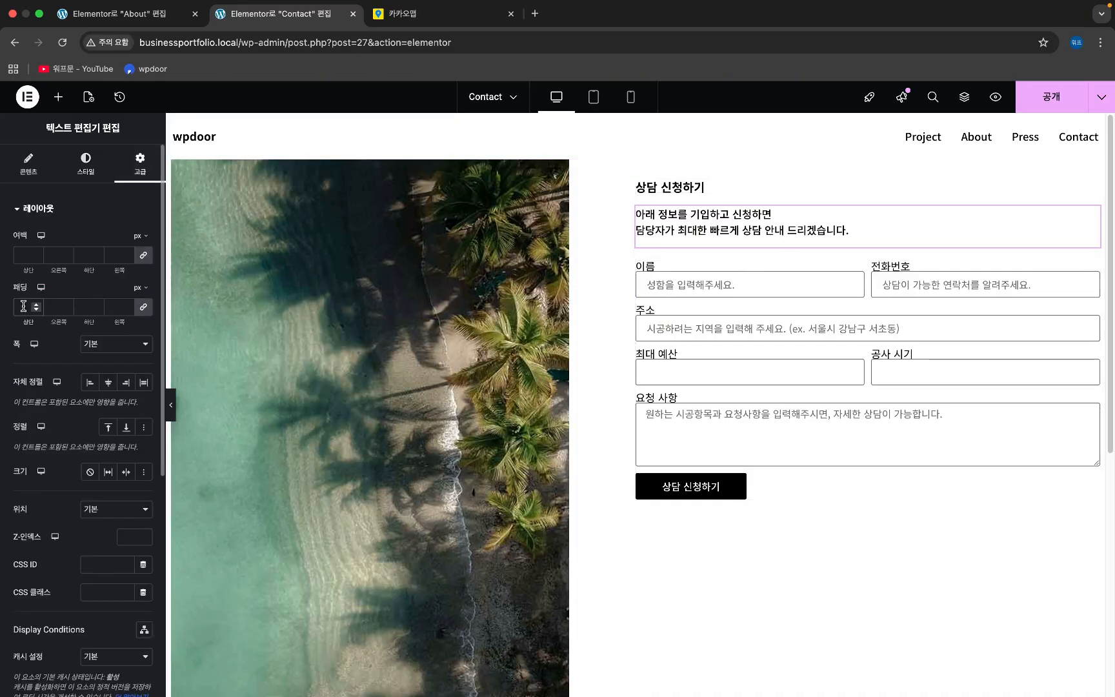
pyautogui.write('0')
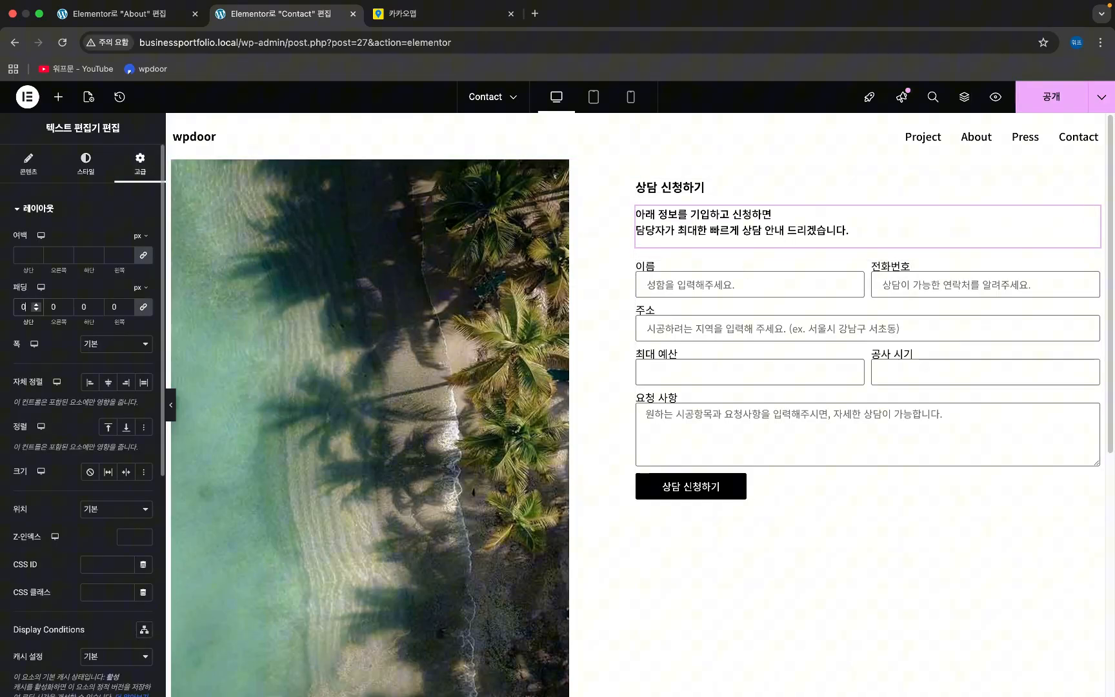
pyautogui.click(143, 306)
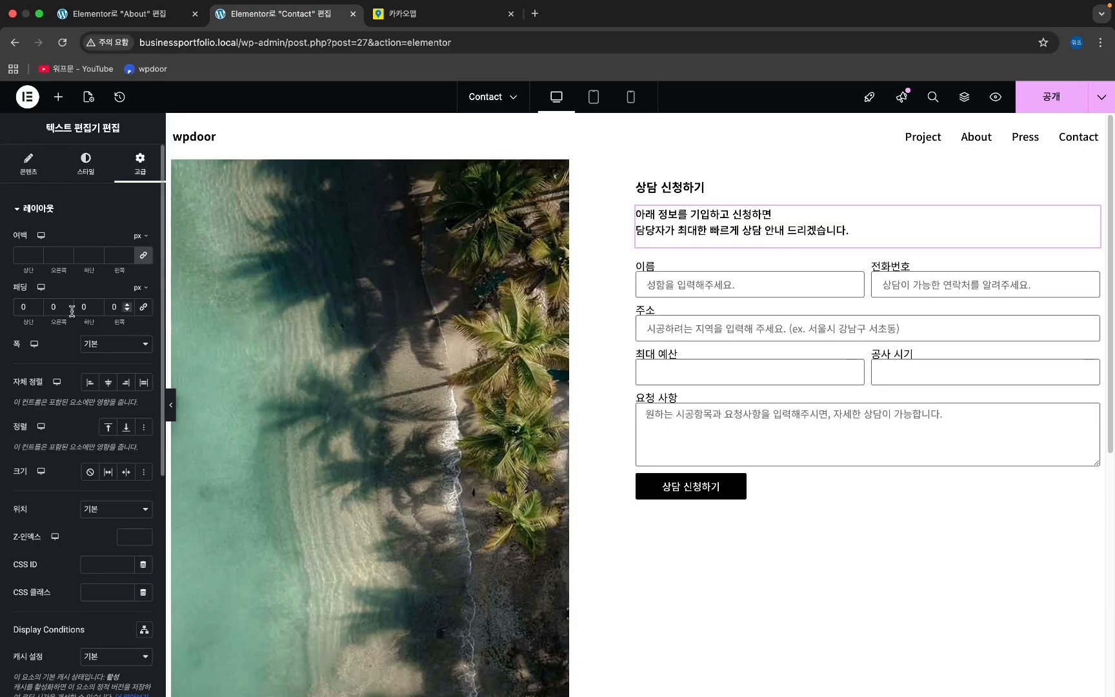
pyautogui.moveTo(27, 308); pyautogui.dragTo(5, 314)
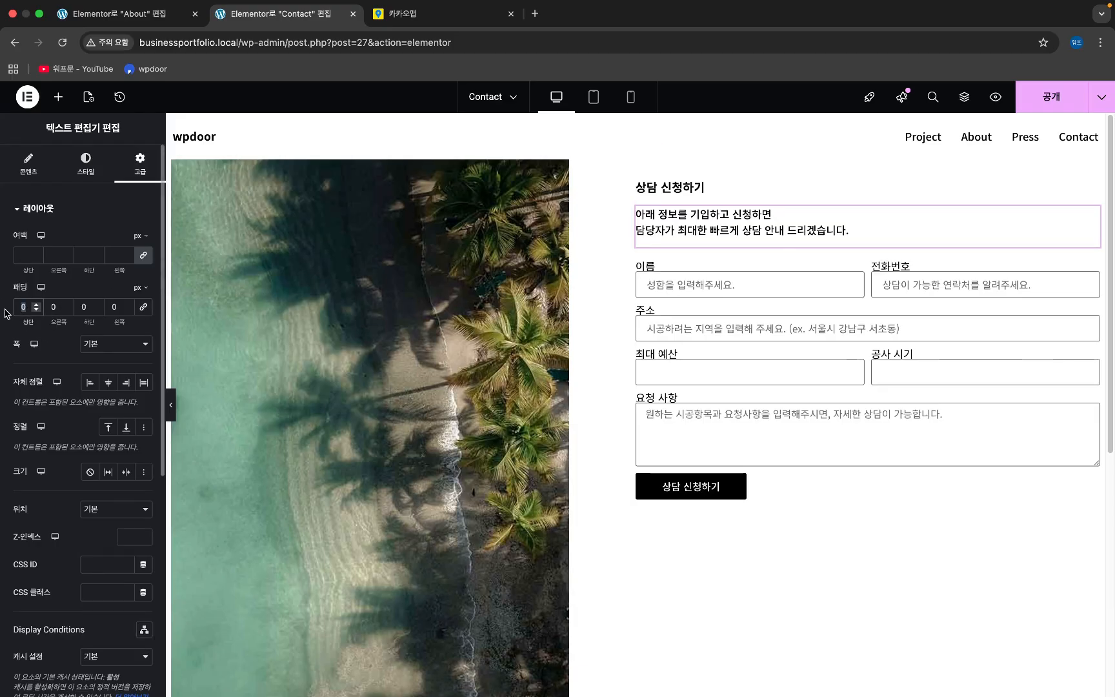
pyautogui.write('9')
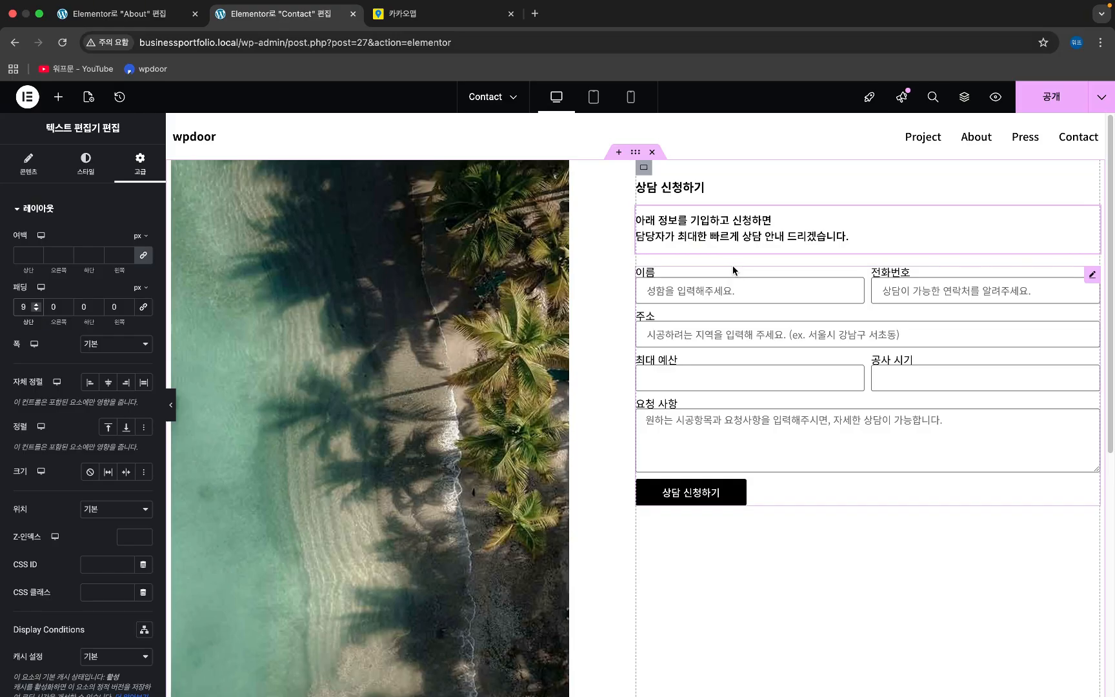
pyautogui.click(78, 308)
pyautogui.write('2')
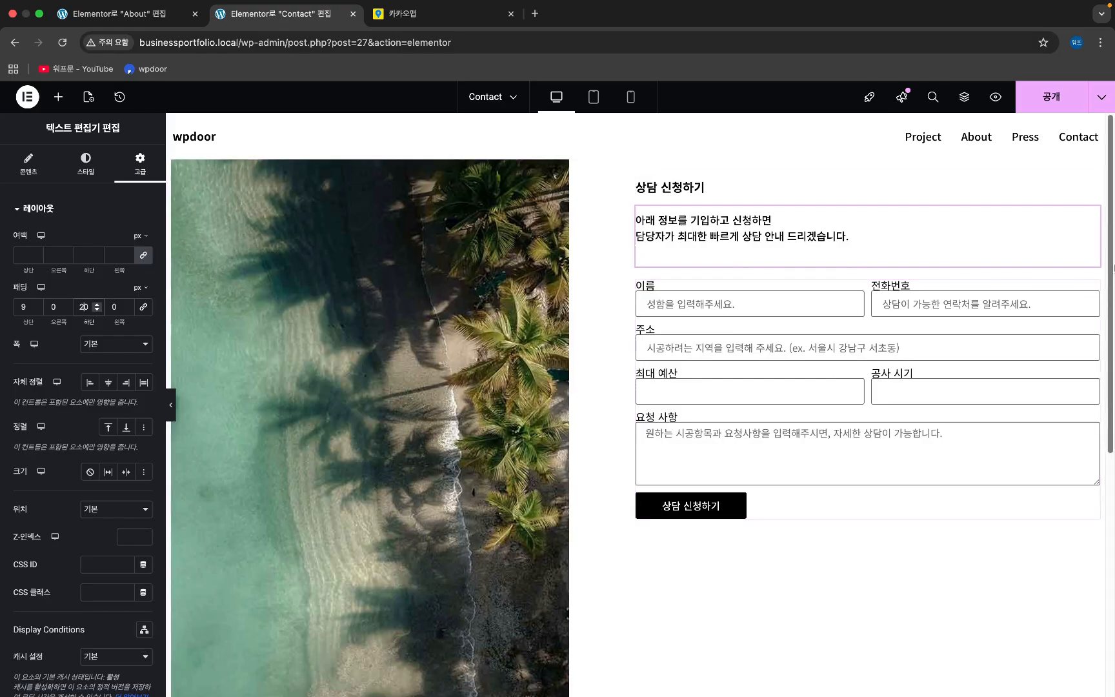
pyautogui.click(1094, 289)
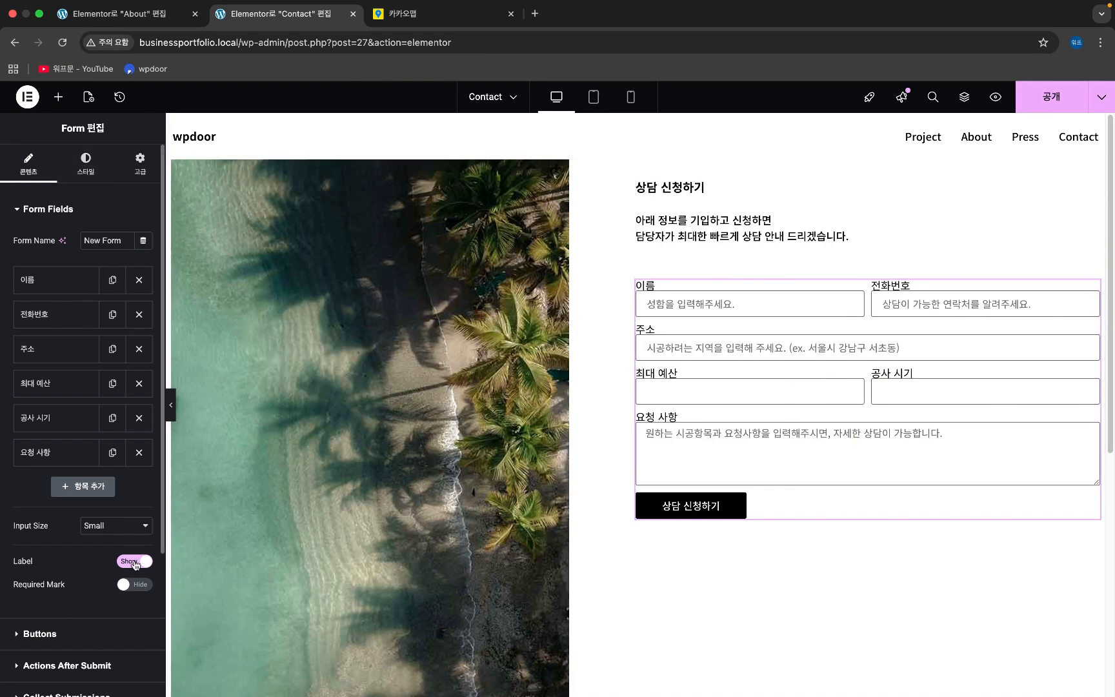
# - Toggle the form's Label option to Hide and back to Show so the field labels stay visible
pyautogui.click(135, 563)
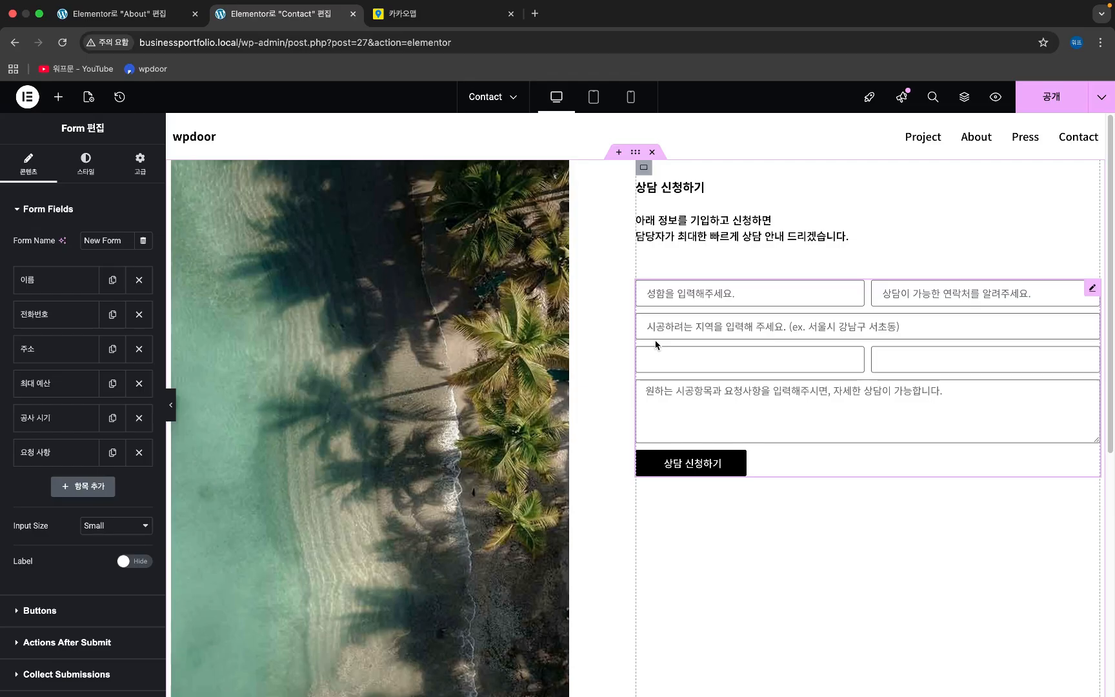
pyautogui.click(128, 563)
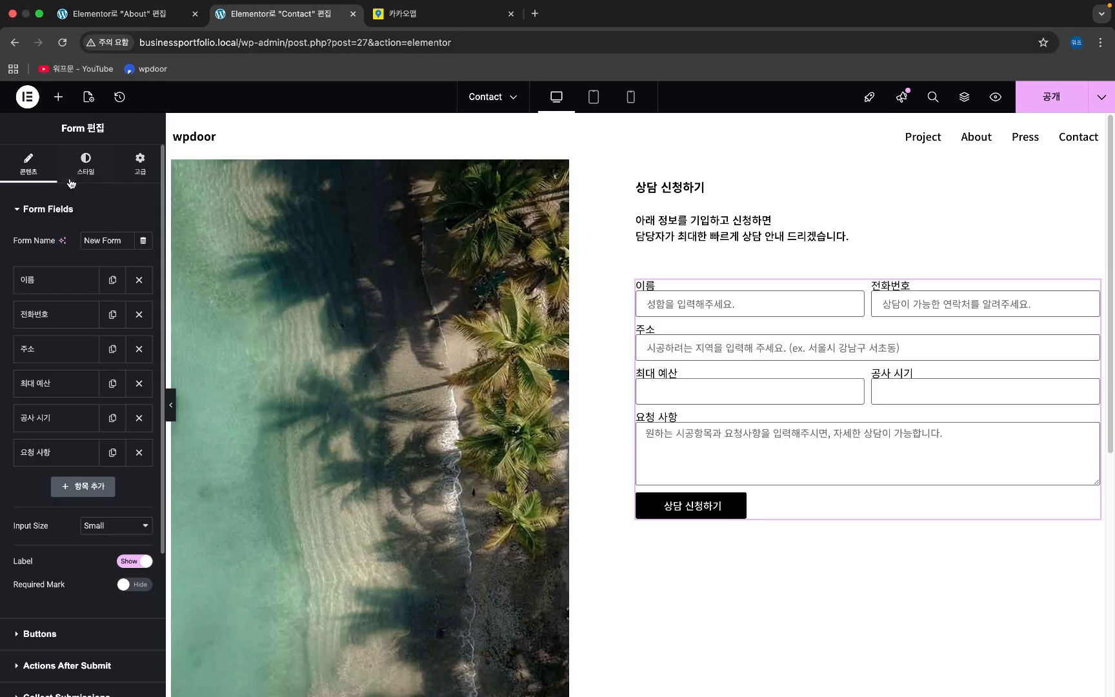
# - Style the form labels at 14 px size, weight 700, with 15 px label spacing
pyautogui.click(74, 180)
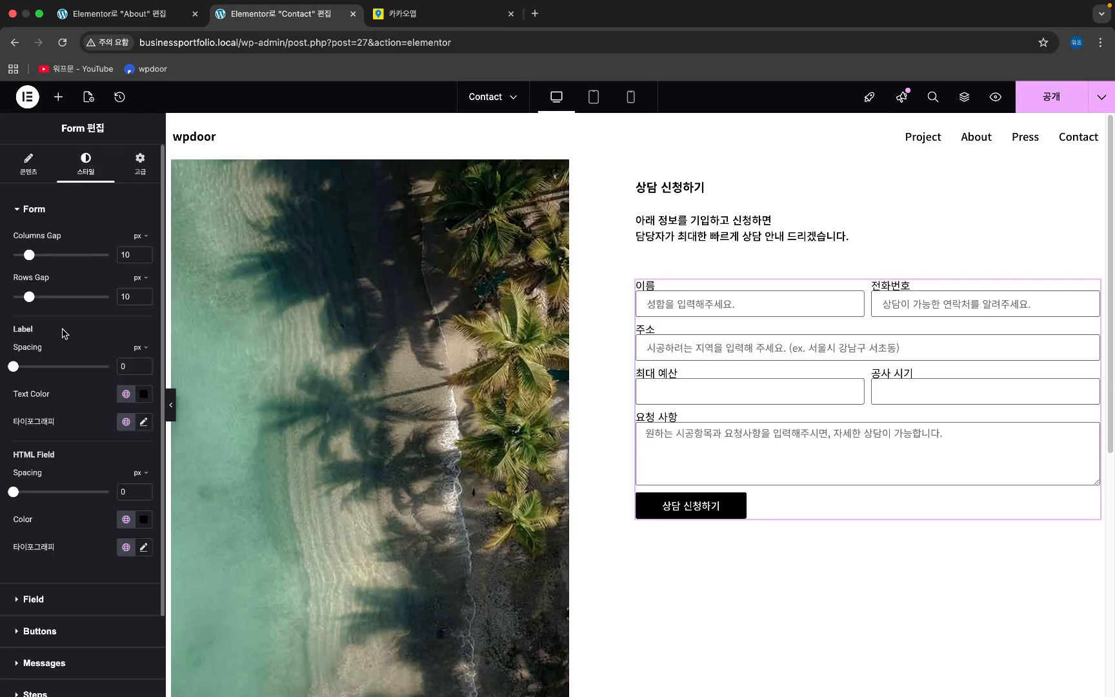
pyautogui.click(144, 422)
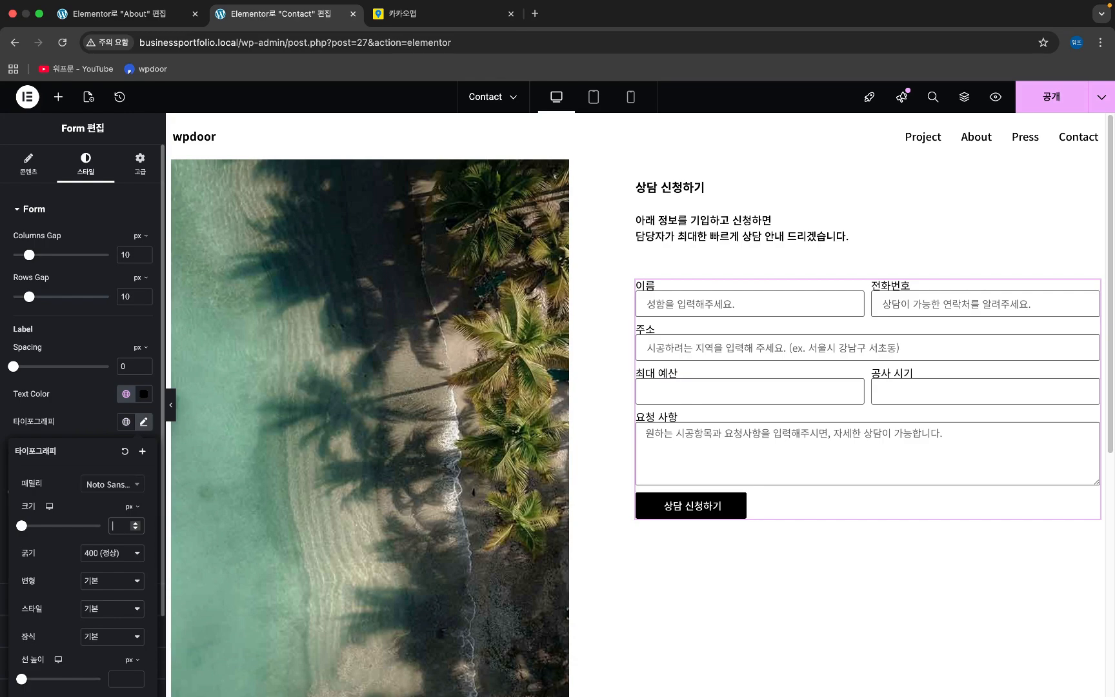
pyautogui.write('14')
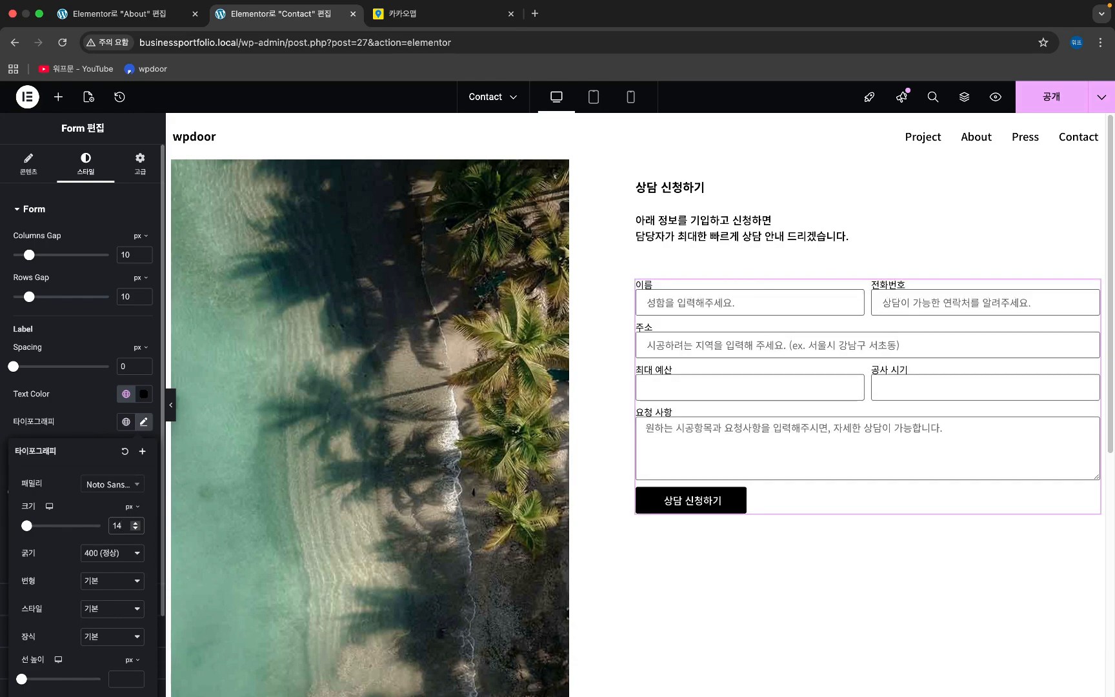
pyautogui.press('Up')
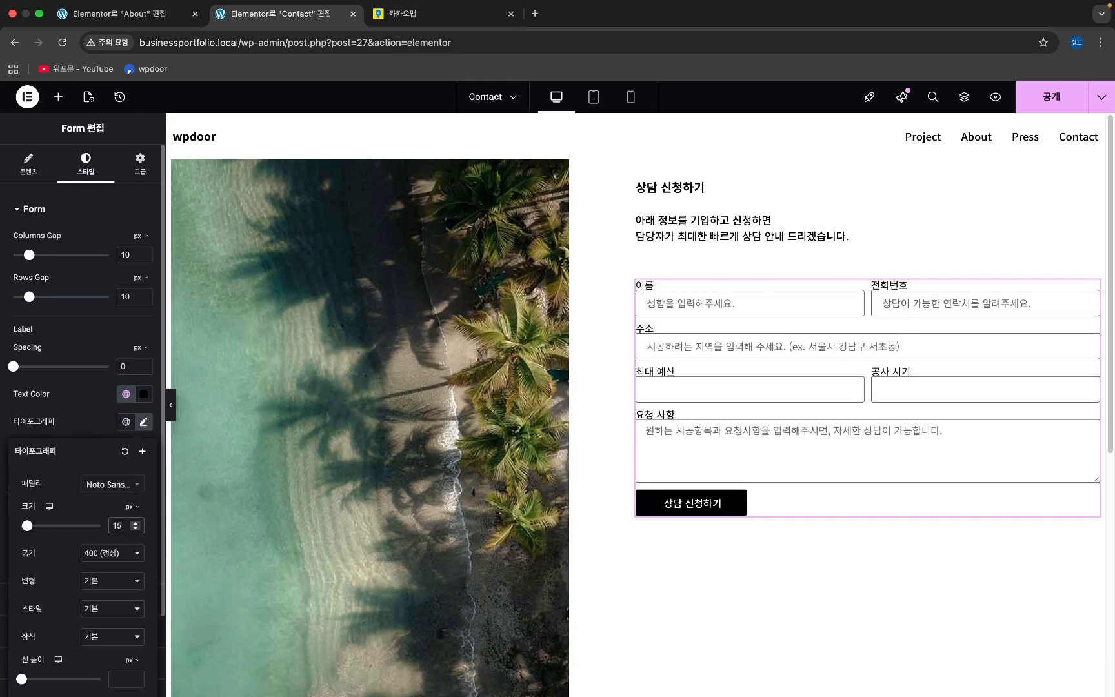
pyautogui.click(135, 529)
pyautogui.click(127, 553)
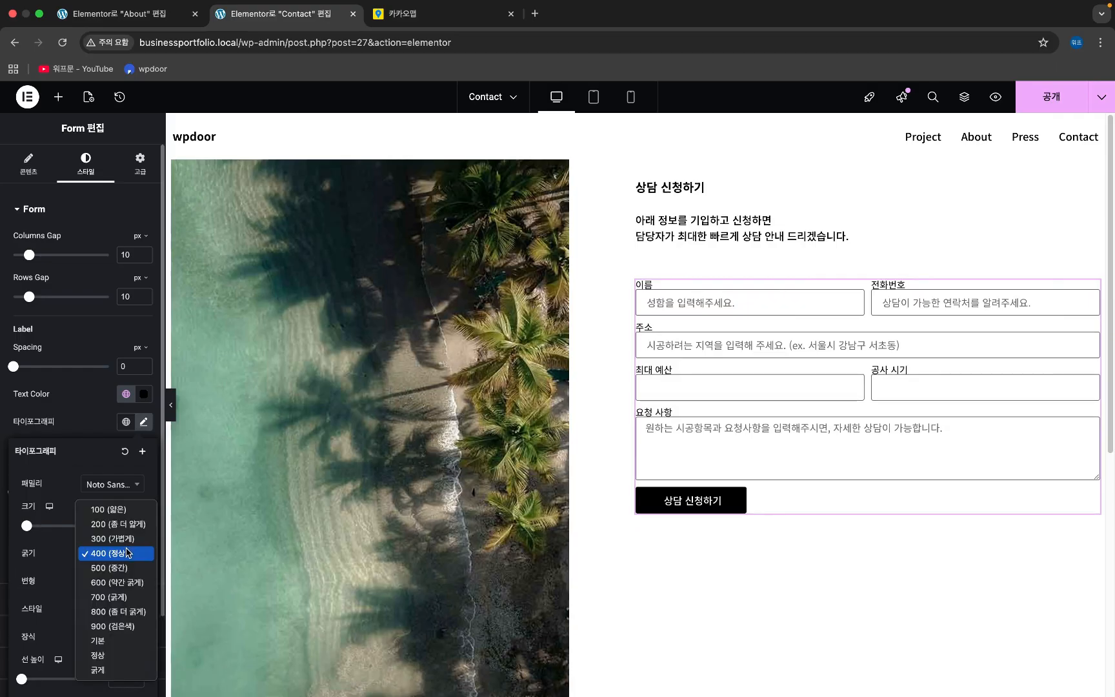
pyautogui.click(126, 602)
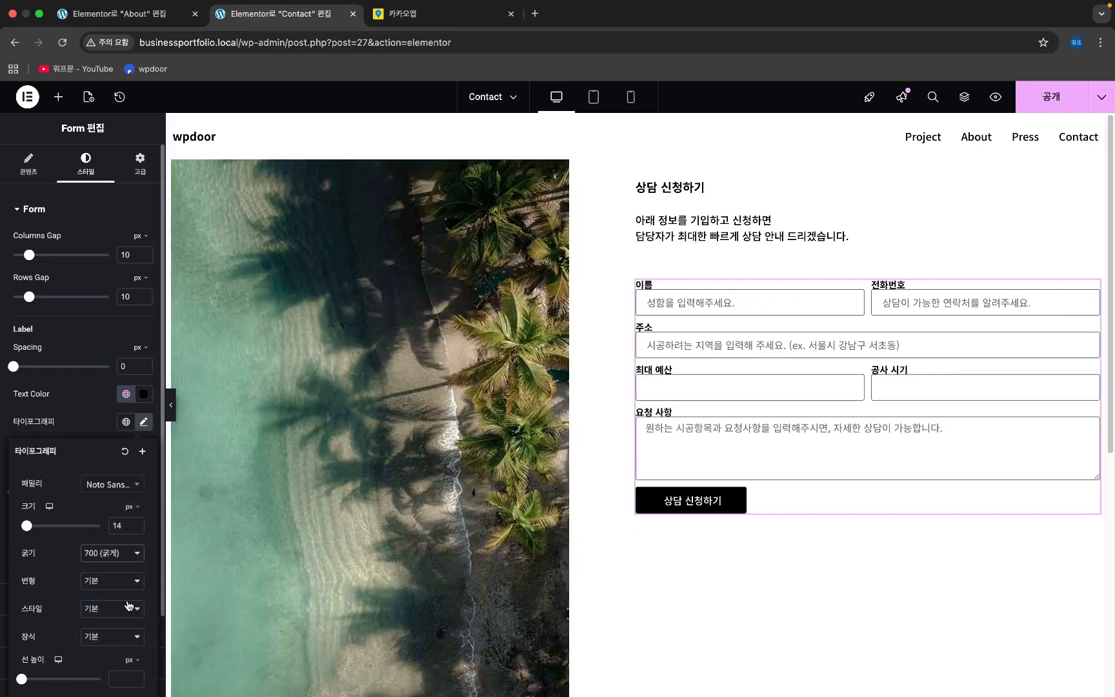
pyautogui.click(83, 431)
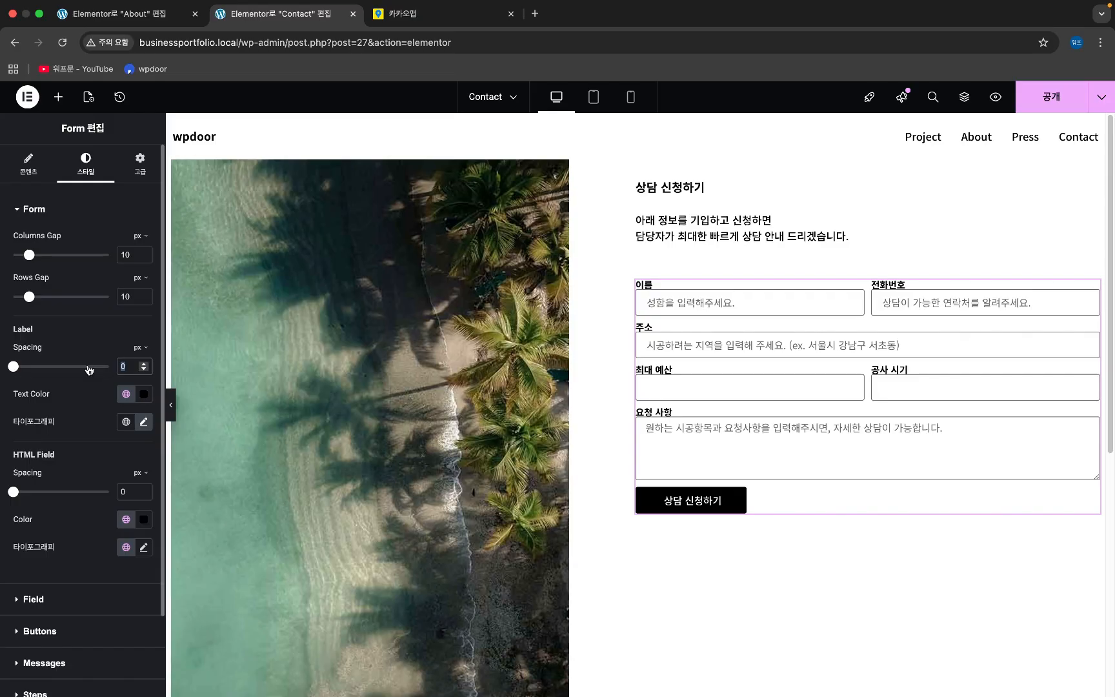
pyautogui.write('15')
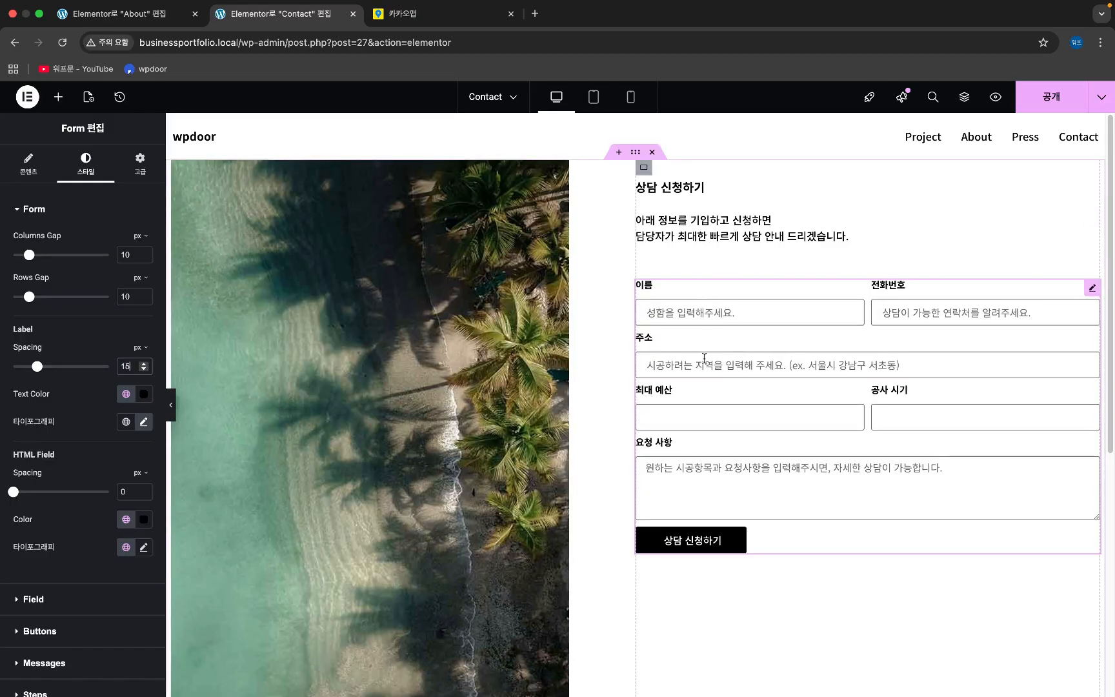
pyautogui.click(33, 599)
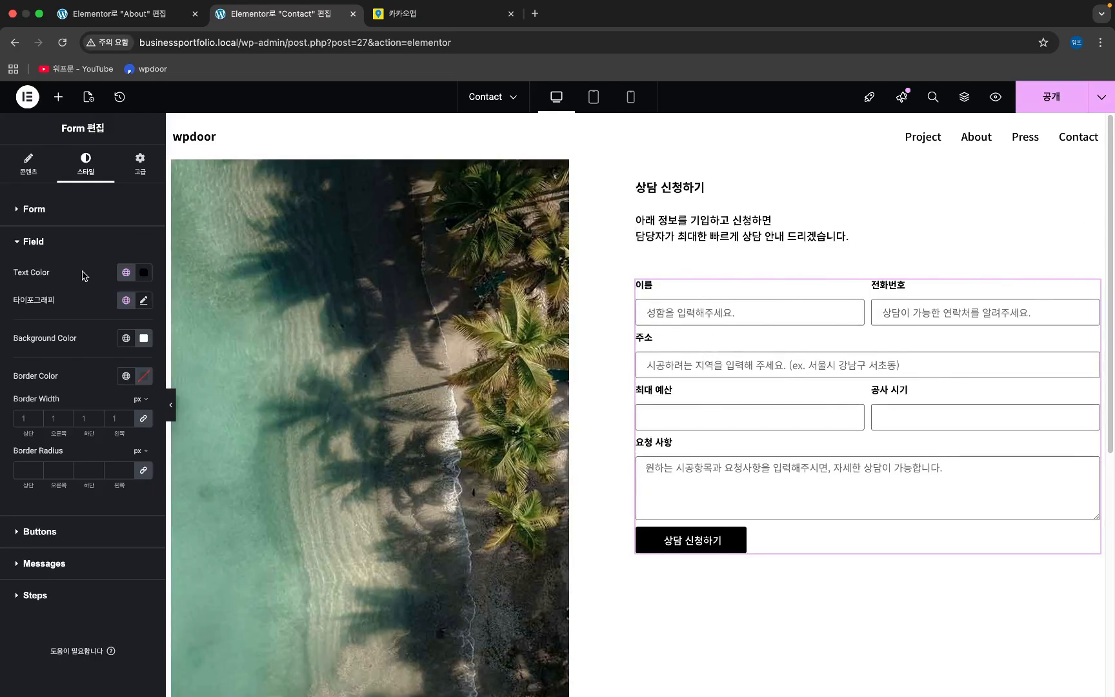
# - Set the field text size to 14, trying a 45 line height and then clearing it
pyautogui.click(145, 301)
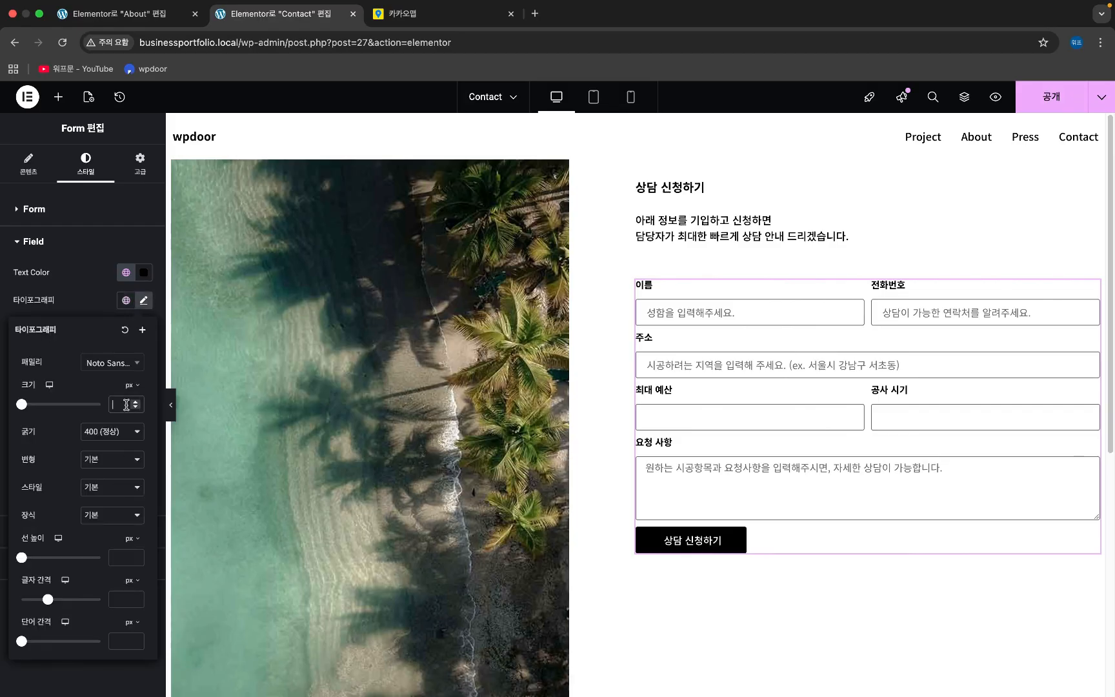
pyautogui.click(127, 404)
pyautogui.write('14')
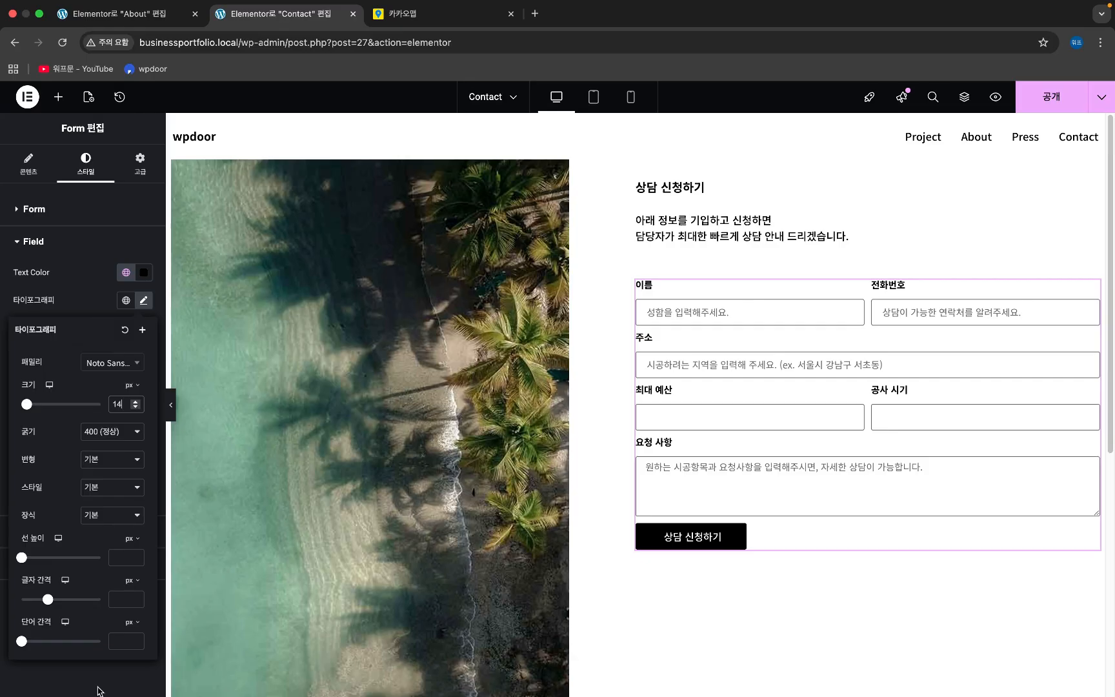
pyautogui.click(122, 558)
pyautogui.write('45')
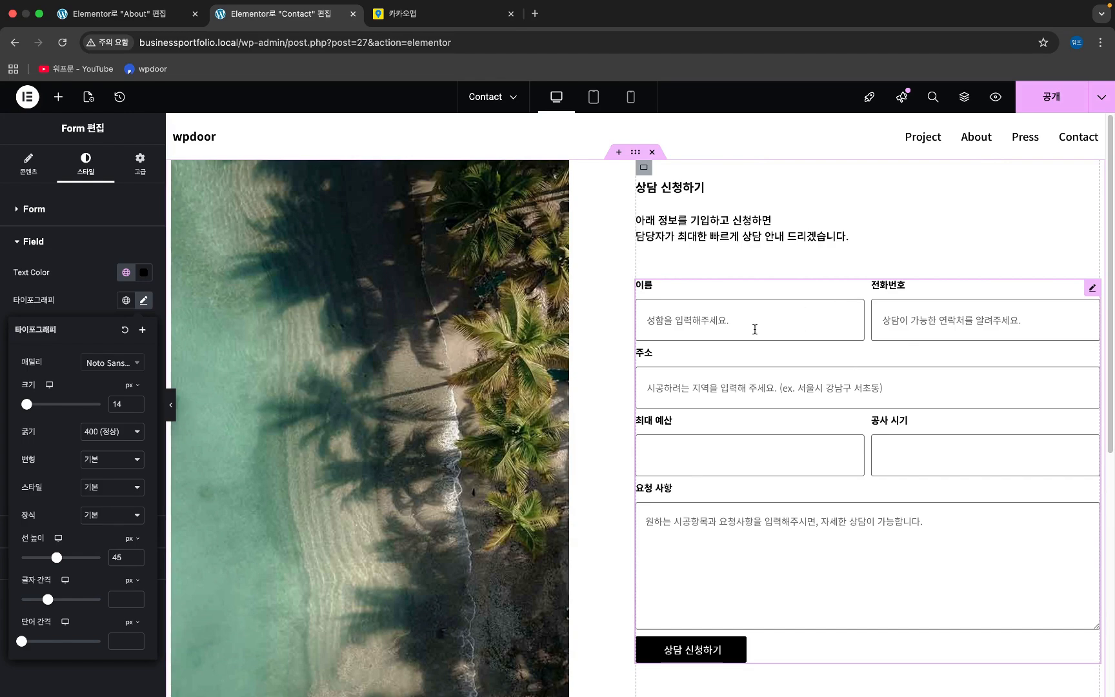
pyautogui.doubleClick(128, 559)
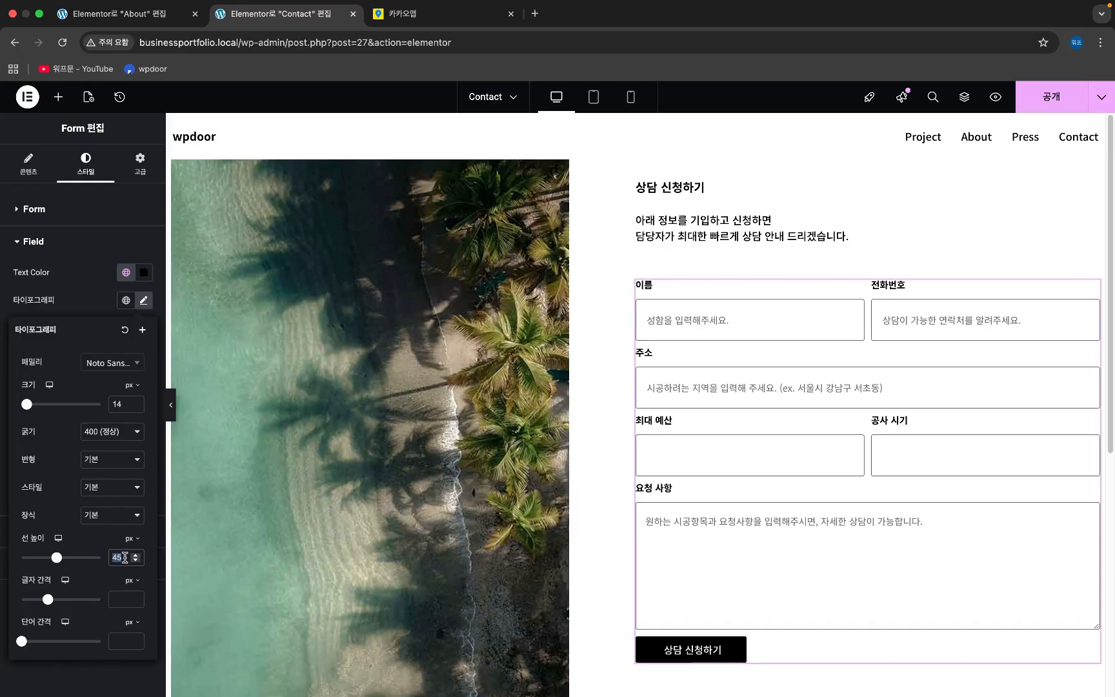
pyautogui.press('BackSpace')
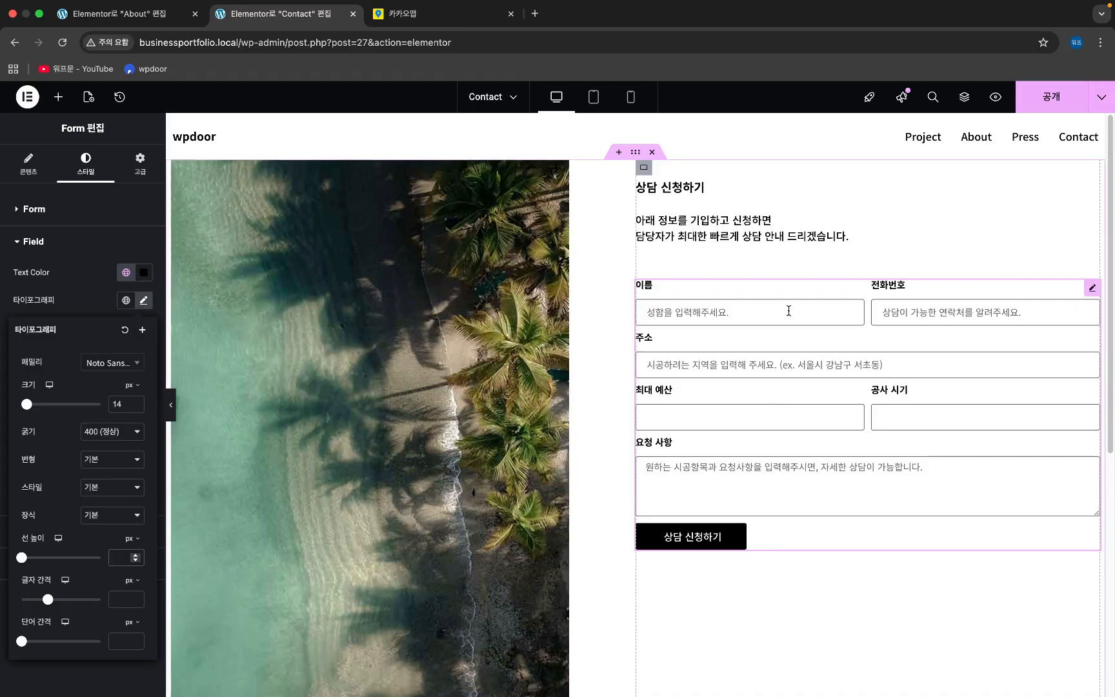
pyautogui.click(81, 310)
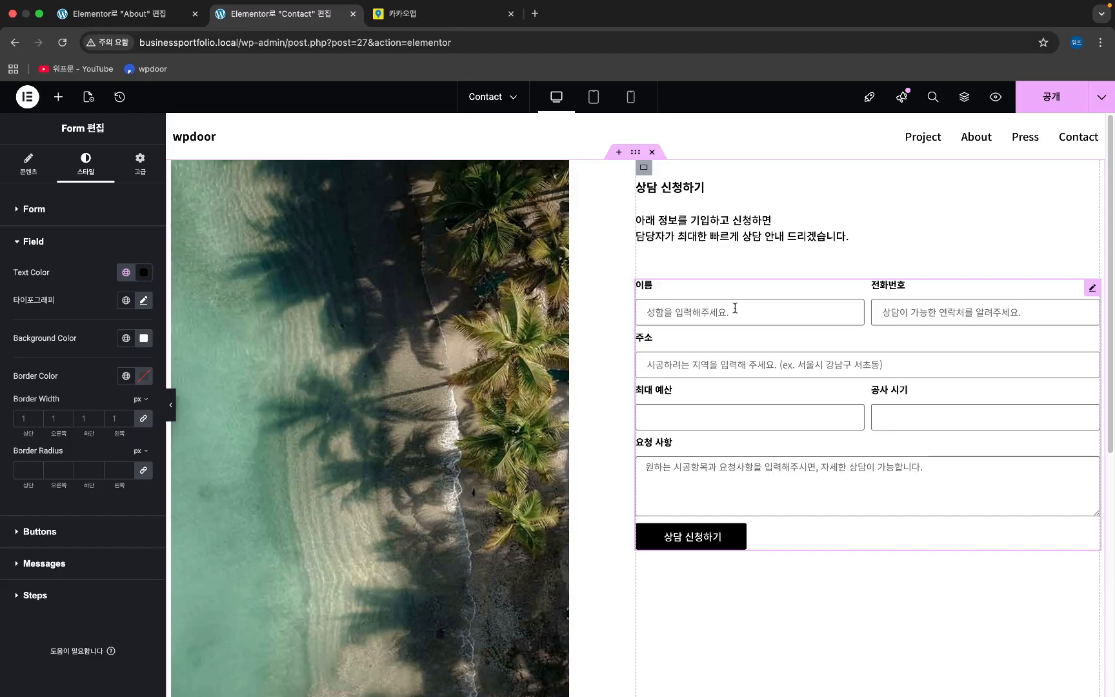
# - Give the form input fields a 0 px border radius
pyautogui.click(26, 471)
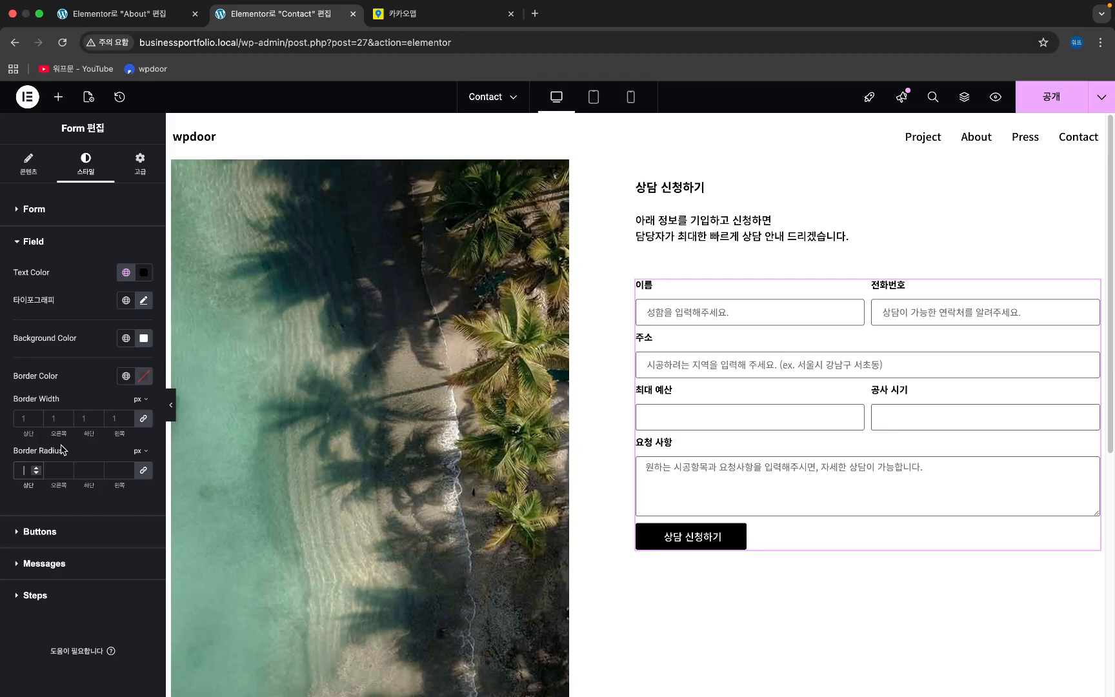
pyautogui.write('0')
pyautogui.click(48, 210)
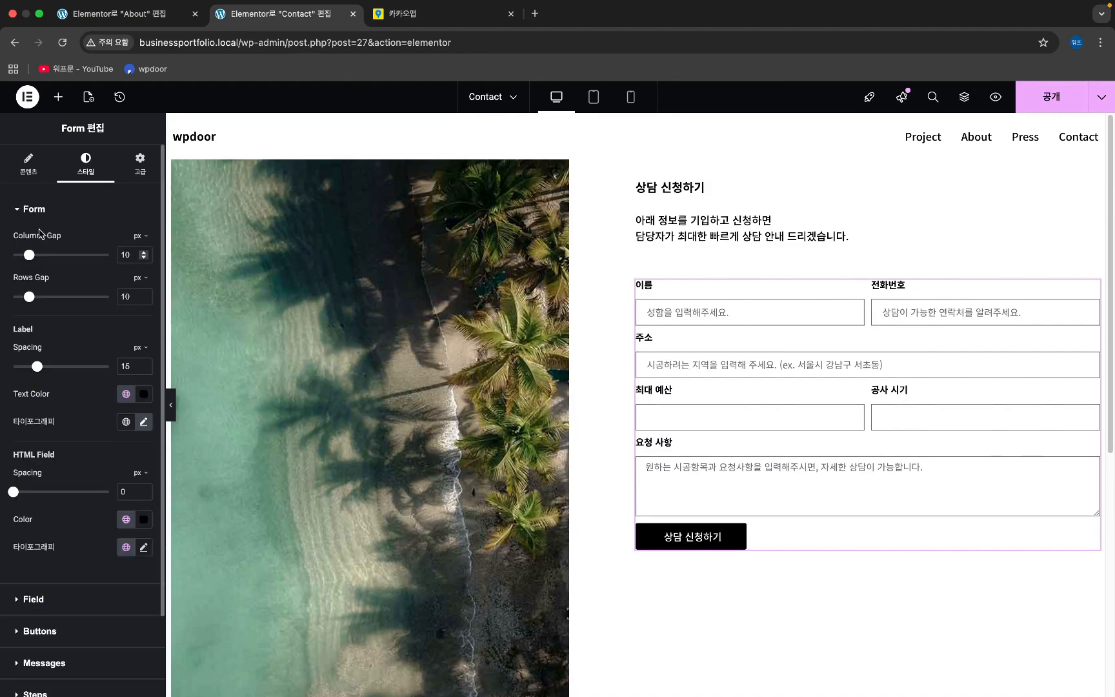
# - Set the form's Columns Gap to 30 and Rows Gap to 20
pyautogui.moveTo(130, 256); pyautogui.dragTo(103, 259)
pyautogui.write('30')
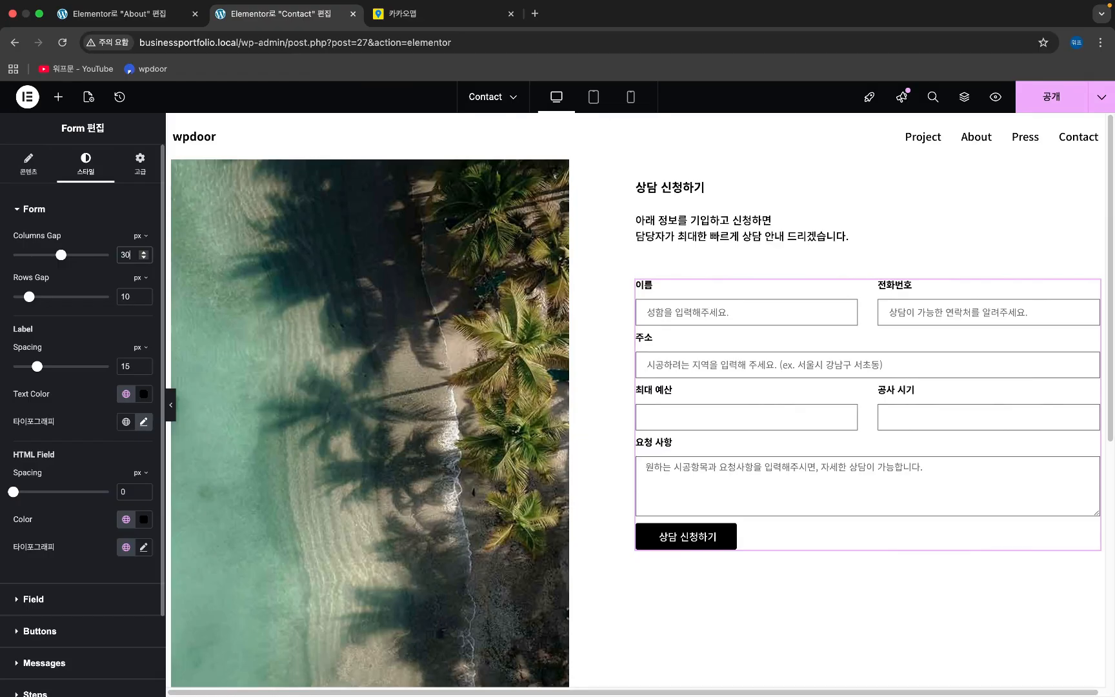
pyautogui.moveTo(129, 296); pyautogui.dragTo(100, 301)
pyautogui.write('20')
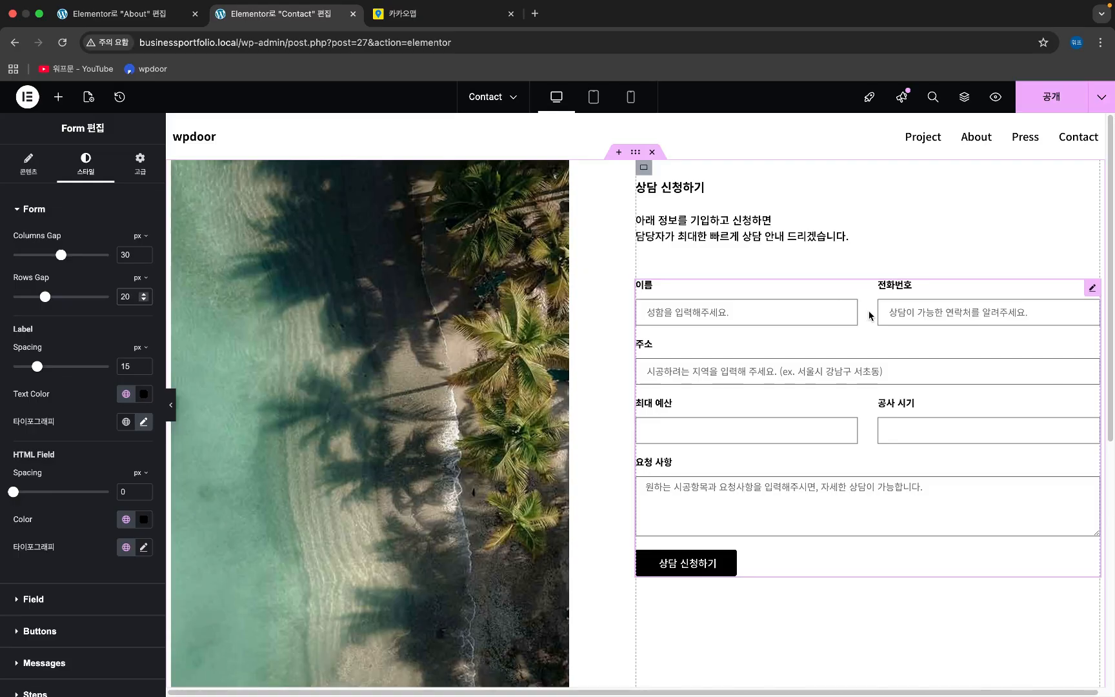
pyautogui.moveTo(871, 316); pyautogui.dragTo(865, 316)
pyautogui.scroll(-5, 29, 560)
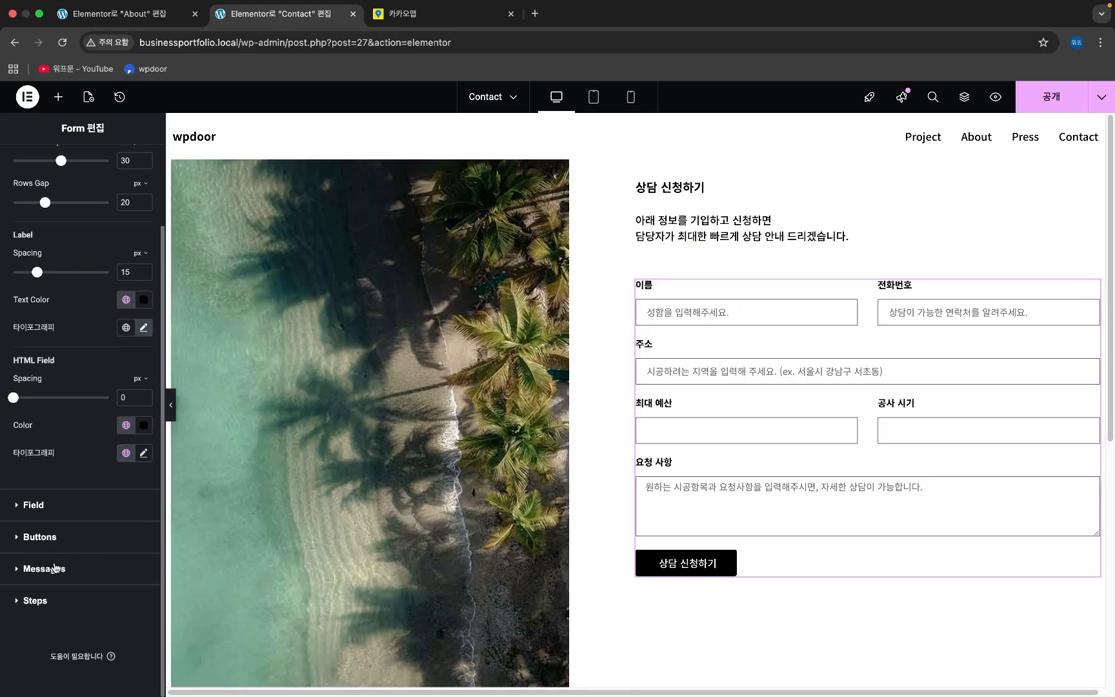
# - Expand Messages styling, open and close its Typography, then expand the Field style section
pyautogui.click(66, 567)
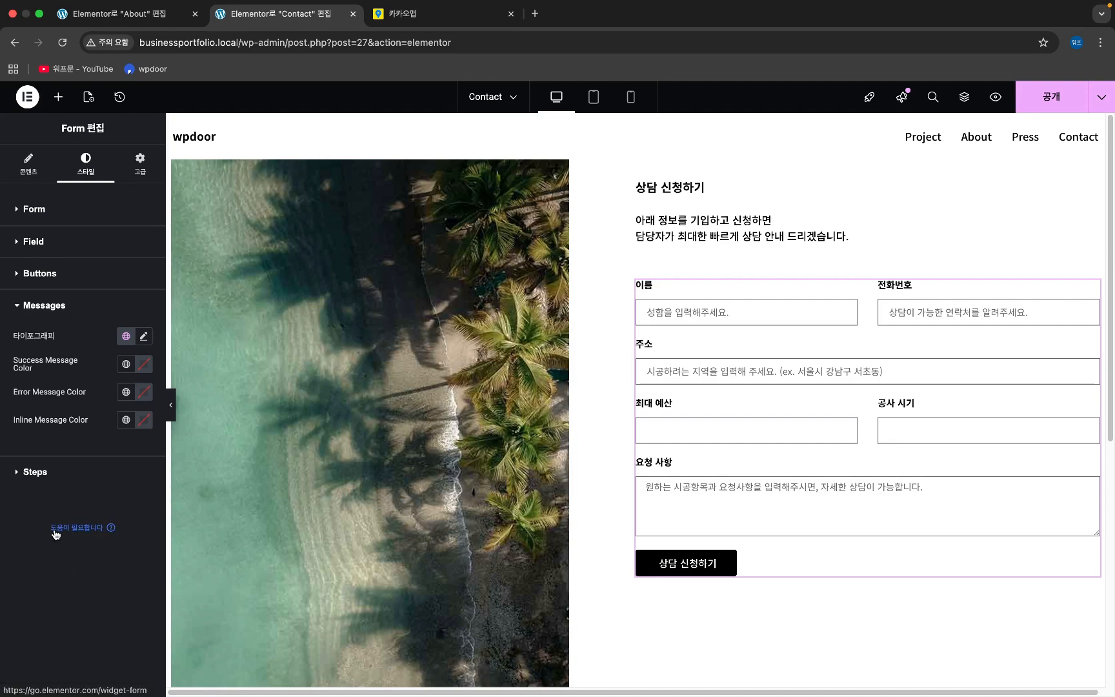
pyautogui.click(143, 336)
pyautogui.click(143, 337)
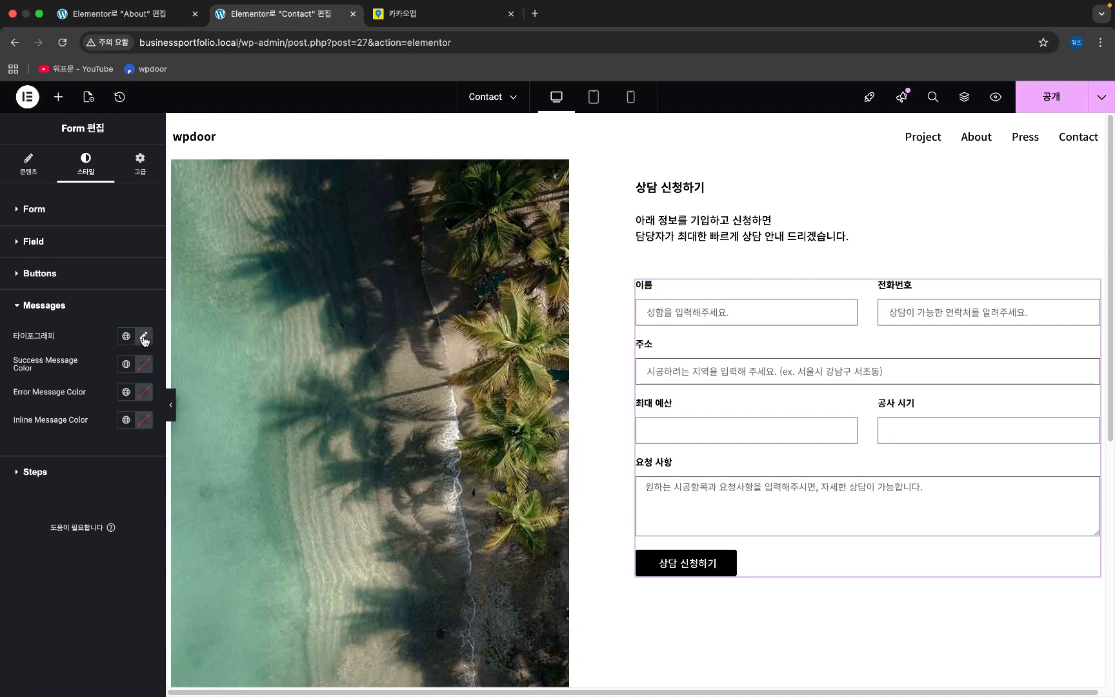
pyautogui.click(70, 243)
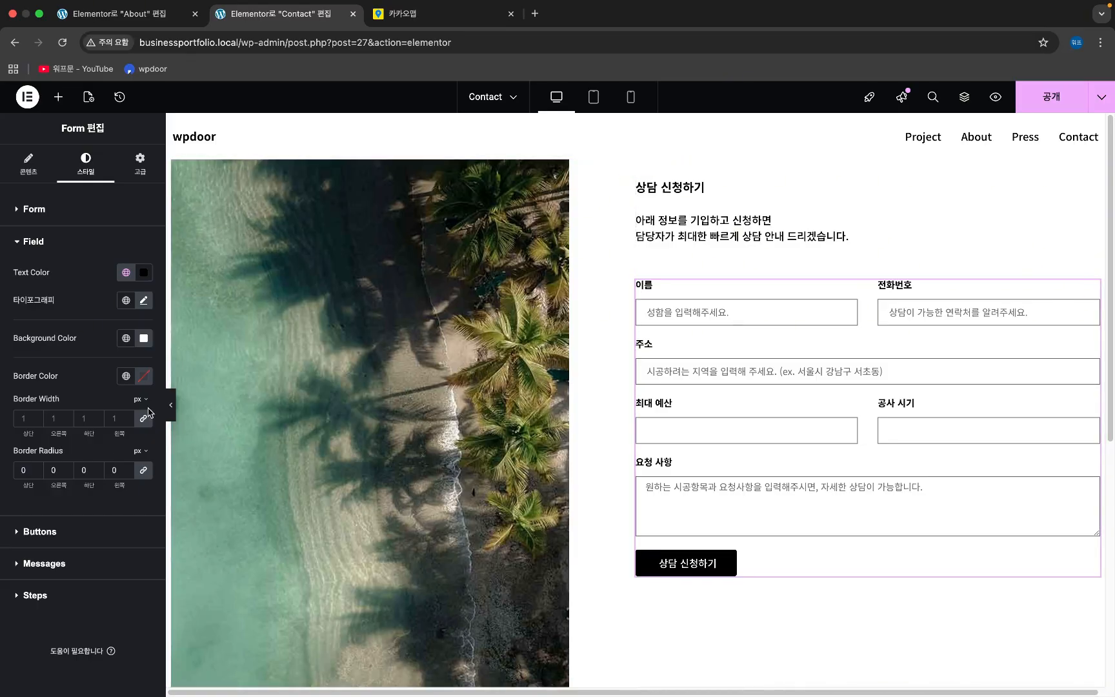
# - Set the submit button's text weight to 700, leaving the border type unchanged
pyautogui.click(88, 533)
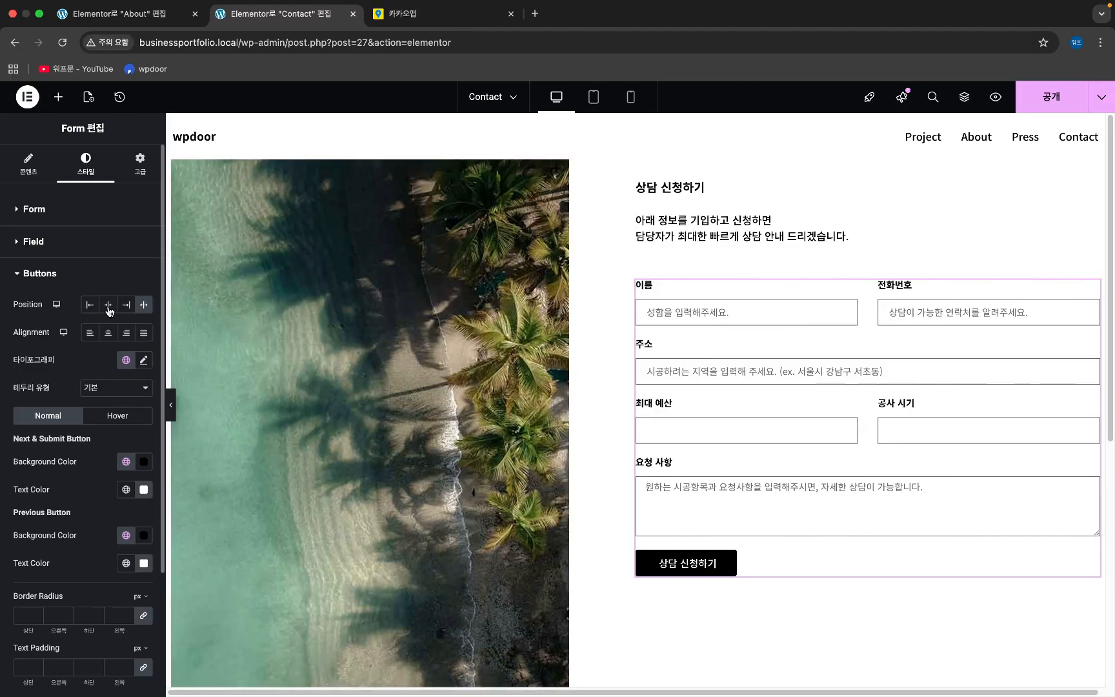
pyautogui.scroll(-1, 114, 299)
pyautogui.click(143, 331)
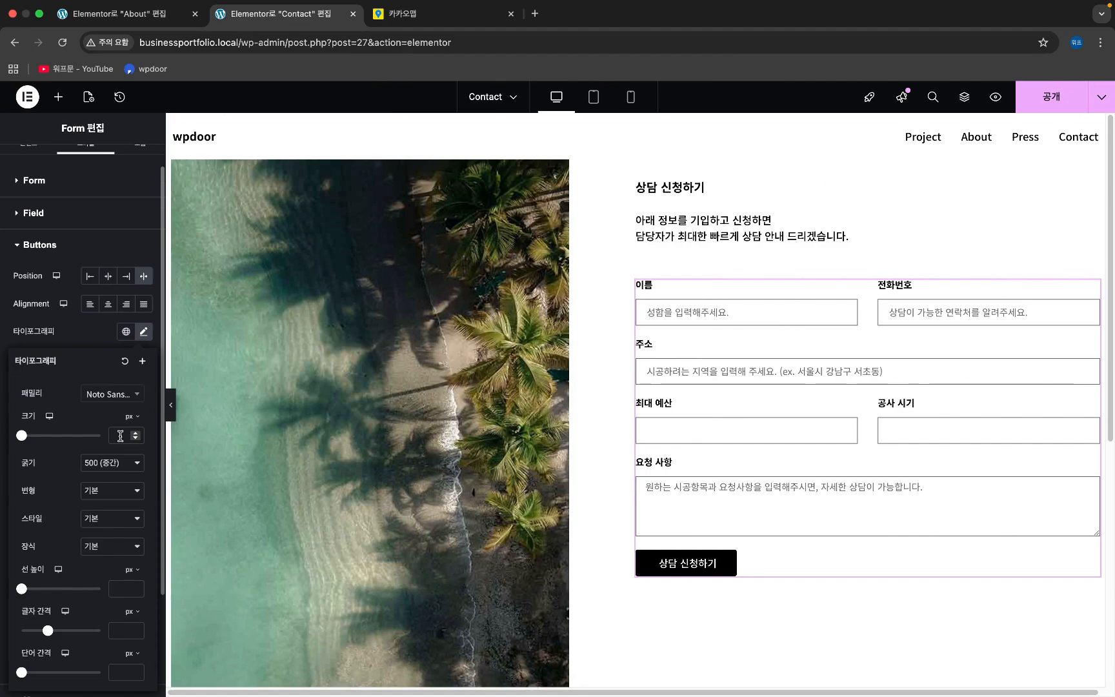
pyautogui.click(121, 464)
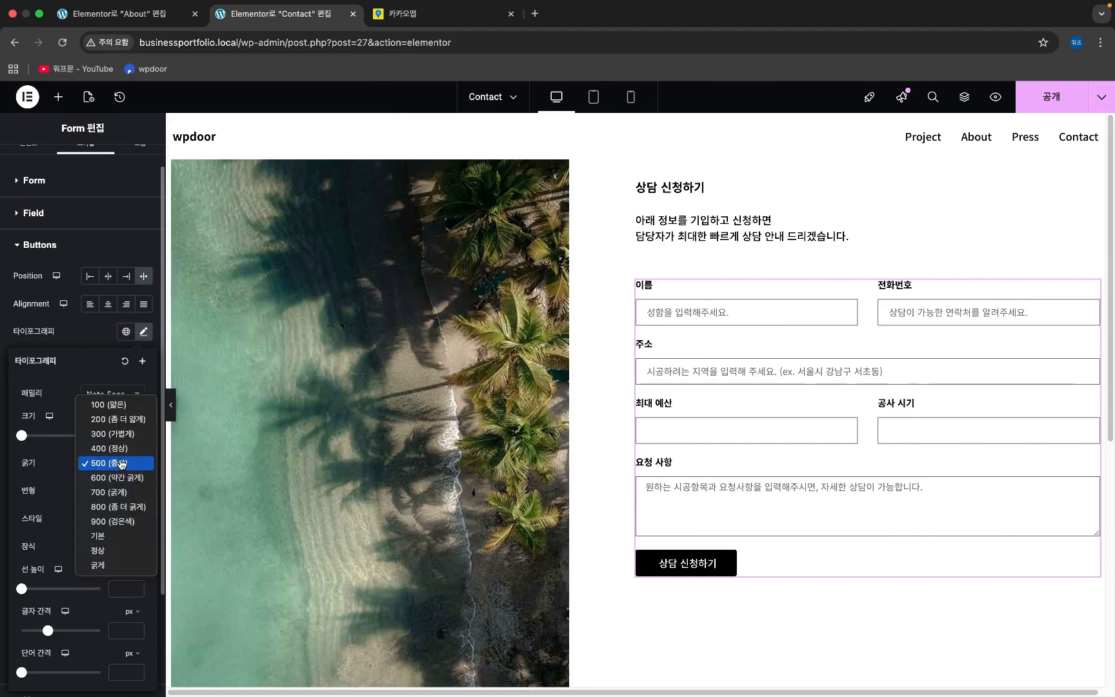
pyautogui.click(128, 493)
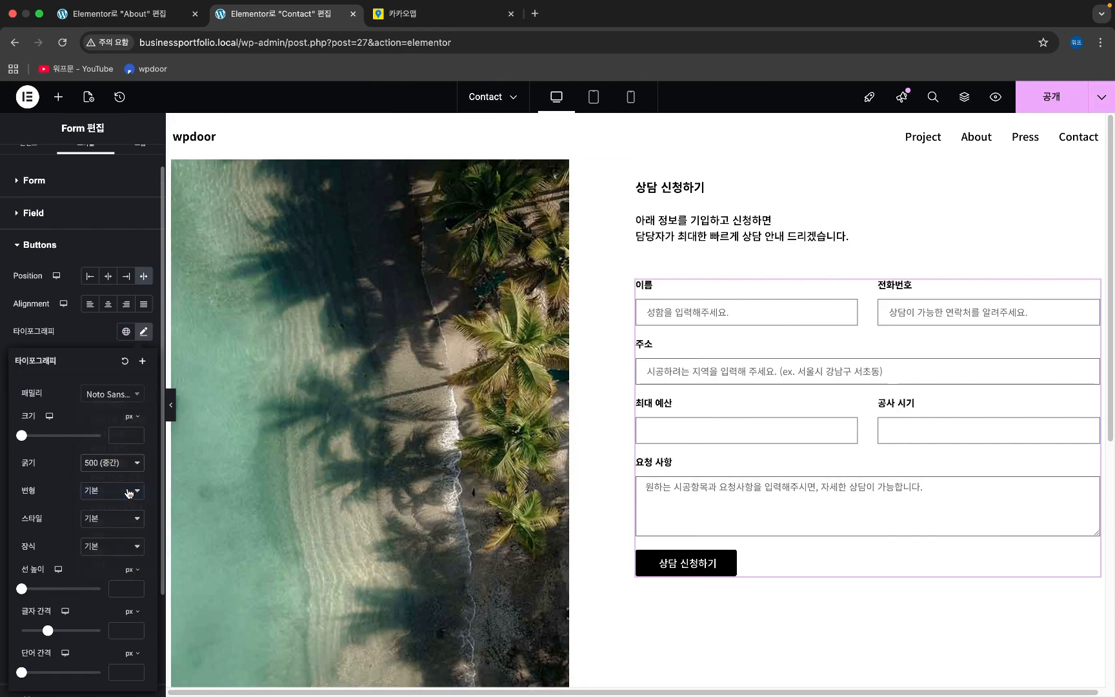
pyautogui.click(93, 345)
pyautogui.click(91, 366)
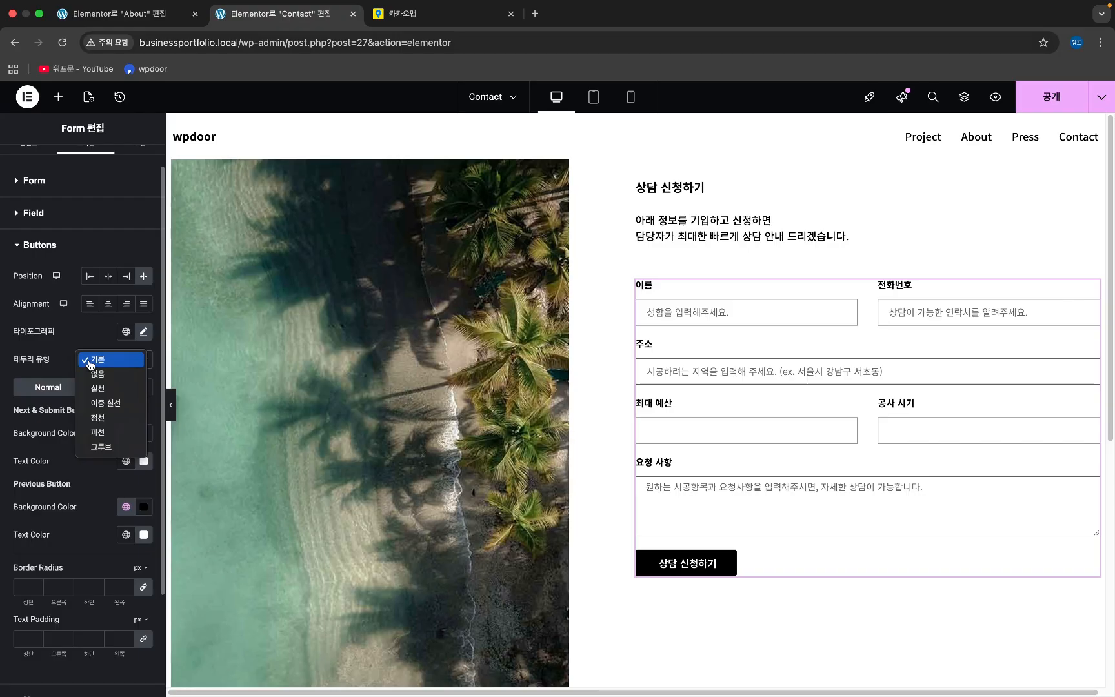
pyautogui.click(87, 343)
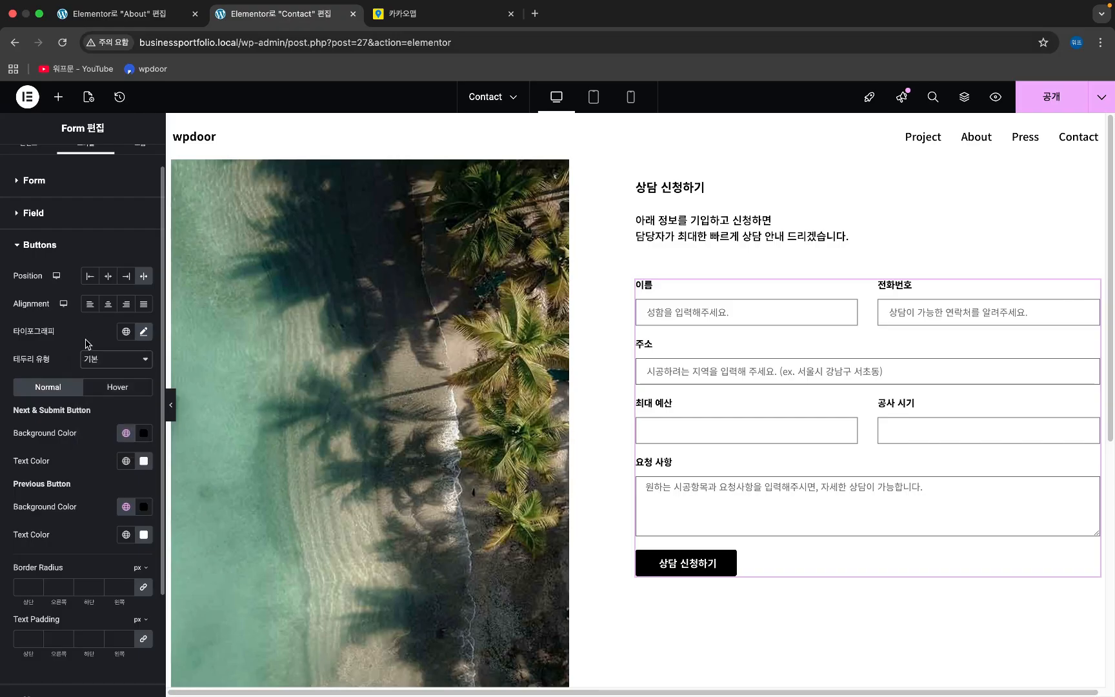
# - Give the submit button a 0 px border radius
pyautogui.scroll(-1, 83, 458)
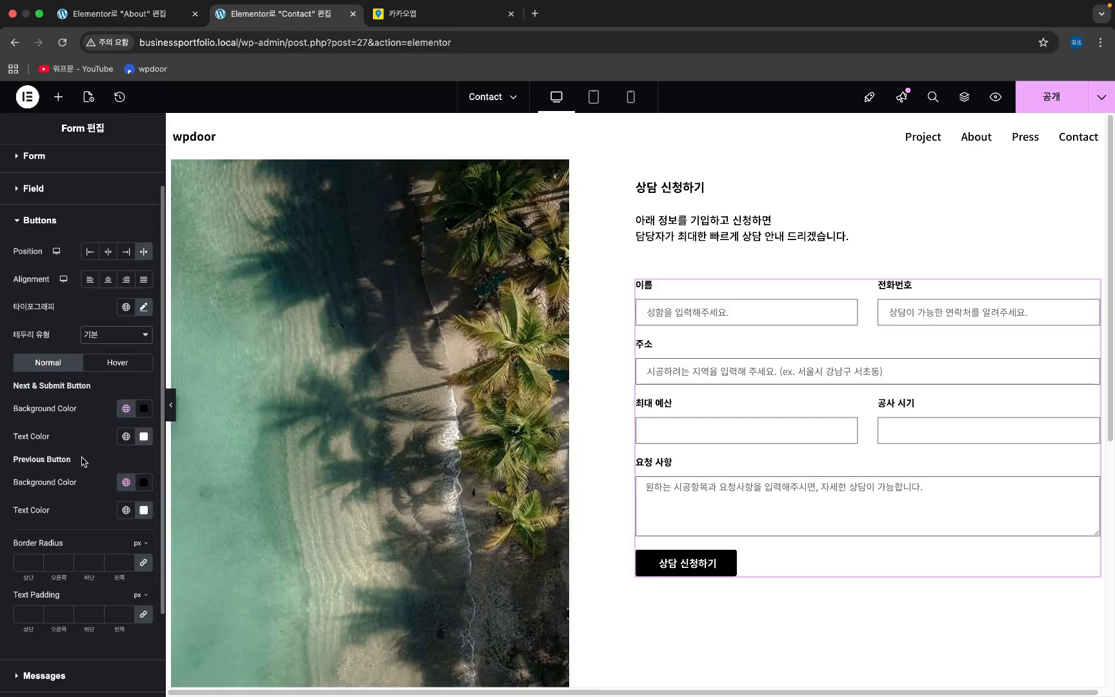
pyautogui.click(23, 560)
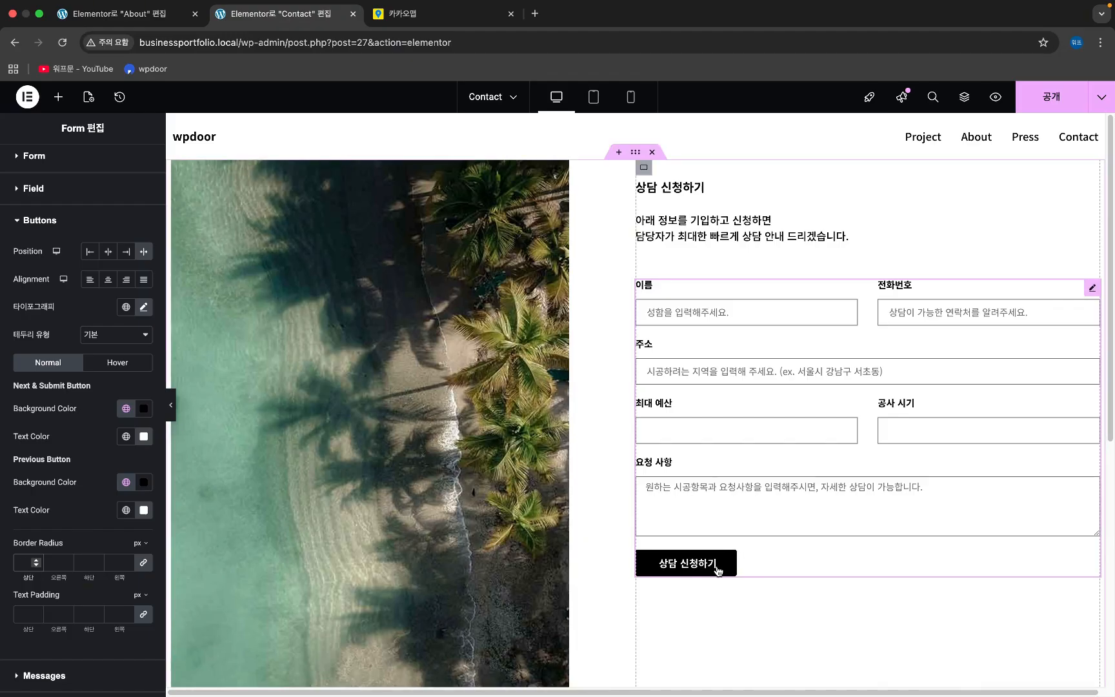
pyautogui.write('0')
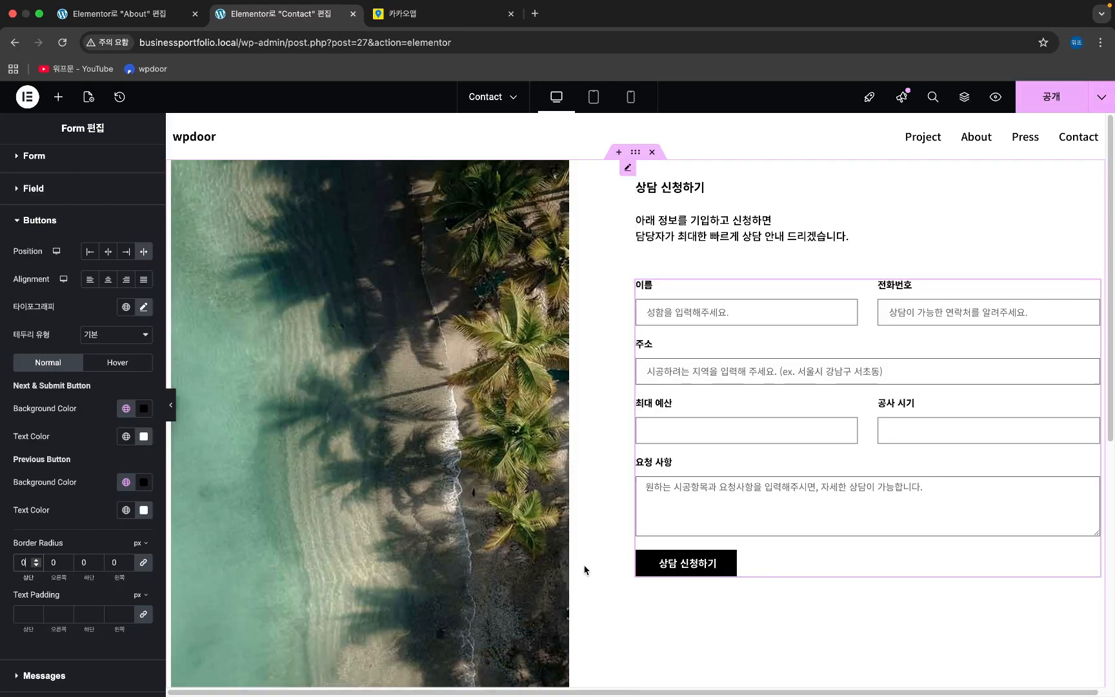
# - Publish the Contact page
pyautogui.scroll(-1, 40, 575)
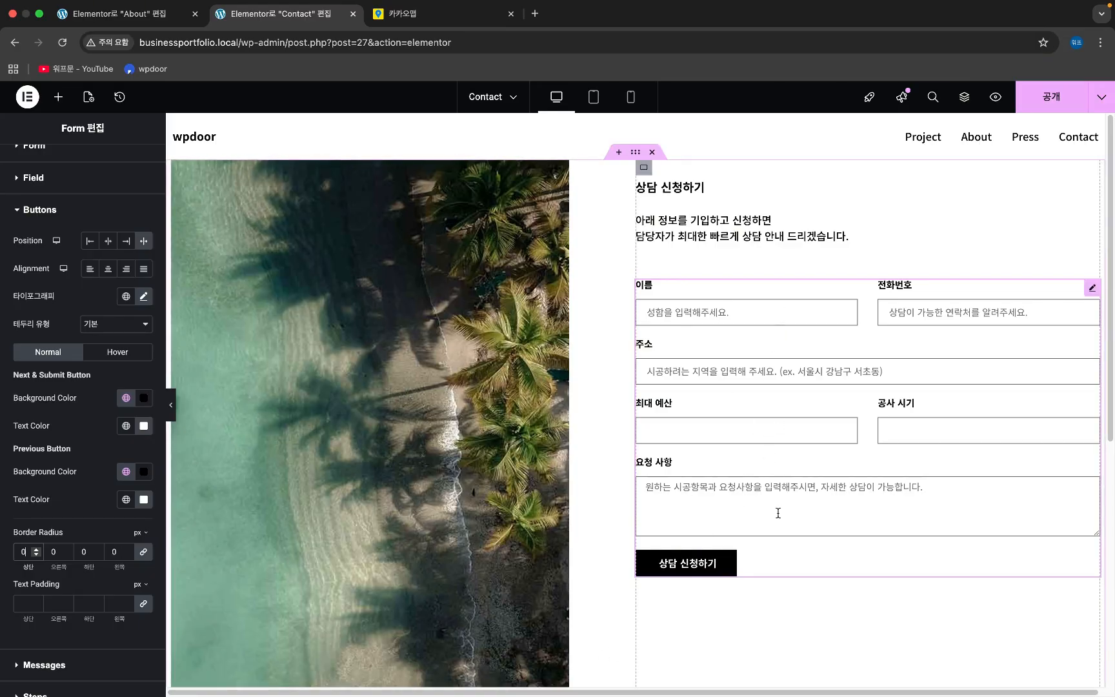
pyautogui.scroll(-7, 575, 536)
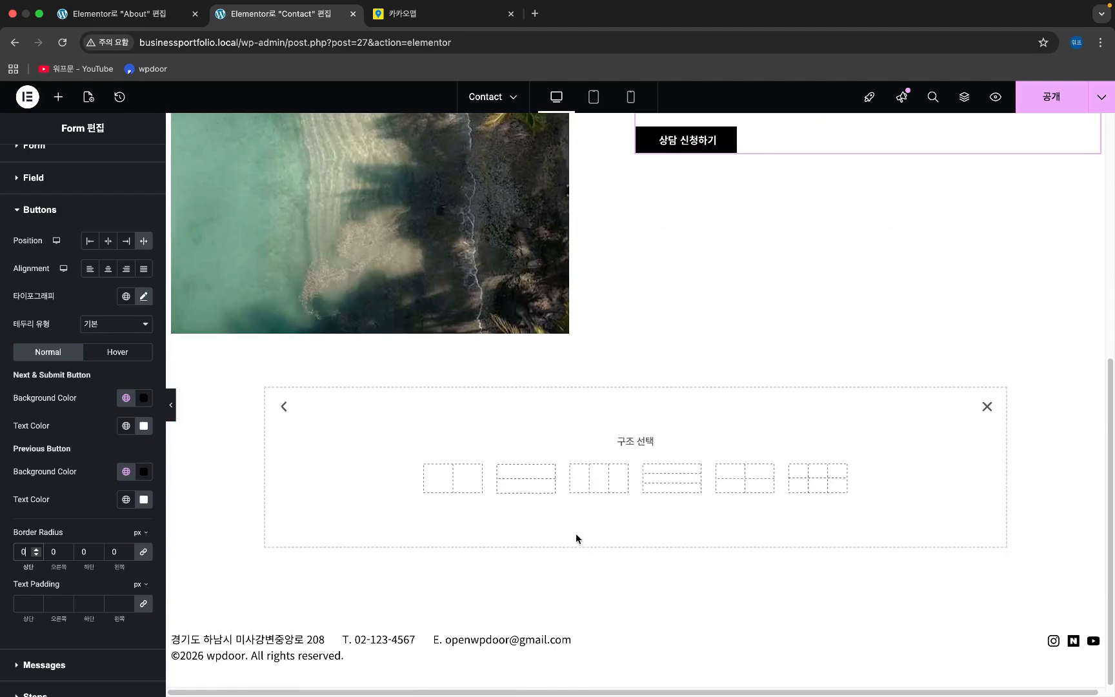
pyautogui.scroll(4, 558, 546)
pyautogui.scroll(3, 516, 555)
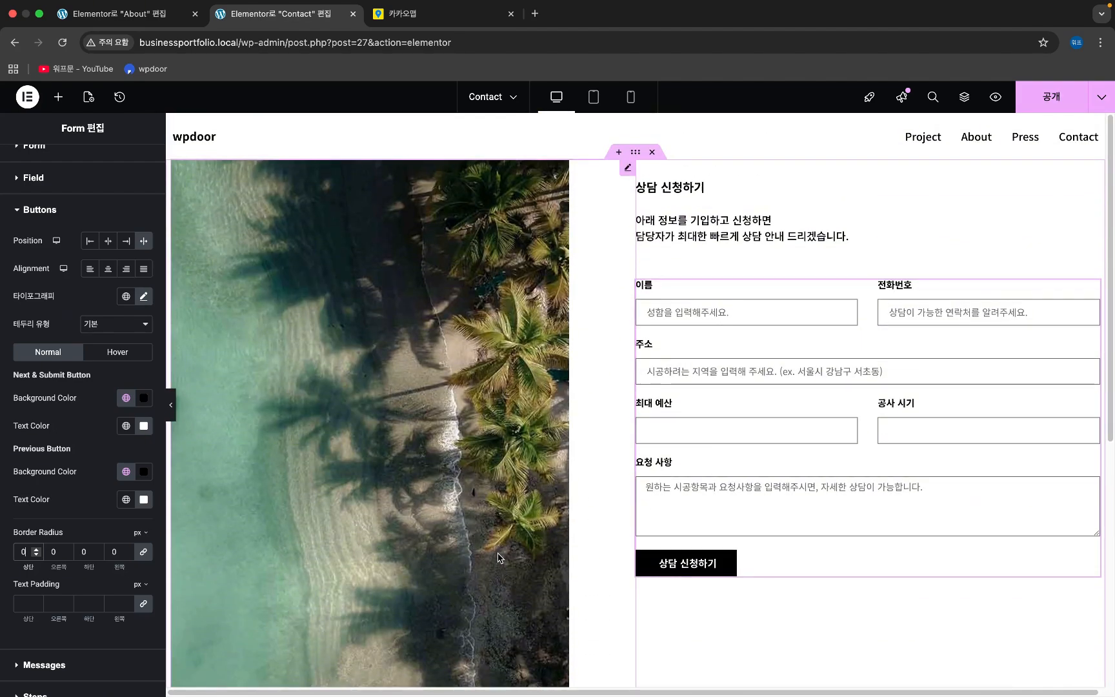
pyautogui.click(1055, 97)
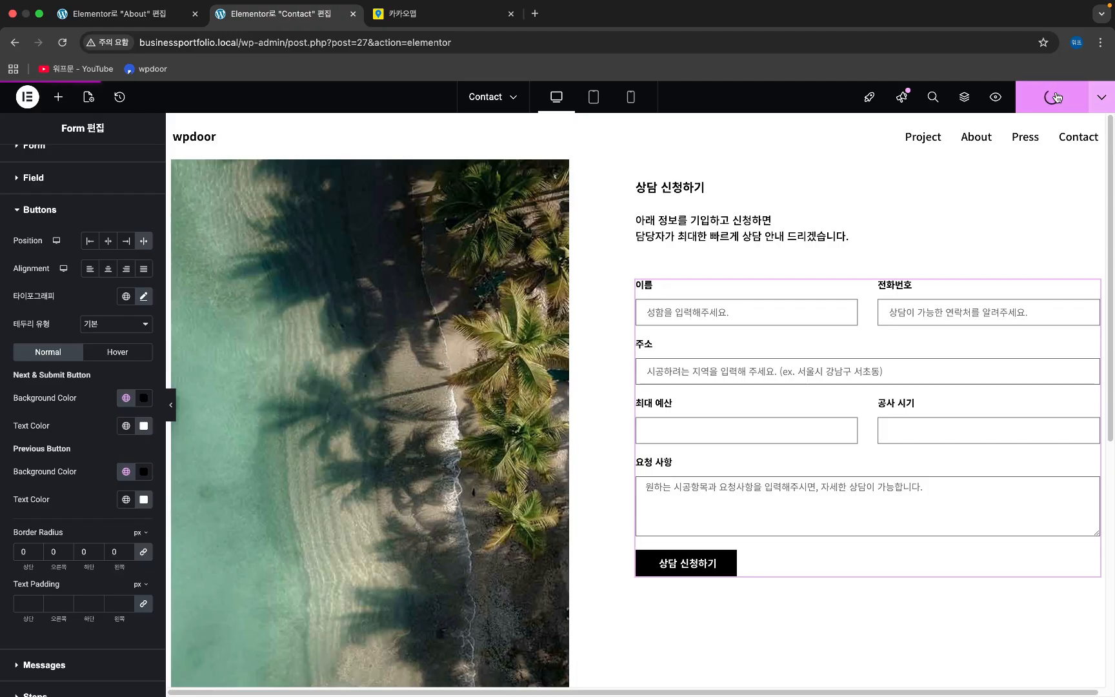
# - View the published Contact page in a new tab, closing the 카카오맵 tab
pyautogui.click(1103, 101)
pyautogui.click(1024, 229)
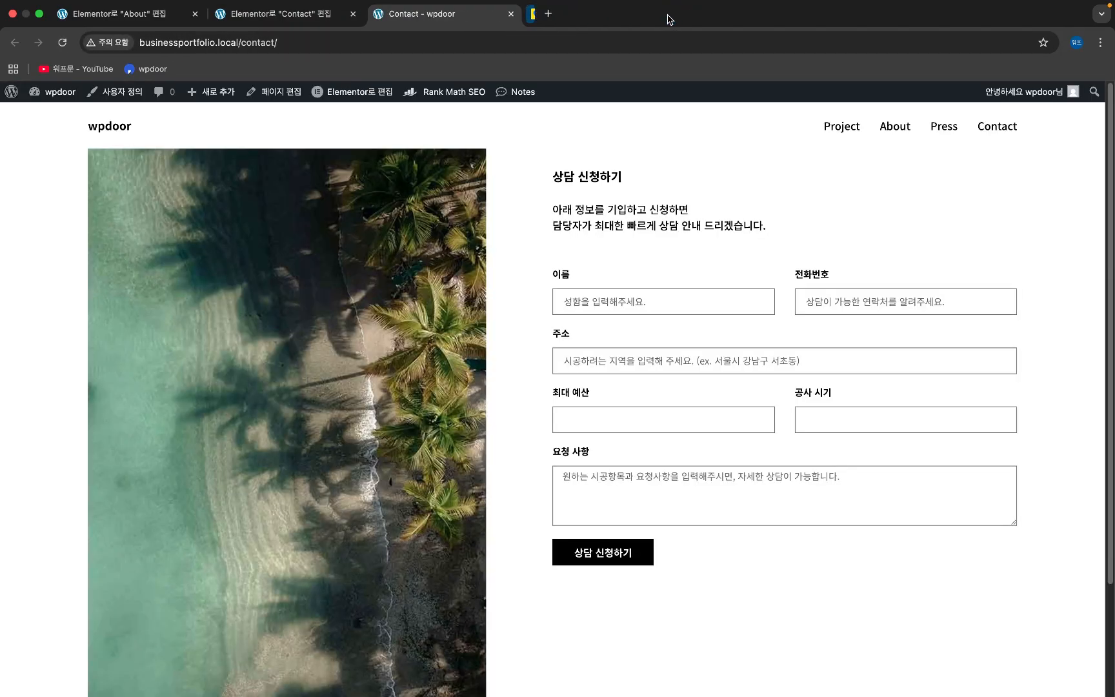
pyautogui.click(669, 14)
pyautogui.scroll(-3, 284, 294)
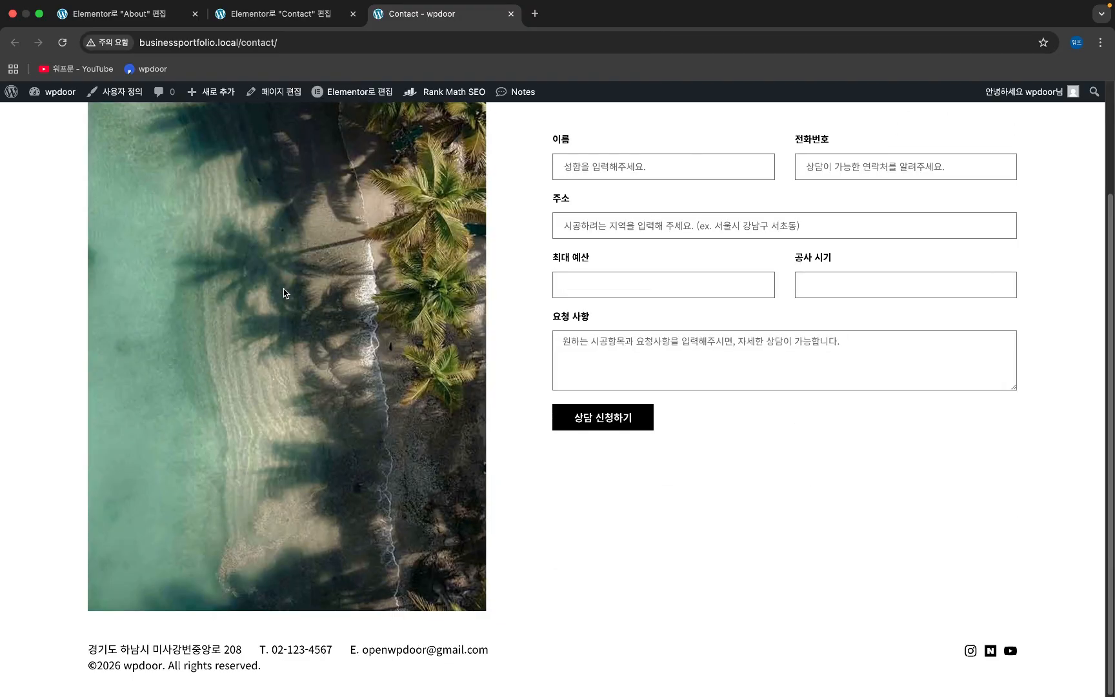
pyautogui.scroll(3, 284, 294)
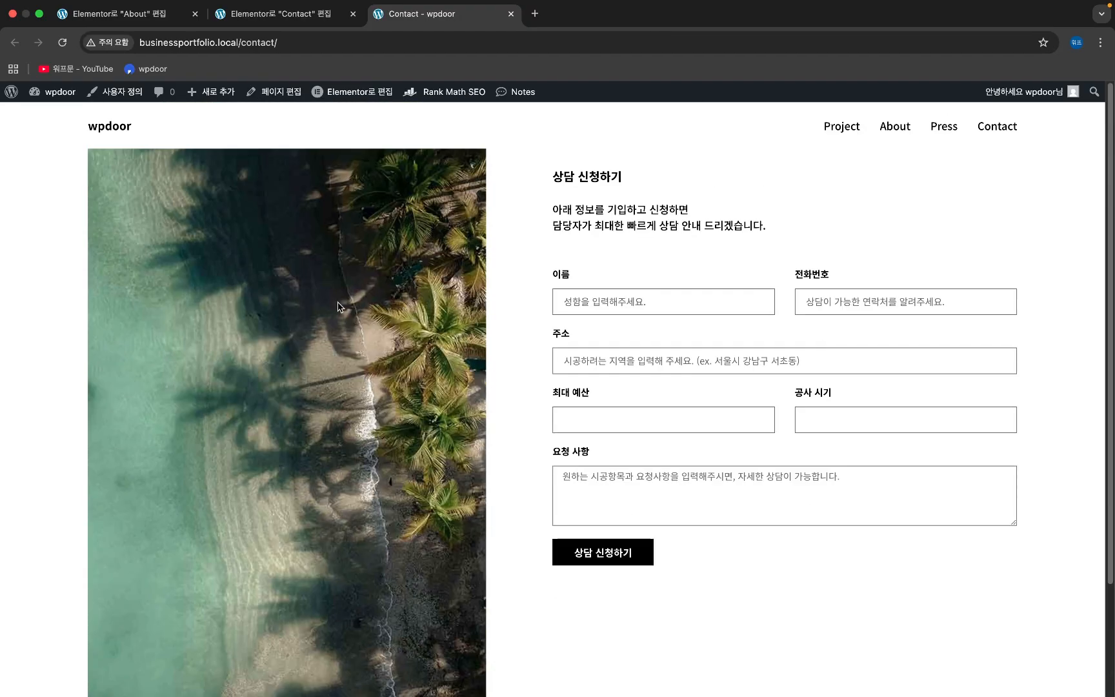
# - Inspect the name field's and submit button's computed sizes (button 152.5 × 40), then return to the editor
pyautogui.rightClick(624, 298)
pyautogui.click(646, 514)
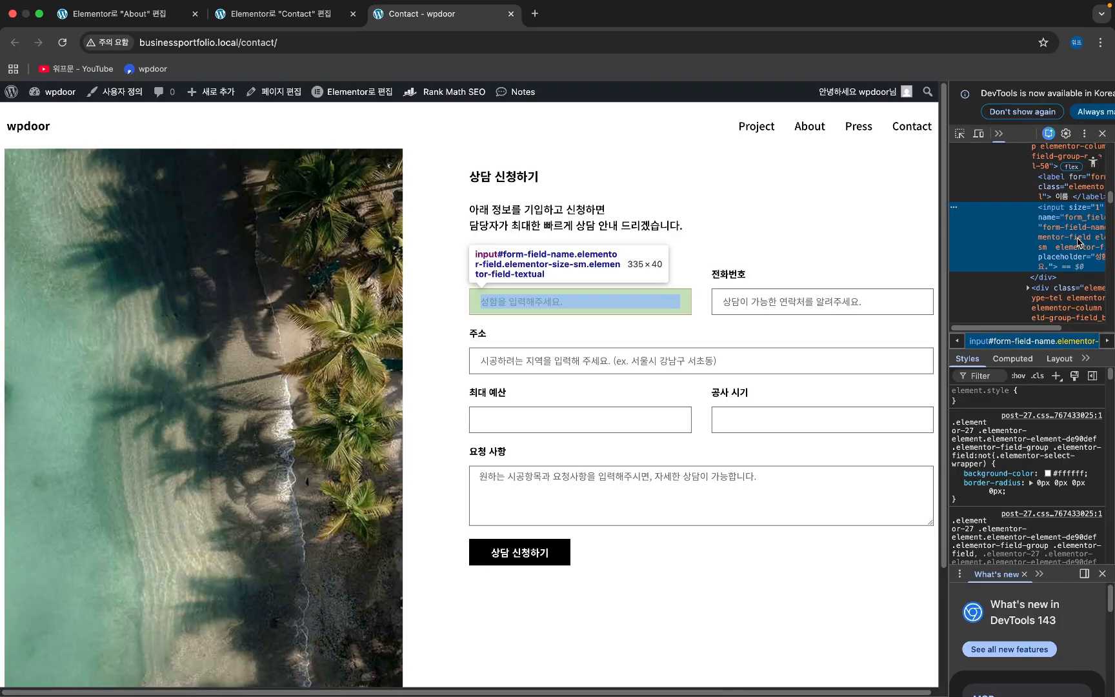
pyautogui.click(1012, 358)
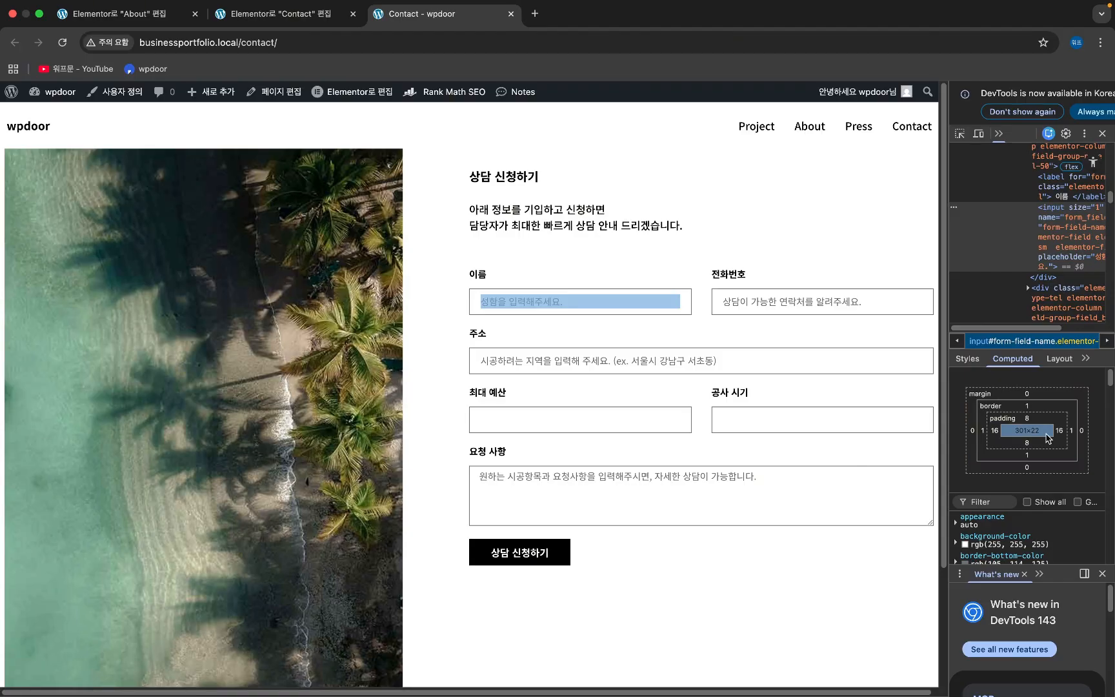
pyautogui.rightClick(559, 552)
pyautogui.click(605, 661)
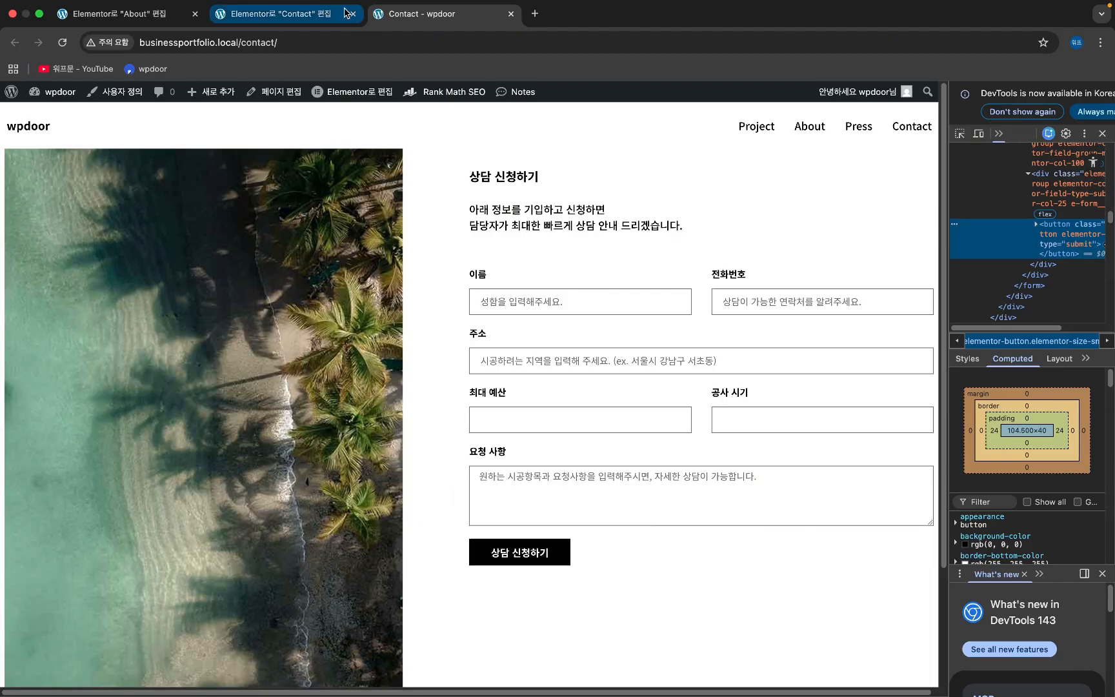
pyautogui.click(280, 14)
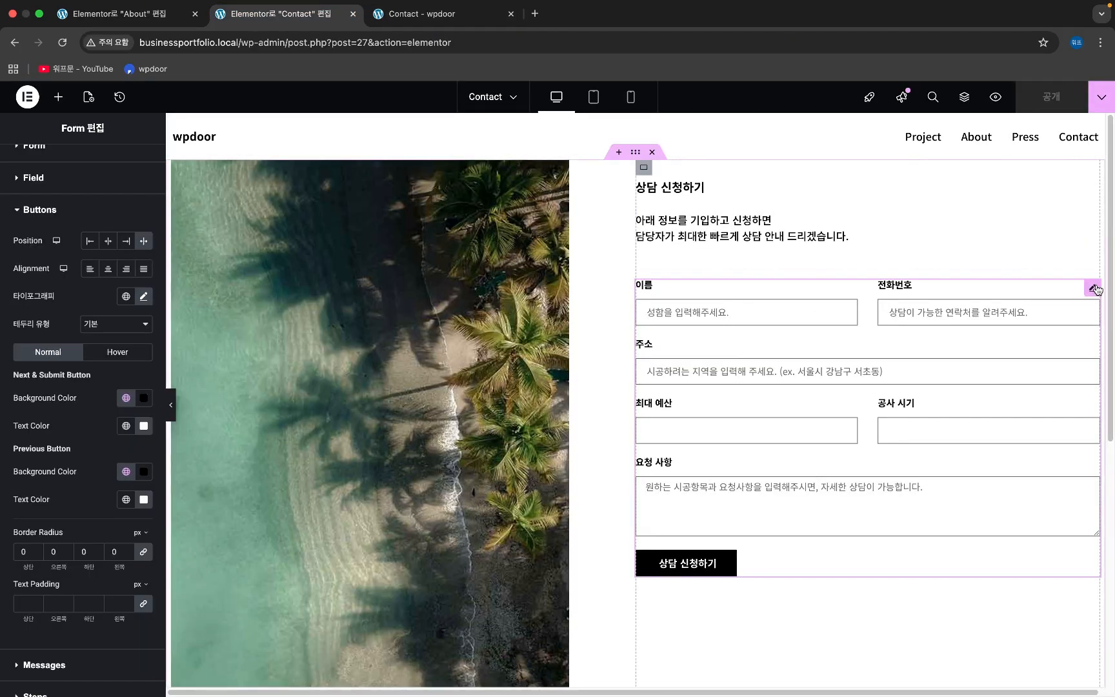
# - Try a 27 line height in the open typography settings, clear it, and re-expand the Field section
pyautogui.click(144, 299)
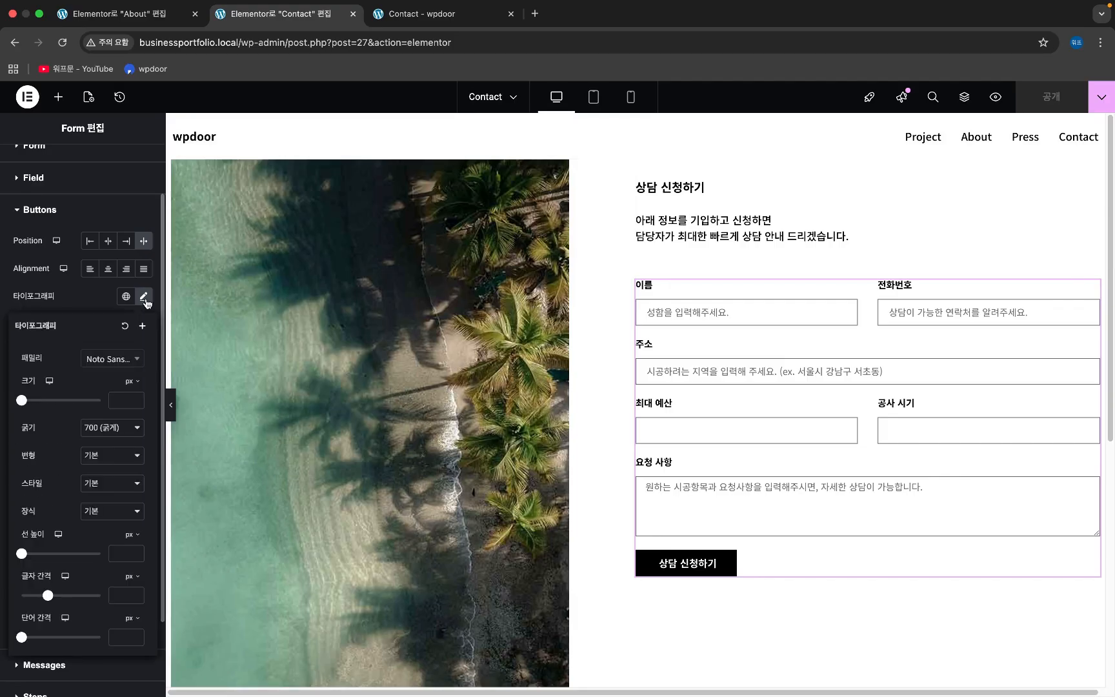
pyautogui.click(117, 551)
pyautogui.write('27')
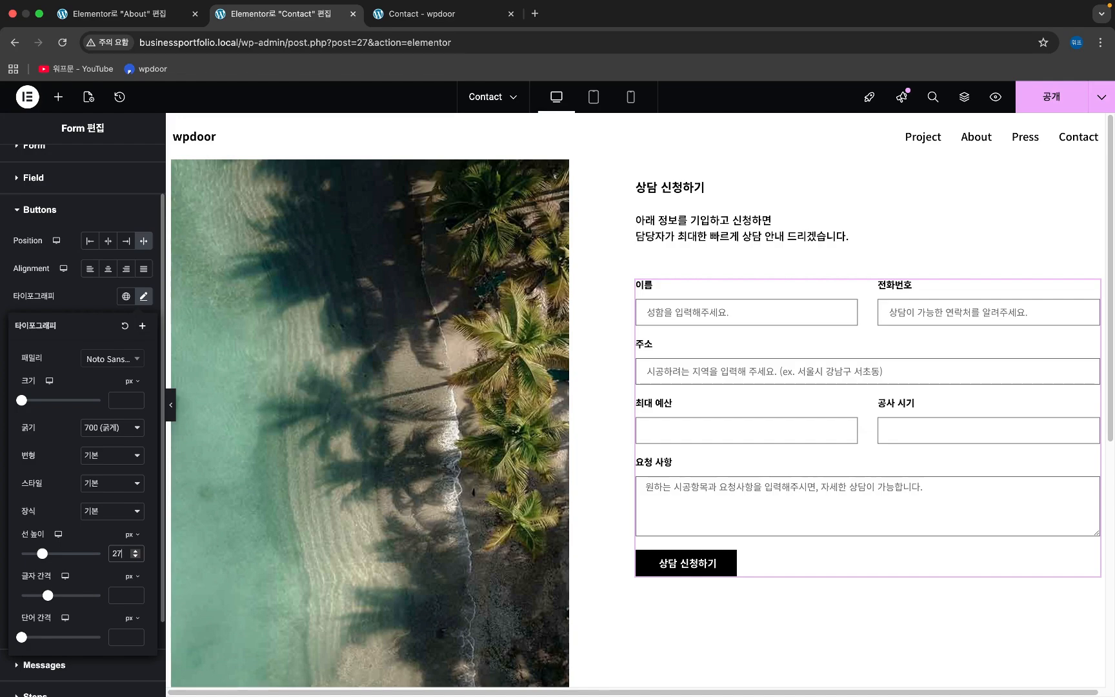
pyautogui.press('BackSpace')
pyautogui.press('BackSpace')
pyautogui.scroll(2, 115, 330)
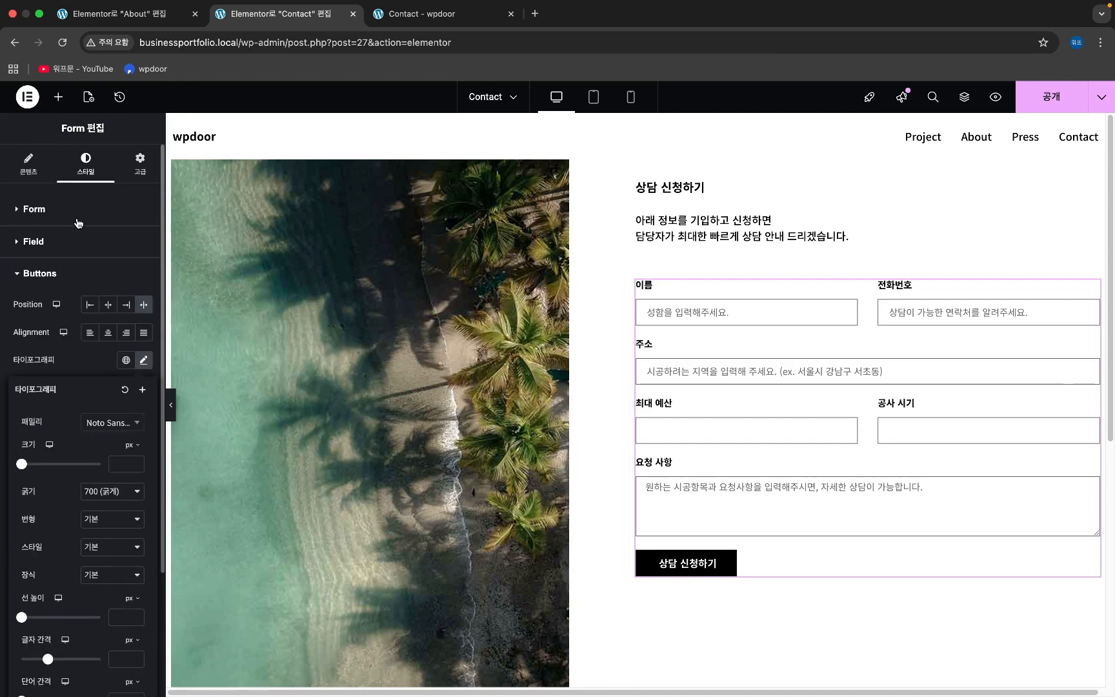
pyautogui.click(79, 220)
pyautogui.scroll(-3, 87, 322)
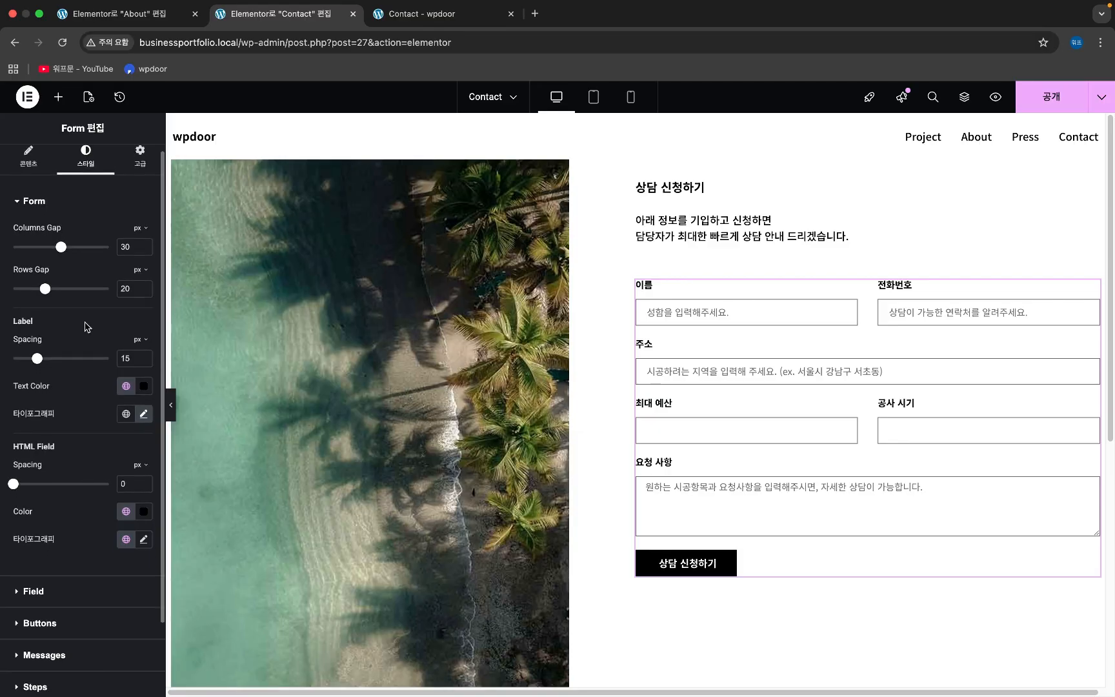
pyautogui.click(91, 514)
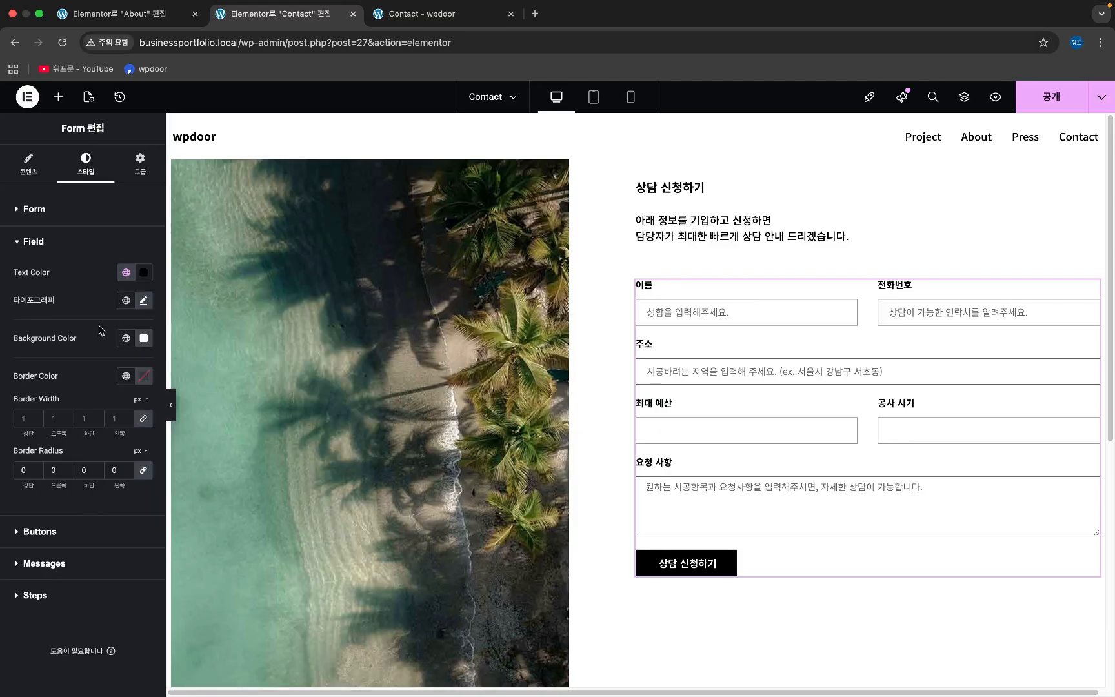
# - Set the form fields' typography line height to 27, then step it up to 29
pyautogui.click(144, 301)
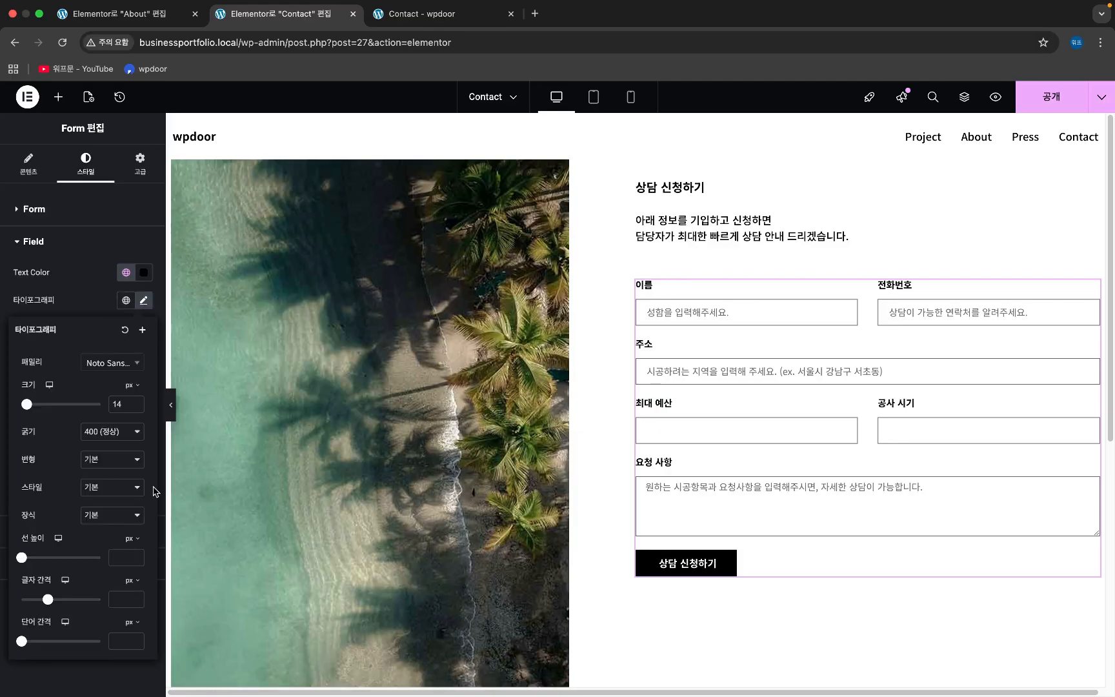
pyautogui.click(115, 556)
pyautogui.write('27')
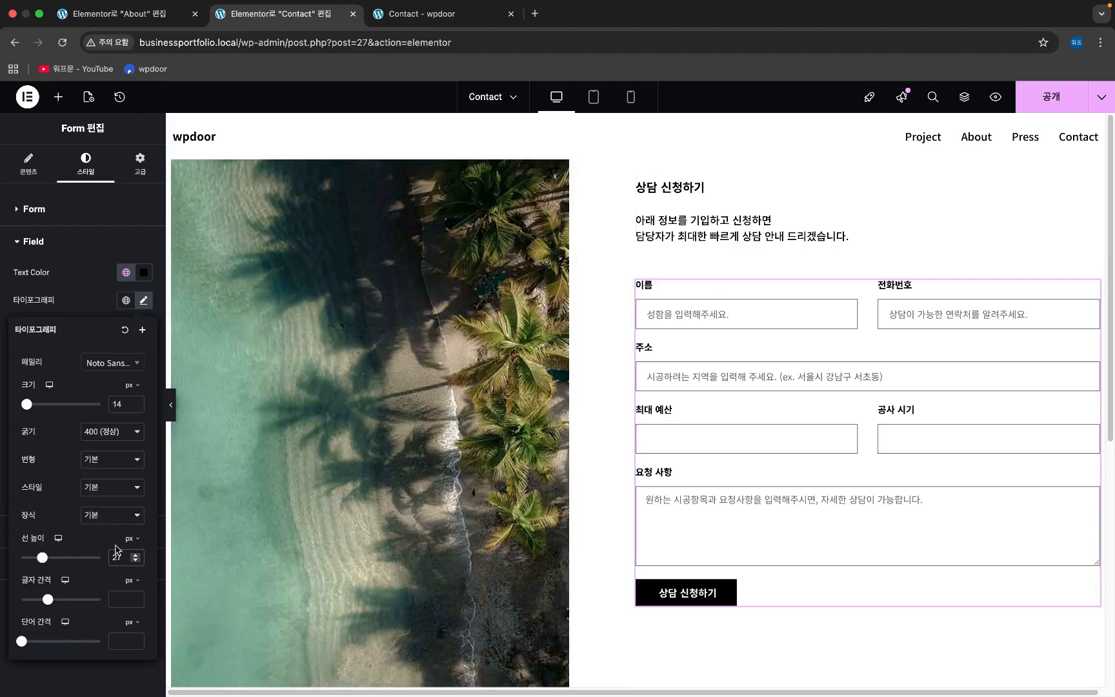
pyautogui.click(143, 548)
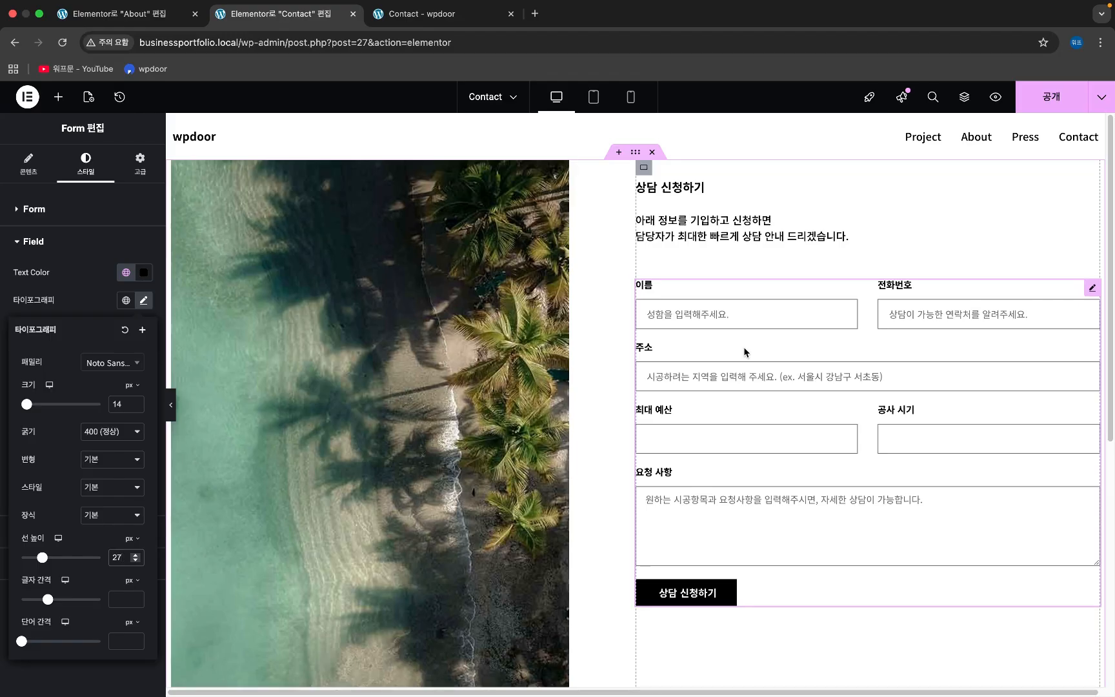
pyautogui.click(136, 554)
pyautogui.click(135, 554)
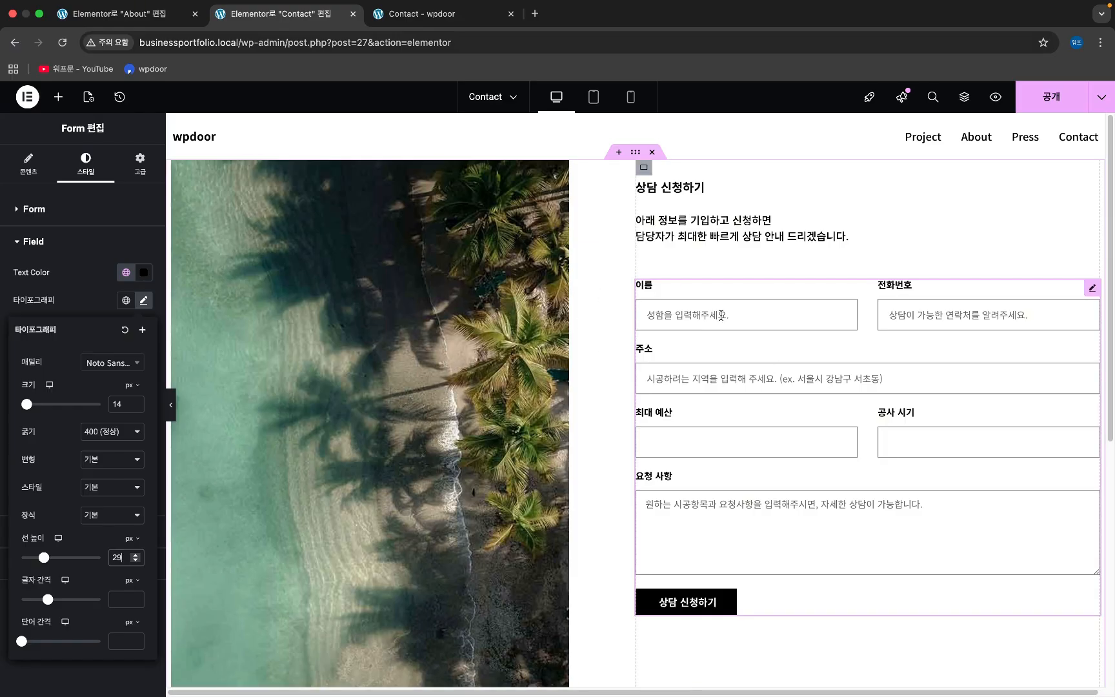
pyautogui.click(87, 308)
# - Set the submit button's typography line height to 60, replacing a trial value of 40
pyautogui.click(64, 541)
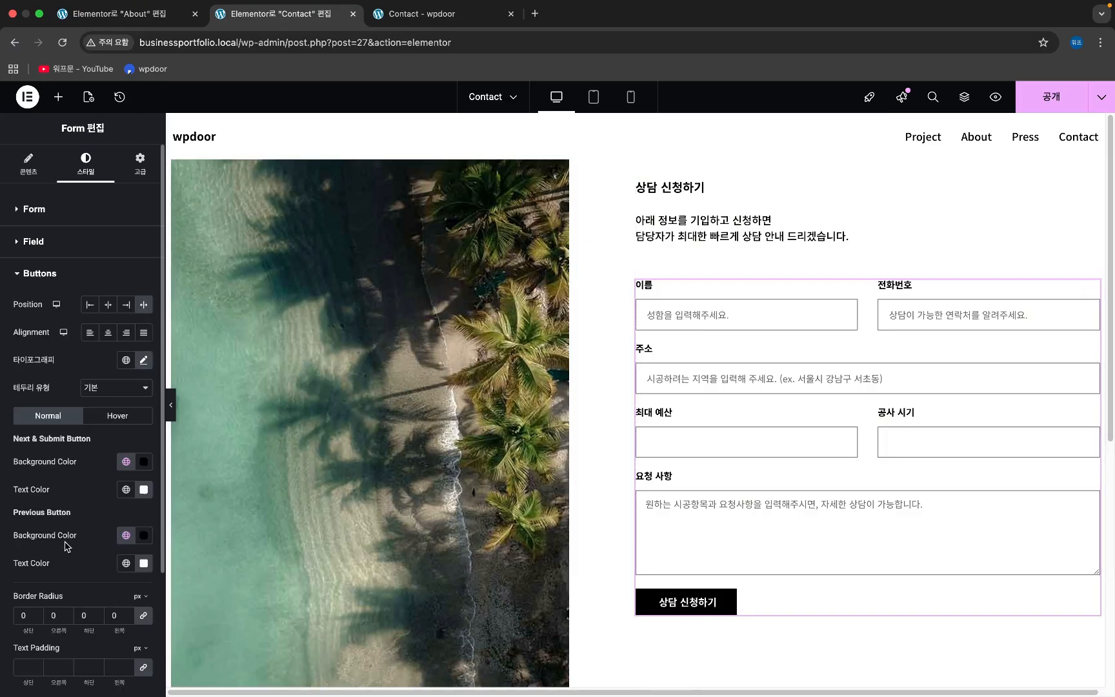
pyautogui.scroll(-4, 85, 473)
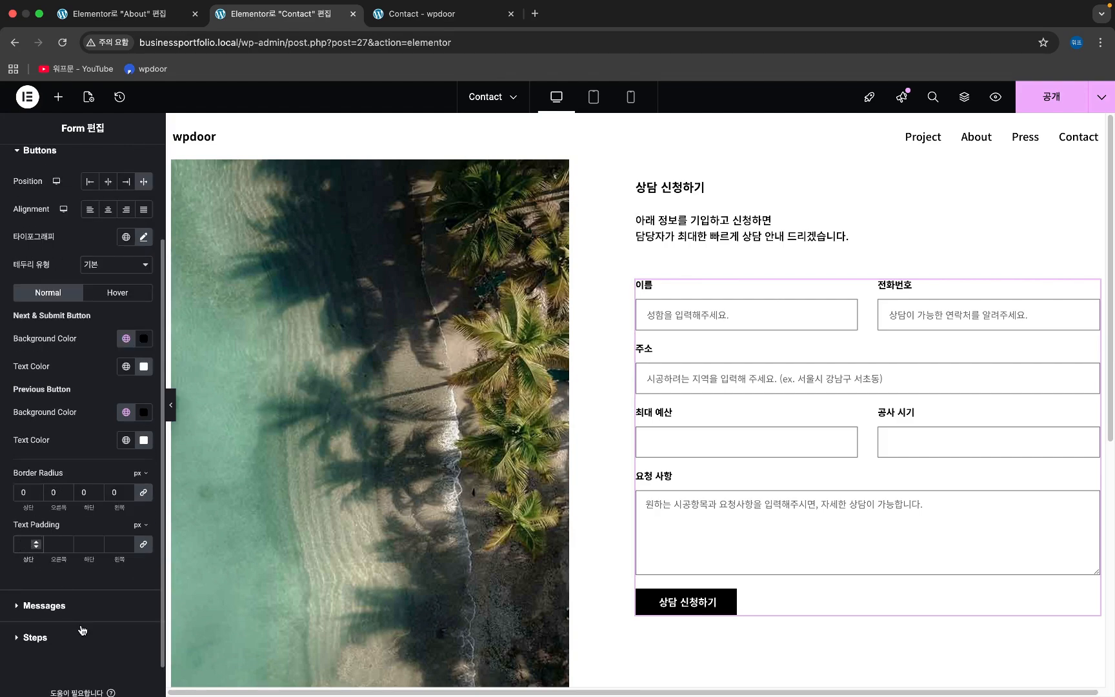
pyautogui.write('0')
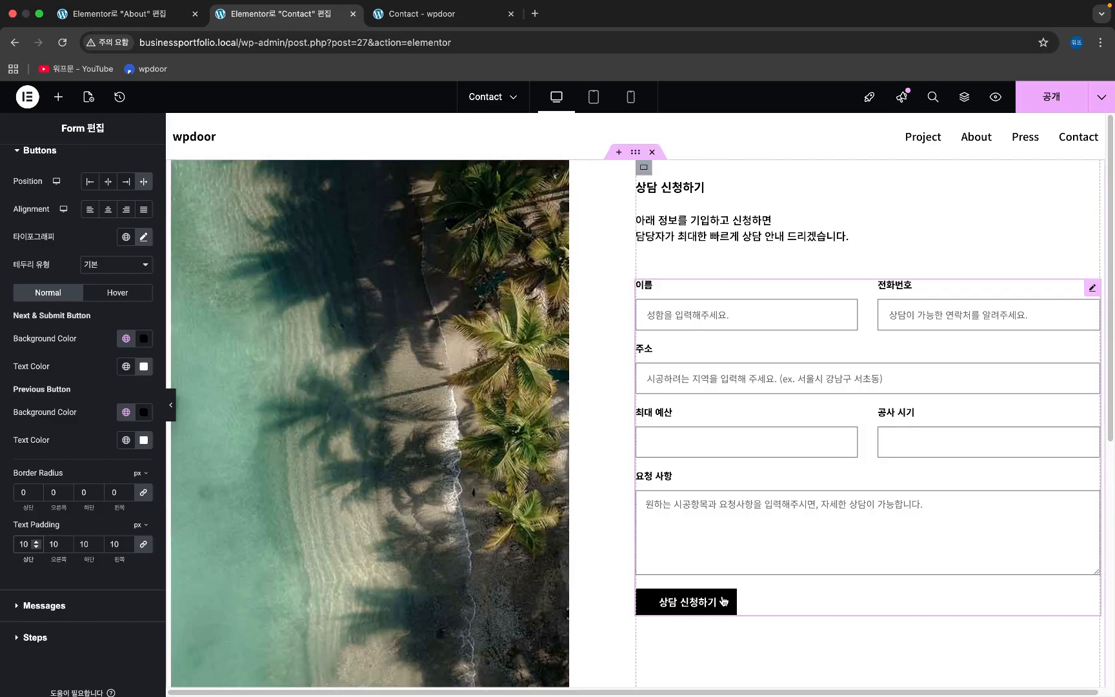
pyautogui.click(144, 240)
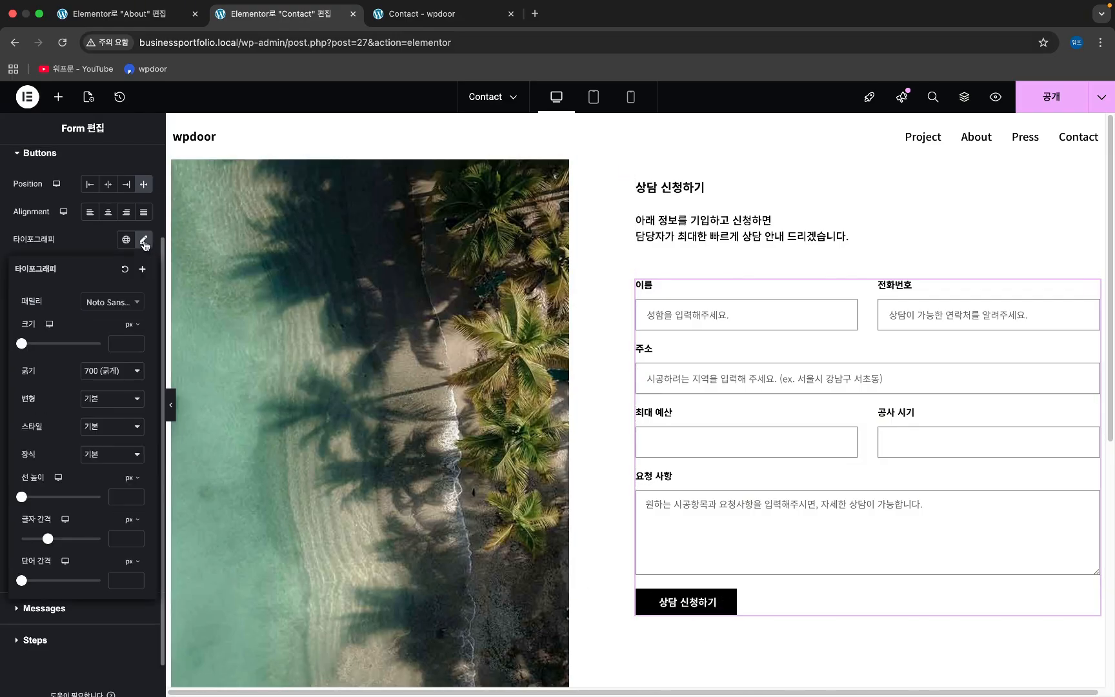
pyautogui.click(119, 497)
pyautogui.write('40')
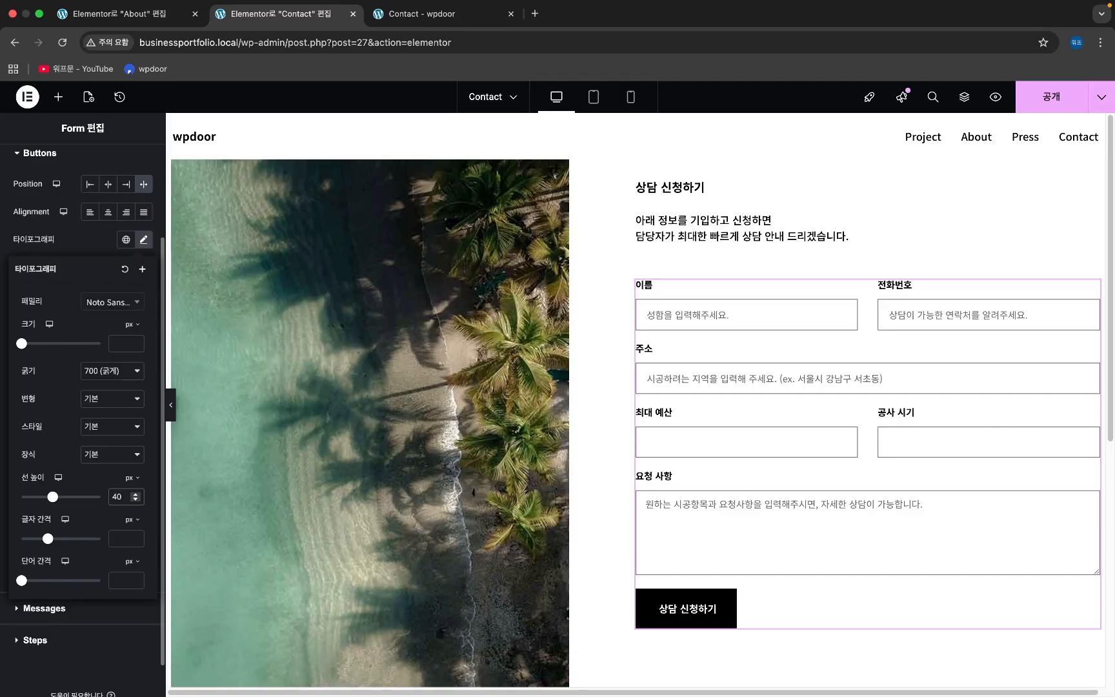
pyautogui.press('BackSpace')
pyautogui.press('BackSpace')
pyautogui.write('60')
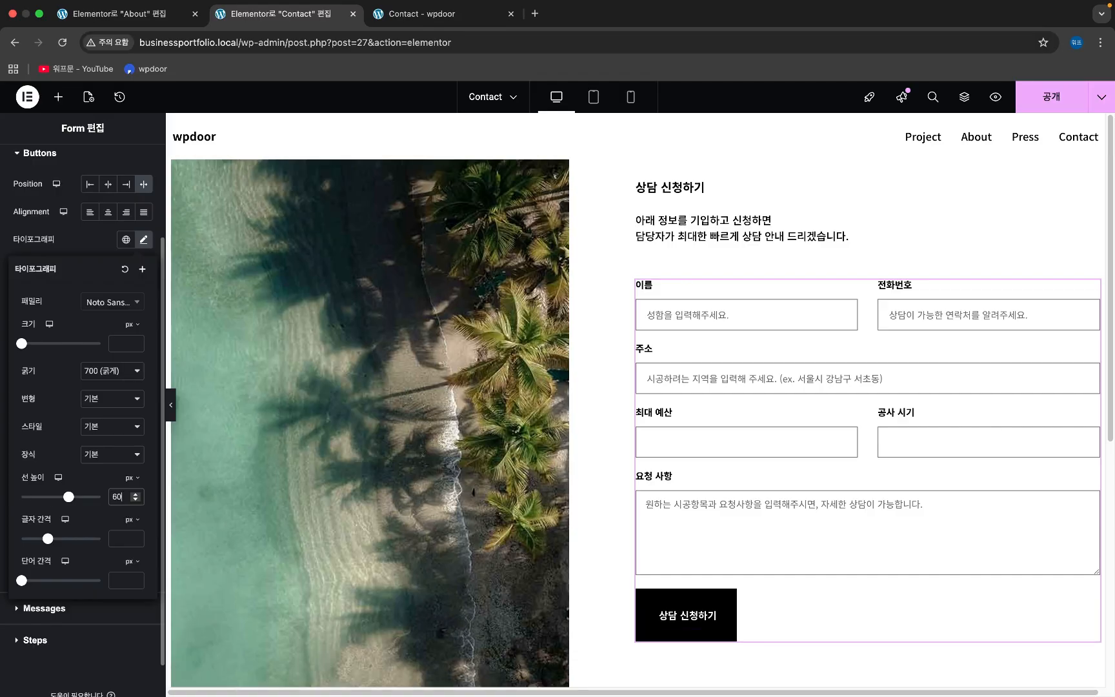
pyautogui.click(95, 252)
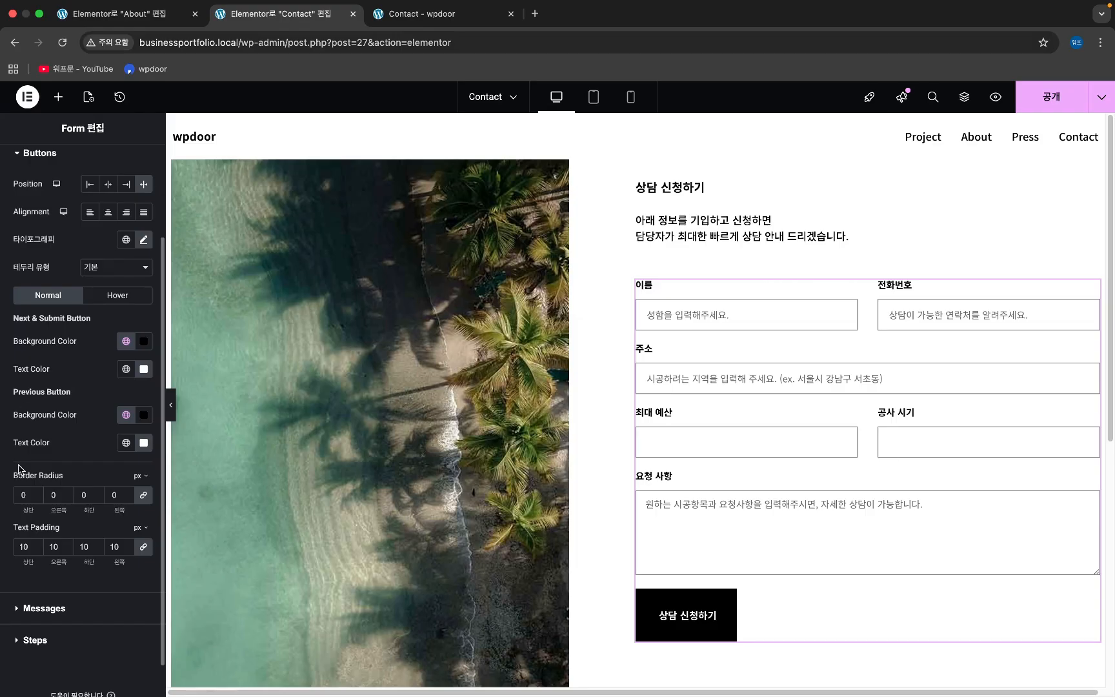
# - Set the submit button's linked text padding to 0 on every side
pyautogui.doubleClick(23, 546)
pyautogui.write('0')
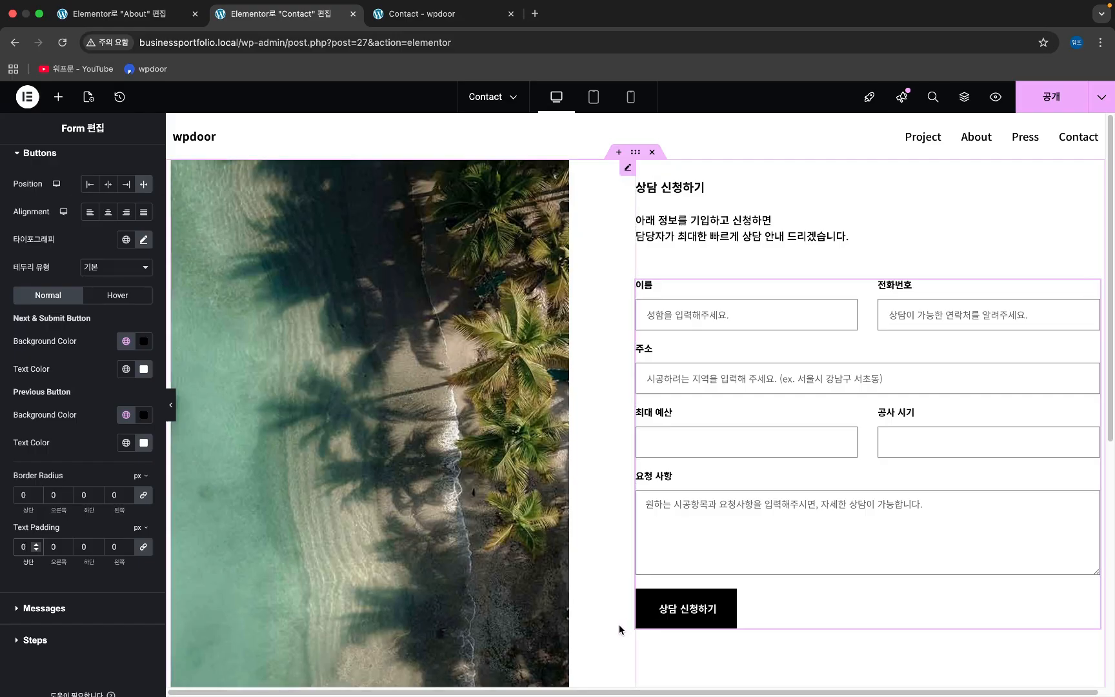
pyautogui.scroll(4, 78, 290)
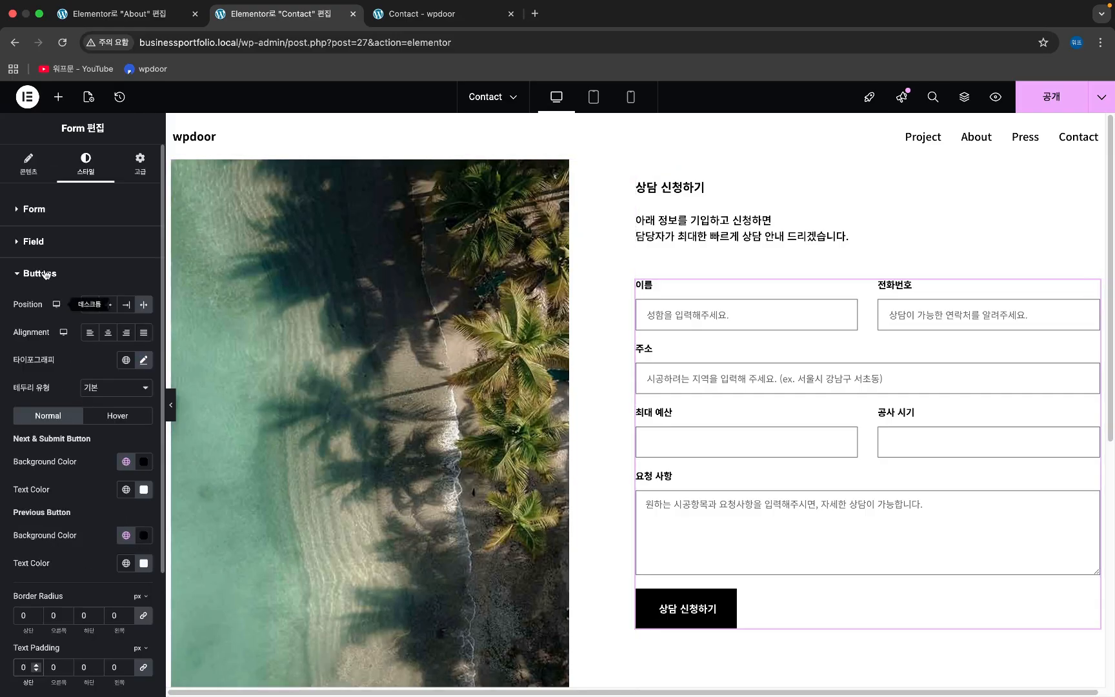
# - Change the submit button's column width from Default to 30%, keeping size Small
pyautogui.click(35, 173)
pyautogui.scroll(-1, 44, 650)
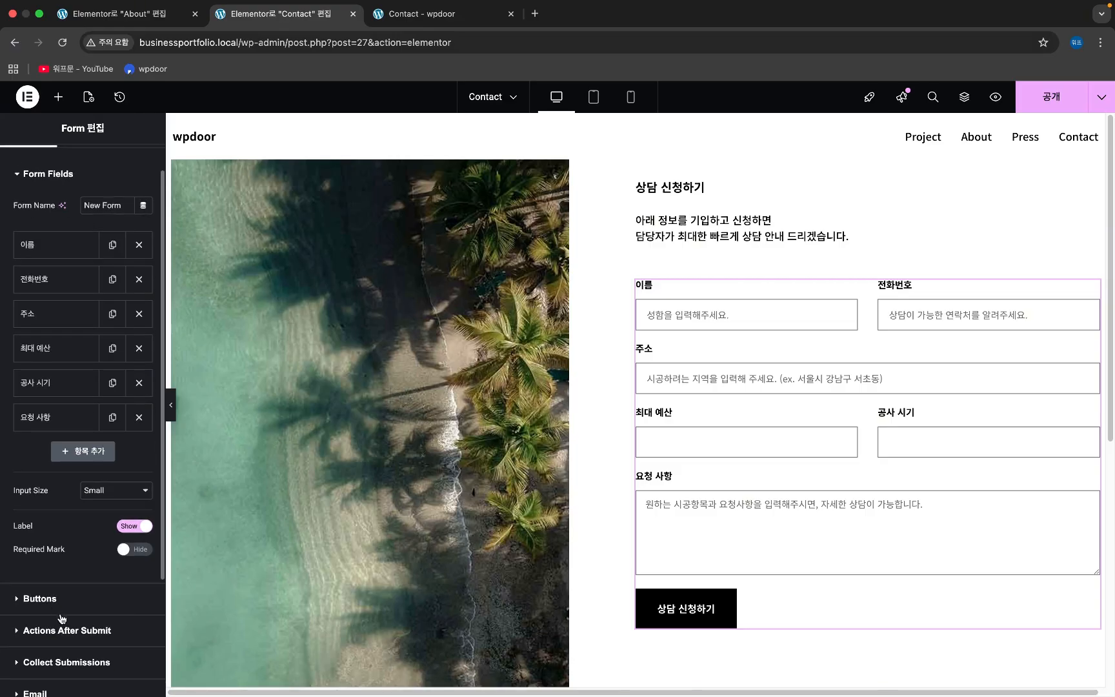
pyautogui.click(68, 609)
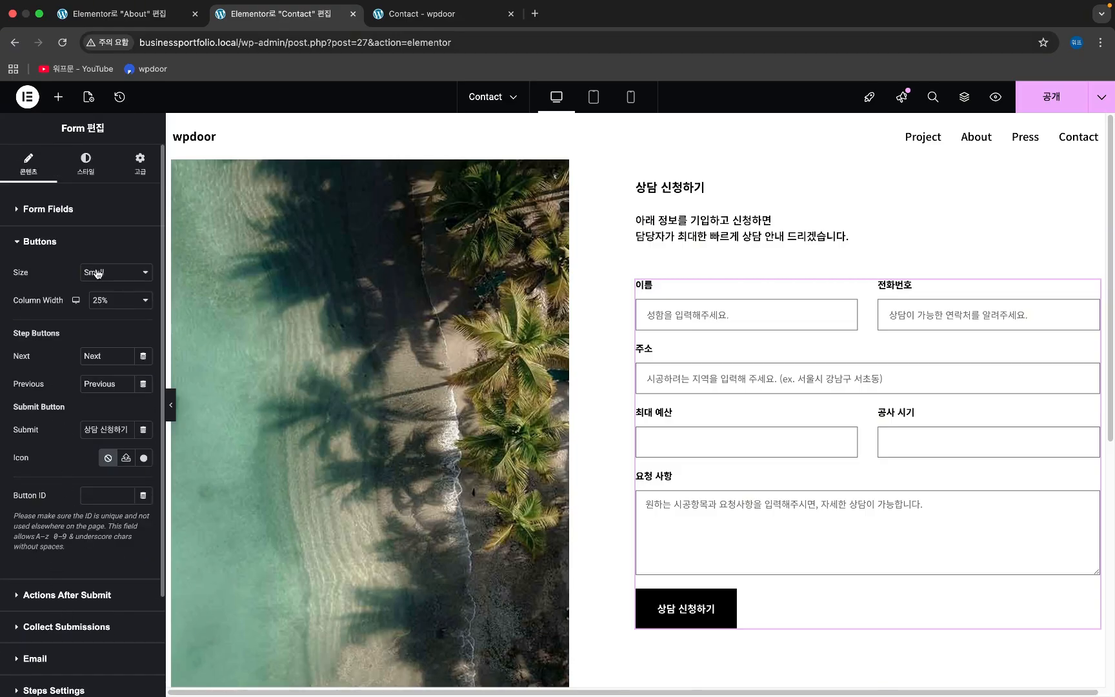
pyautogui.click(114, 306)
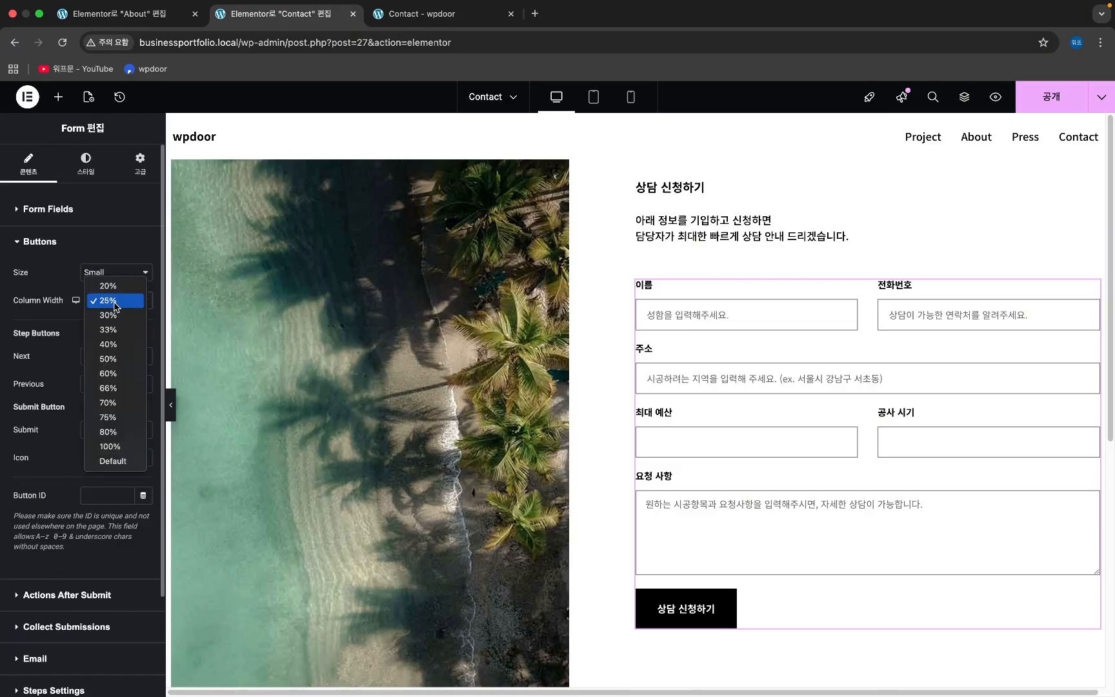
pyautogui.click(38, 280)
pyautogui.click(116, 278)
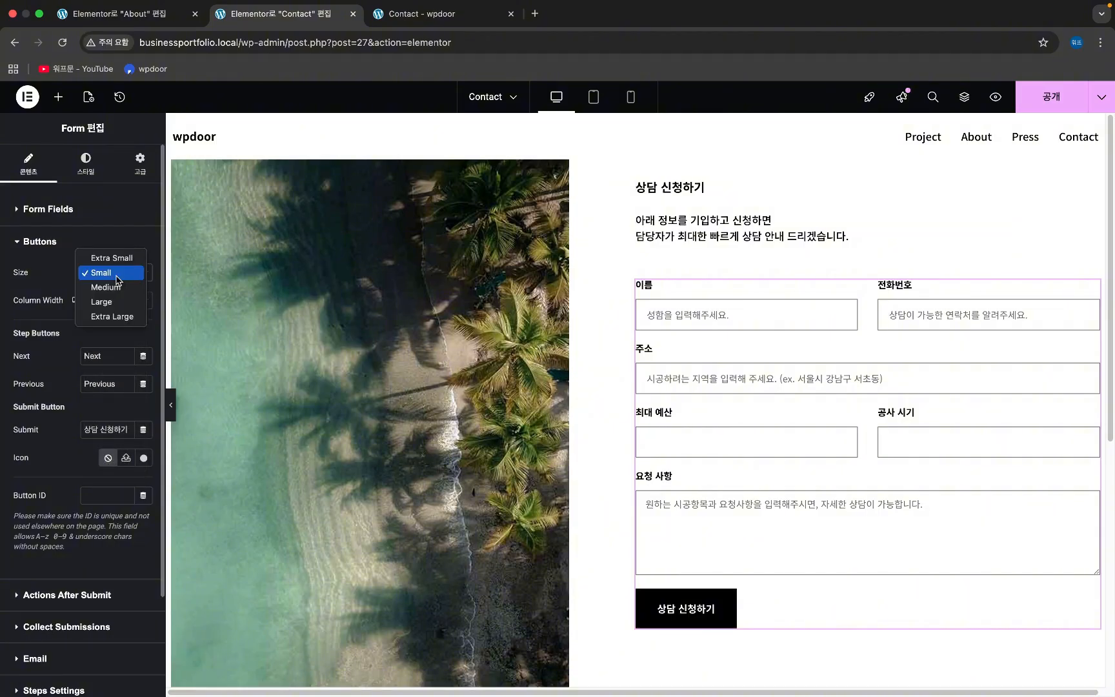
pyautogui.click(55, 285)
pyautogui.click(124, 303)
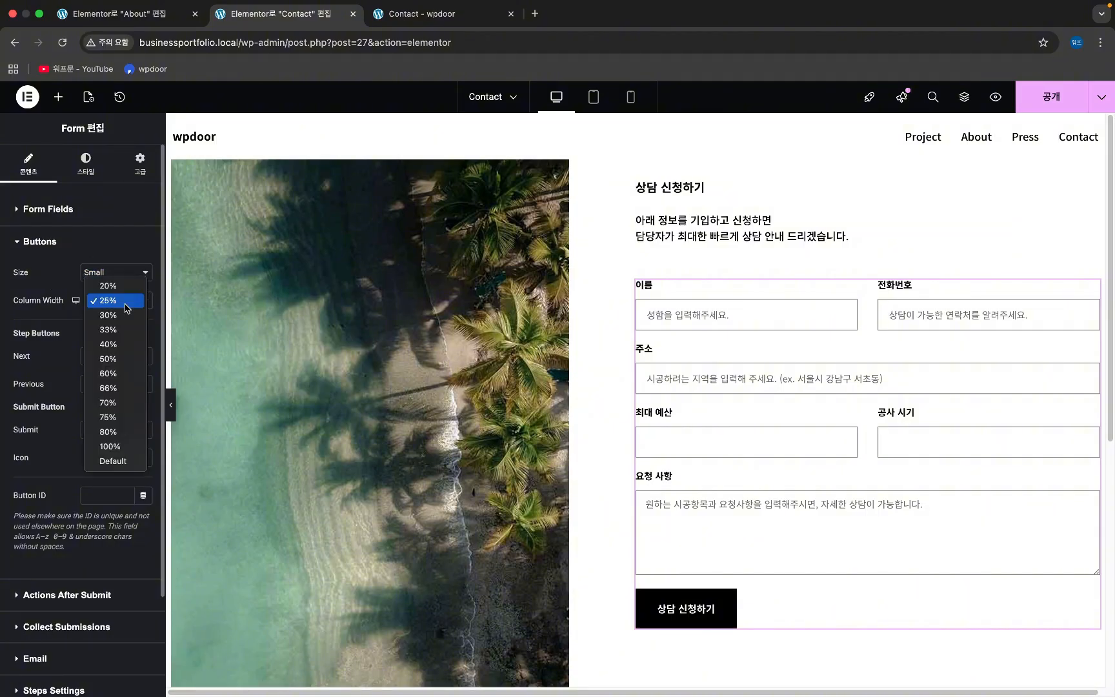
pyautogui.click(102, 461)
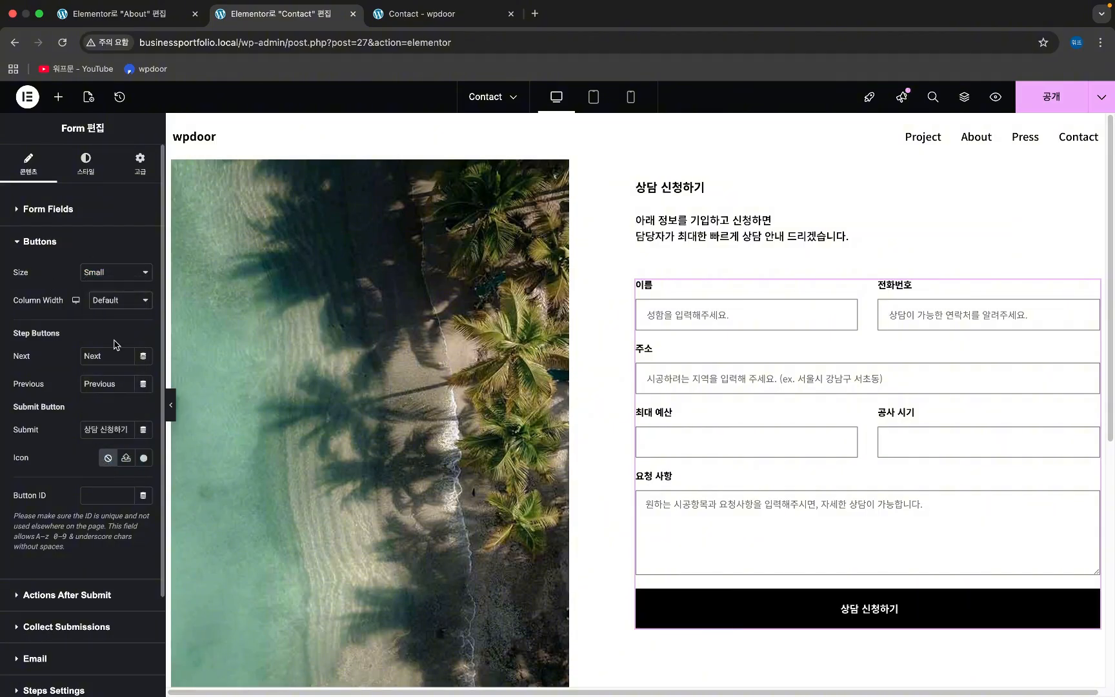
pyautogui.click(116, 302)
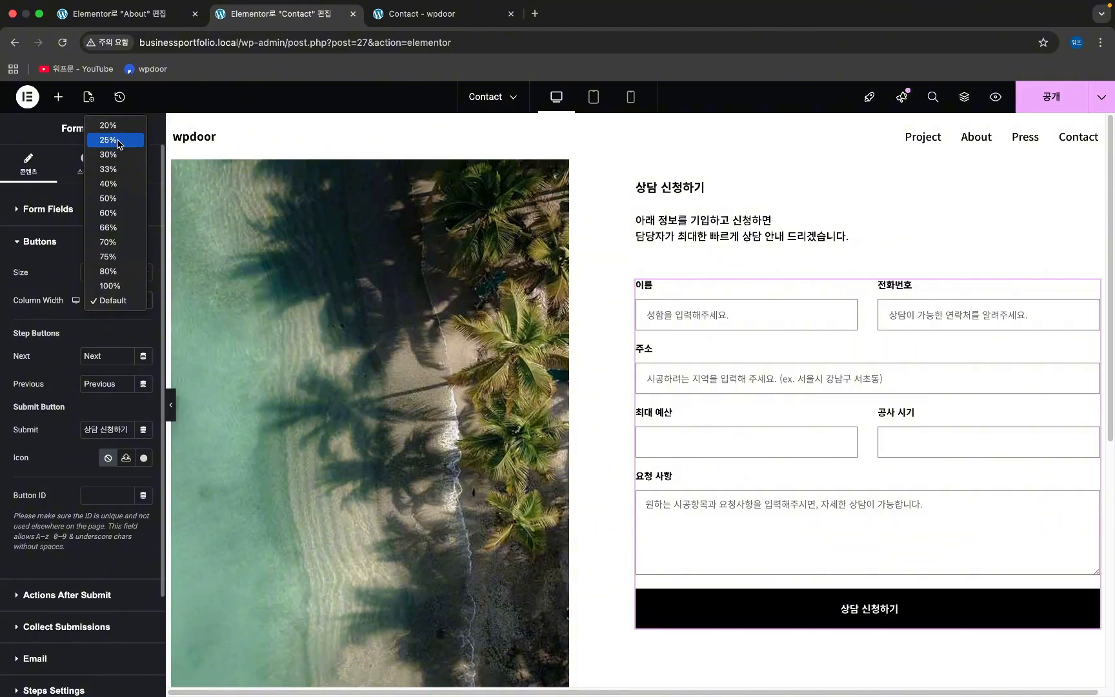
pyautogui.click(119, 154)
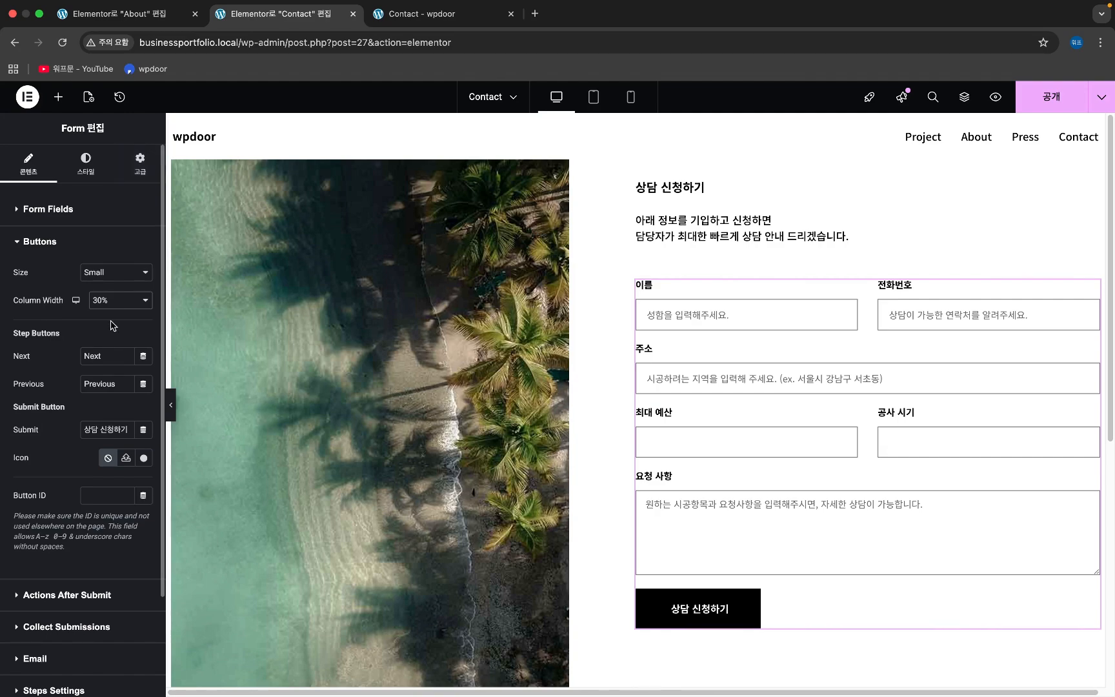
pyautogui.click(120, 301)
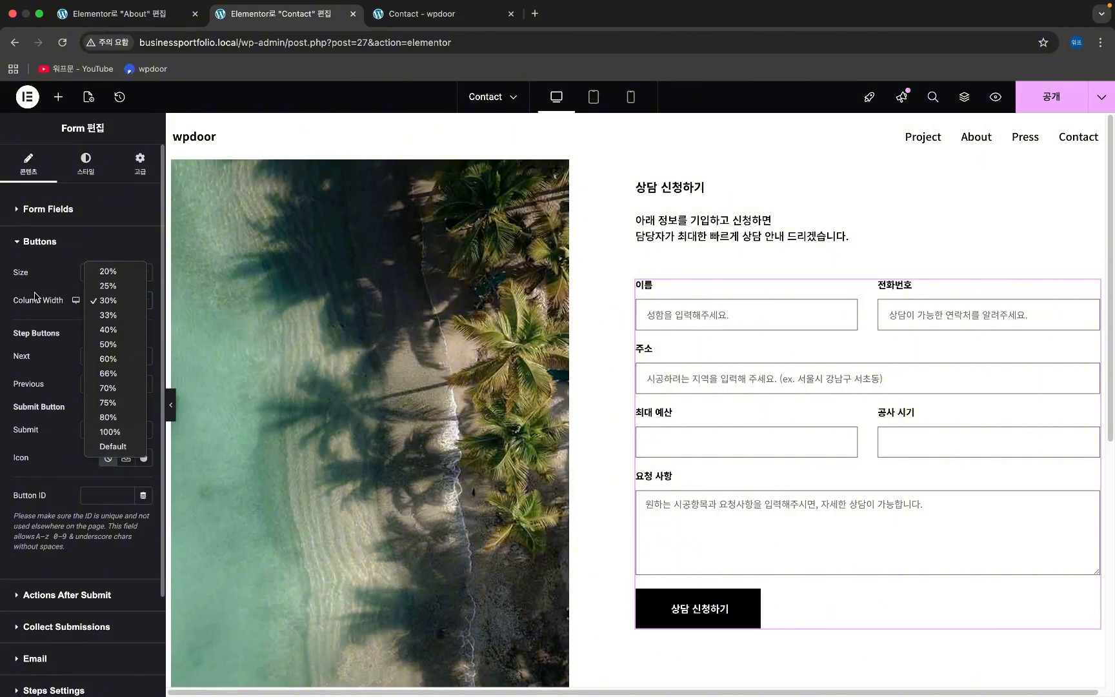
pyautogui.click(48, 273)
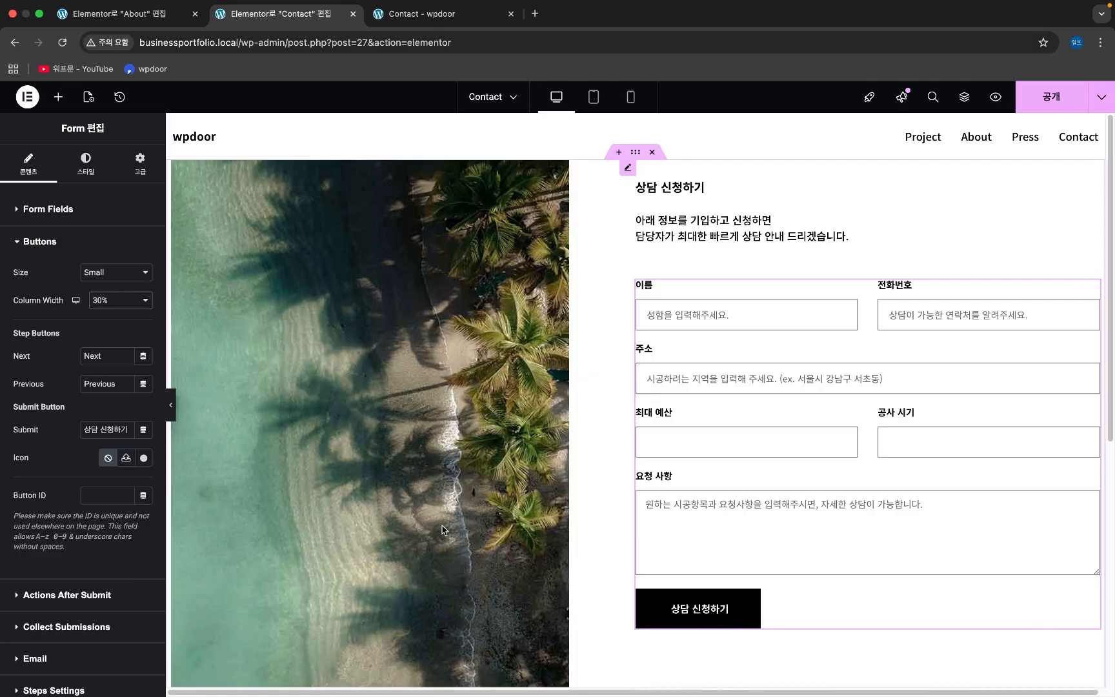
# - Return to the Style tab and publish the Contact page
pyautogui.click(118, 304)
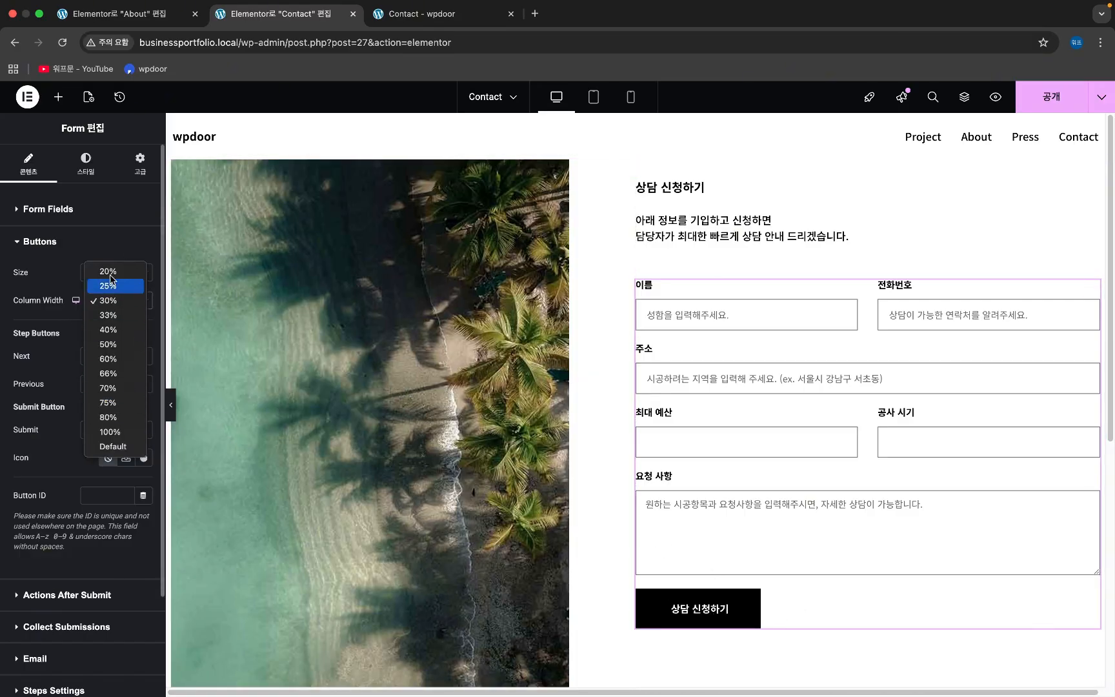
pyautogui.click(808, 607)
pyautogui.click(84, 164)
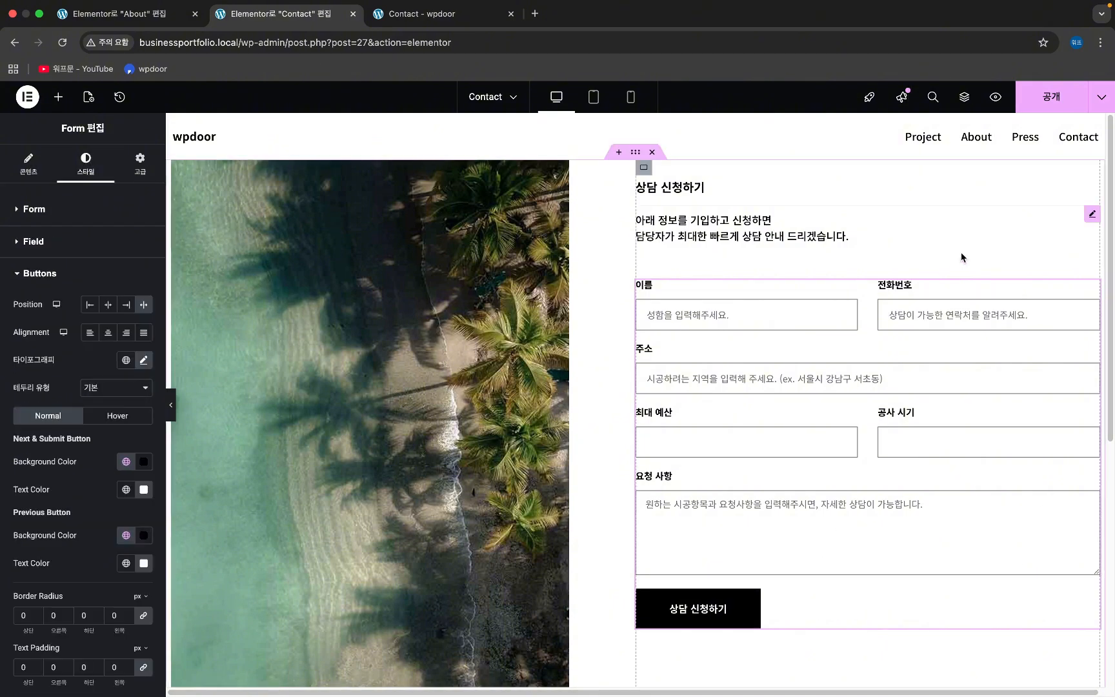
pyautogui.click(1052, 97)
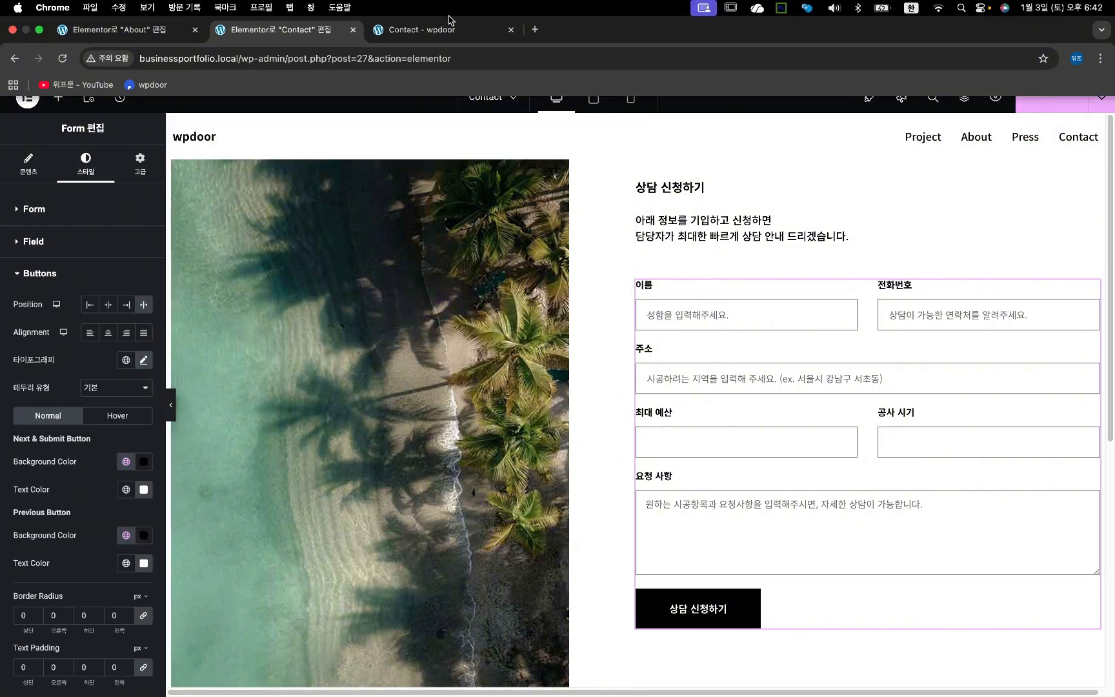
# - Reload the live 'Contact - wpdoor' page and inspect its name input field with 검사 (Inspect)
pyautogui.click(455, 29)
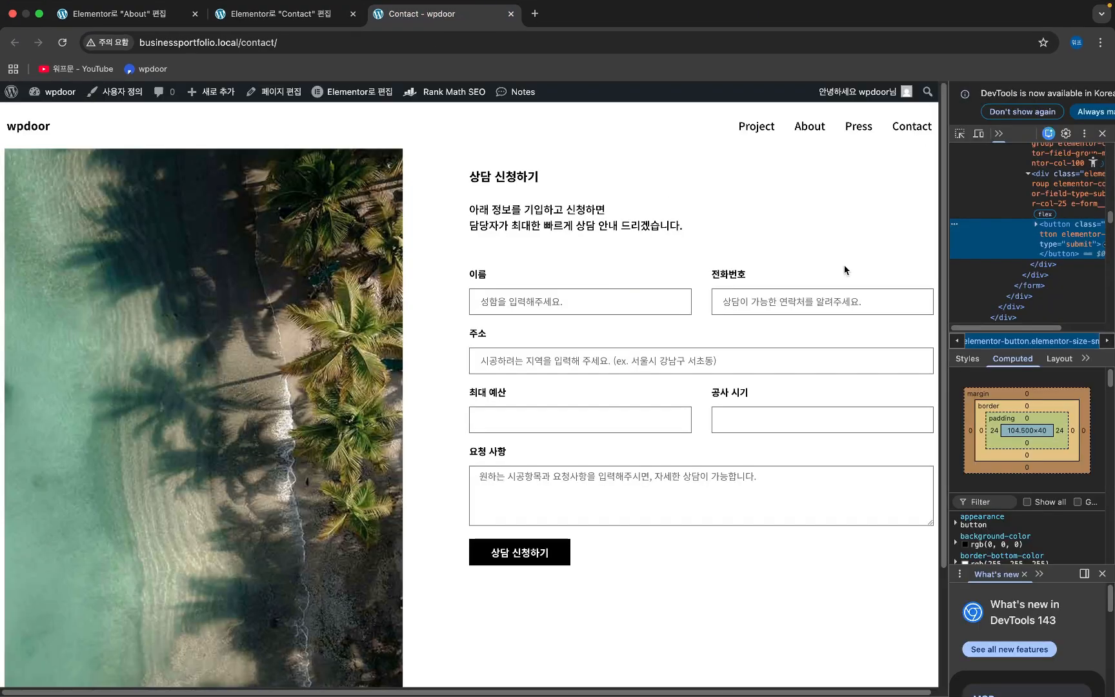
pyautogui.press('super+r')
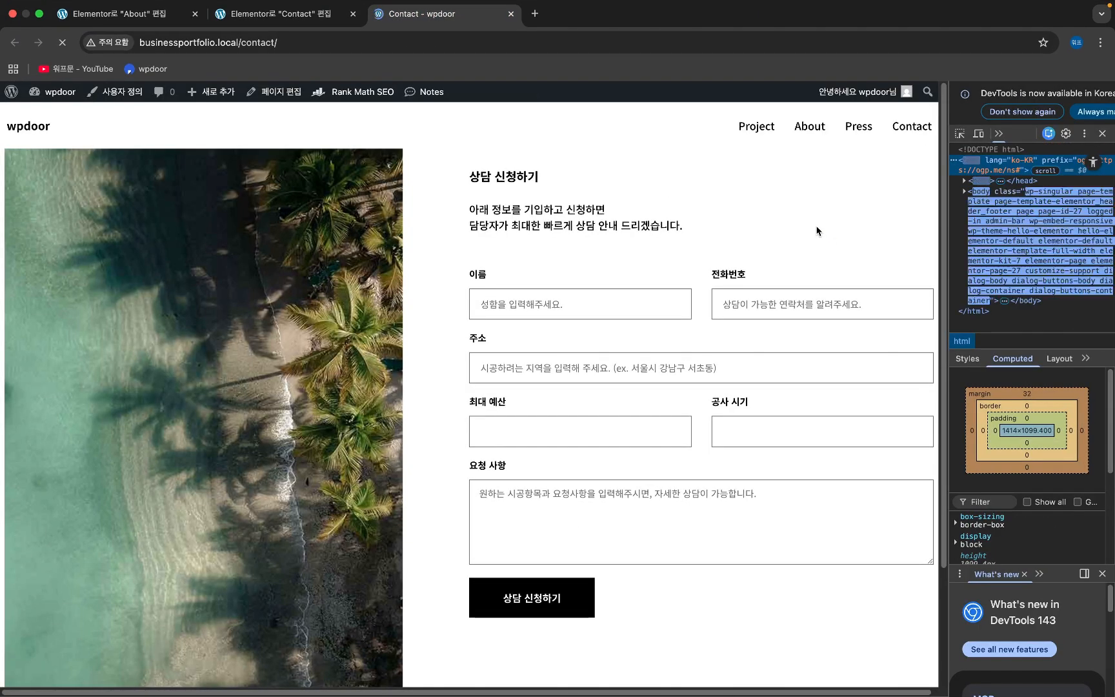
pyautogui.rightClick(603, 298)
pyautogui.click(643, 520)
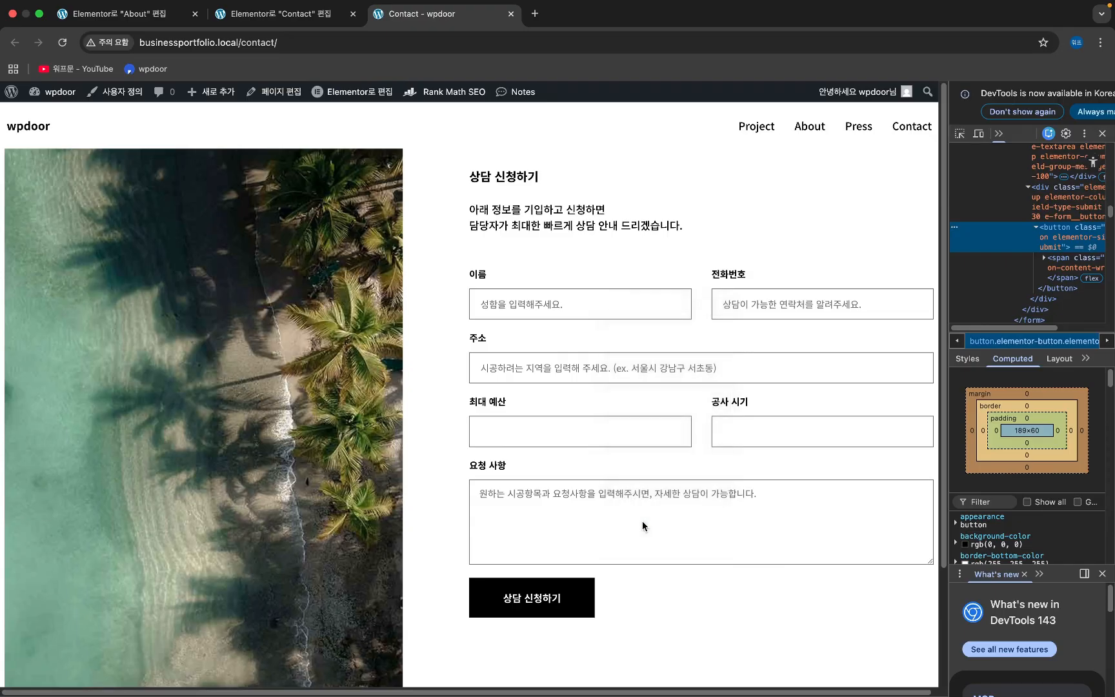
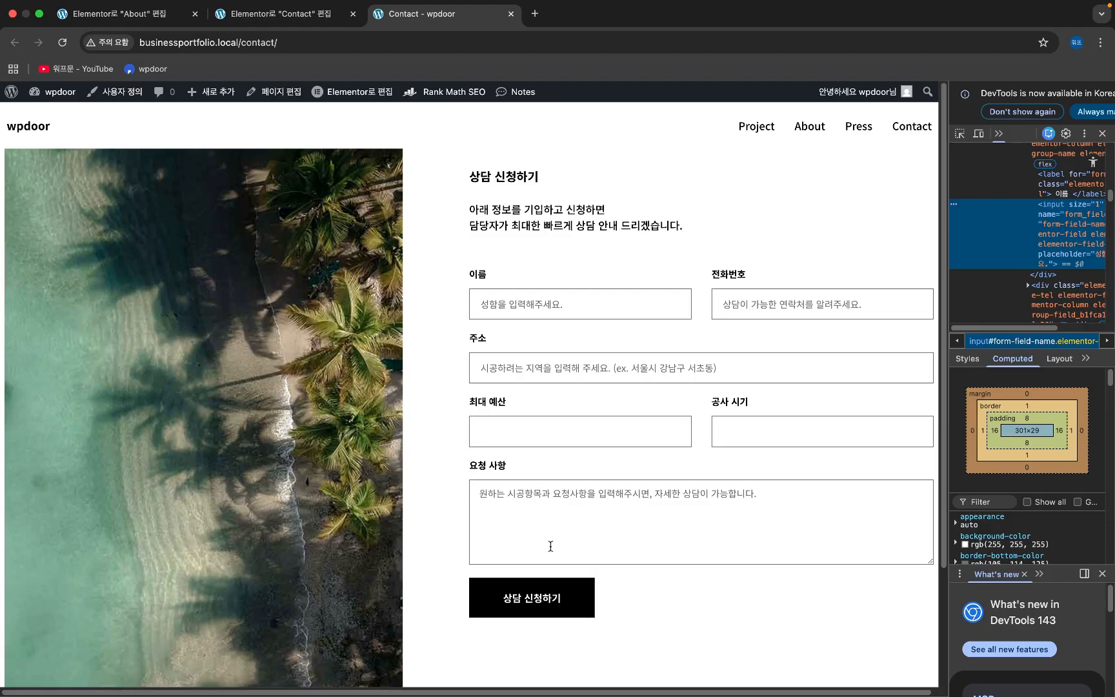
# - Inspect the live form's submit button, then go back to the Elementor Contact editor tab
pyautogui.rightClick(586, 599)
pyautogui.click(639, 682)
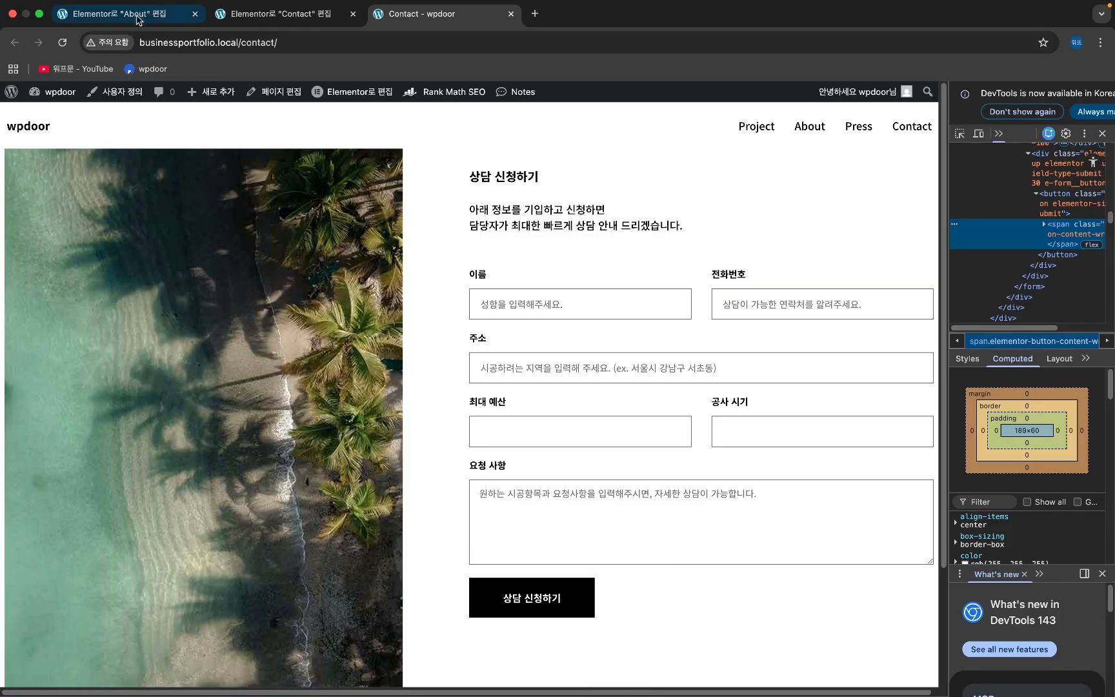
pyautogui.click(284, 16)
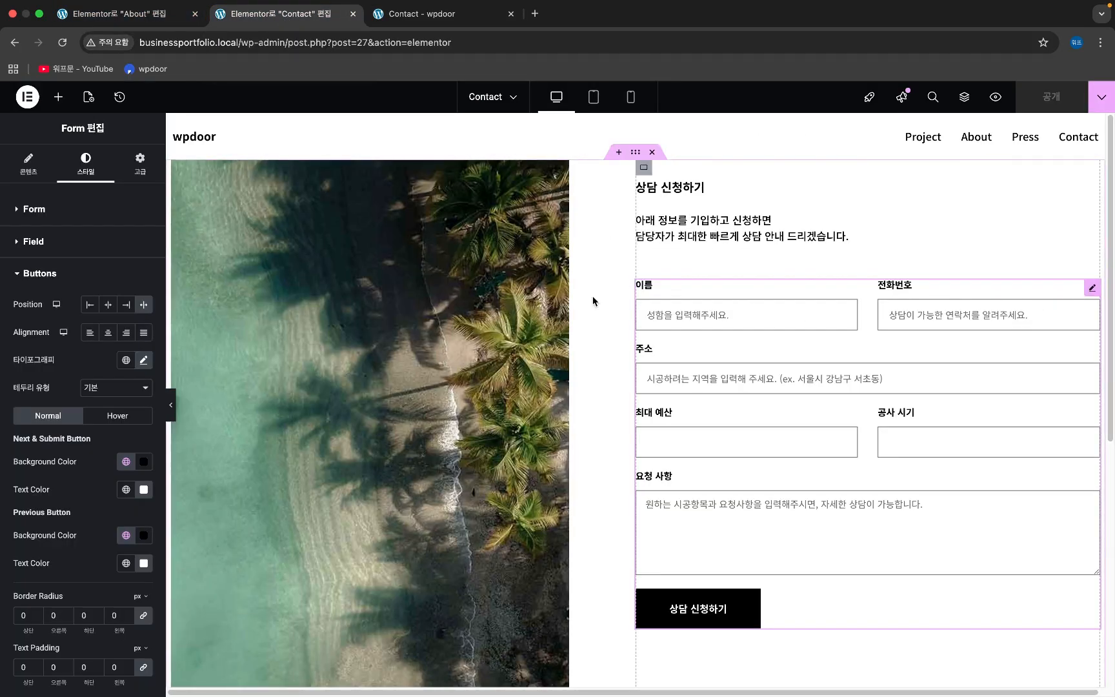
# - Set the form fields' typography line height to 27 px and publish the Contact page
pyautogui.click(89, 216)
pyautogui.click(75, 597)
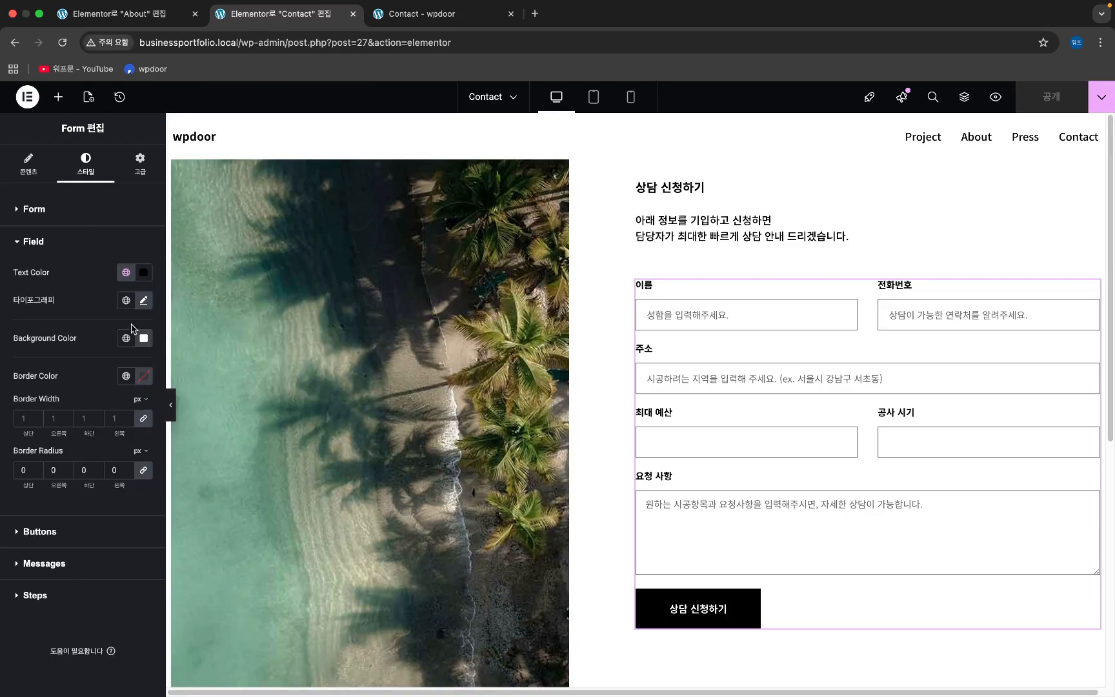
pyautogui.click(143, 300)
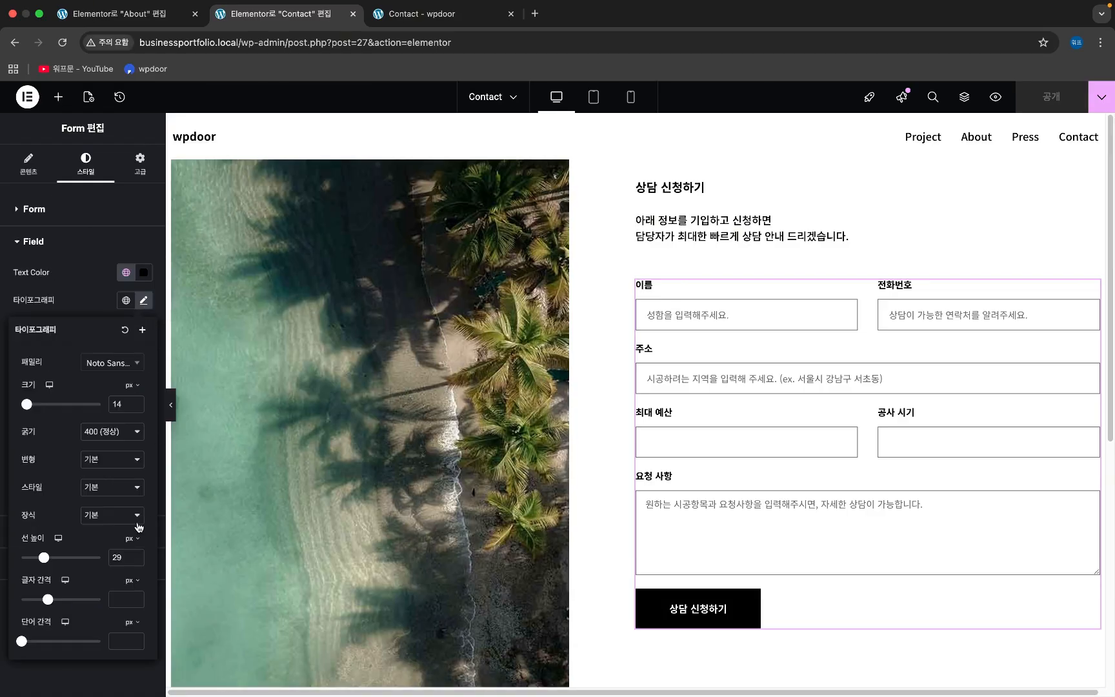
pyautogui.click(135, 564)
pyautogui.click(136, 564)
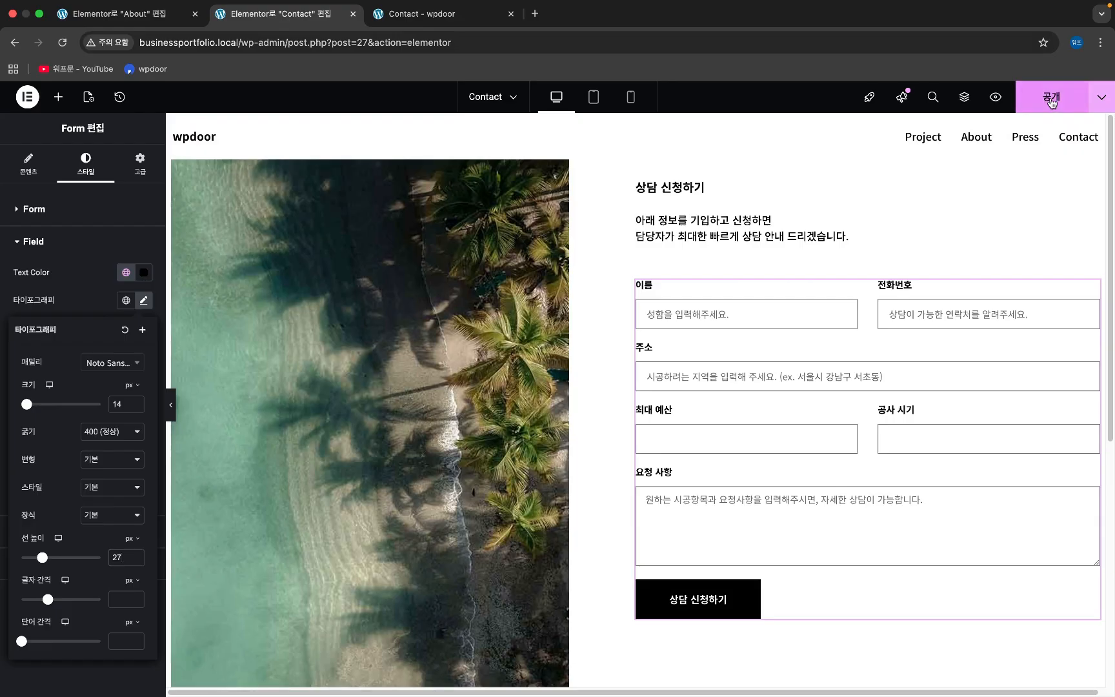
pyautogui.click(1052, 102)
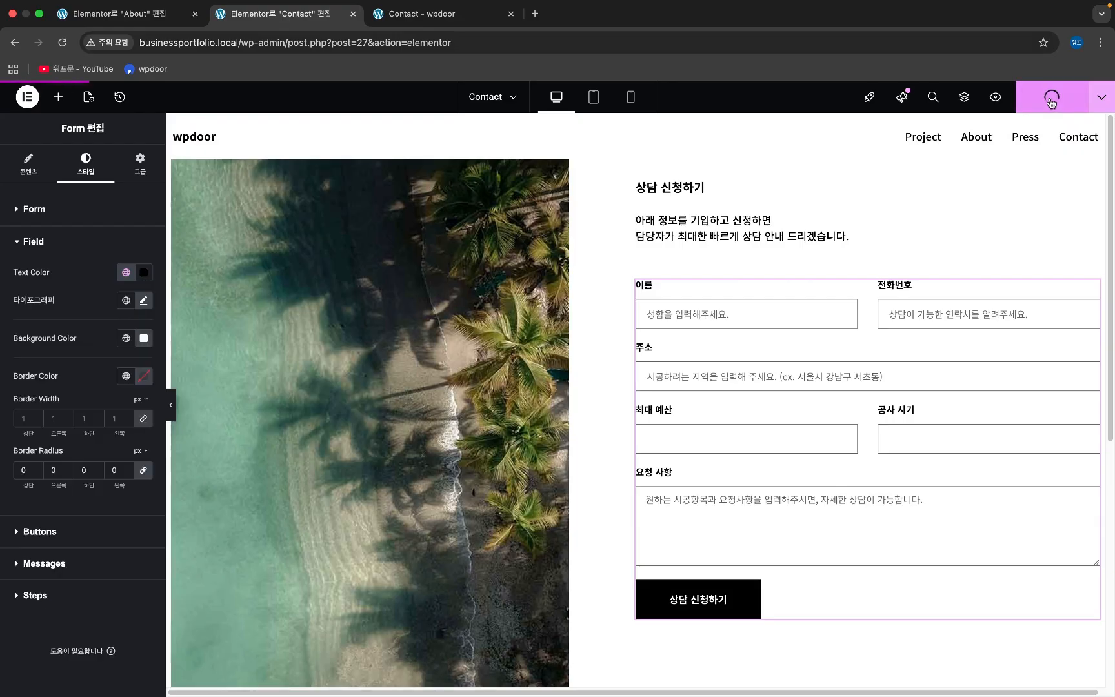
pyautogui.click(37, 175)
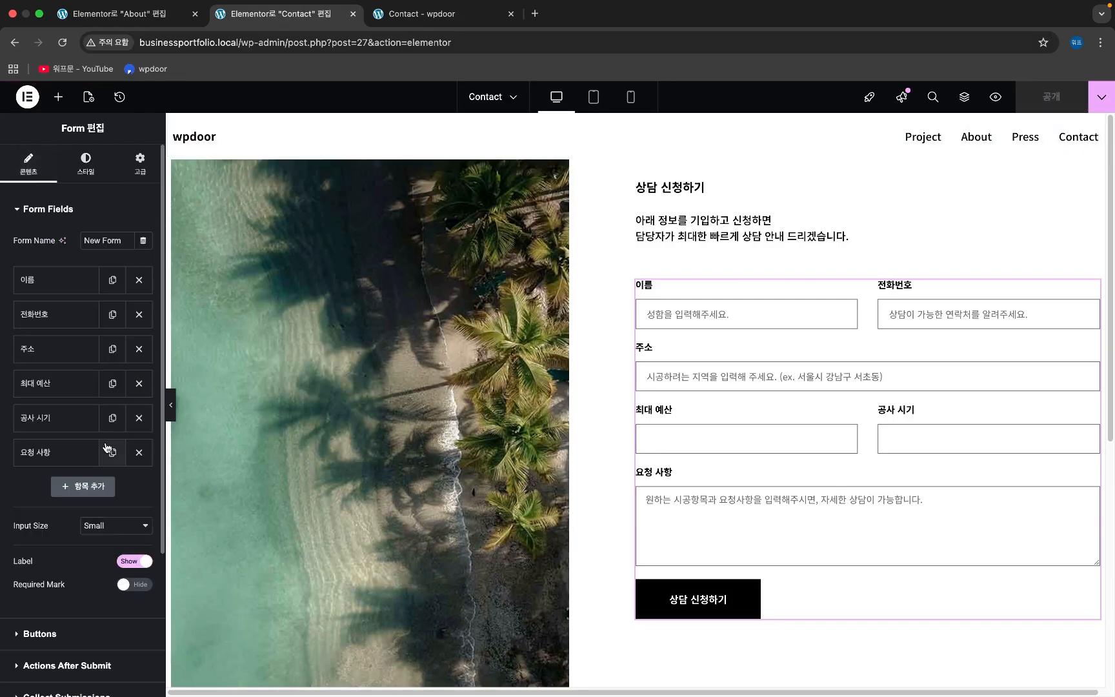
# - Add a seventh form field and set its type to Acceptance
pyautogui.click(64, 493)
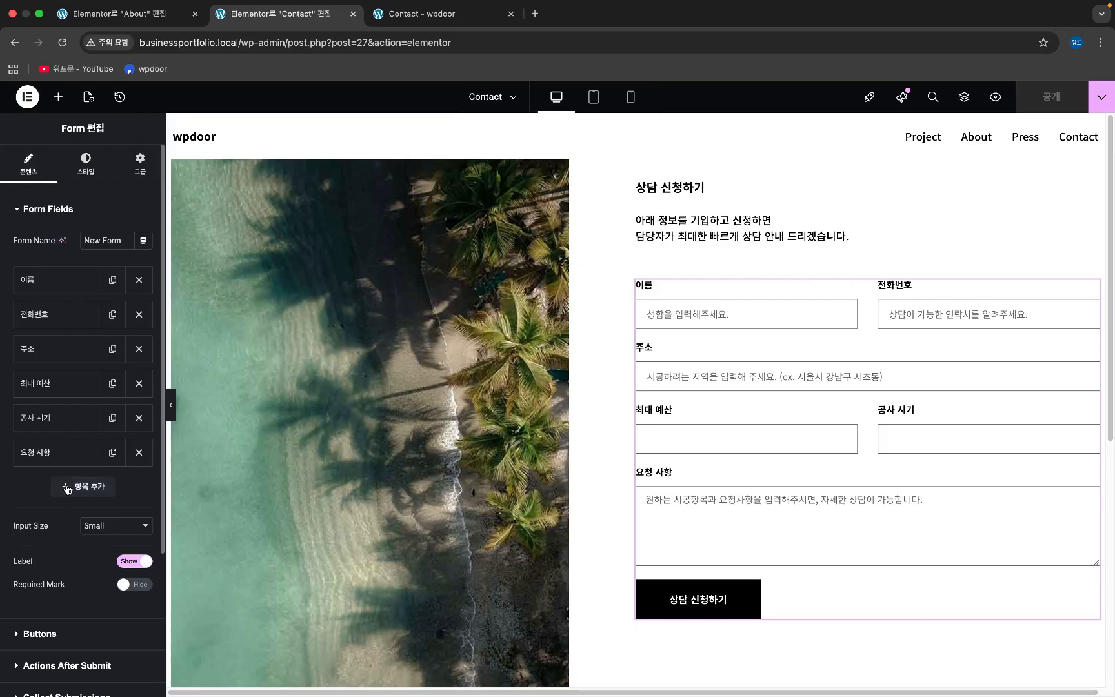
pyautogui.click(131, 534)
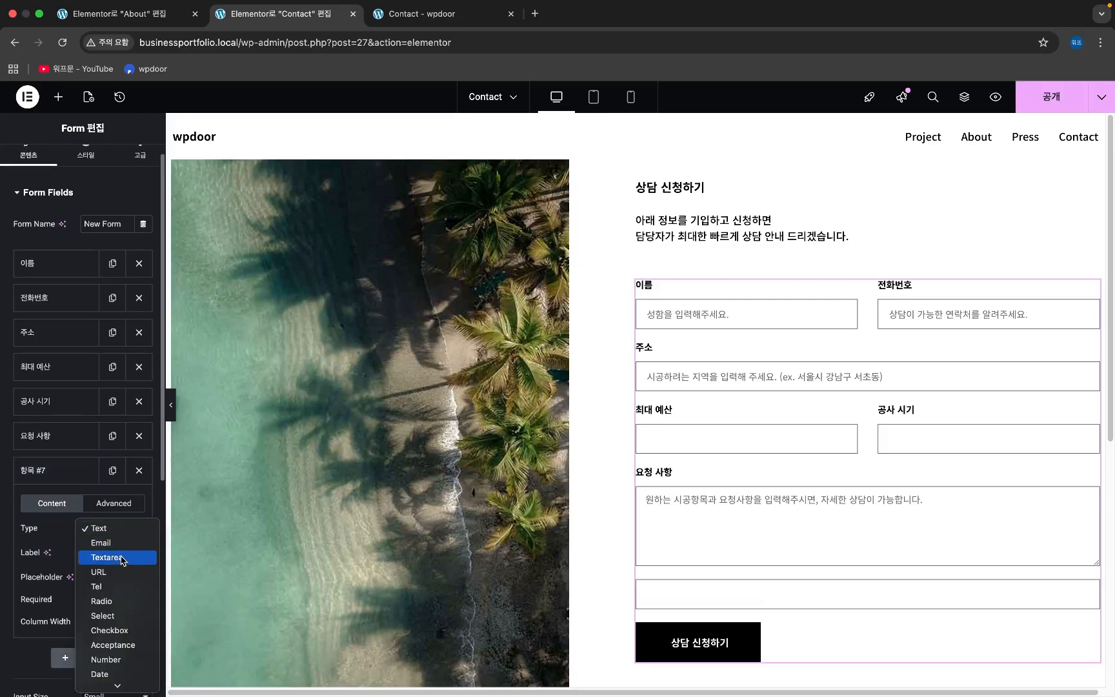
pyautogui.scroll(-5, 124, 664)
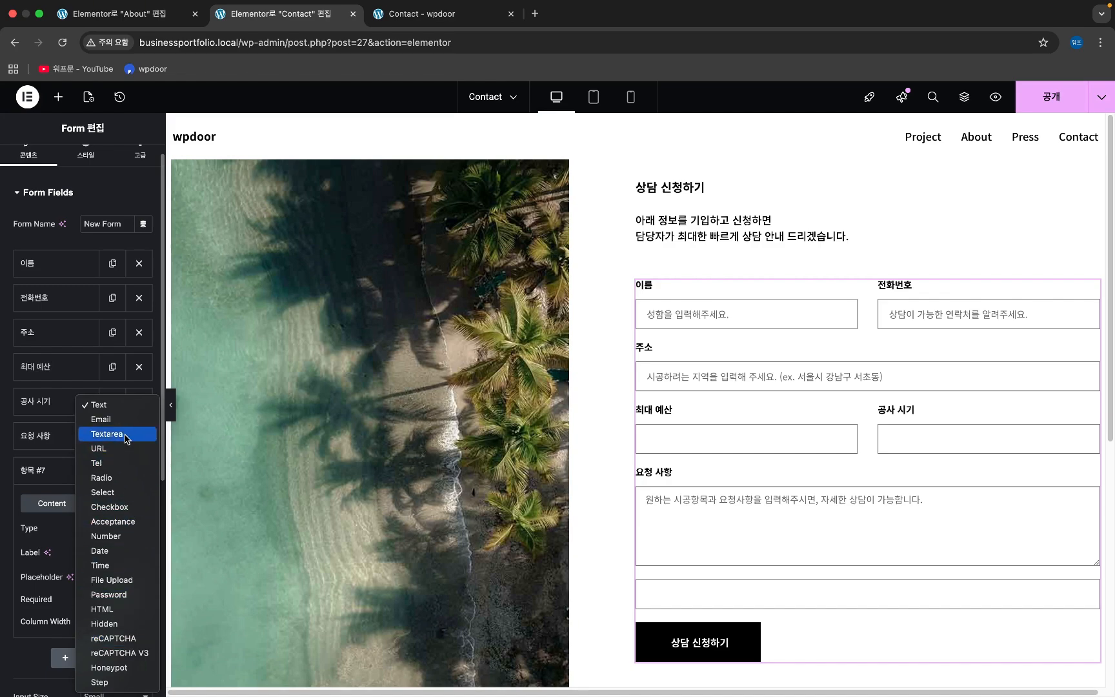
pyautogui.click(136, 523)
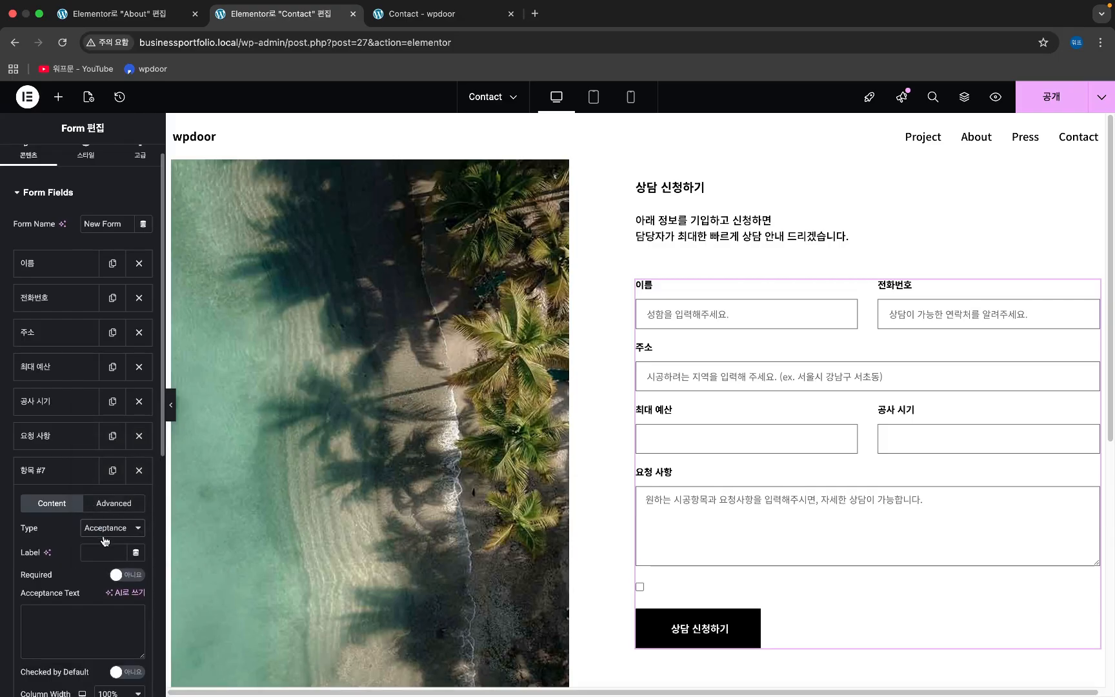
pyautogui.scroll(-1, 36, 543)
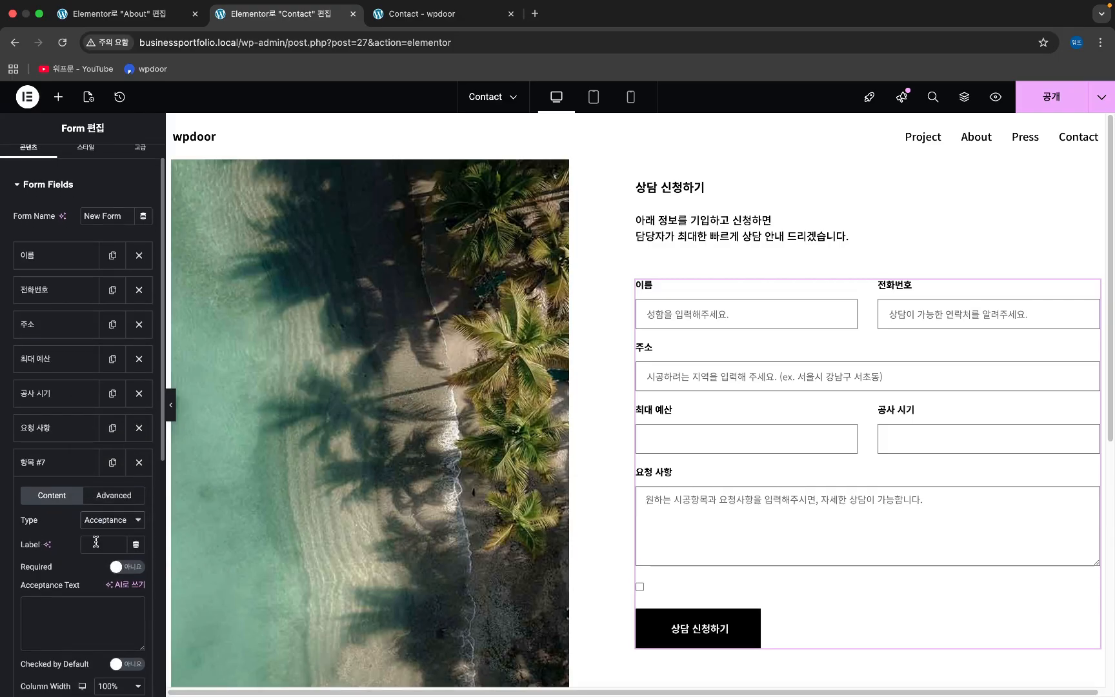
# - Paste '개인정보처리방침에 동의합니다.' as the acceptance text and leave the field label empty
pyautogui.write('개인정보처리방침에 동의합니다.')
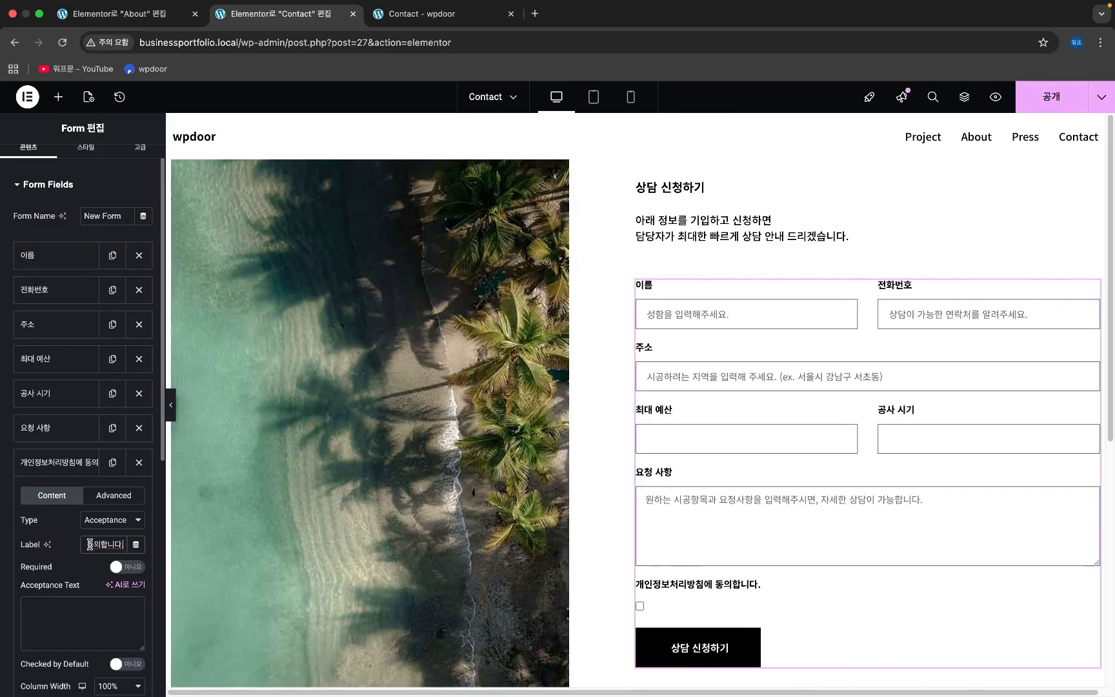
pyautogui.click(70, 613)
pyautogui.write('개인정보처리방침에 동의합니다.')
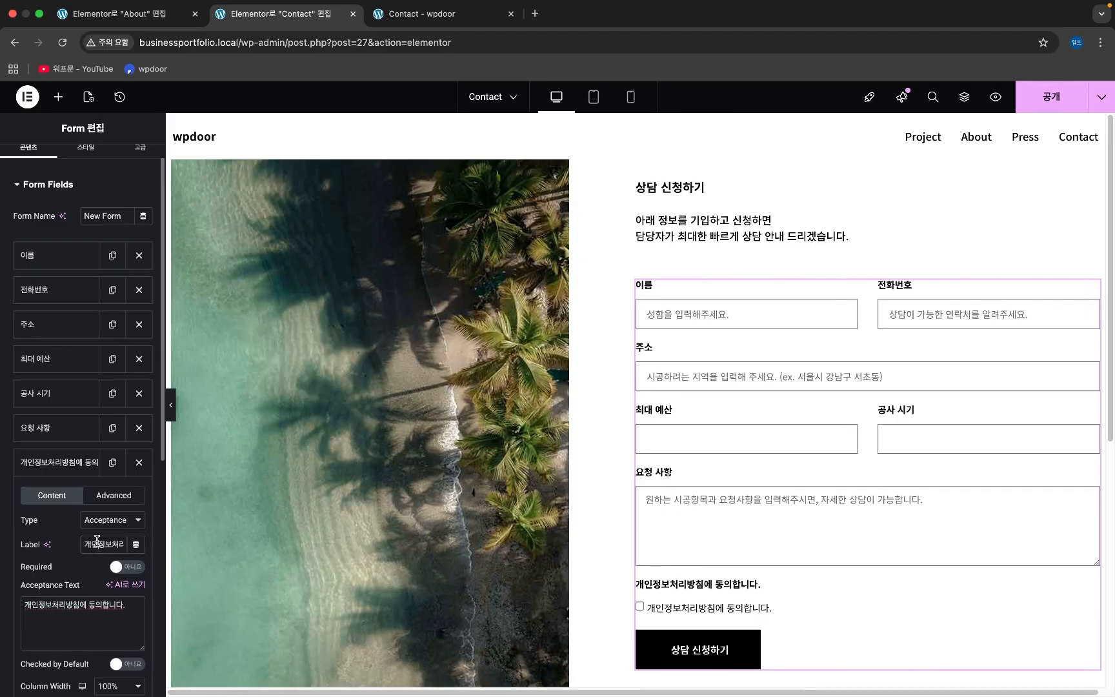
pyautogui.press('super+a')
pyautogui.press('super+c')
pyautogui.press('BackSpace')
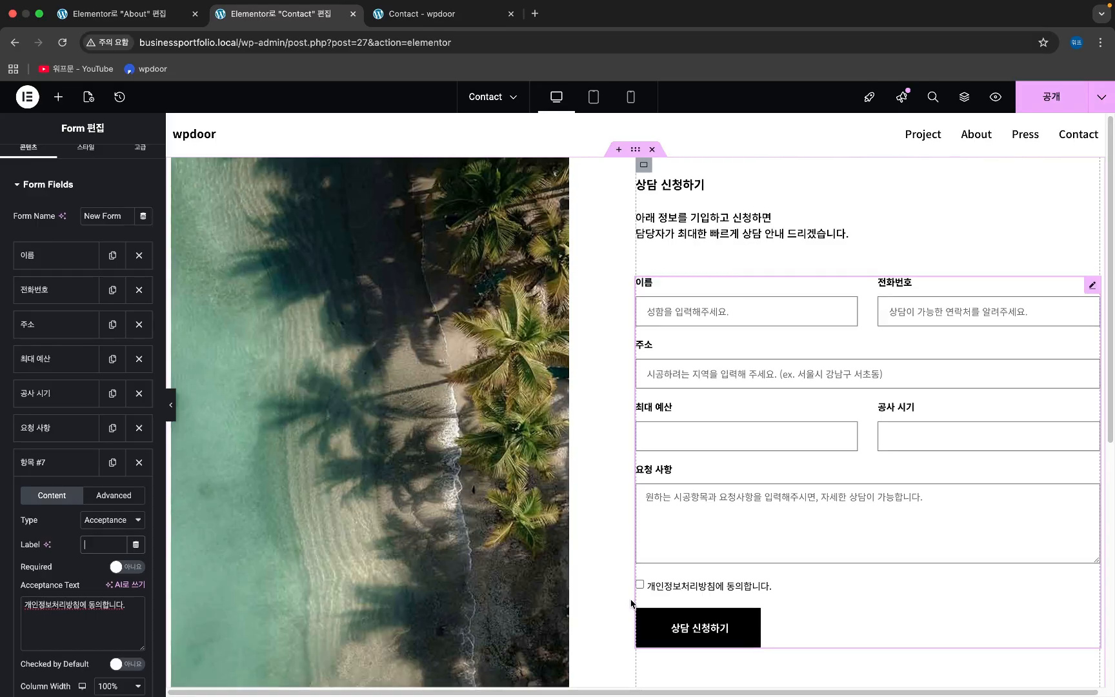
pyautogui.scroll(-1, 1065, 426)
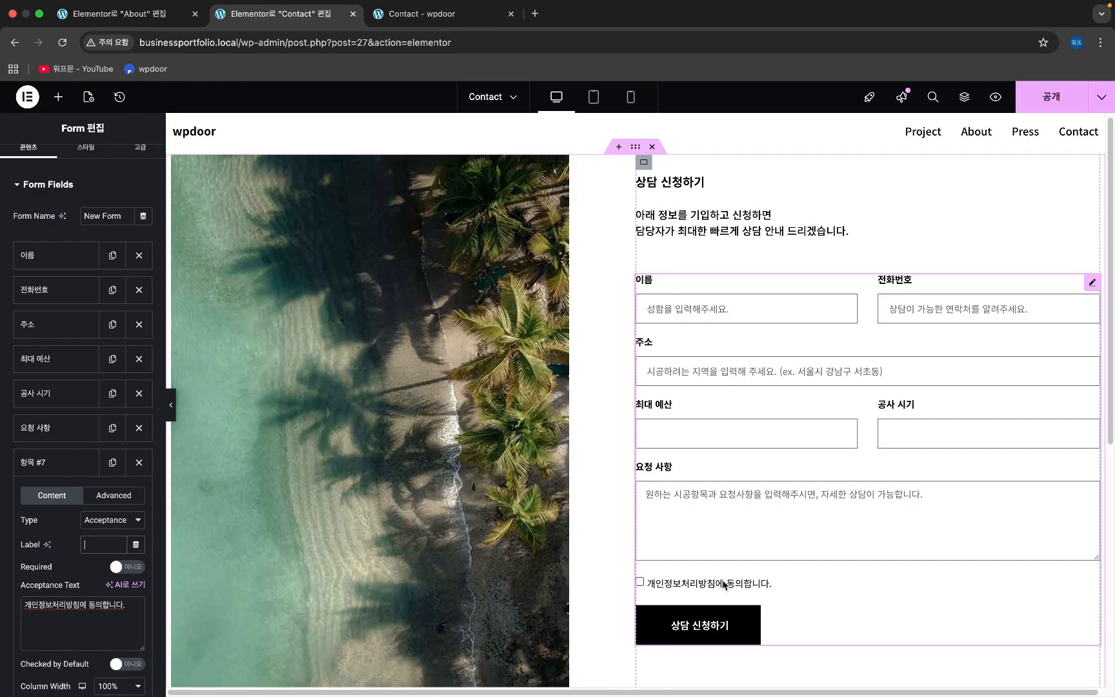
pyautogui.scroll(-6, 723, 585)
pyautogui.scroll(5, 714, 585)
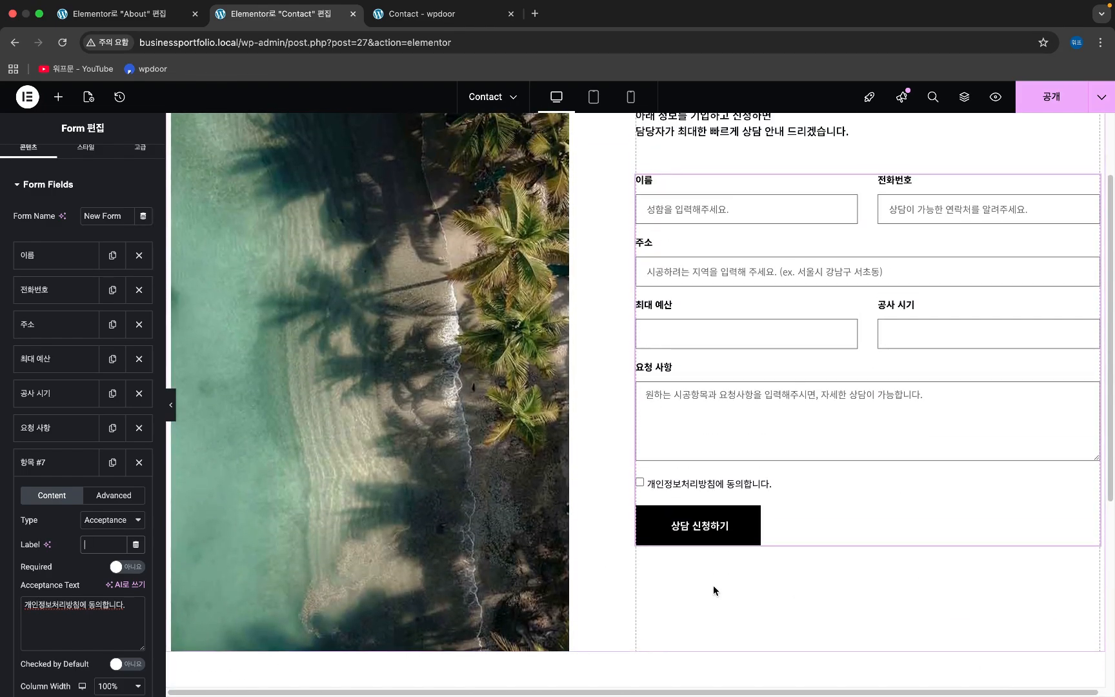
pyautogui.scroll(2, 714, 585)
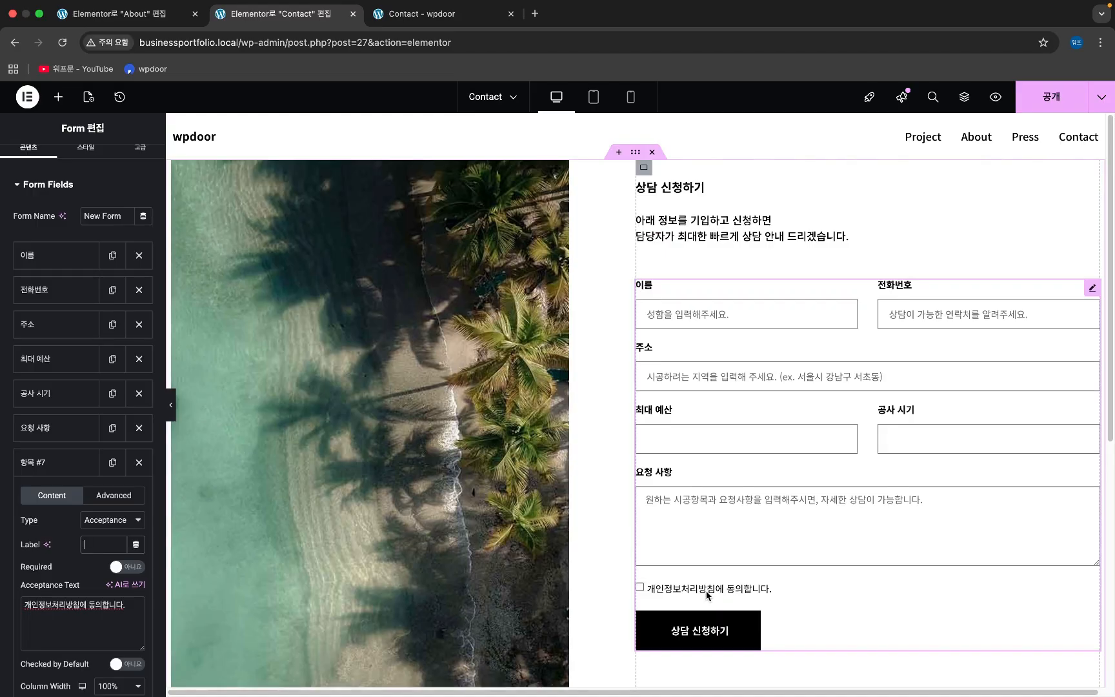
pyautogui.press('super+v')
pyautogui.scroll(-3, 102, 545)
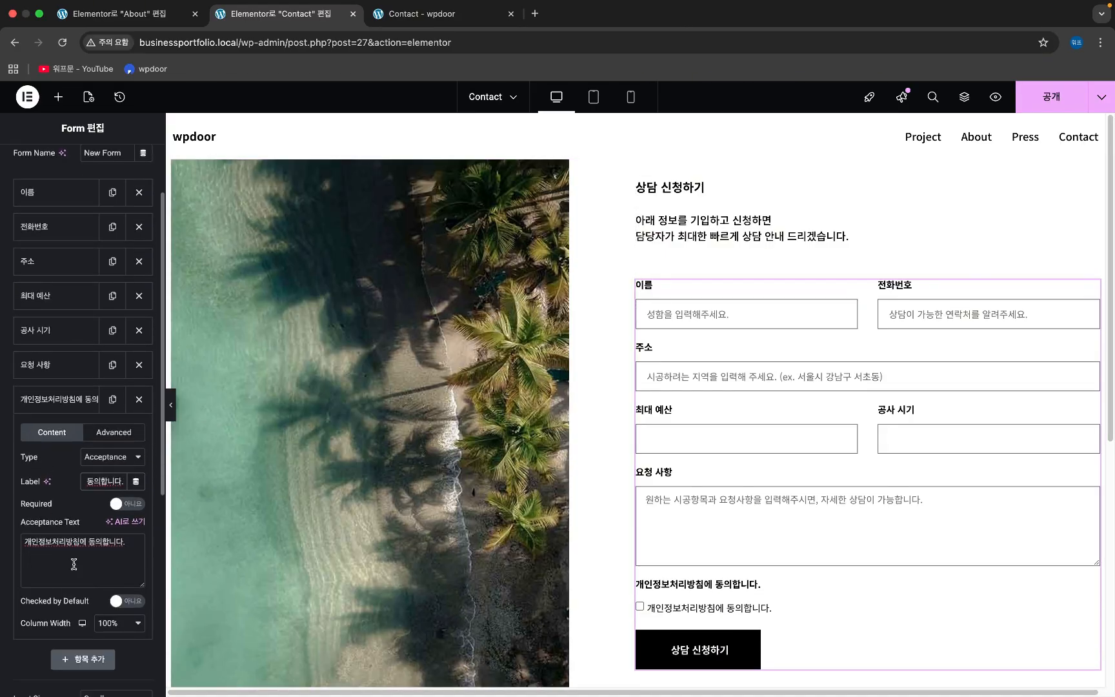
pyautogui.press('super+a')
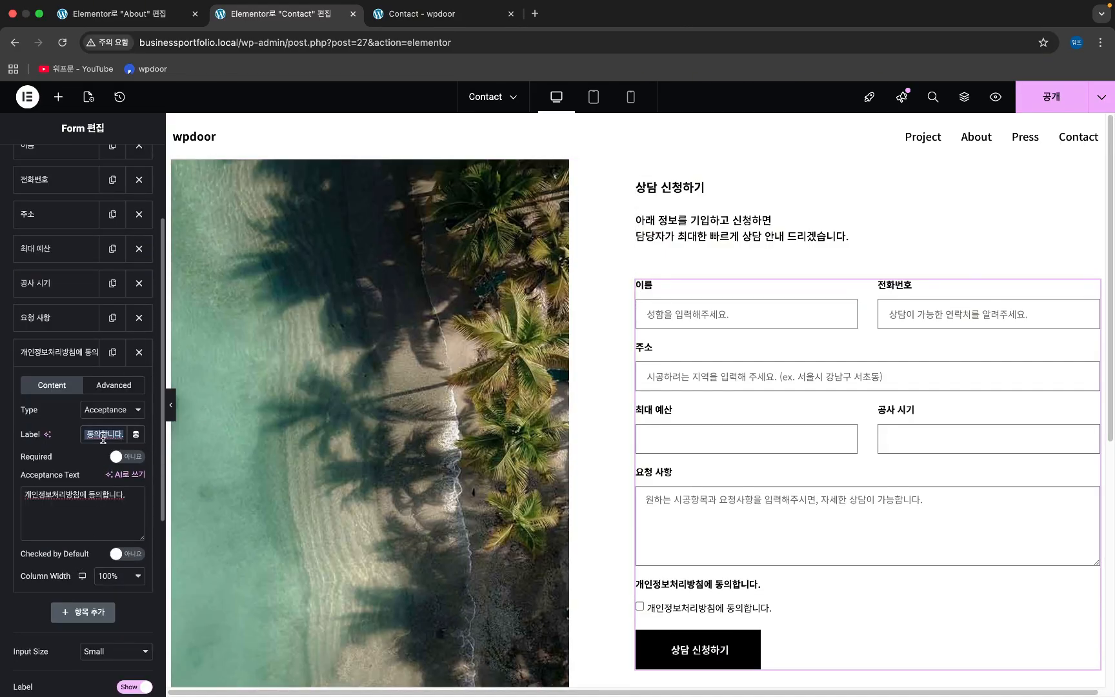
pyautogui.press('BackSpace')
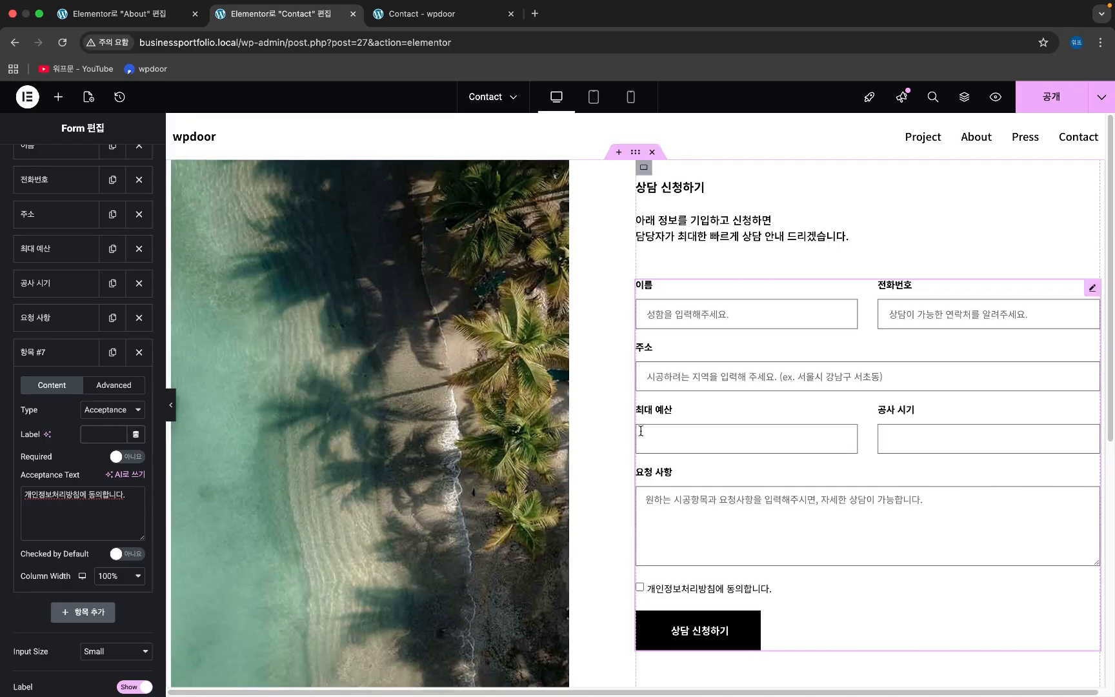
pyautogui.scroll(-1, 608, 432)
pyautogui.scroll(-6, 608, 432)
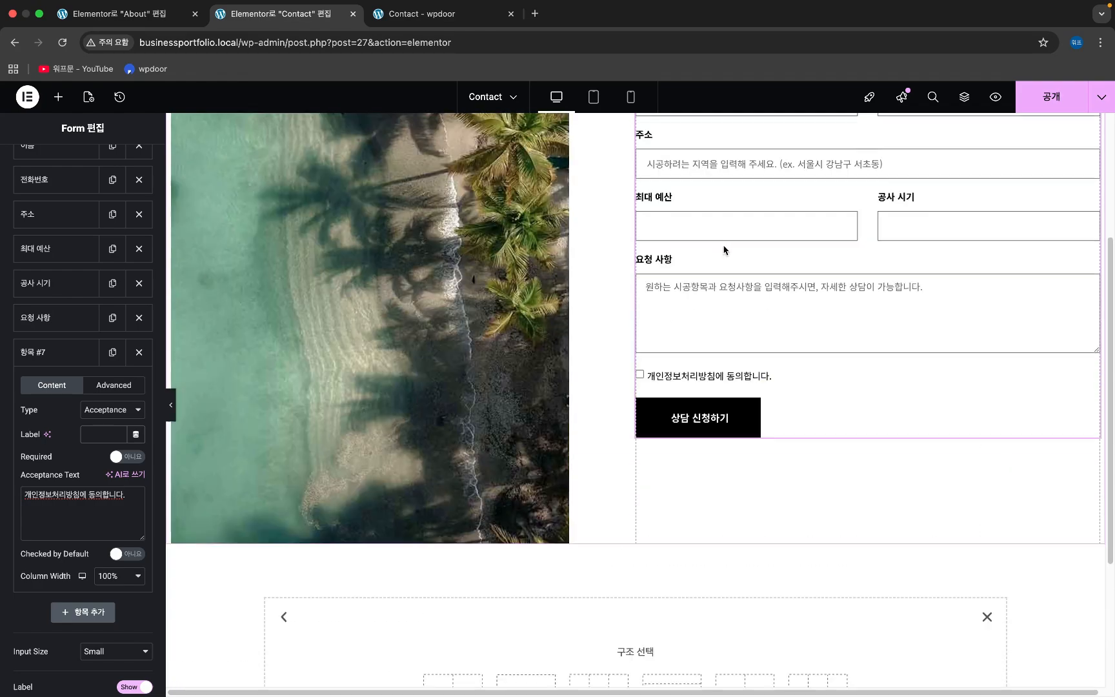
pyautogui.scroll(5, 721, 249)
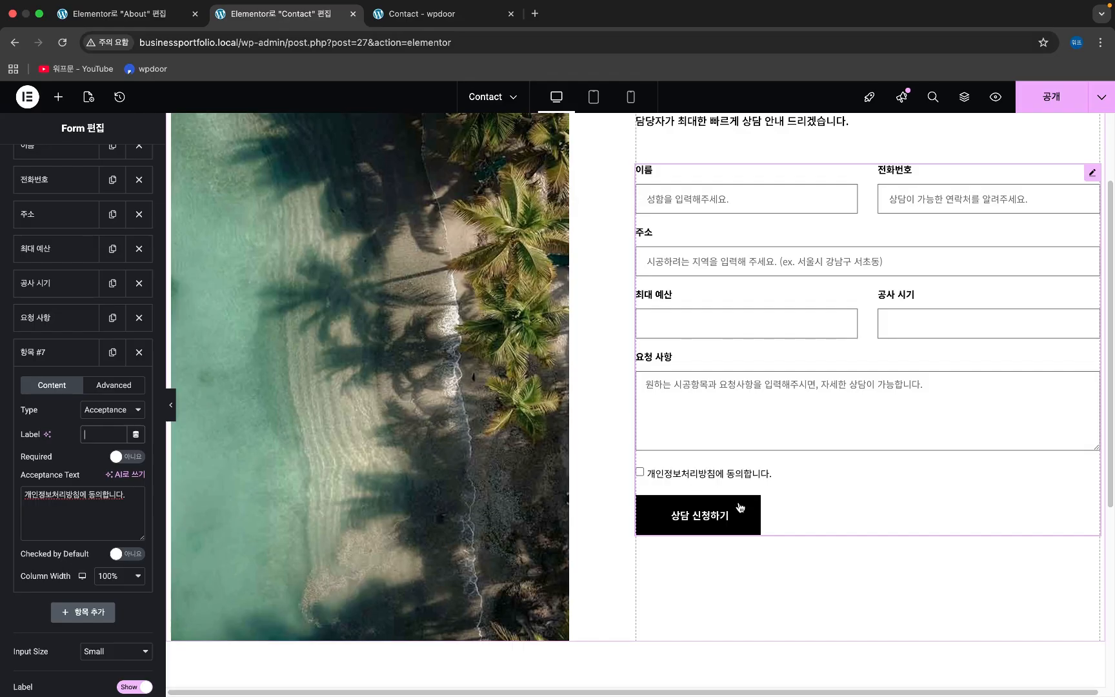
pyautogui.scroll(1, 687, 479)
# - Wrap the acceptance text '개인정보처리방침에 동의합니다.' in <b></b> tags so it shows bold
pyautogui.scroll(-1, 97, 504)
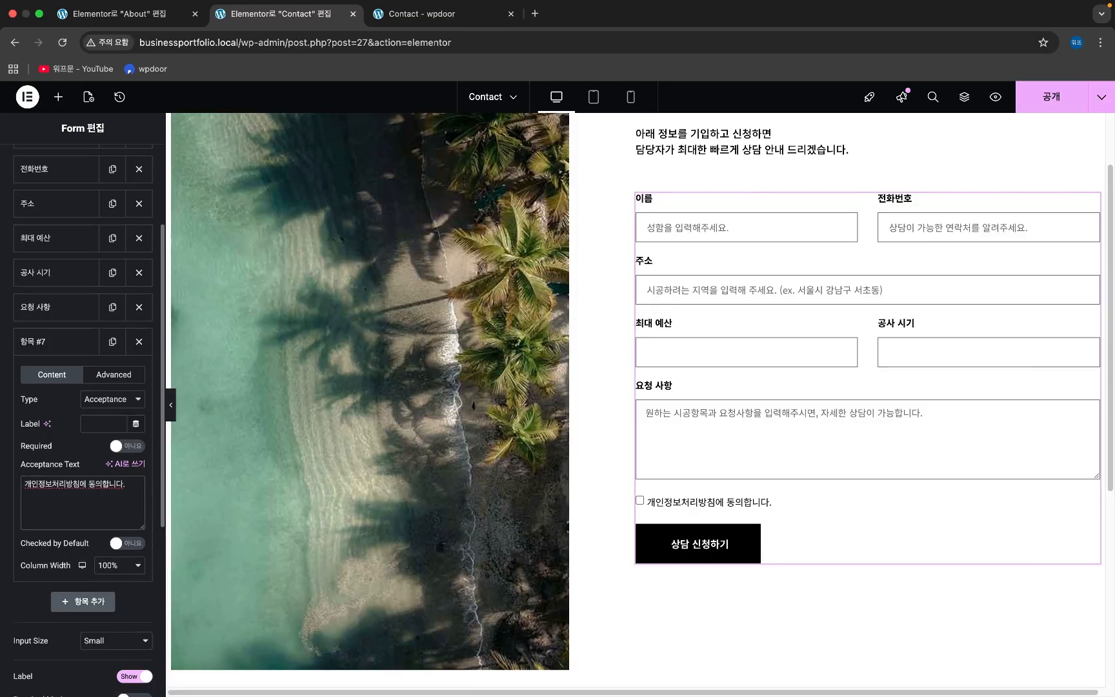
pyautogui.click(25, 484)
pyautogui.write('<b>')
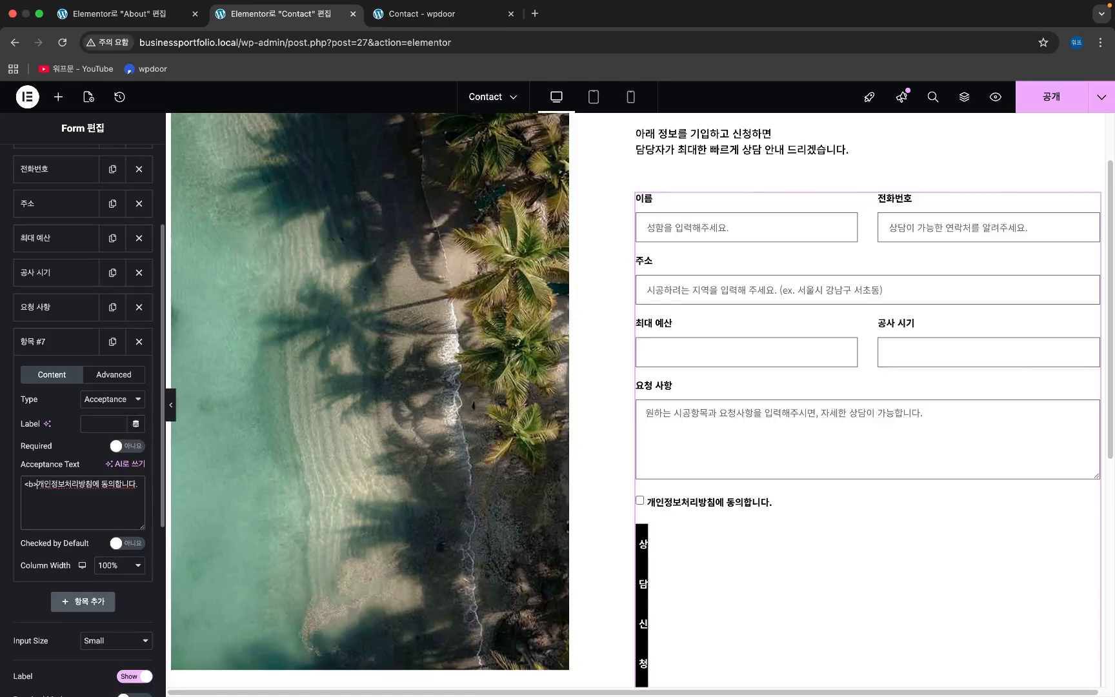
pyautogui.write('</b')
pyautogui.write('>')
pyautogui.write('b')
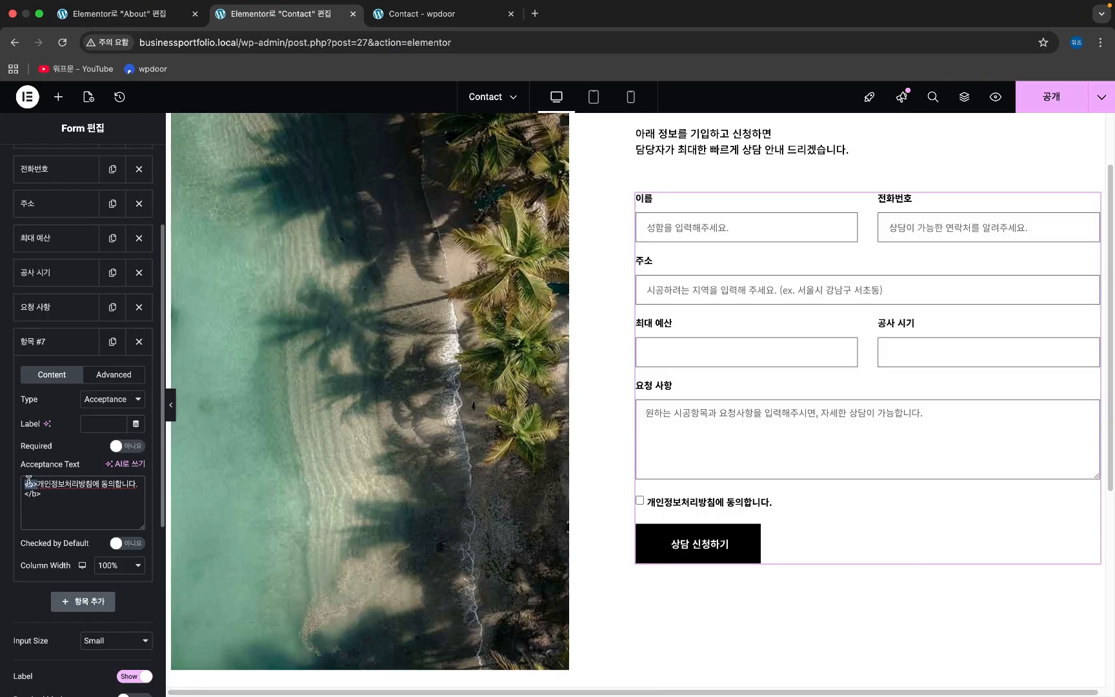
pyautogui.moveTo(24, 484); pyautogui.dragTo(37, 484)
pyautogui.click(33, 498)
pyautogui.moveTo(36, 484); pyautogui.dragTo(25, 485)
pyautogui.click(30, 481)
pyautogui.doubleClick(31, 484)
pyautogui.scroll(-1, 96, 510)
pyautogui.scroll(2, 97, 513)
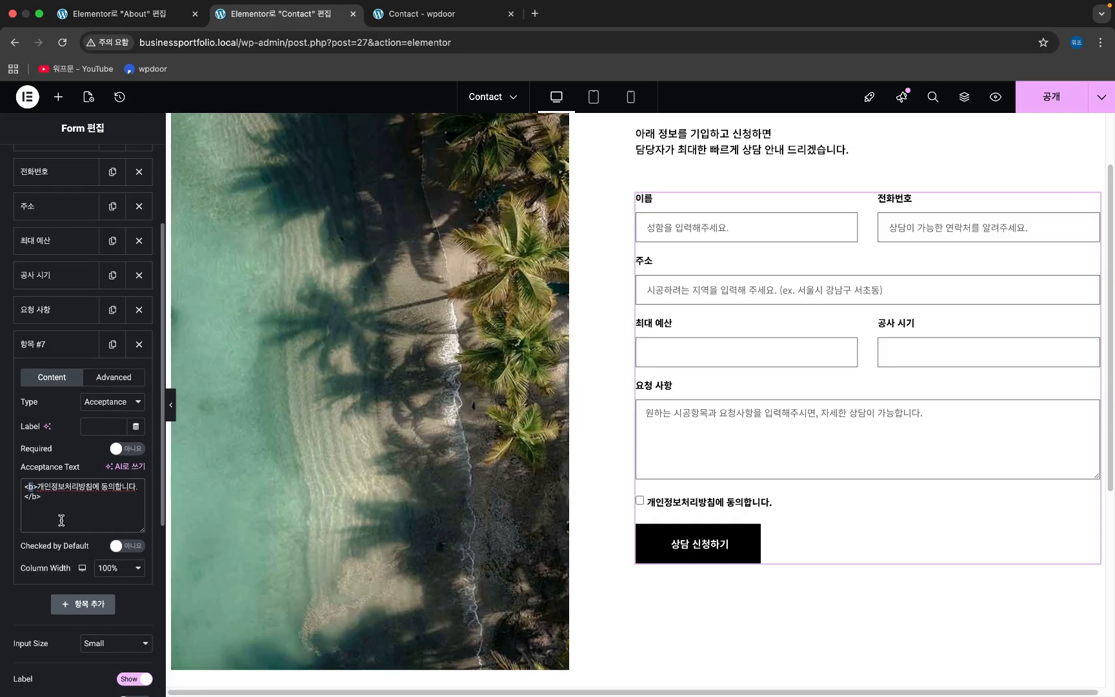
pyautogui.scroll(5, 65, 348)
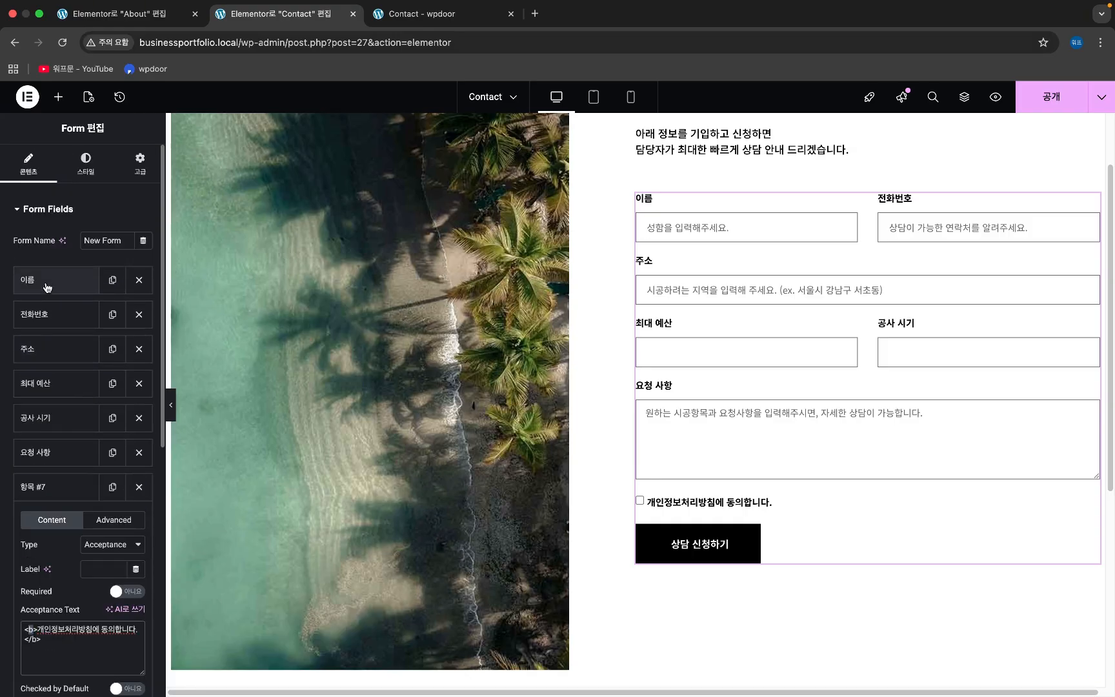
# - Set Required to 예 for the 이름 and 전화번호 fields, leaving 주소 optional
pyautogui.click(48, 284)
pyautogui.scroll(-2, 58, 310)
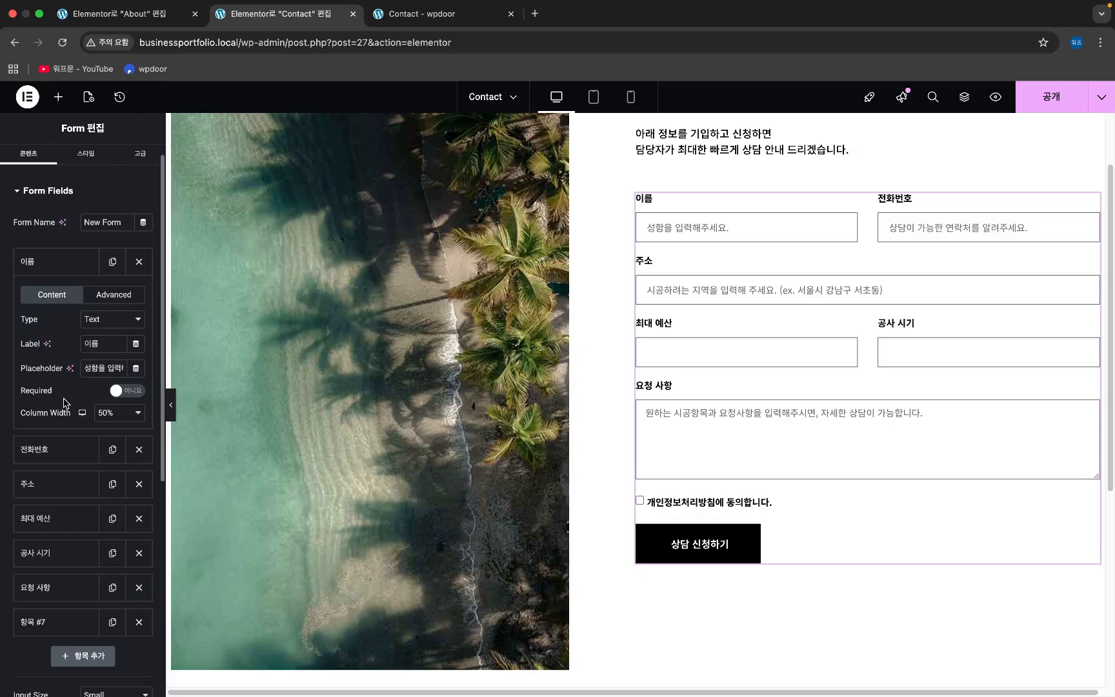
pyautogui.click(136, 392)
pyautogui.scroll(-1, 29, 395)
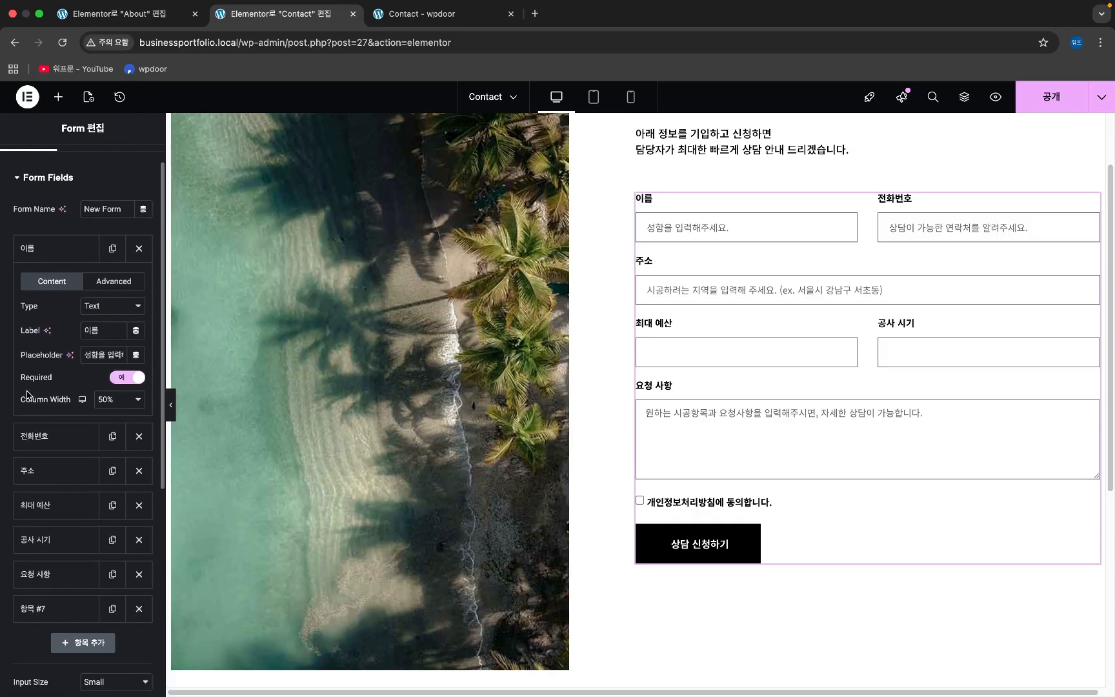
pyautogui.click(63, 431)
pyautogui.click(130, 409)
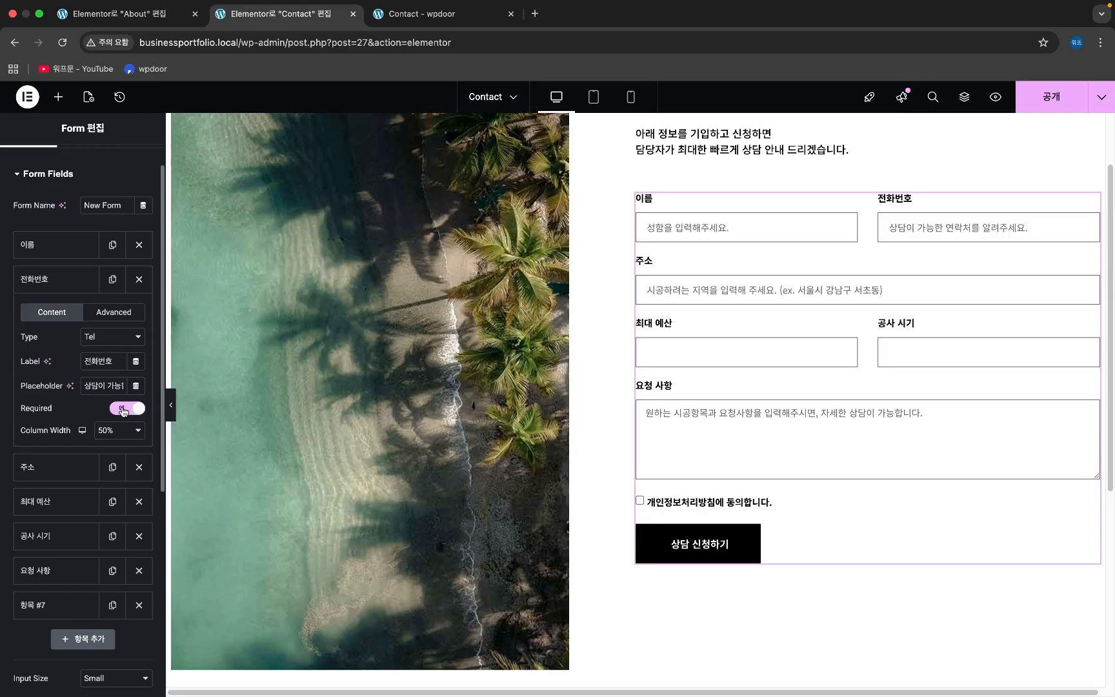
pyautogui.scroll(-3, 61, 420)
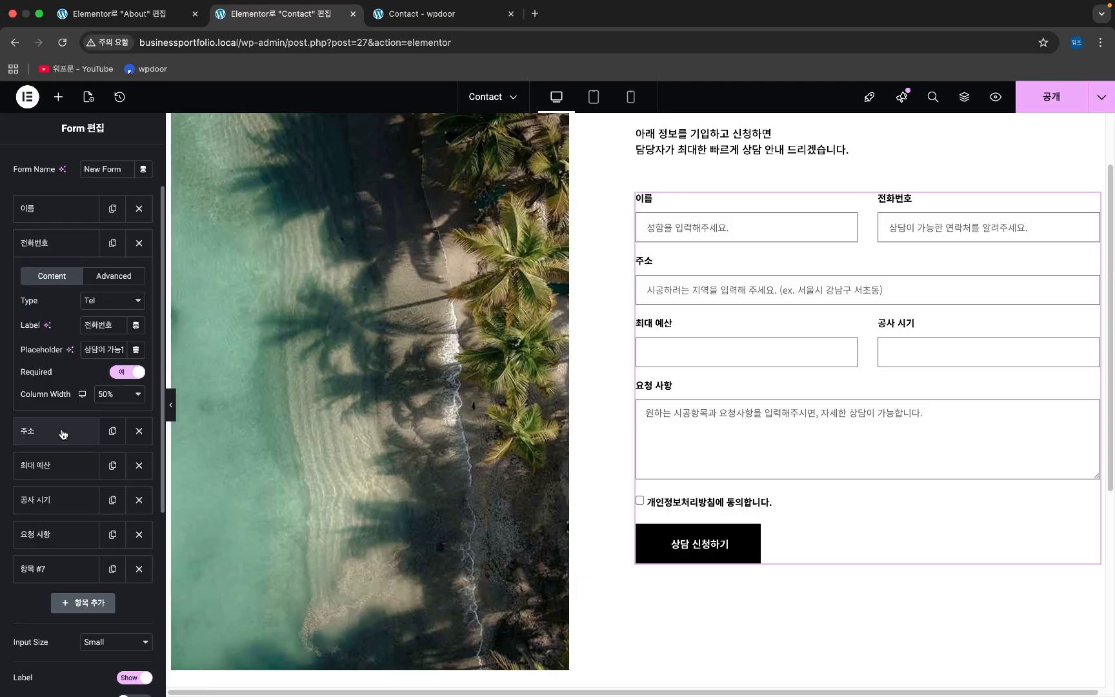
pyautogui.click(63, 432)
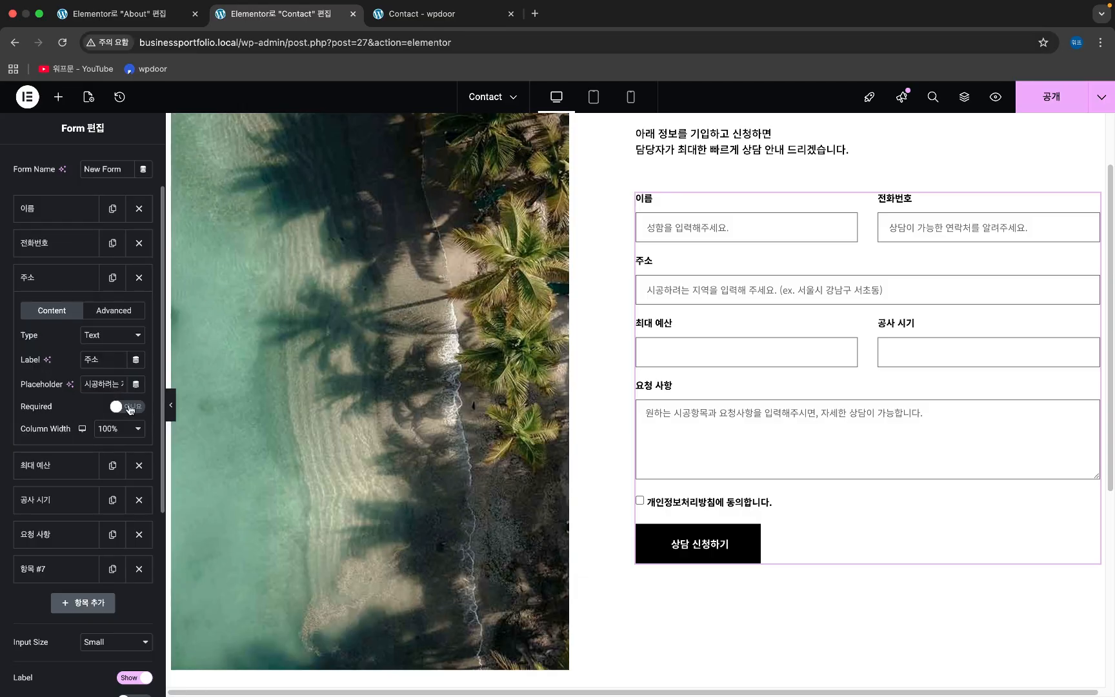
pyautogui.click(128, 408)
pyautogui.click(123, 409)
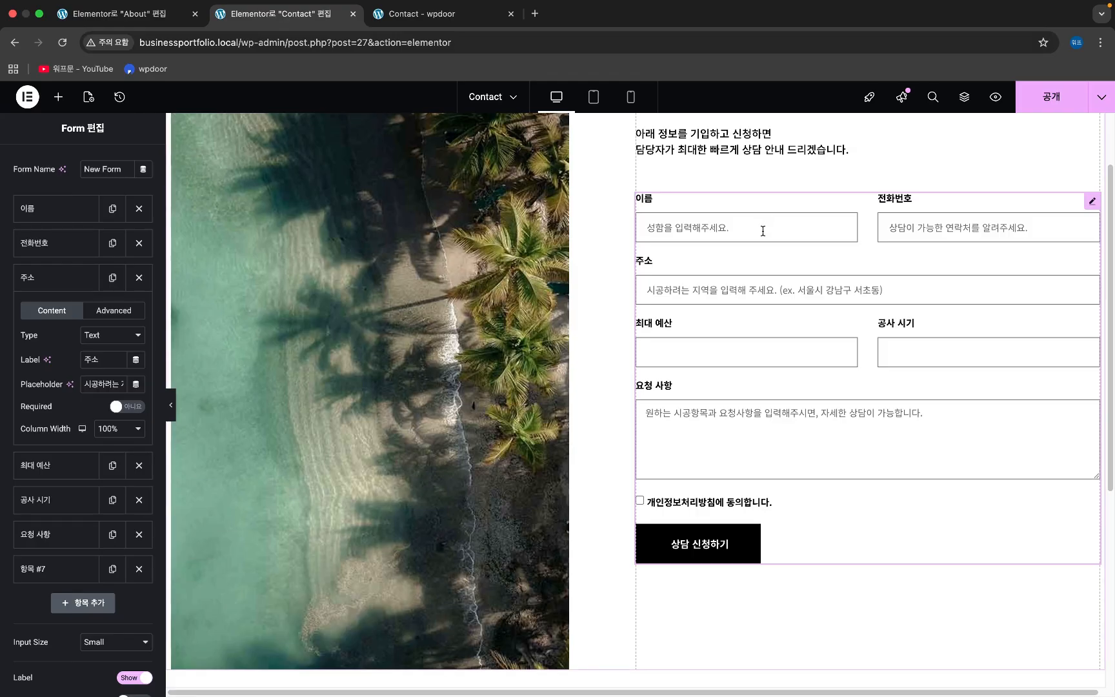
pyautogui.click(38, 281)
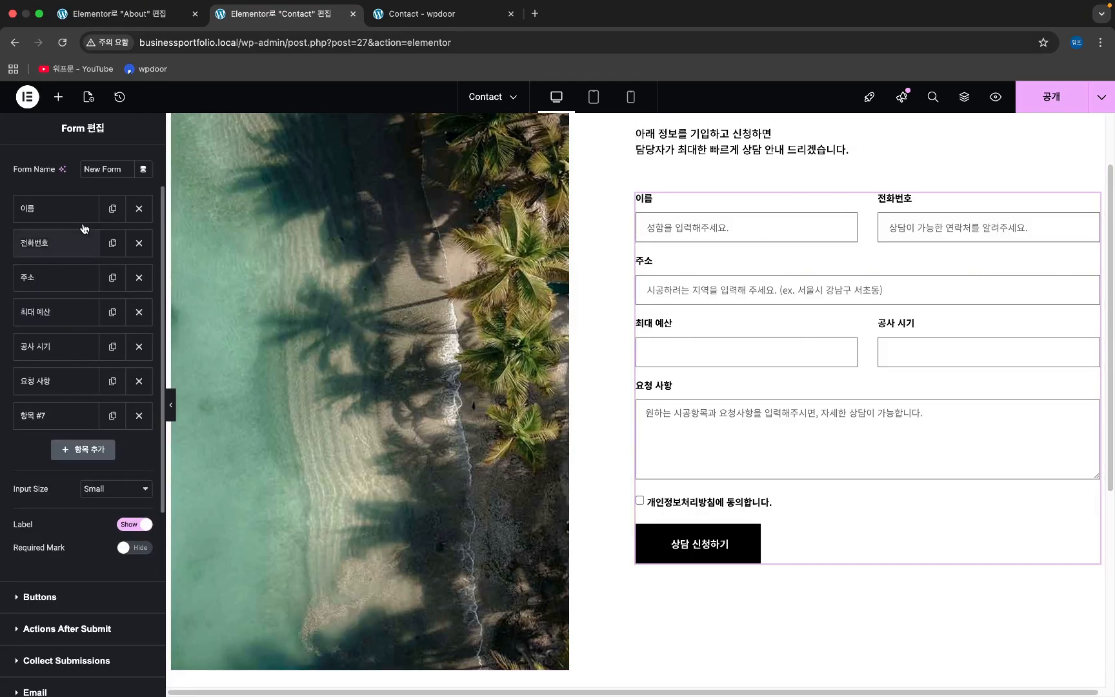
# - Check the consent field's Advanced ID and set the checkbox (item #7) to Required
pyautogui.click(51, 424)
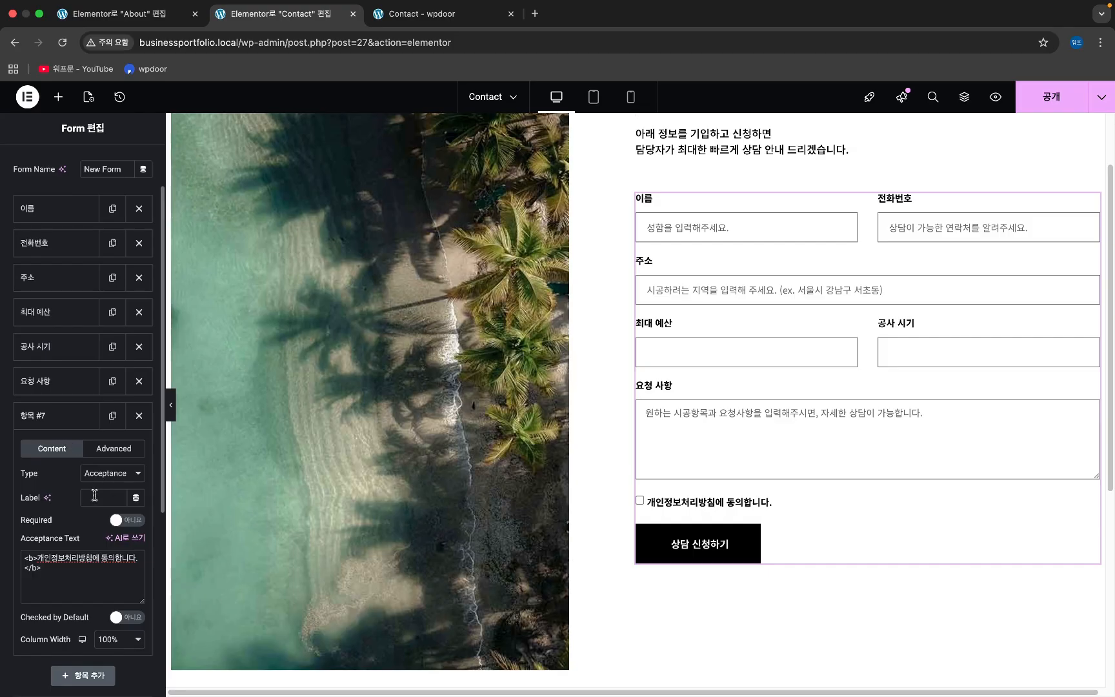
pyautogui.click(115, 450)
pyautogui.click(51, 452)
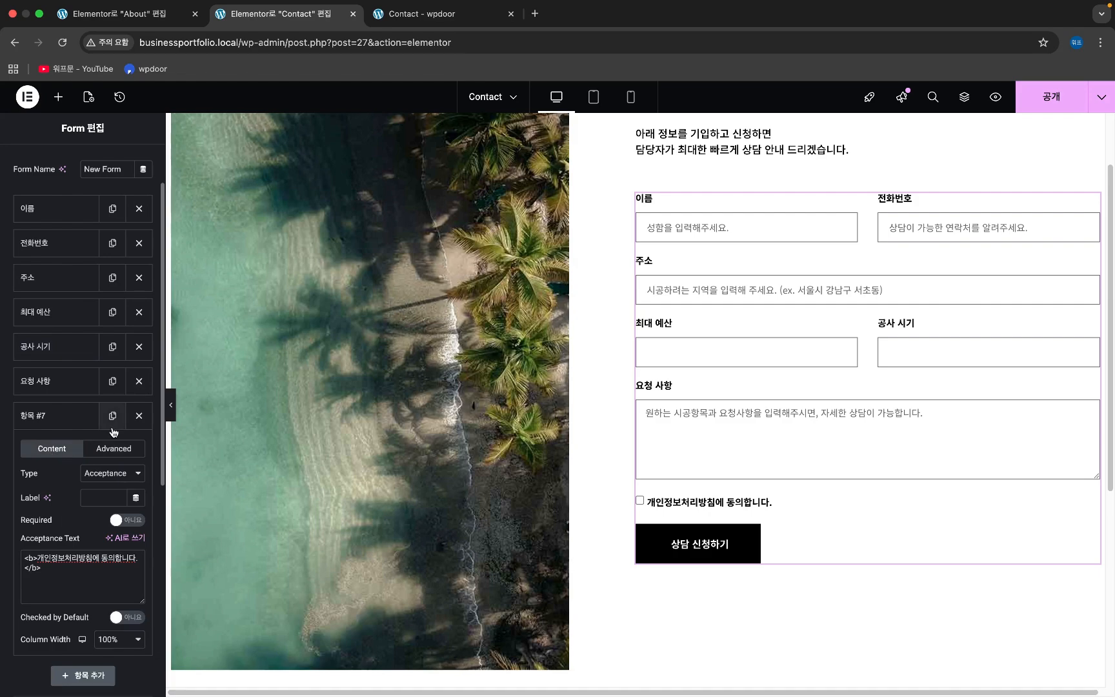
pyautogui.click(136, 521)
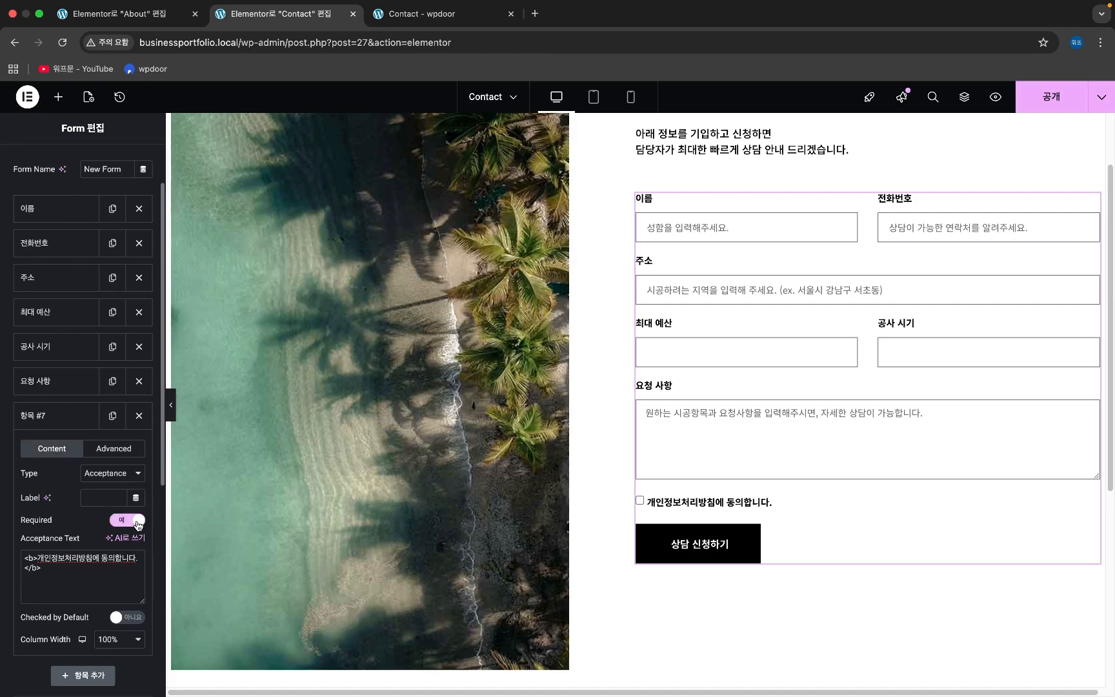
pyautogui.scroll(-2, 76, 526)
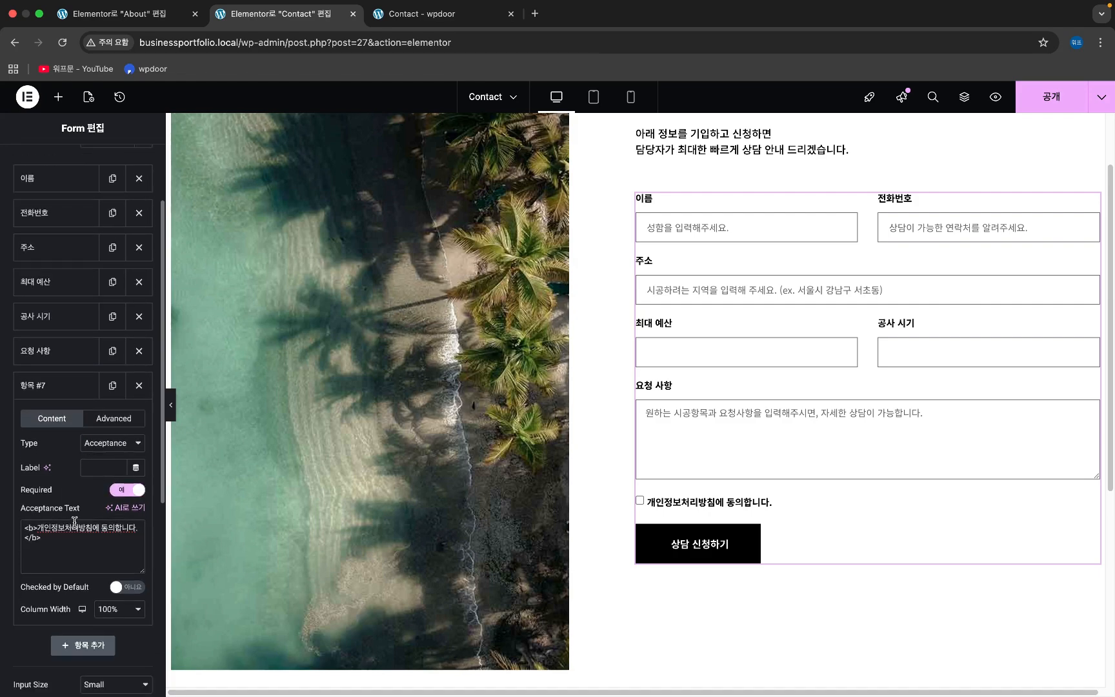
pyautogui.scroll(-5, 74, 518)
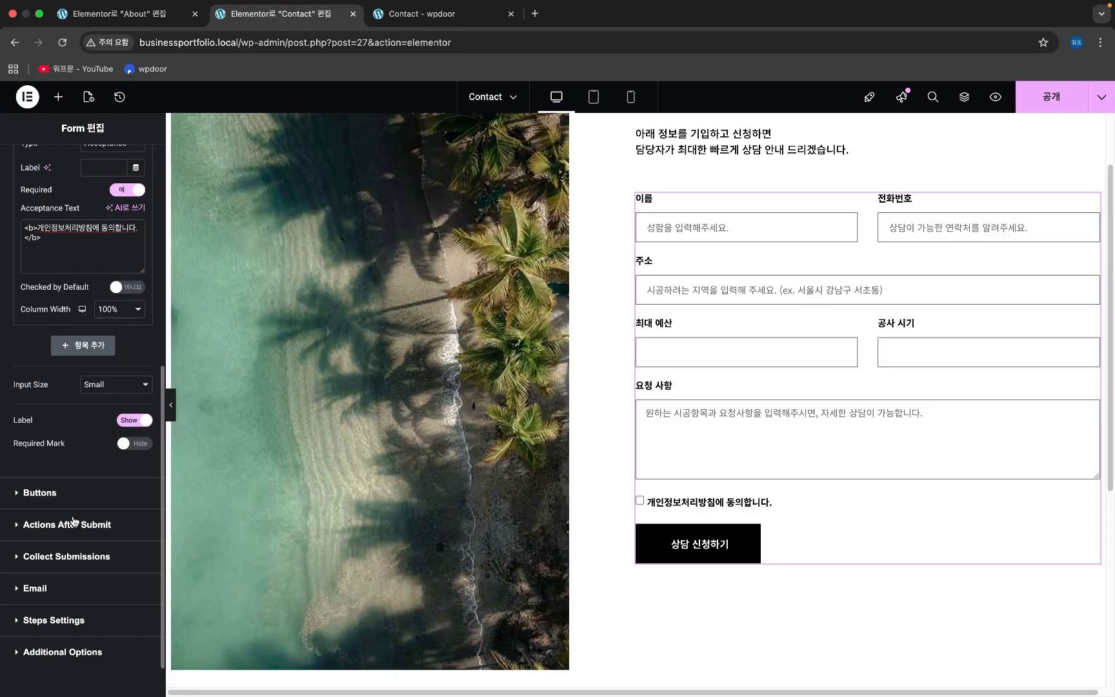
pyautogui.scroll(1, 77, 517)
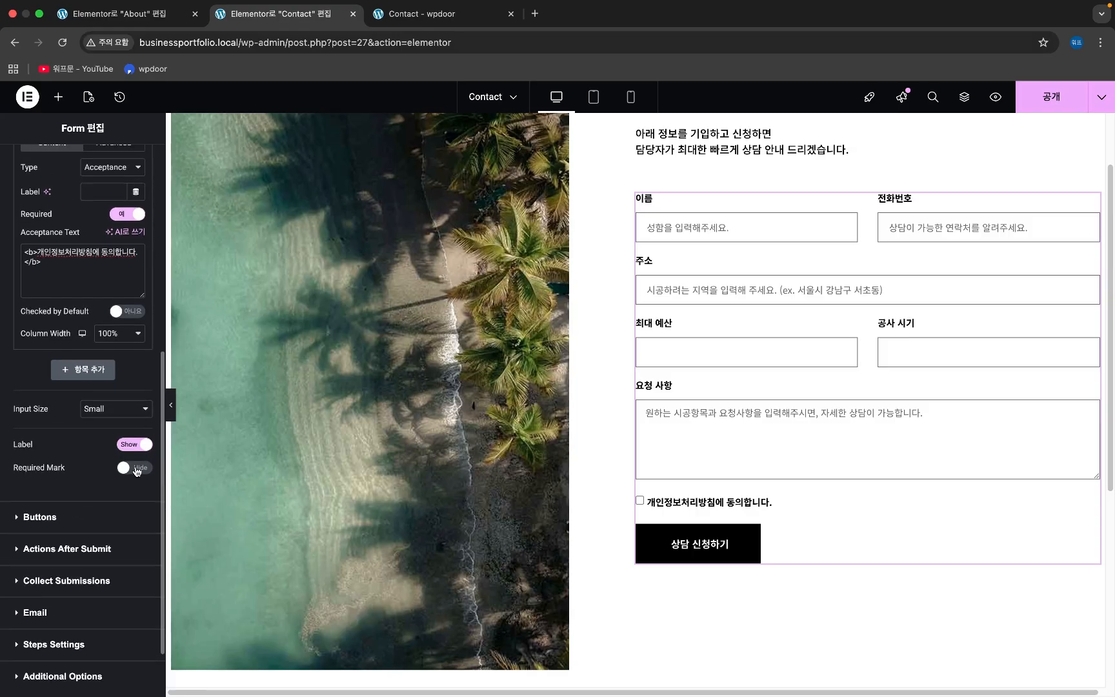
# - Keep the required asterisks hidden and publish the Contact page
pyautogui.click(134, 469)
pyautogui.click(136, 469)
pyautogui.scroll(1, 136, 471)
pyautogui.click(1050, 93)
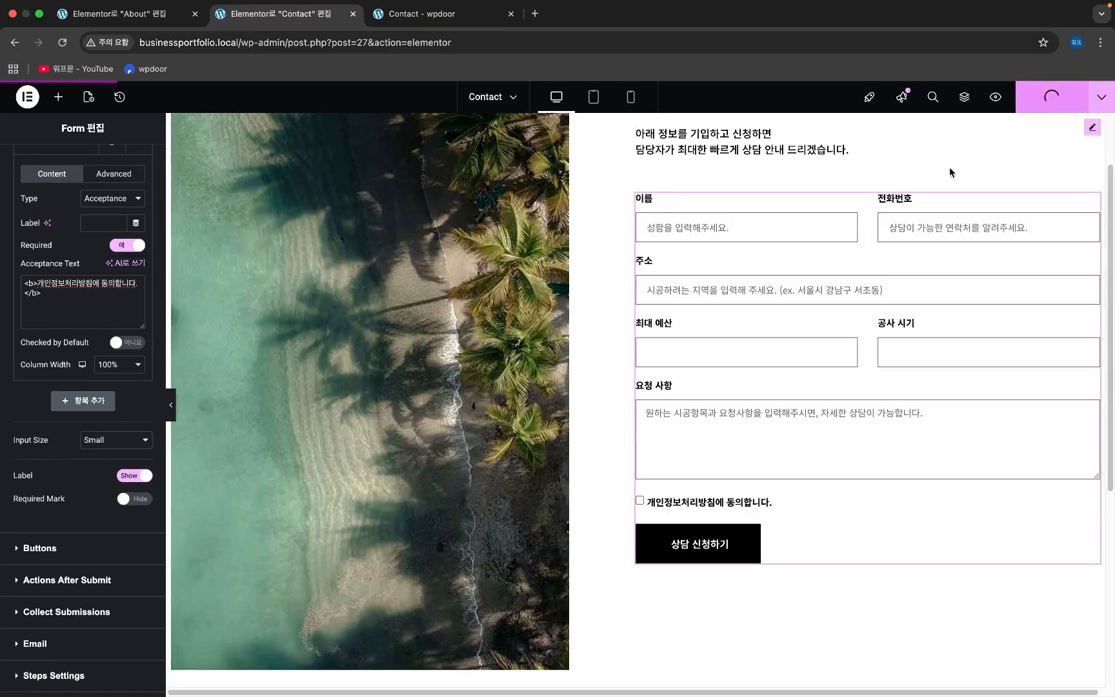
pyautogui.scroll(2, 743, 477)
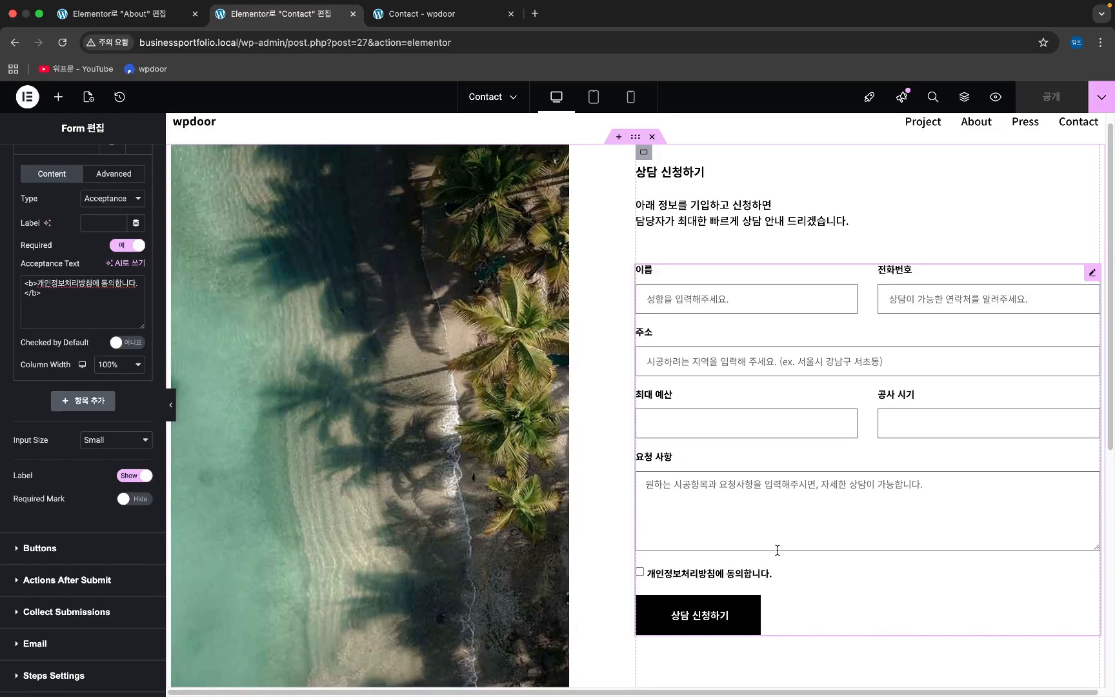
# - Open the live Contact page in an incognito window and confirm the consent checkbox appears
pyautogui.click(407, 24)
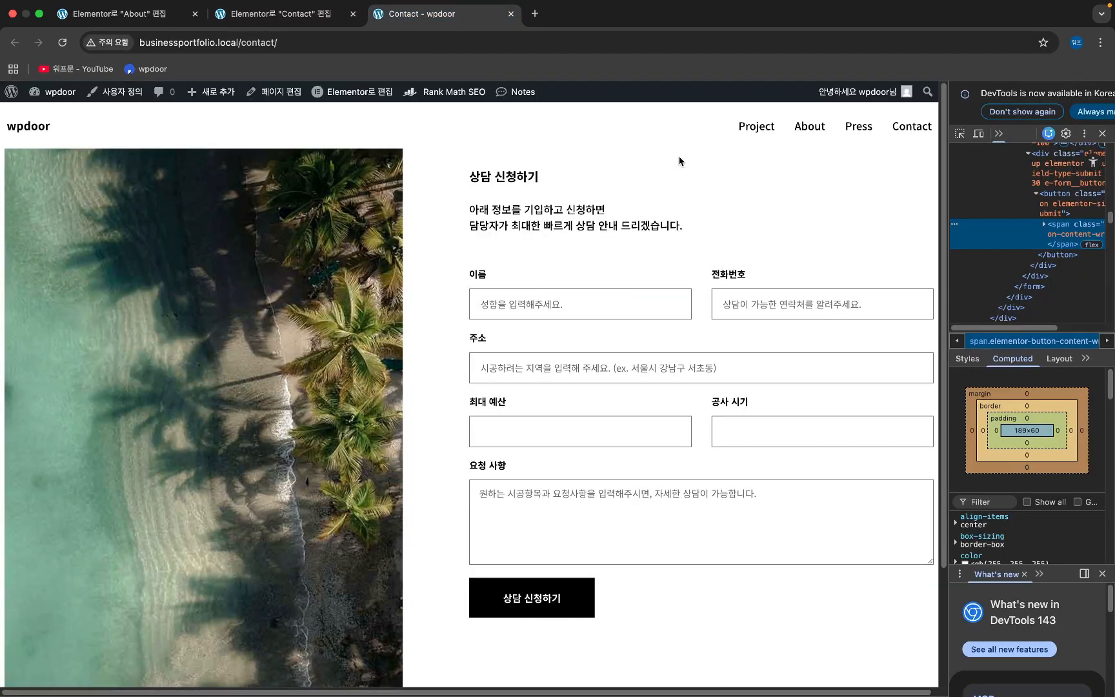
pyautogui.click(309, 42)
pyautogui.press('super+c')
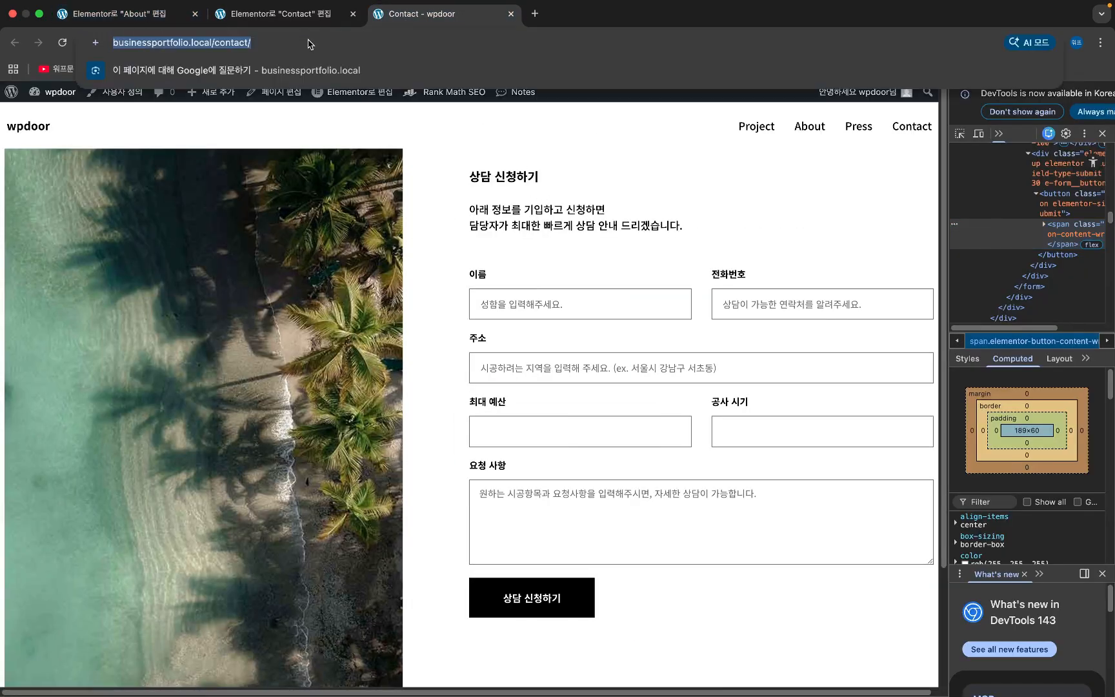
pyautogui.press('super+shift+n')
pyautogui.press('super+v')
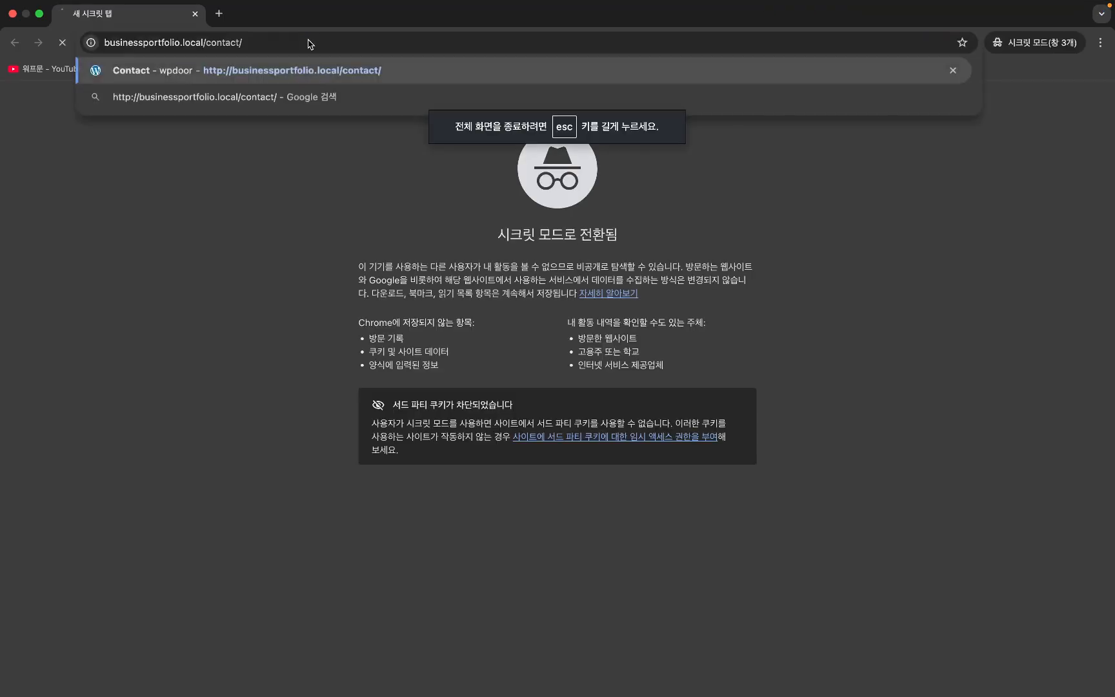
pyautogui.press('Return')
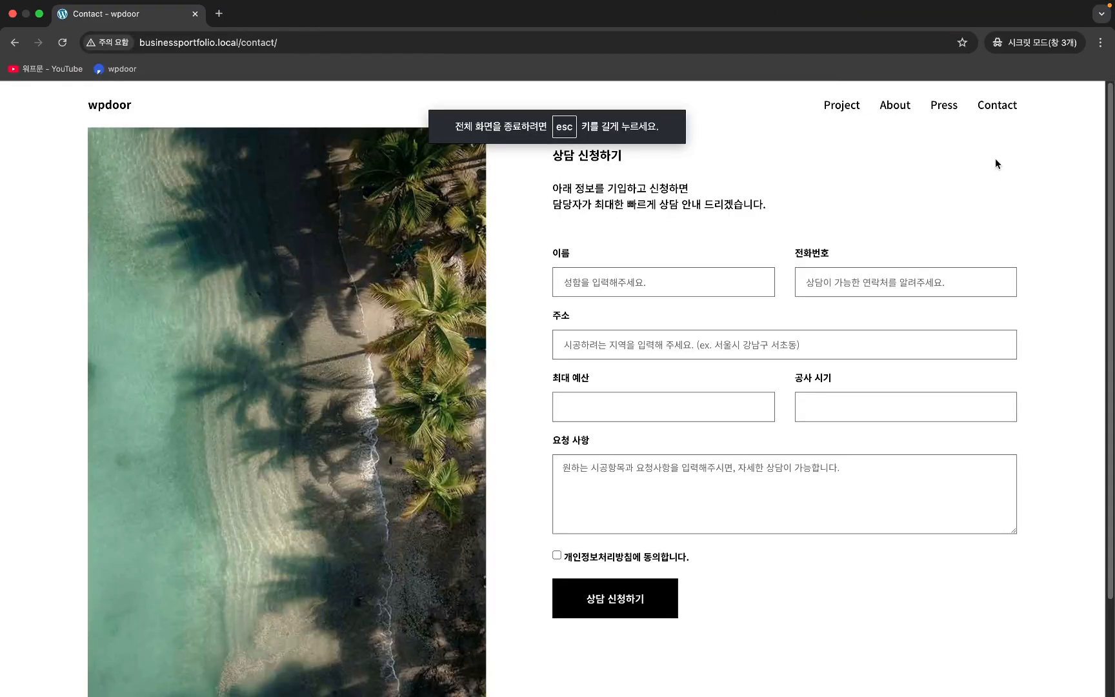
pyautogui.scroll(-2, 1033, 213)
pyautogui.scroll(-2, 1056, 259)
pyautogui.scroll(4, 1069, 306)
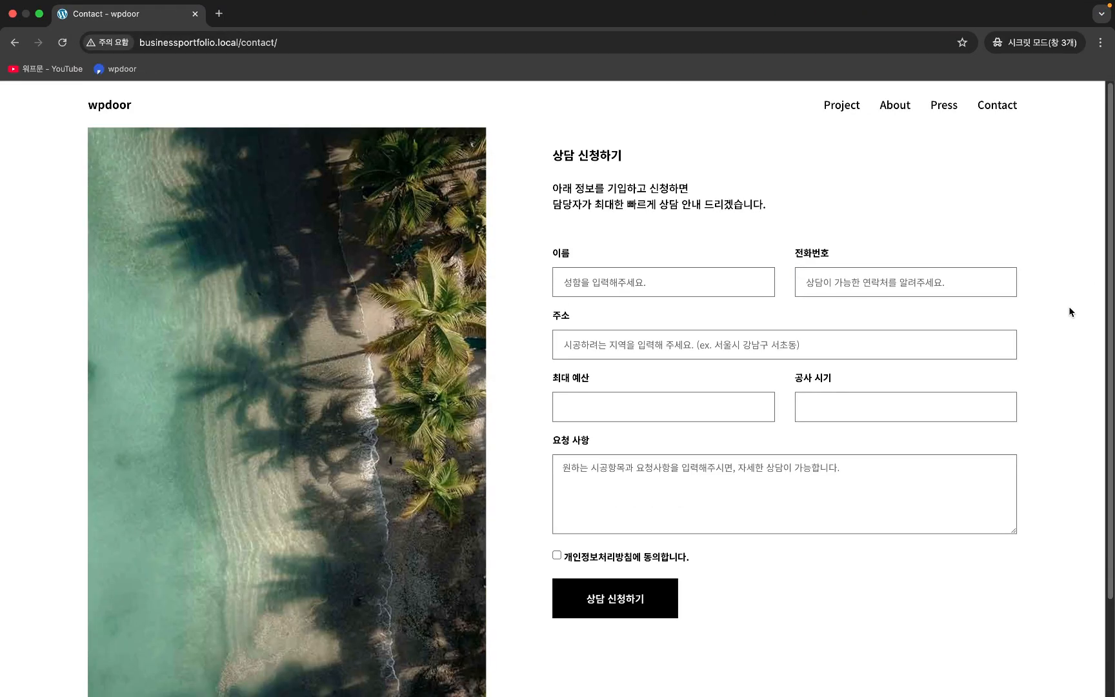
pyautogui.scroll(-3, 1066, 299)
pyautogui.scroll(3, 1063, 302)
pyautogui.scroll(-2, 285, 349)
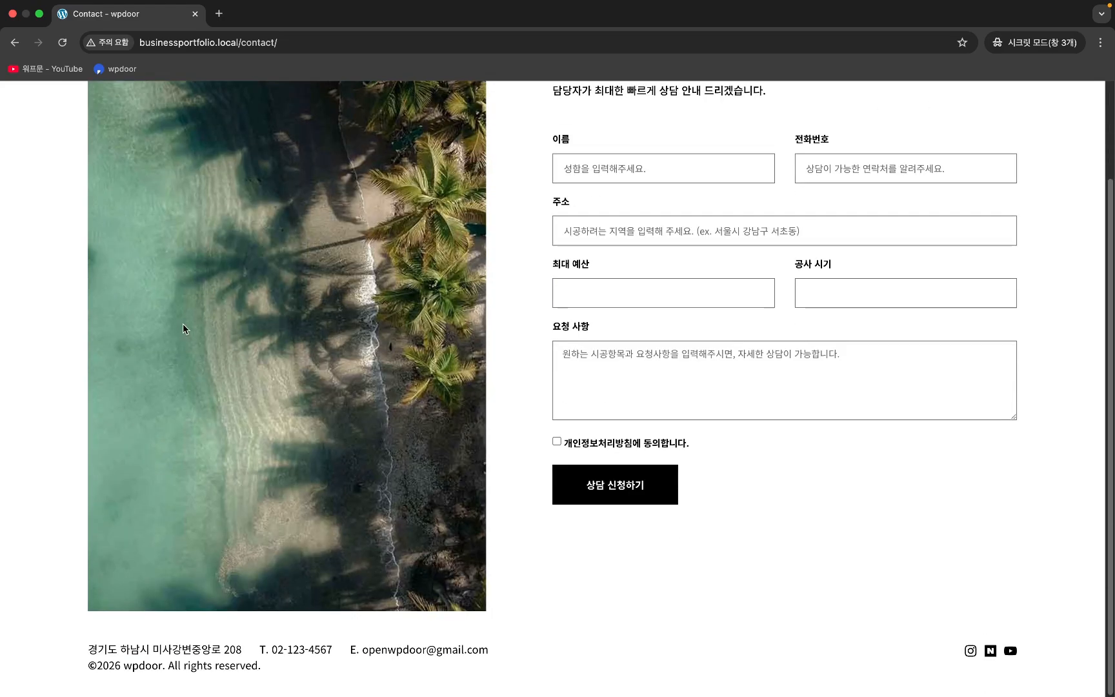
pyautogui.scroll(2, 183, 326)
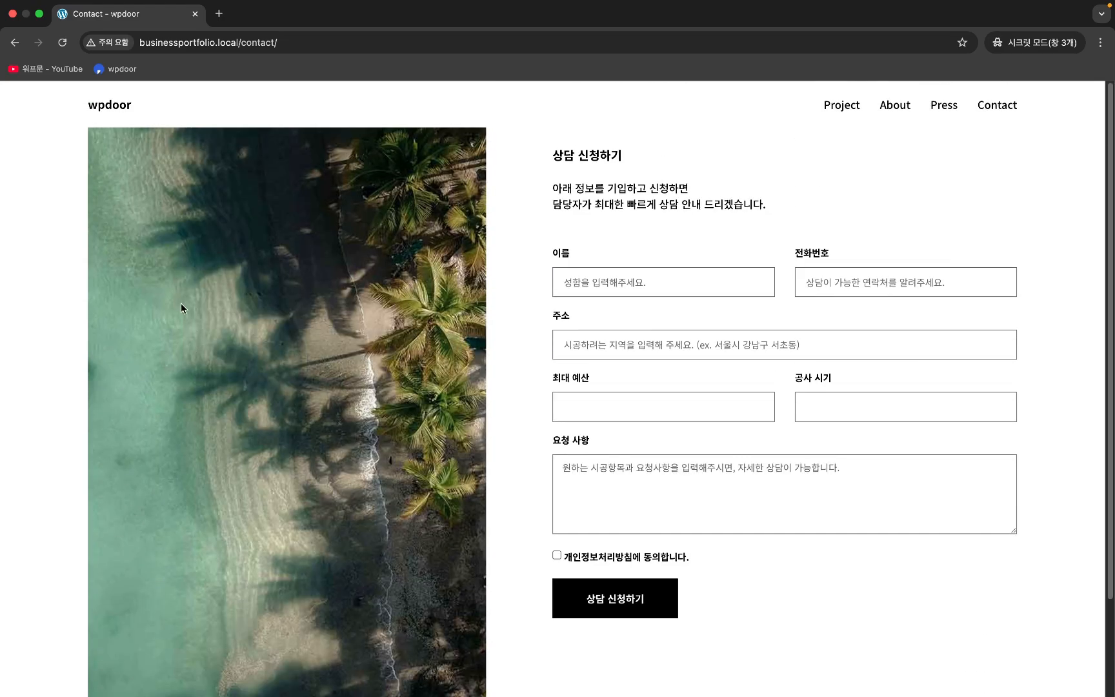
# - Return to the logged-in browser window and close the developer tools panel
pyautogui.hotkey('ctrl', 'Left')
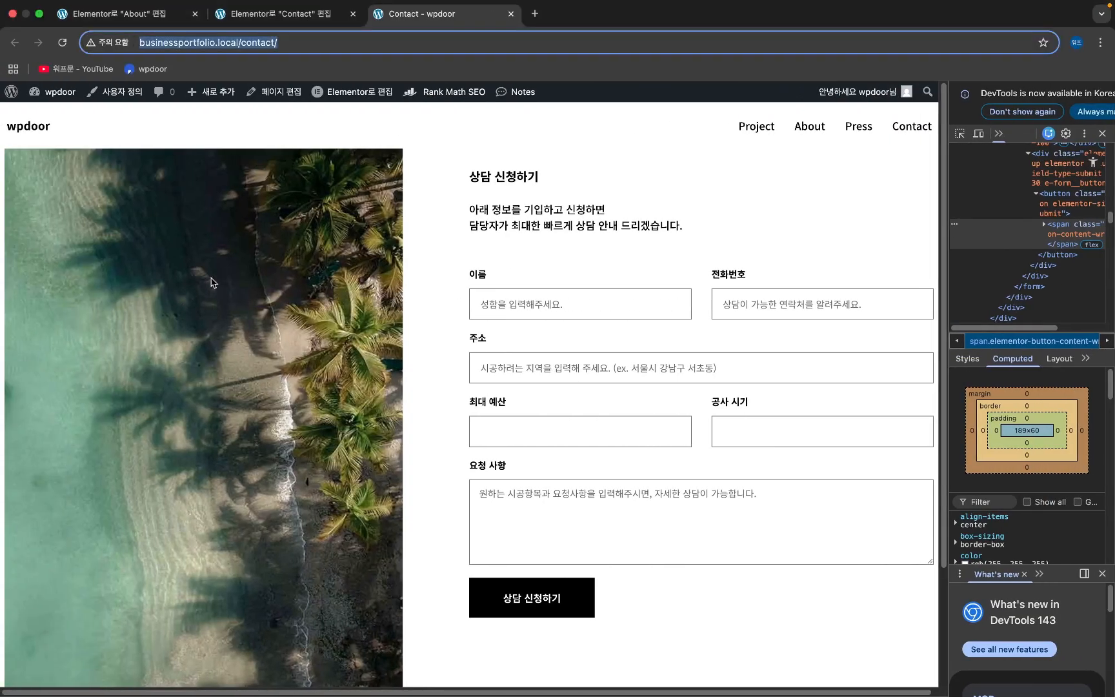
pyautogui.click(1103, 133)
pyautogui.scroll(-3, 1036, 237)
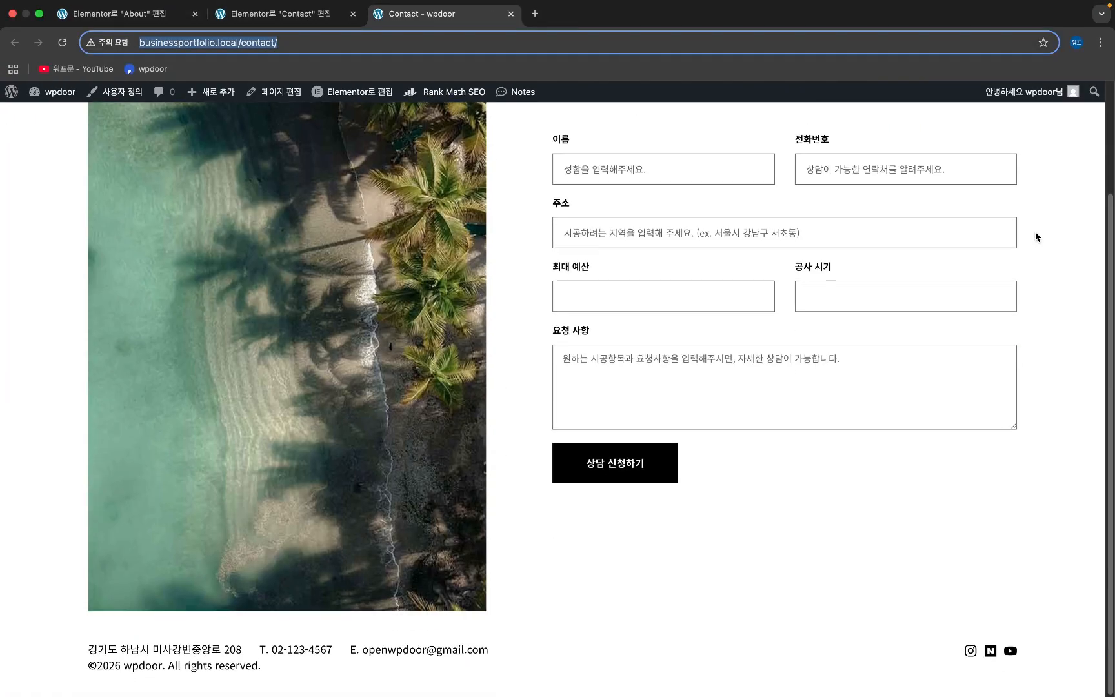
# - In the Contact editor, review Collect Submissions metadata, which saves User IP and User Agent
pyautogui.click(266, 14)
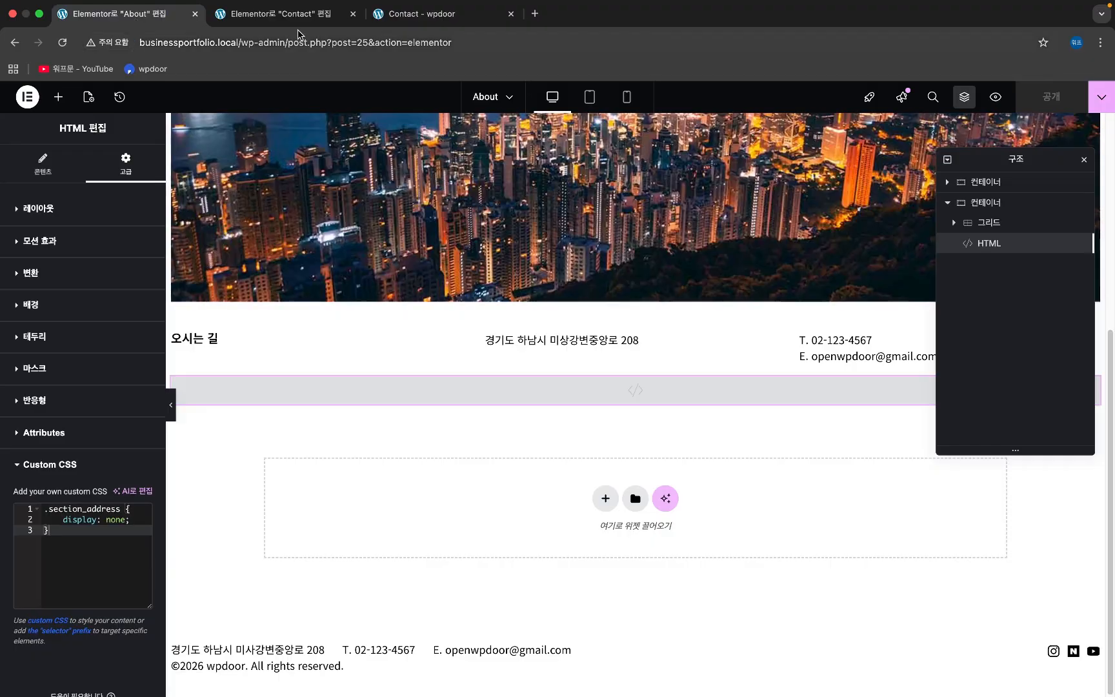
pyautogui.click(303, 14)
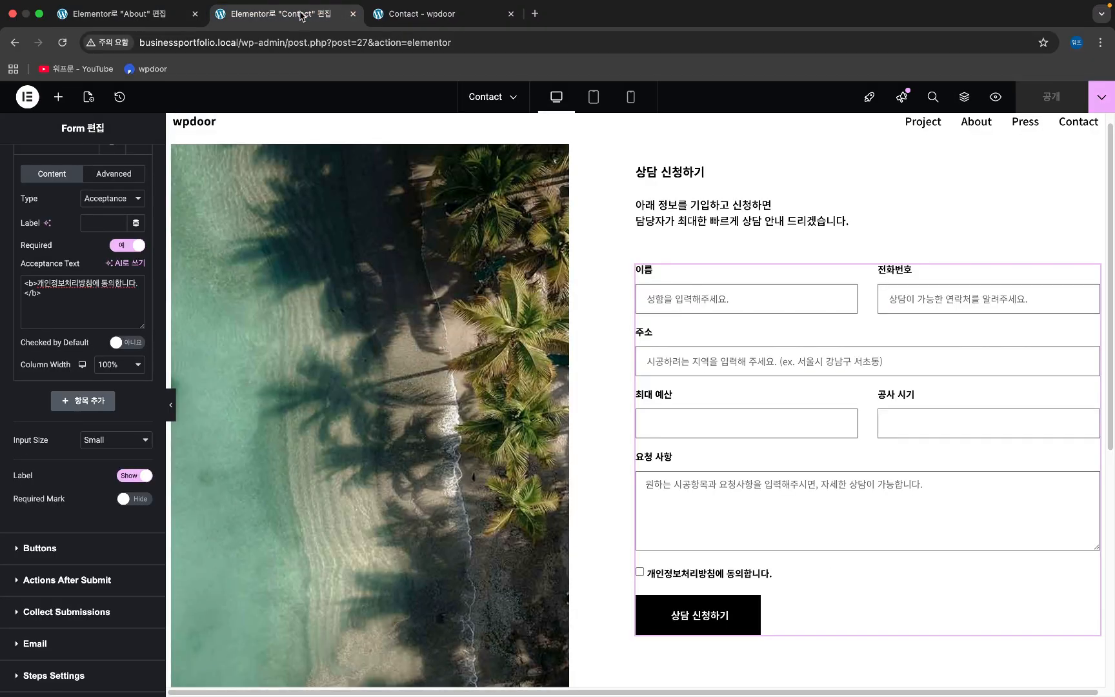
pyautogui.scroll(1, 90, 468)
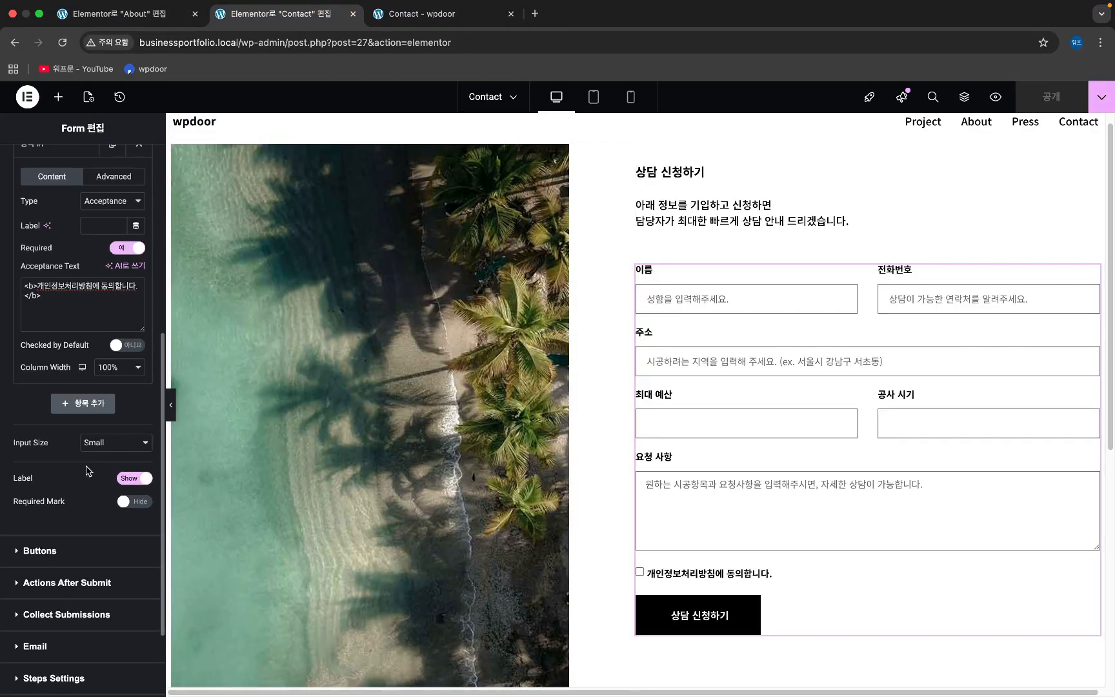
pyautogui.scroll(5, 89, 471)
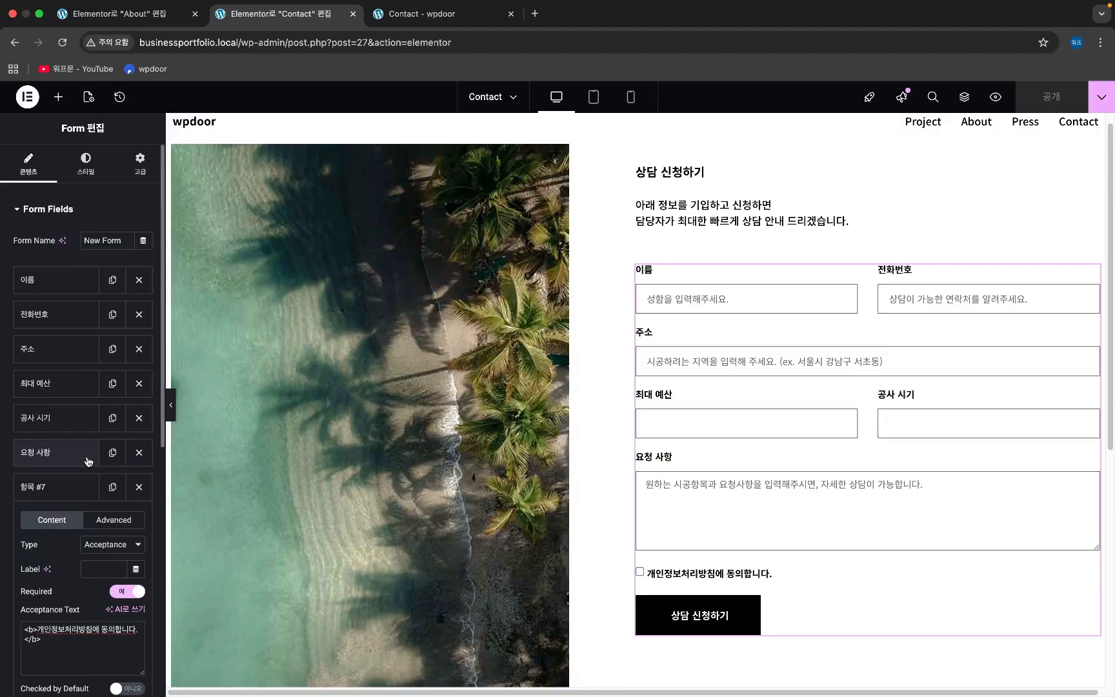
pyautogui.scroll(-7, 90, 461)
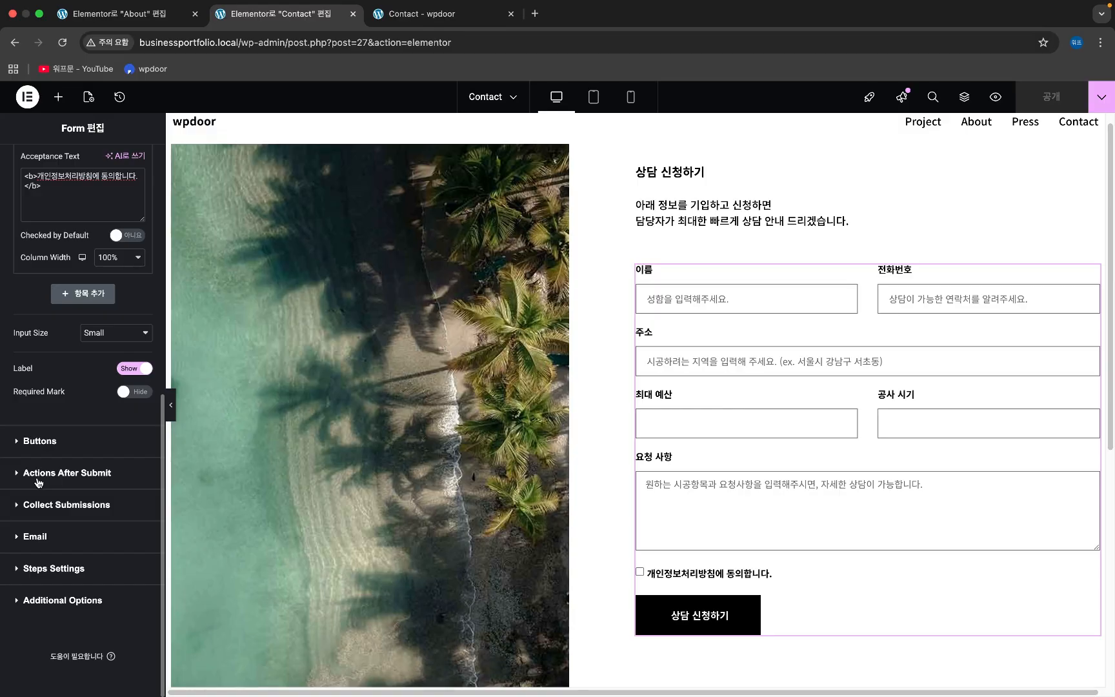
pyautogui.click(75, 474)
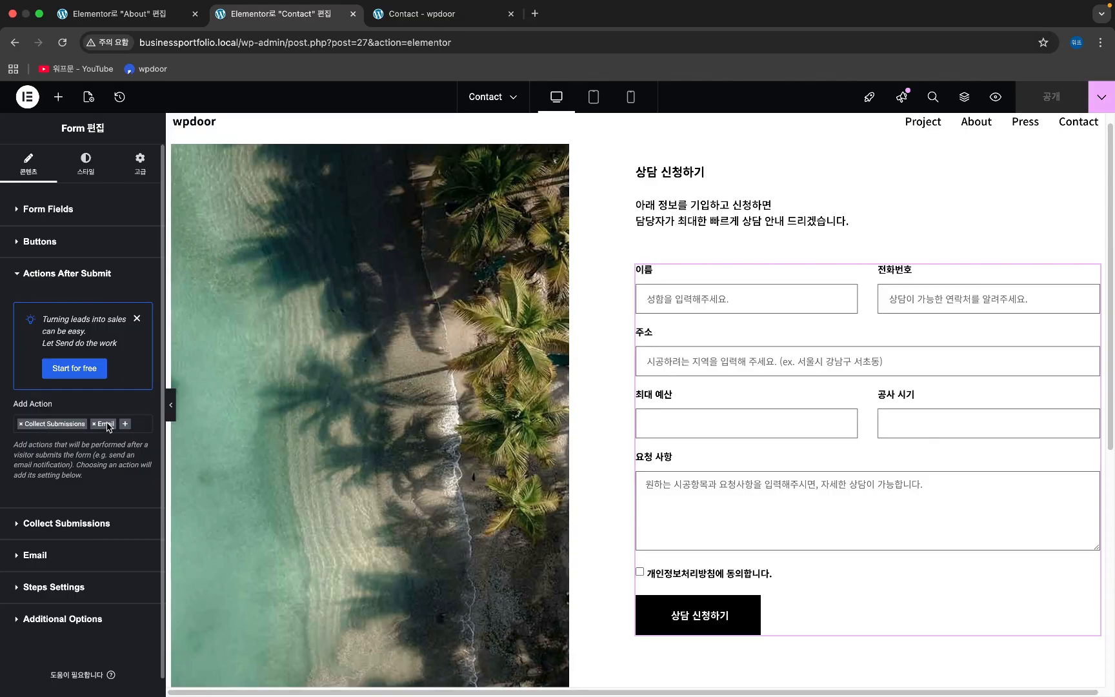
pyautogui.scroll(-1, 108, 427)
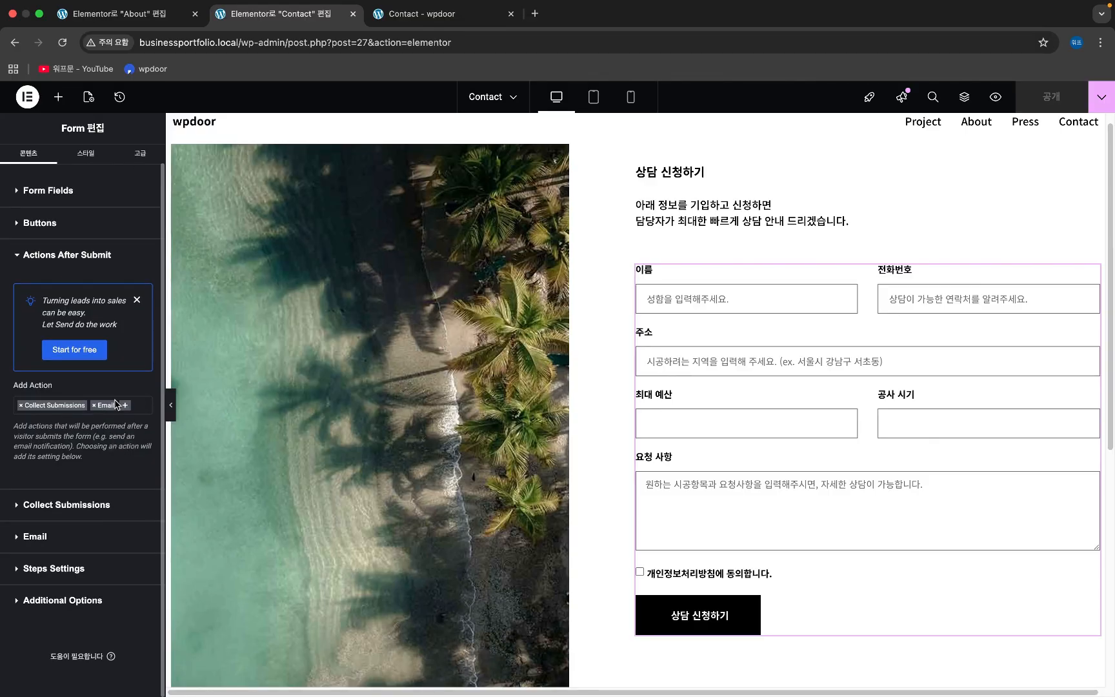
pyautogui.click(47, 509)
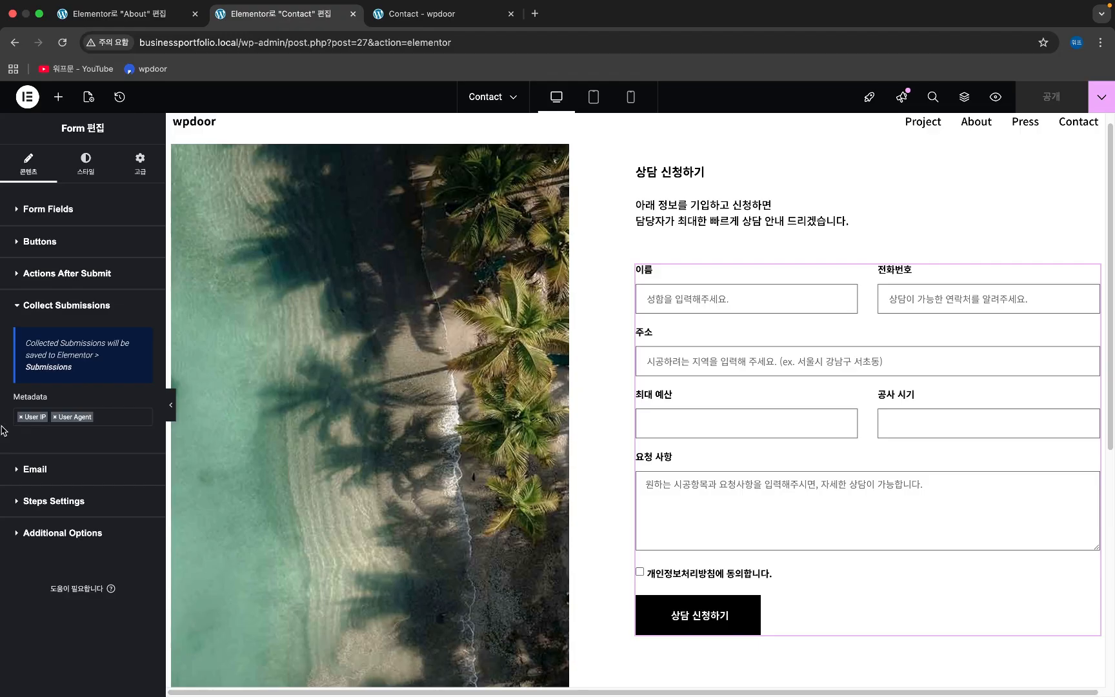
# - In the Email settings, check the recipient and change the subject to '상담 신청입니다'
pyautogui.click(39, 469)
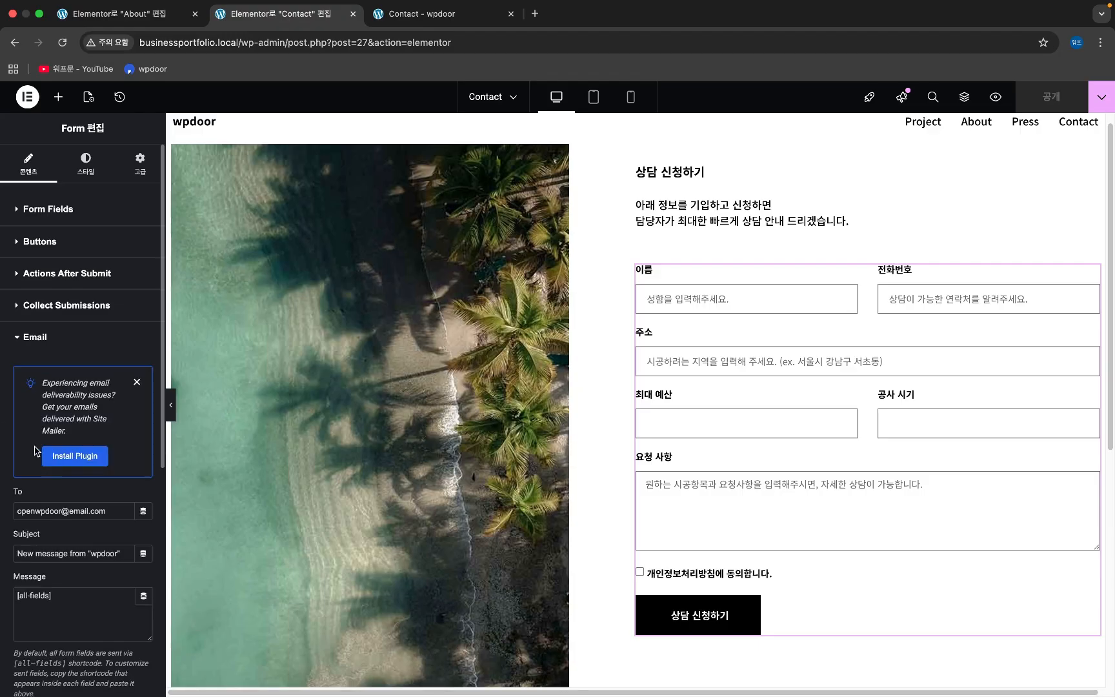
pyautogui.scroll(-3, 33, 377)
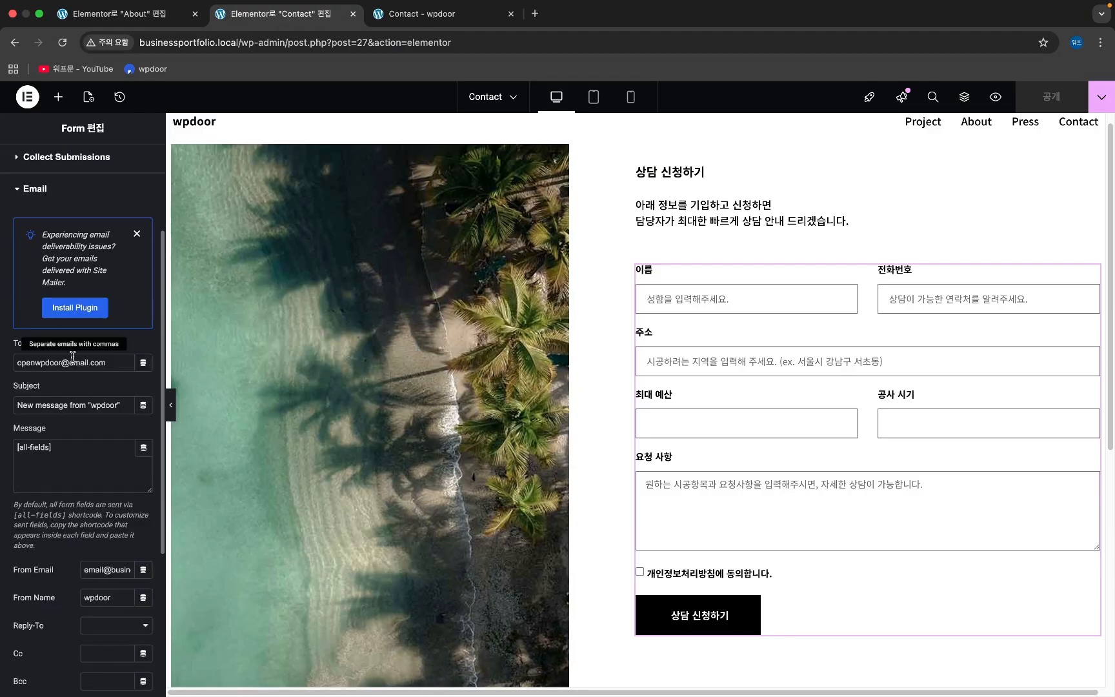
pyautogui.moveTo(115, 363); pyautogui.dragTo(2, 363)
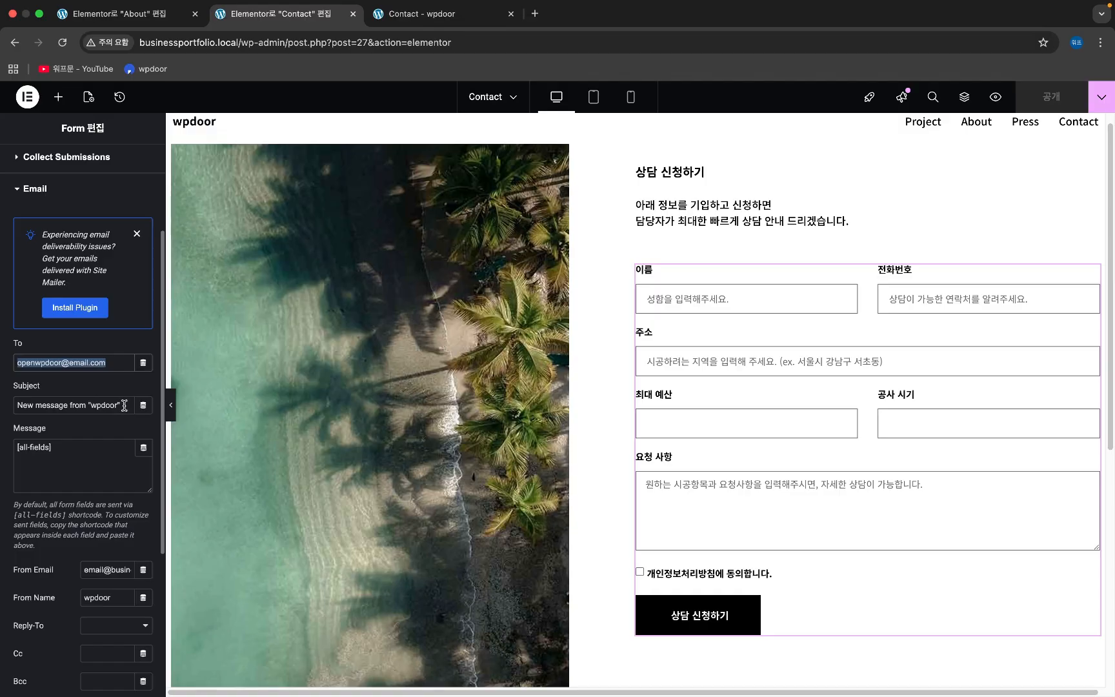
pyautogui.moveTo(124, 405); pyautogui.dragTo(2, 403)
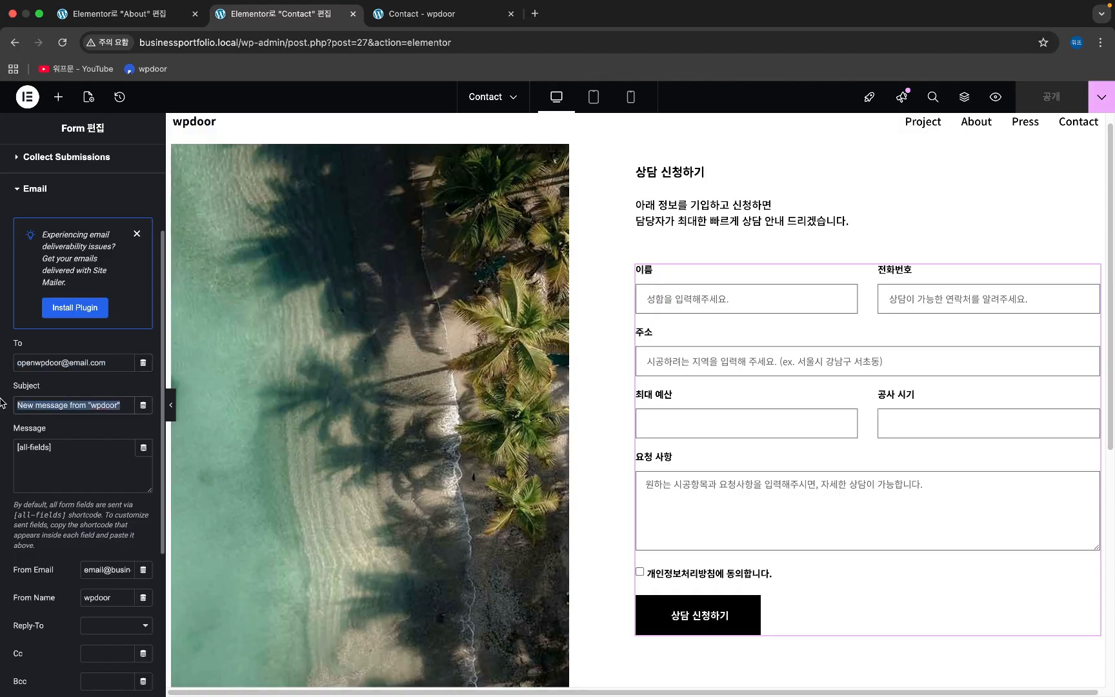
pyautogui.write('상')
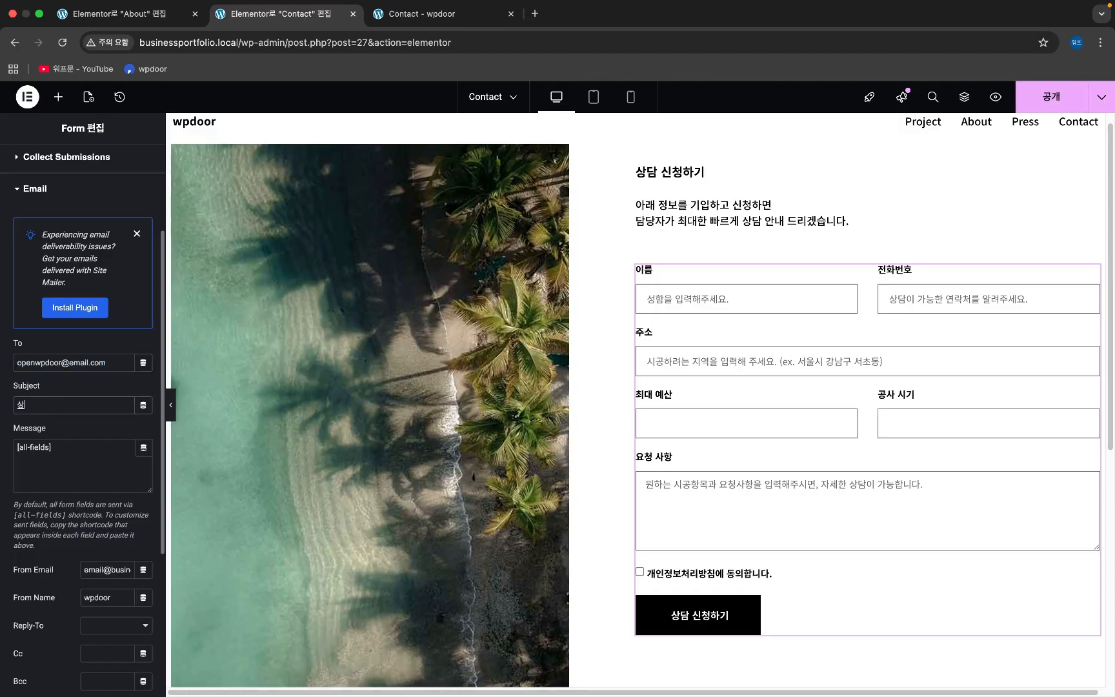
pyautogui.write('담 시ㄴ청입니다.')
pyautogui.scroll(-1, 47, 410)
pyautogui.scroll(-1, 46, 411)
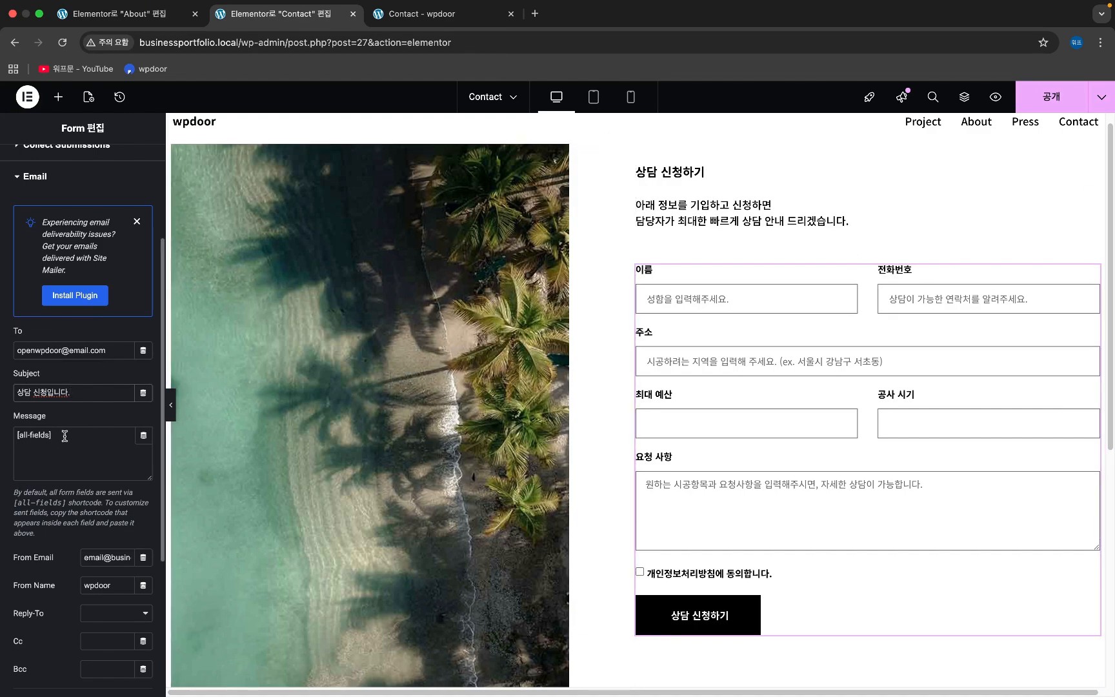
pyautogui.scroll(-2, 65, 436)
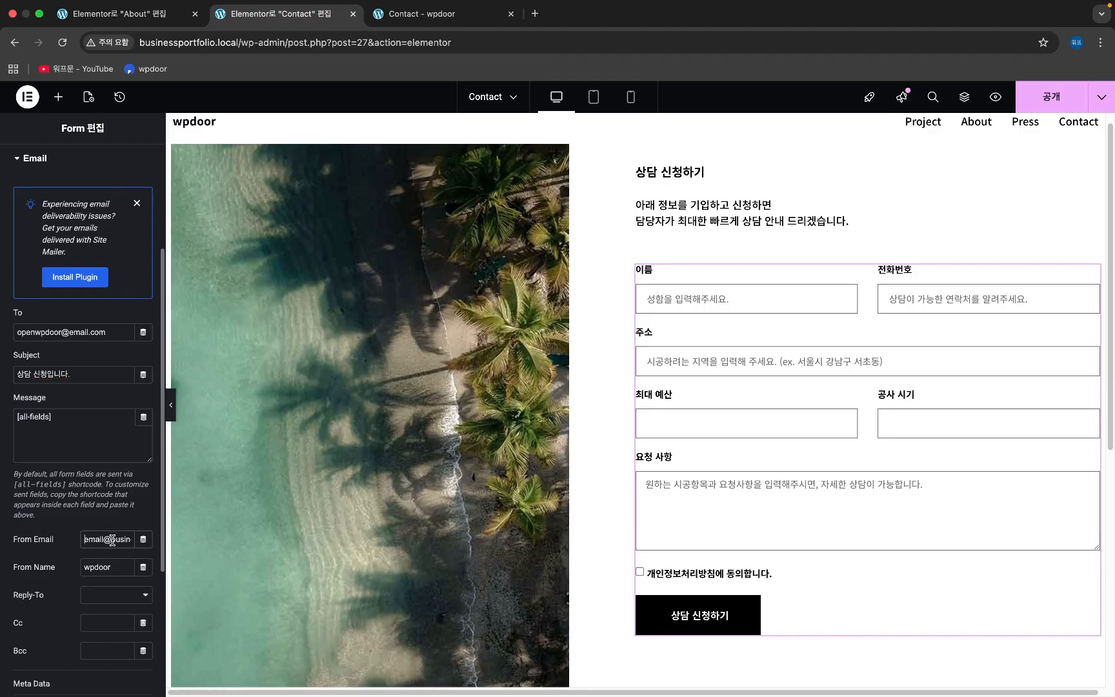
# - Review the From Email address and the other email notification fields
pyautogui.moveTo(111, 538); pyautogui.dragTo(165, 537)
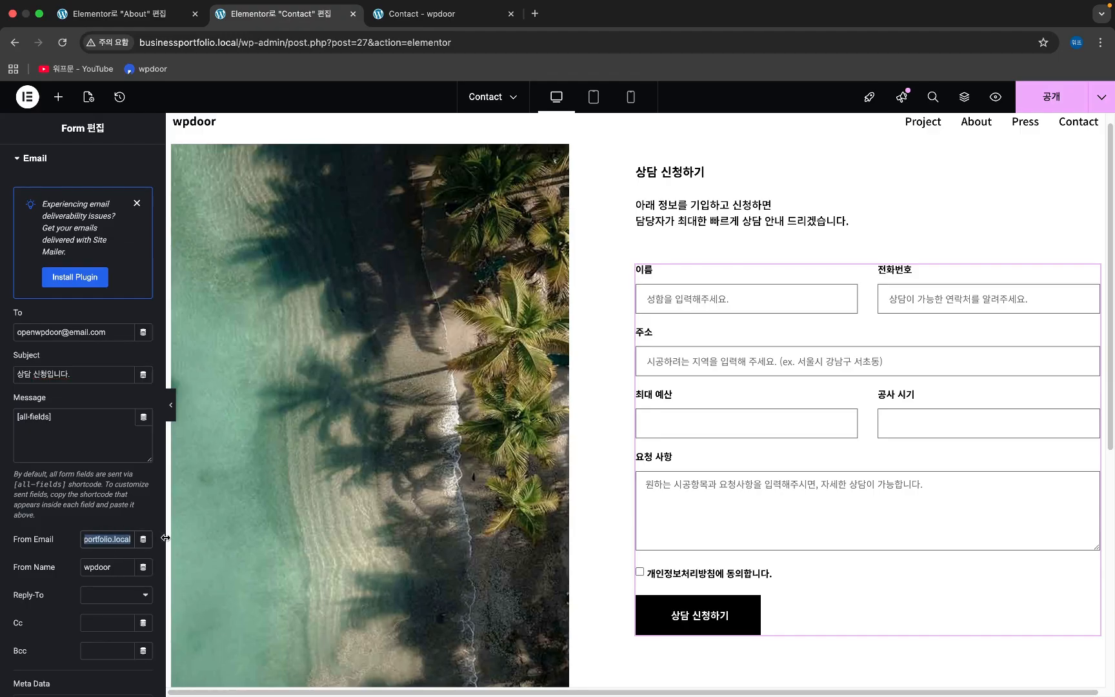
pyautogui.click(107, 539)
pyautogui.click(84, 539)
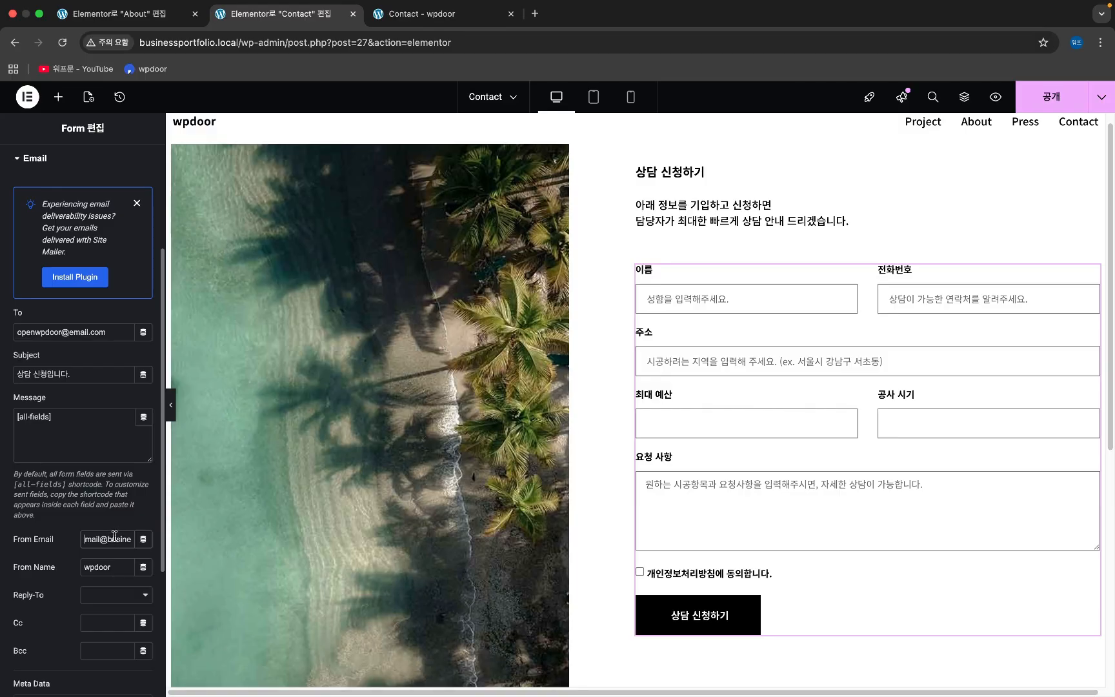
pyautogui.moveTo(85, 541); pyautogui.dragTo(155, 553)
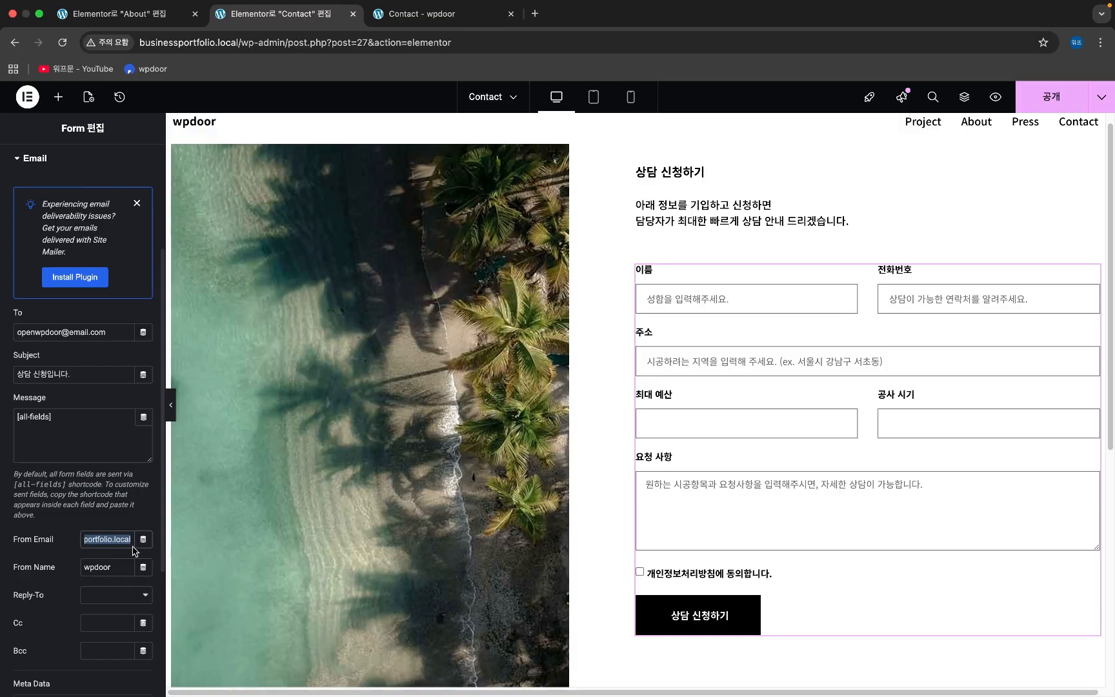
pyautogui.click(110, 539)
pyautogui.scroll(1, 109, 542)
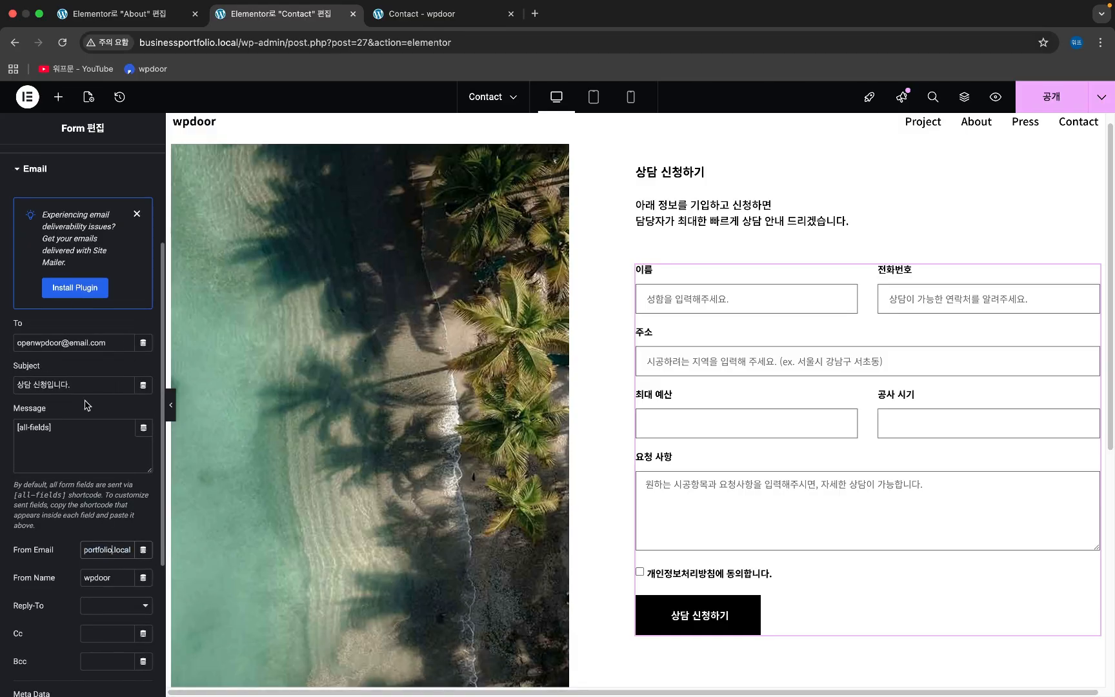
pyautogui.moveTo(51, 366); pyautogui.dragTo(14, 367)
pyautogui.moveTo(23, 323); pyautogui.dragTo(11, 323)
pyautogui.scroll(-4, 62, 483)
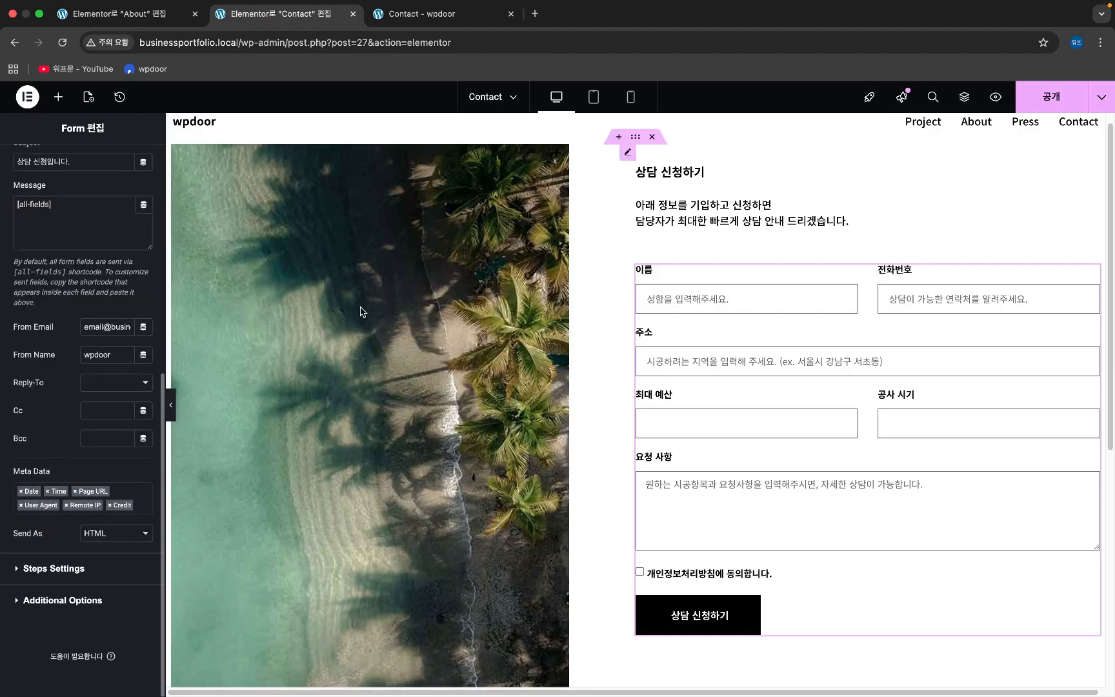
# - Publish the Contact page with the updated email settings
pyautogui.click(1048, 98)
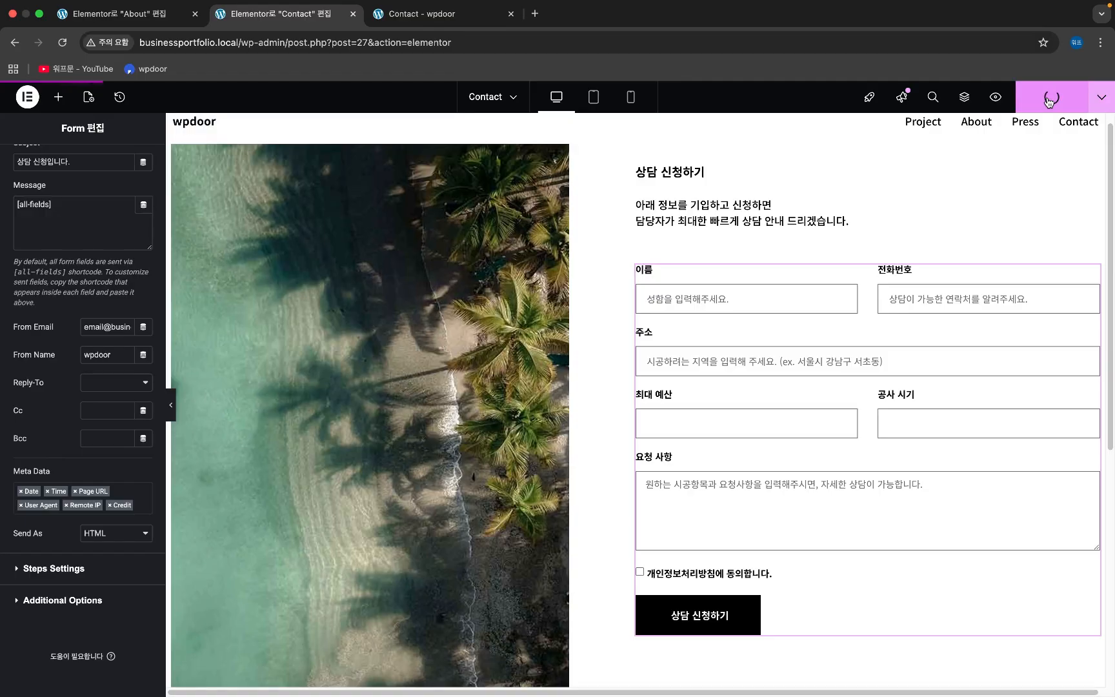
pyautogui.scroll(3, 23, 338)
pyautogui.scroll(5, 24, 339)
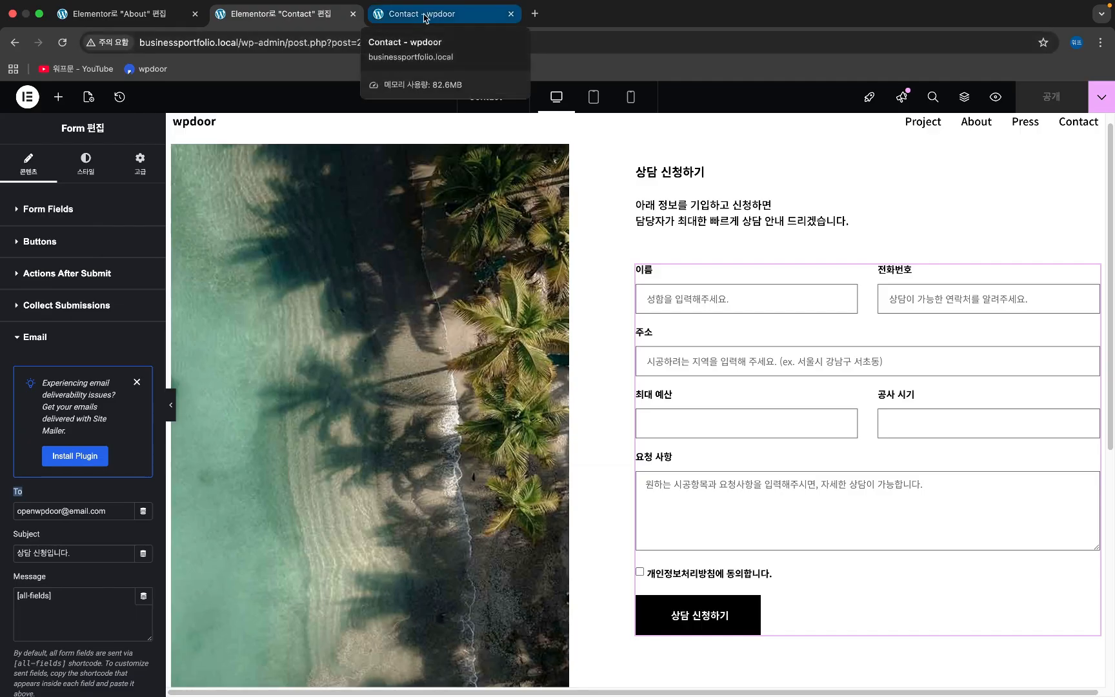
# - Bring up the private window and reload the live Contact page
pyautogui.hotkey('ctrl', 'Right')
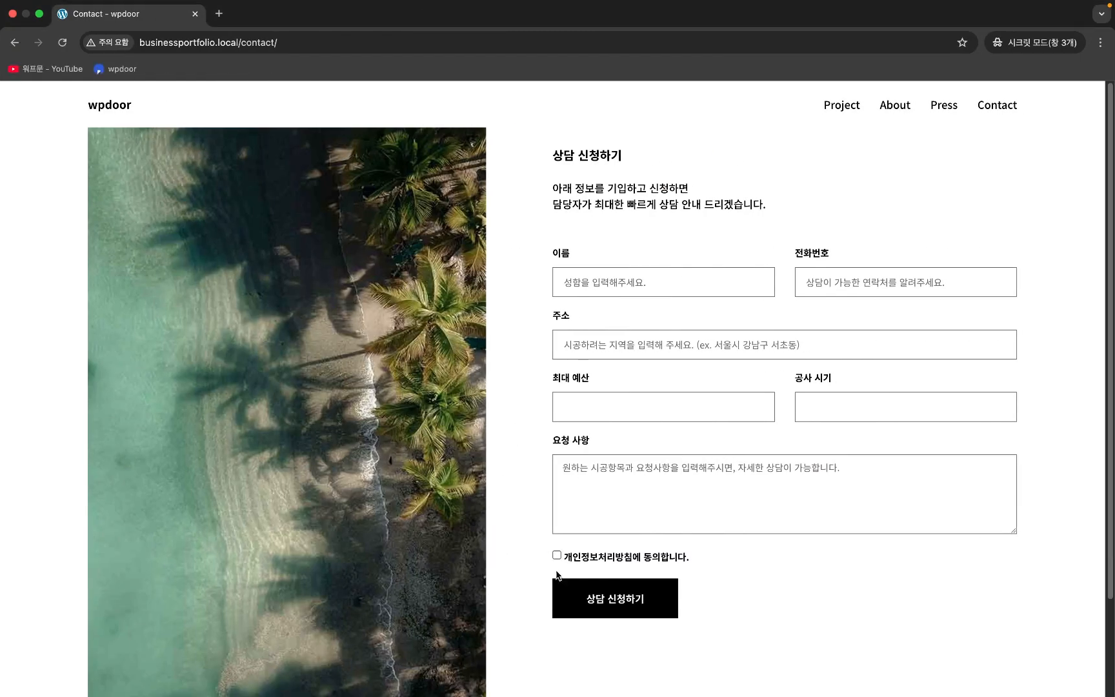
pyautogui.press('super+r')
pyautogui.scroll(-3, 555, 201)
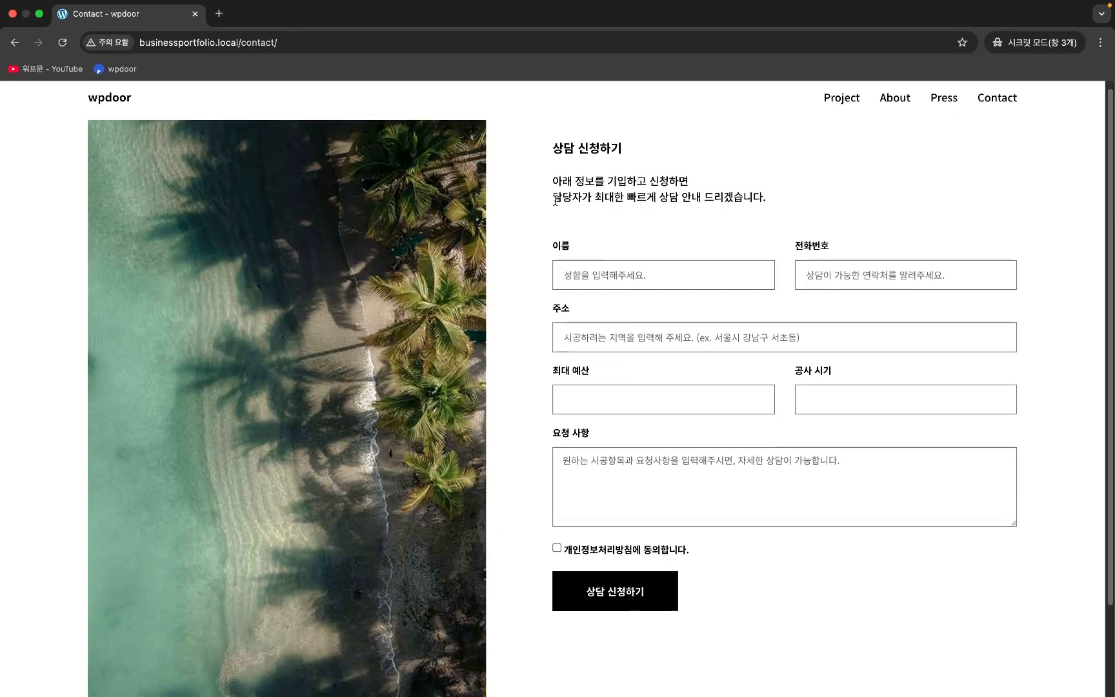
pyautogui.scroll(3, 611, 285)
# - Enter a test name and phone number, confirming the form won't submit without consent
pyautogui.click(612, 286)
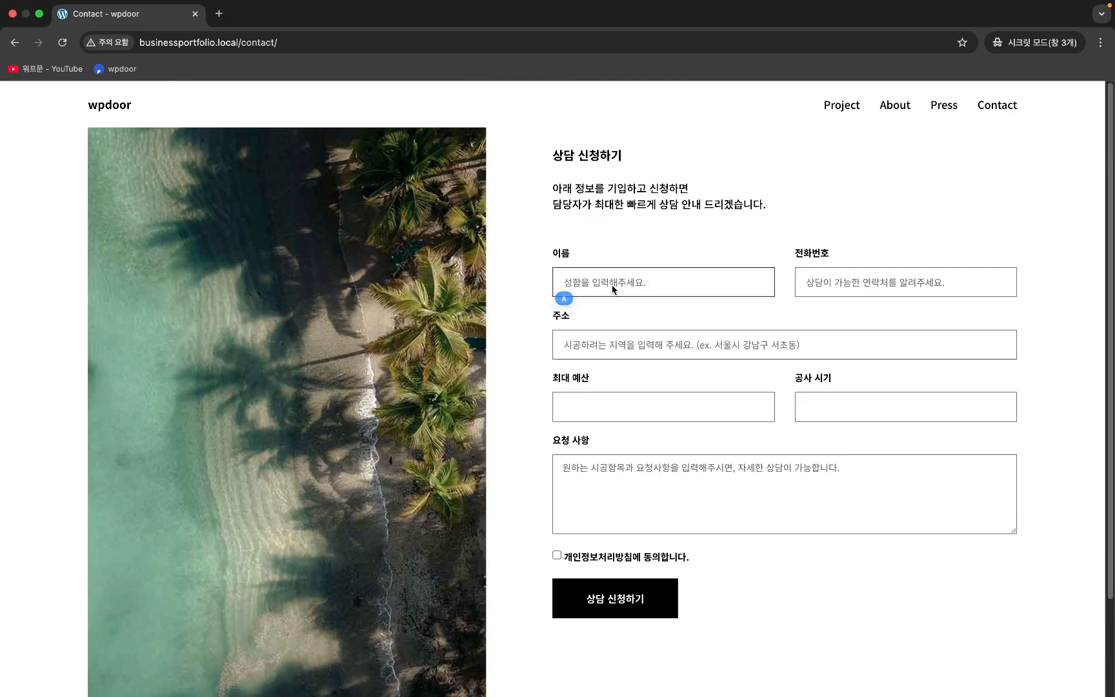
pyautogui.write('워프문')
pyautogui.click(633, 600)
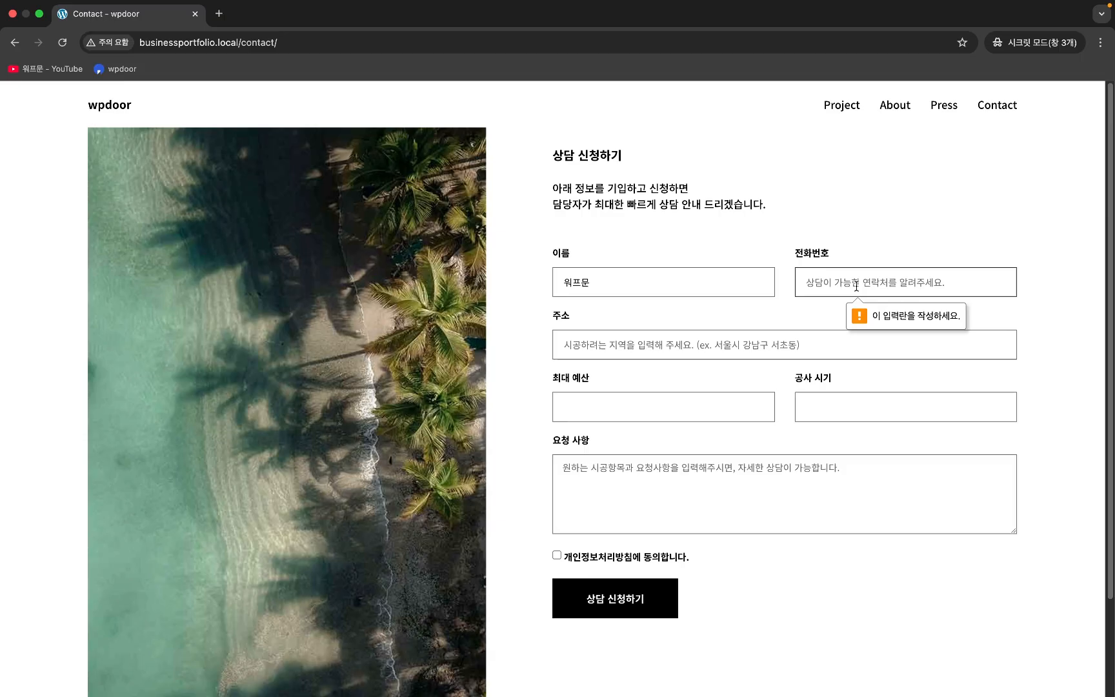
pyautogui.write('010')
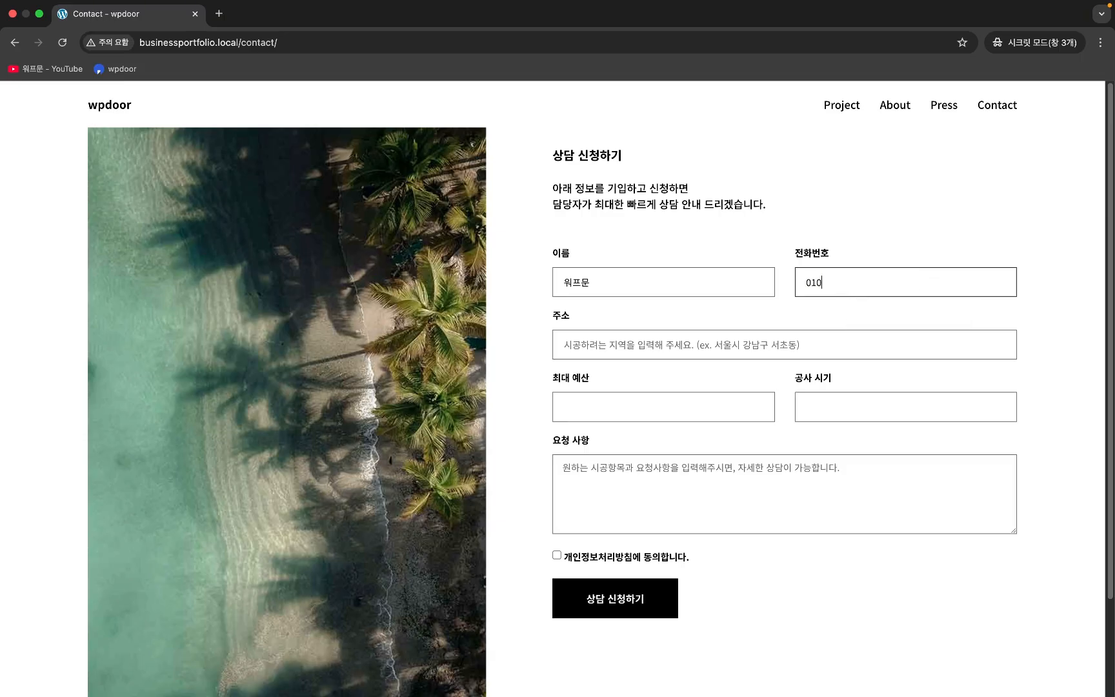
pyautogui.write('12345678')
pyautogui.click(620, 600)
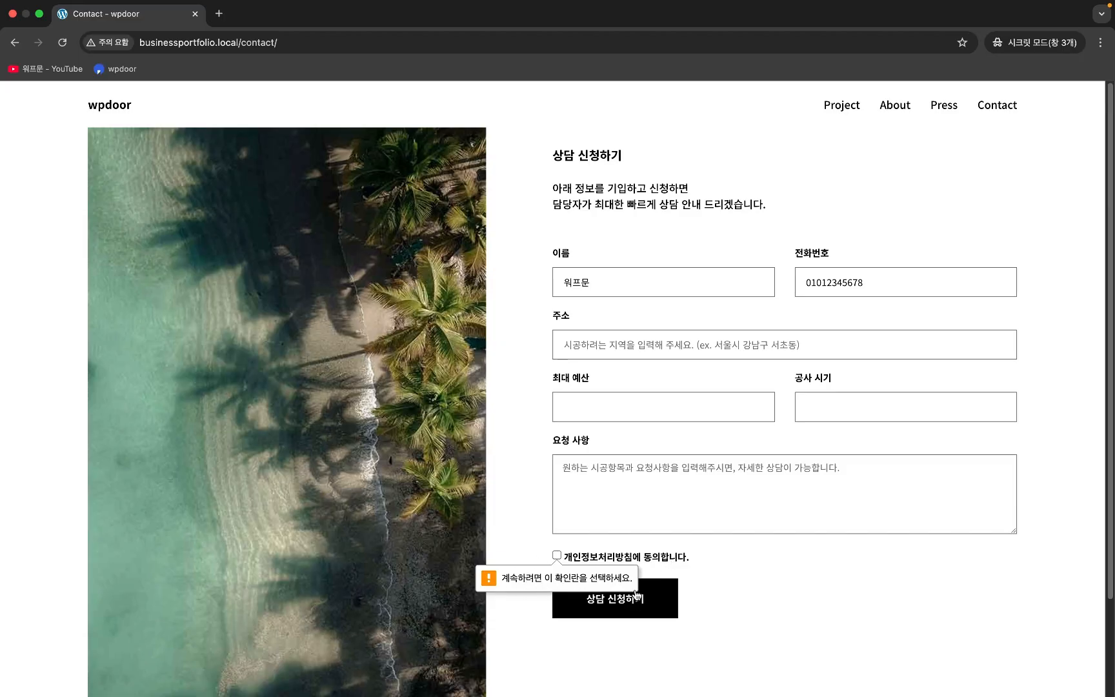
# - Tick the privacy consent box, enter an address and a 1000만원 maximum budget
pyautogui.click(557, 556)
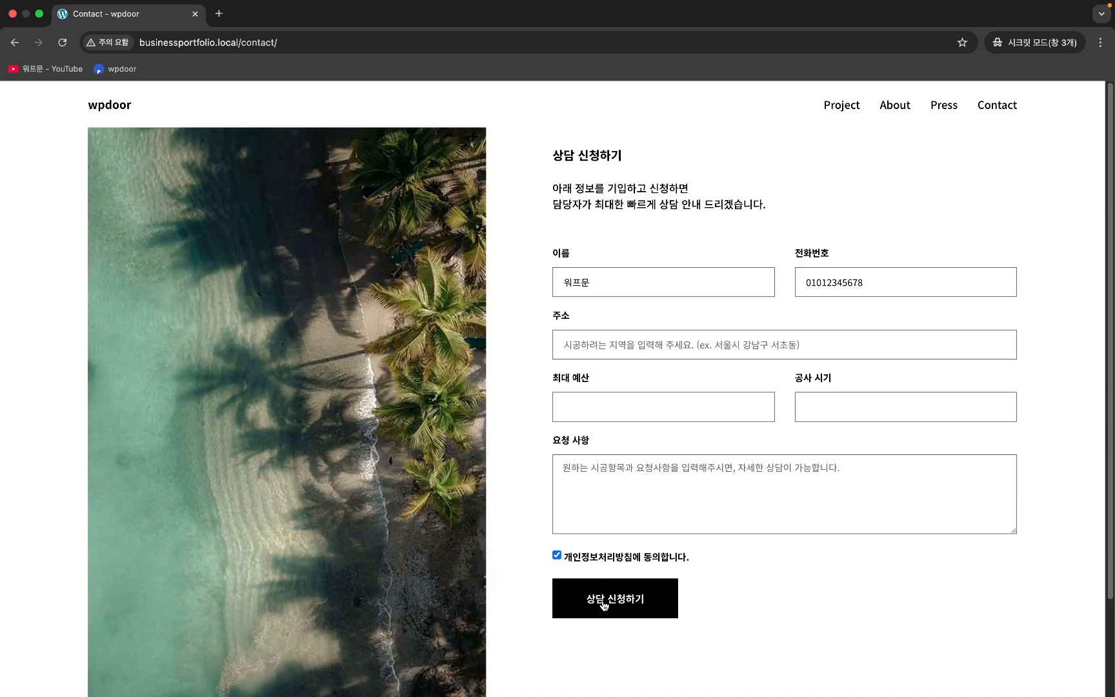
pyautogui.click(666, 342)
pyautogui.write('서울시 서')
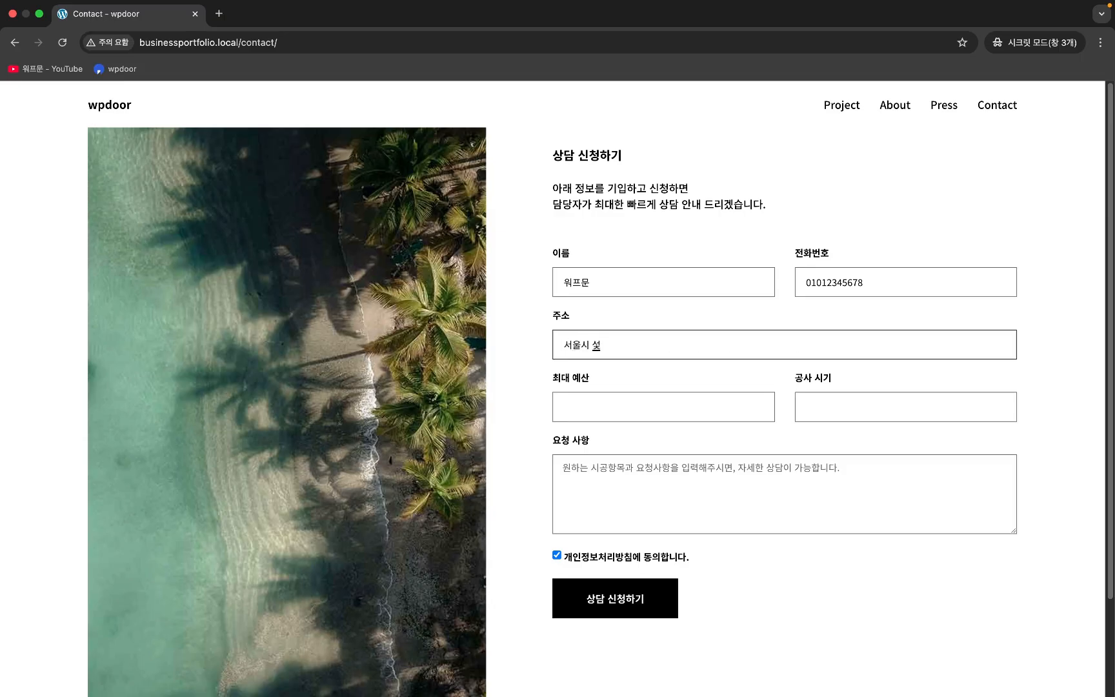
pyautogui.press('BackSpace')
pyautogui.press('BackSpace')
pyautogui.press('BackSpace')
pyautogui.write('강남구 서초동 어쩌구 저쩌구')
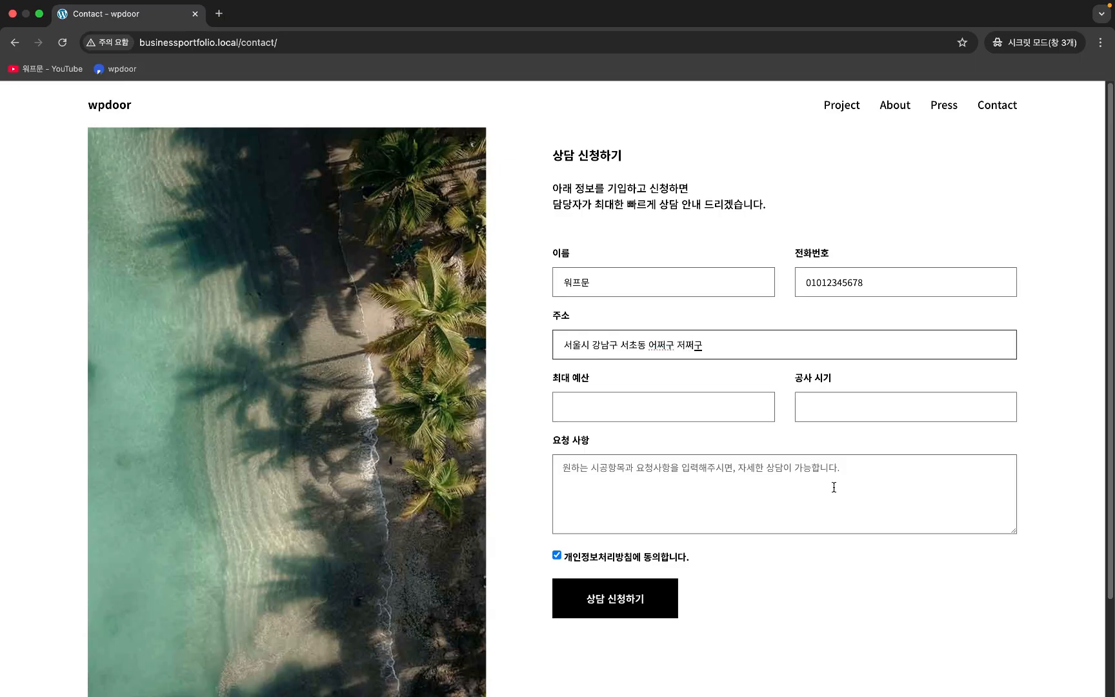
pyautogui.click(685, 409)
pyautogui.write('1')
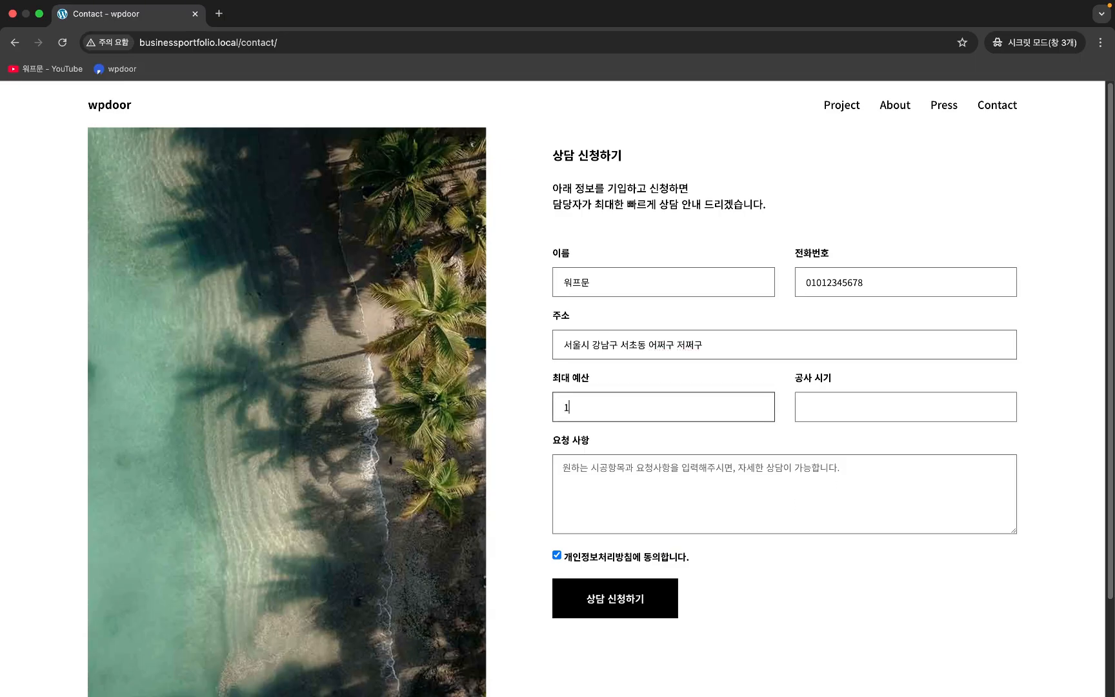
pyautogui.write('000만원')
# - Enter timing 26.2. and request '아파트 인테리어 원합니다', then submit the test request
pyautogui.click(891, 407)
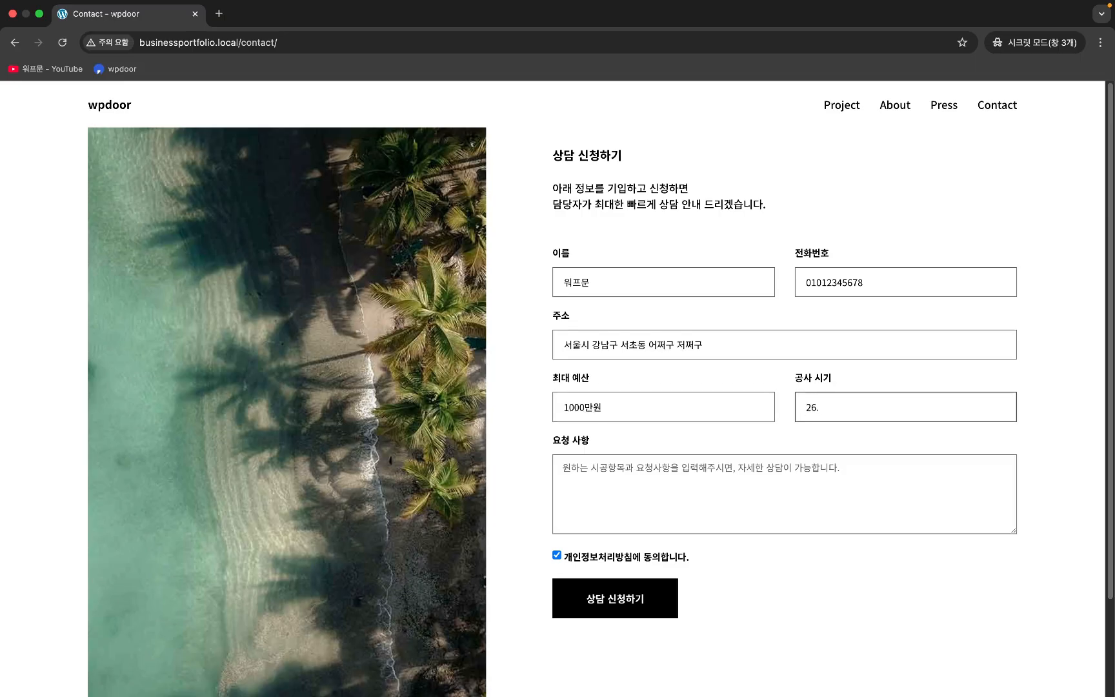
pyautogui.write('26.2.2')
pyautogui.click(666, 476)
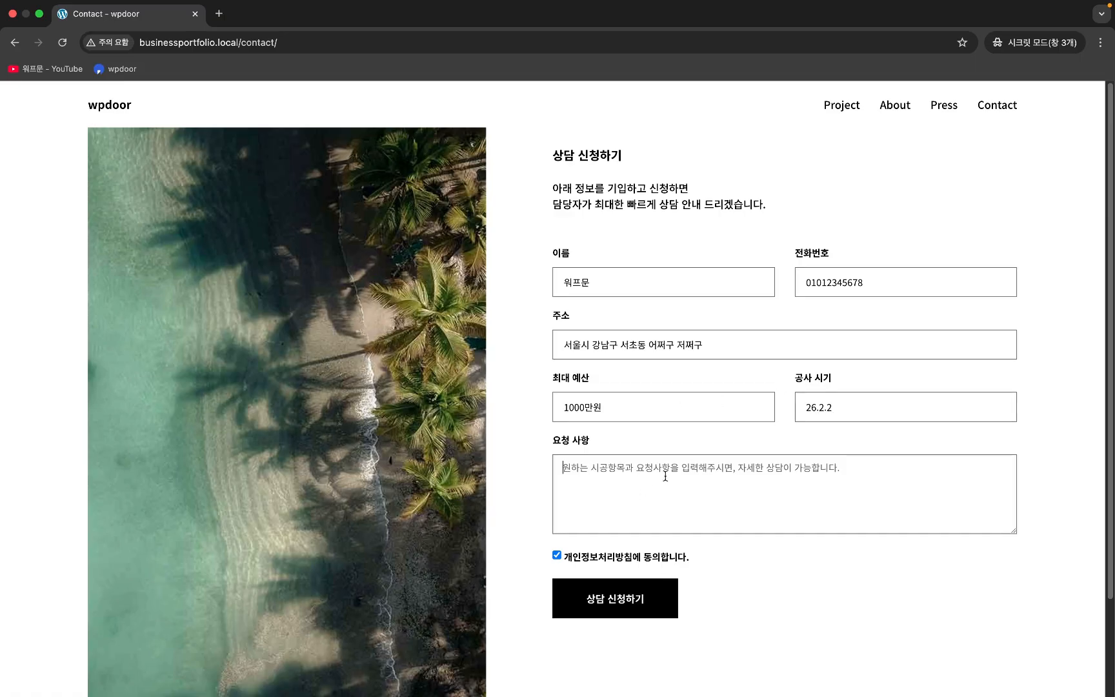
pyautogui.write('아파트 이ㅌ')
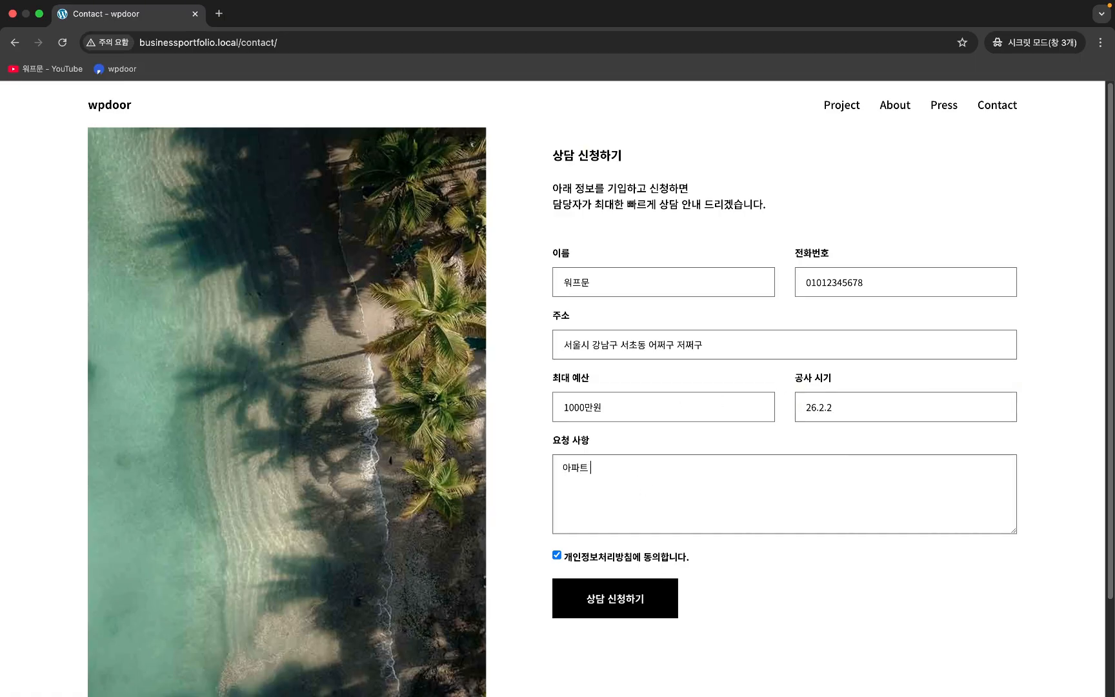
pyautogui.press('BackSpace')
pyautogui.write('ㄴ테리어 ㅇㅝㄴㅎㅏㅂ니다')
pyautogui.scroll(-1, 757, 511)
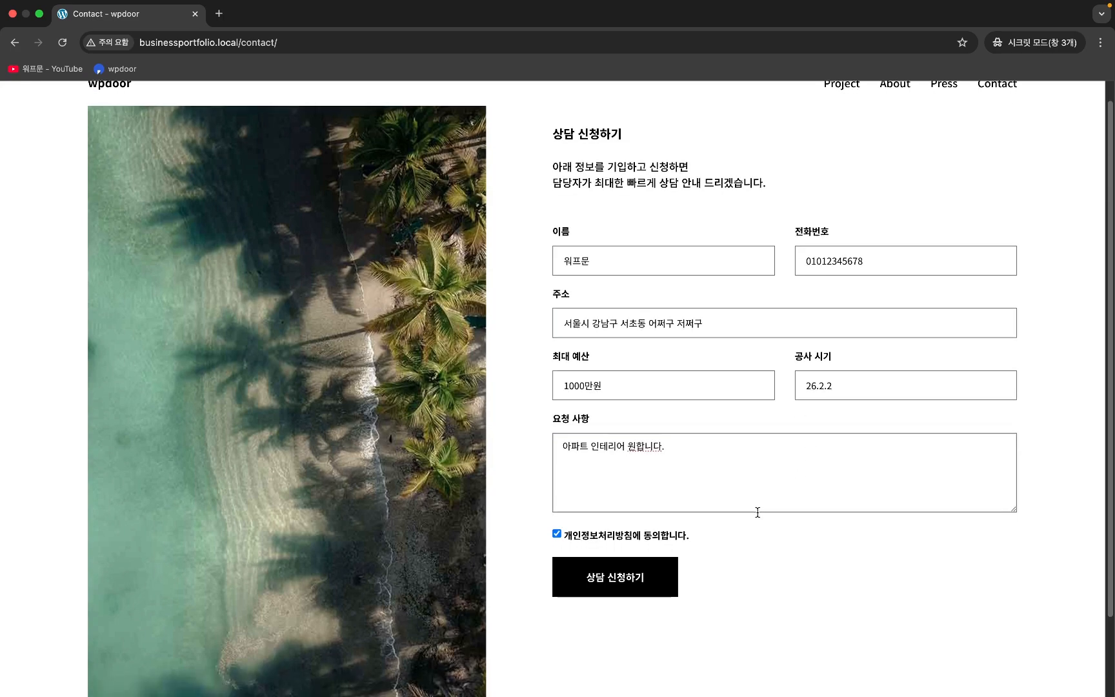
pyautogui.click(648, 580)
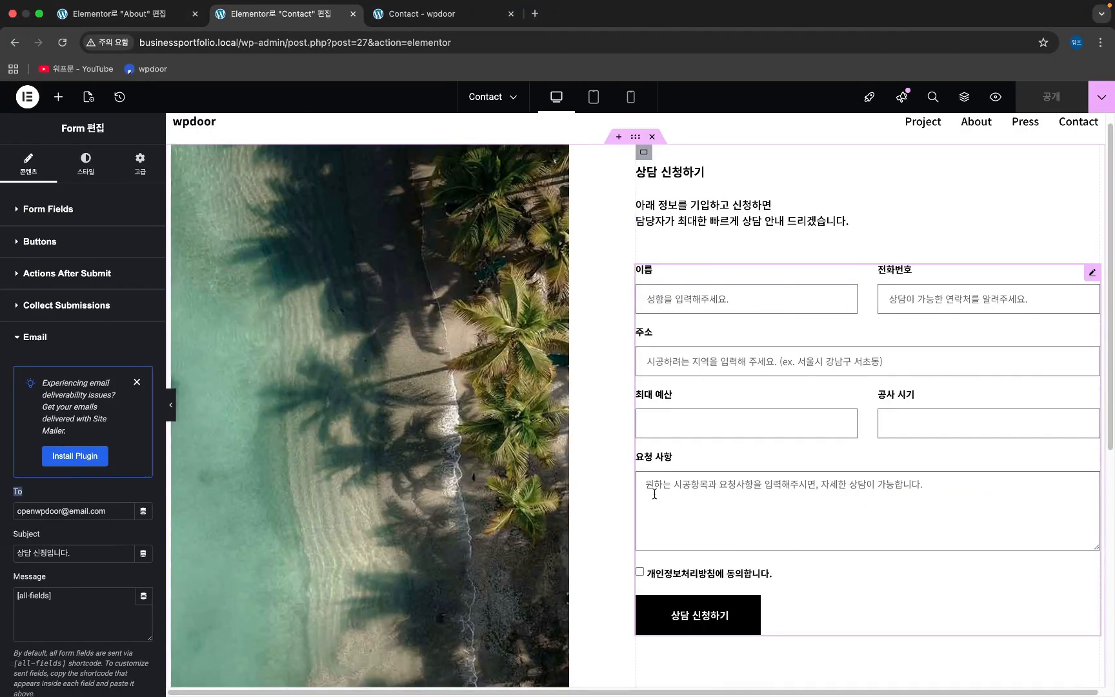
# - Collapse Email and switch Custom Messages on under Additional Options
pyautogui.click(44, 338)
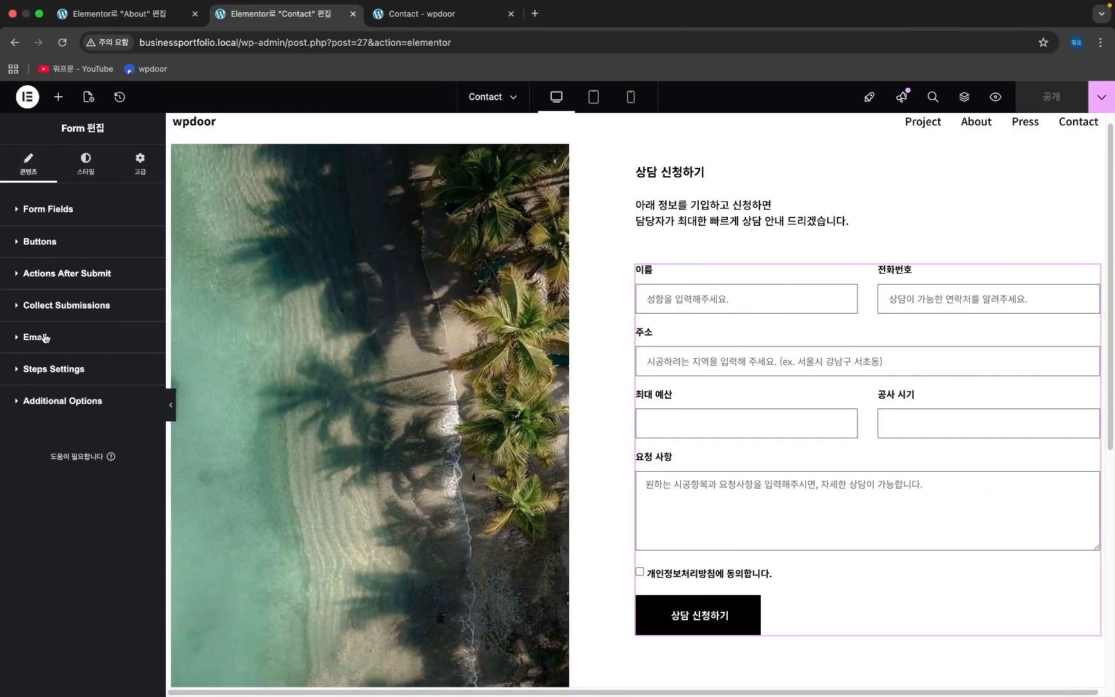
pyautogui.click(56, 381)
pyautogui.click(55, 382)
pyautogui.click(58, 401)
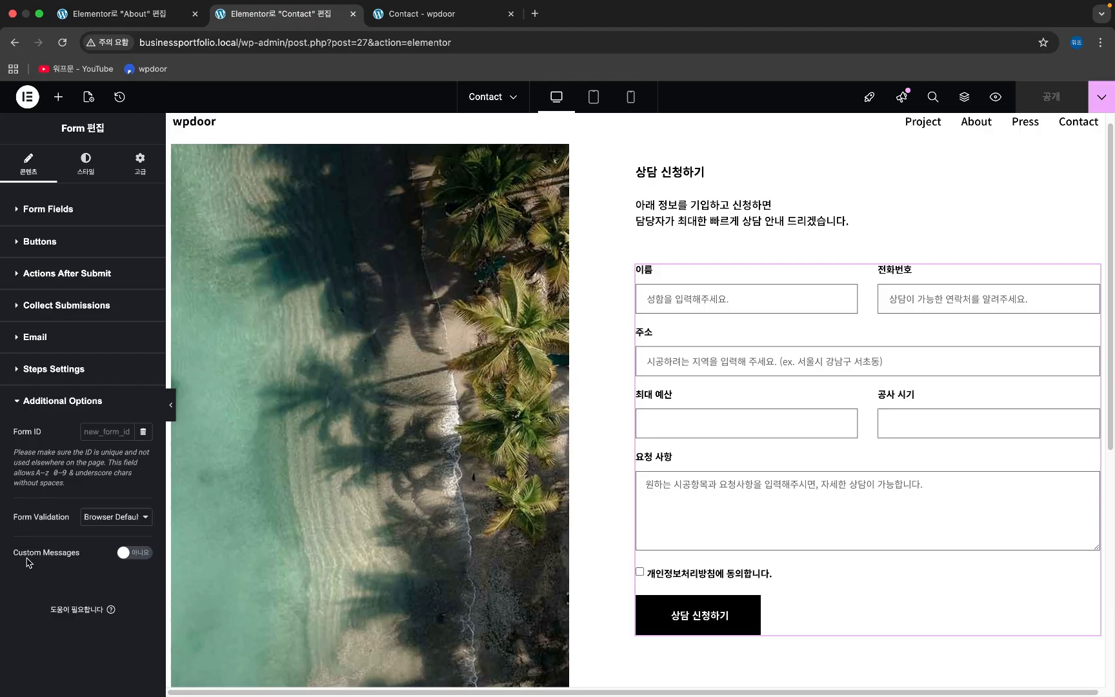
pyautogui.click(127, 553)
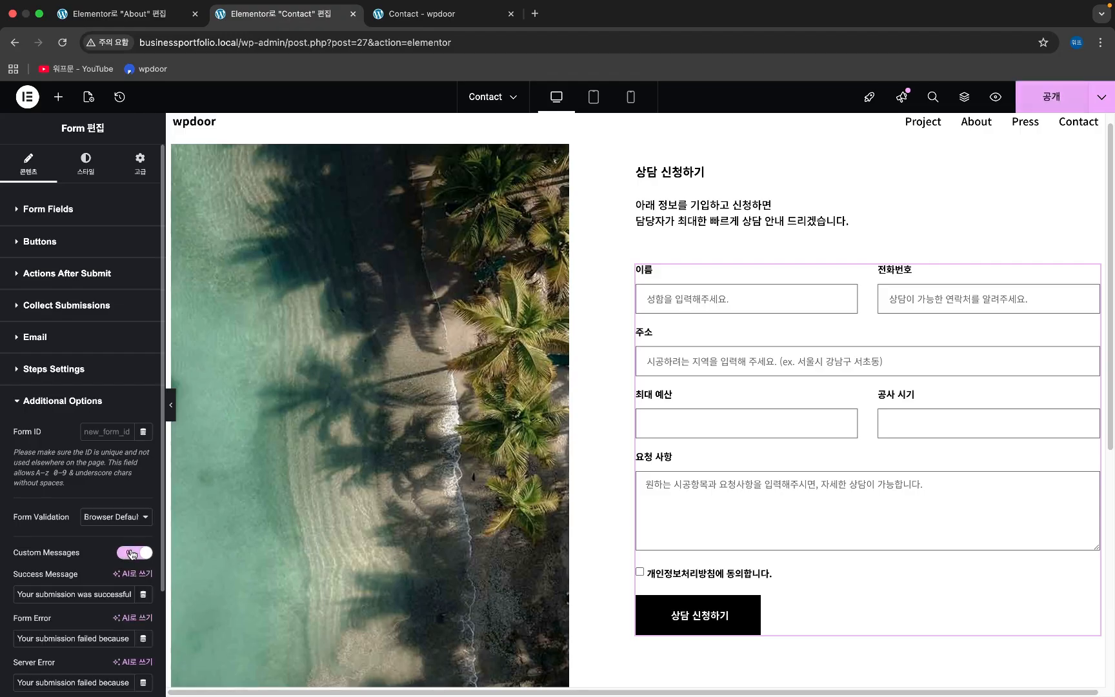
pyautogui.scroll(-4, 52, 547)
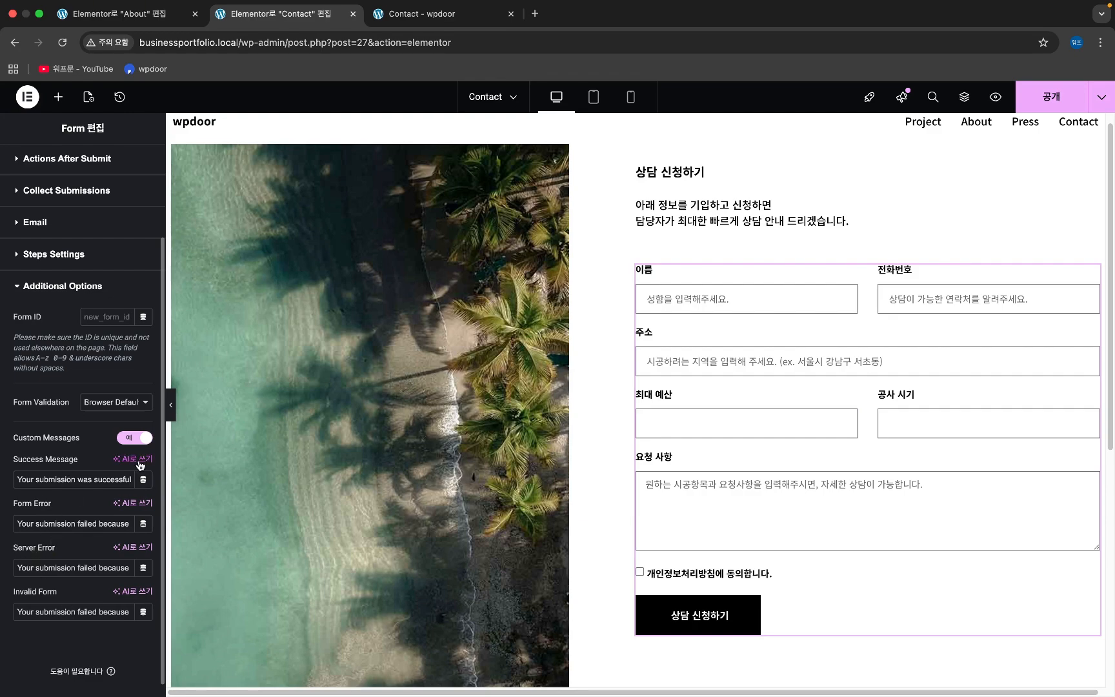
# - Set the Success Message to '상담 신청이 완료되었습니다. 담당자가 최대한 빠르게 확인하여 상담 안내 드리겠습니다'
pyautogui.tripleClick(61, 480)
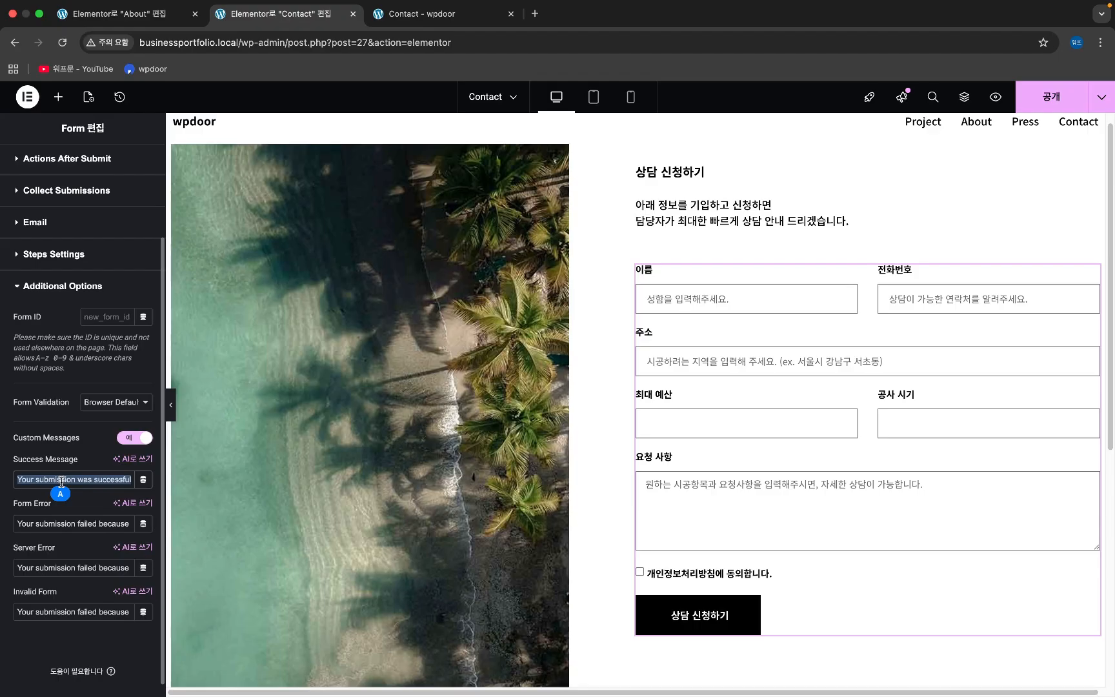
pyautogui.write('tkd')
pyautogui.press('BackSpace')
pyautogui.press('BackSpace')
pyautogui.press('BackSpace')
pyautogui.write('상담 신처')
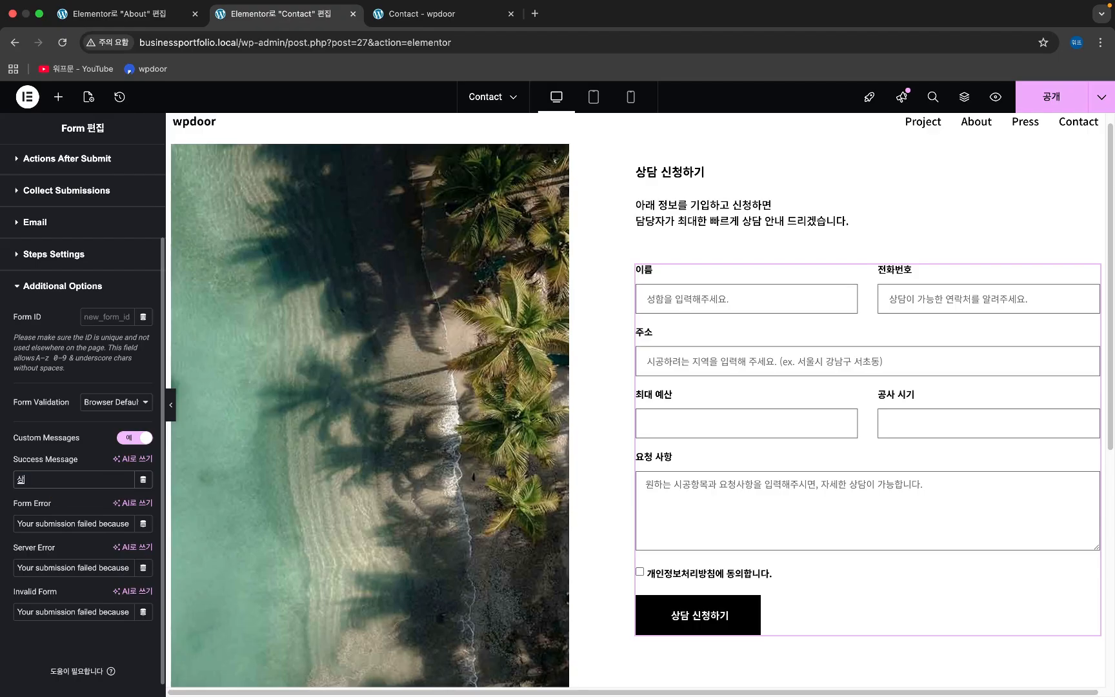
pyautogui.write('ㅇ이')
pyautogui.write(' 완료되었습니')
pyautogui.write('다. ')
pyautogui.write('확인후 빠르')
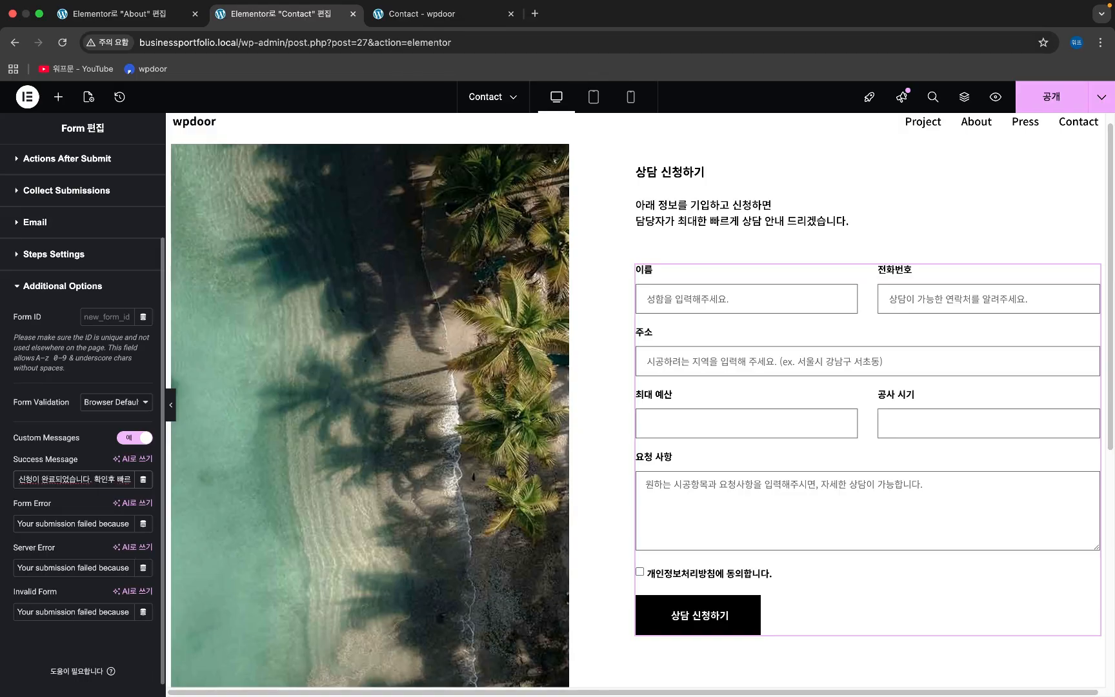
pyautogui.write('게 피드백 드리')
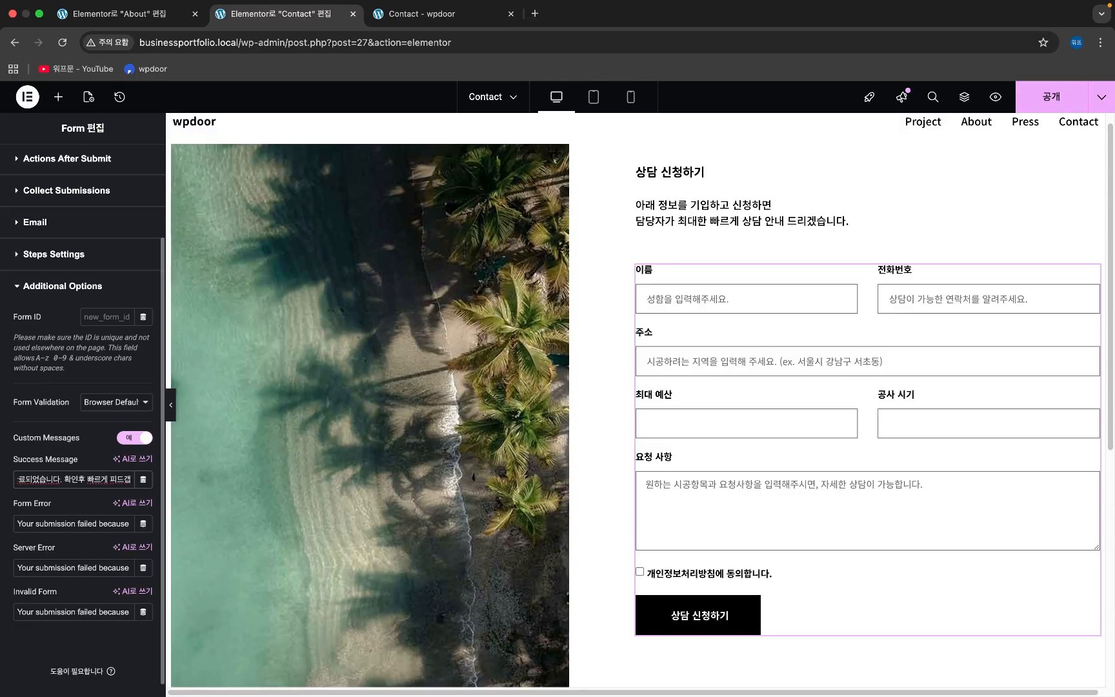
pyautogui.write('겠습니다.')
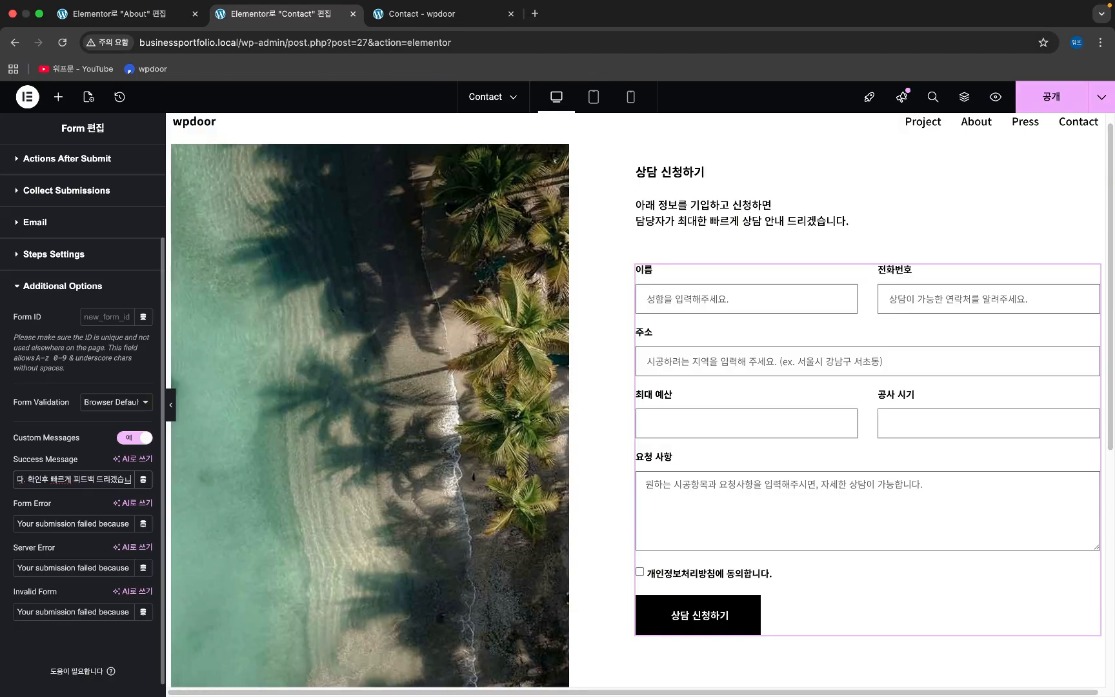
pyautogui.press('BackSpace')
pyautogui.press('BackSpace')
pyautogui.press('BackSpace')
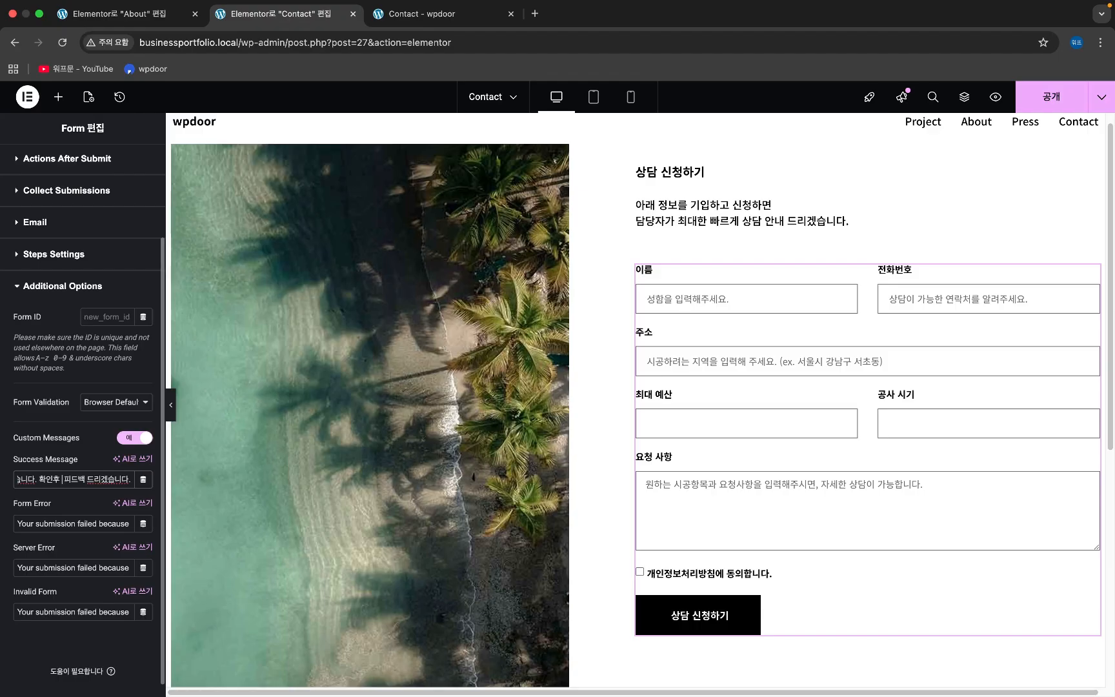
pyautogui.press('BackSpace')
pyautogui.press('BackSpace')
pyautogui.press('BackSpace')
pyautogui.press('BackSpace')
pyautogui.write('담당자가 최대한 피드')
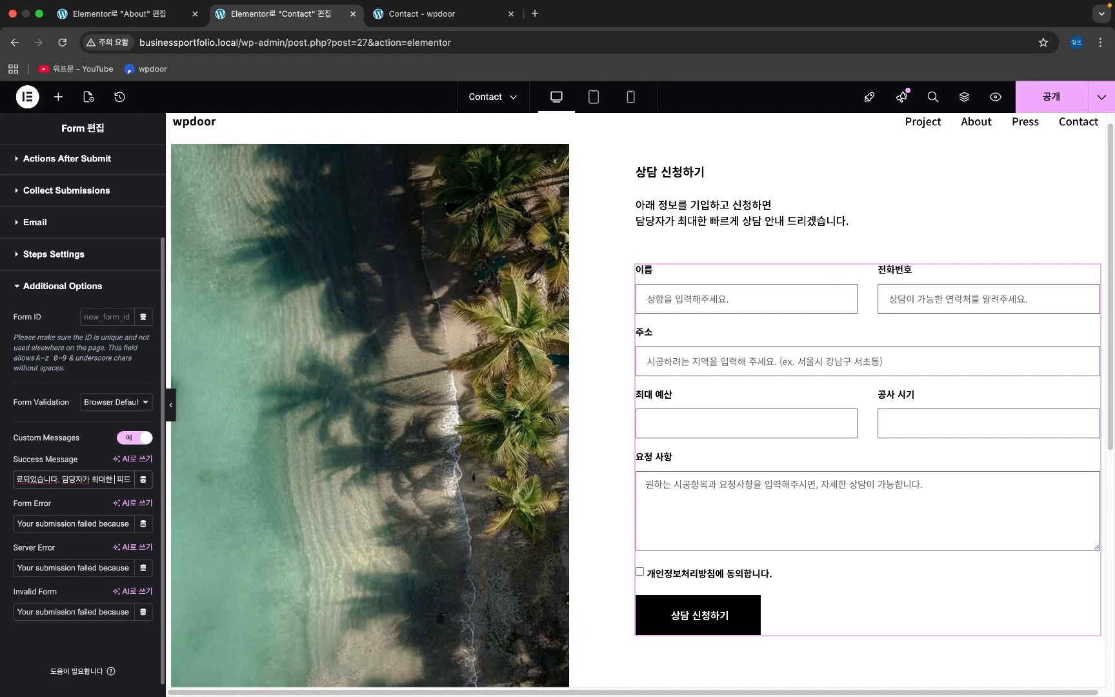
pyautogui.write('한 빠르게')
pyautogui.write(' 확인하여 피드백 드리겠습니')
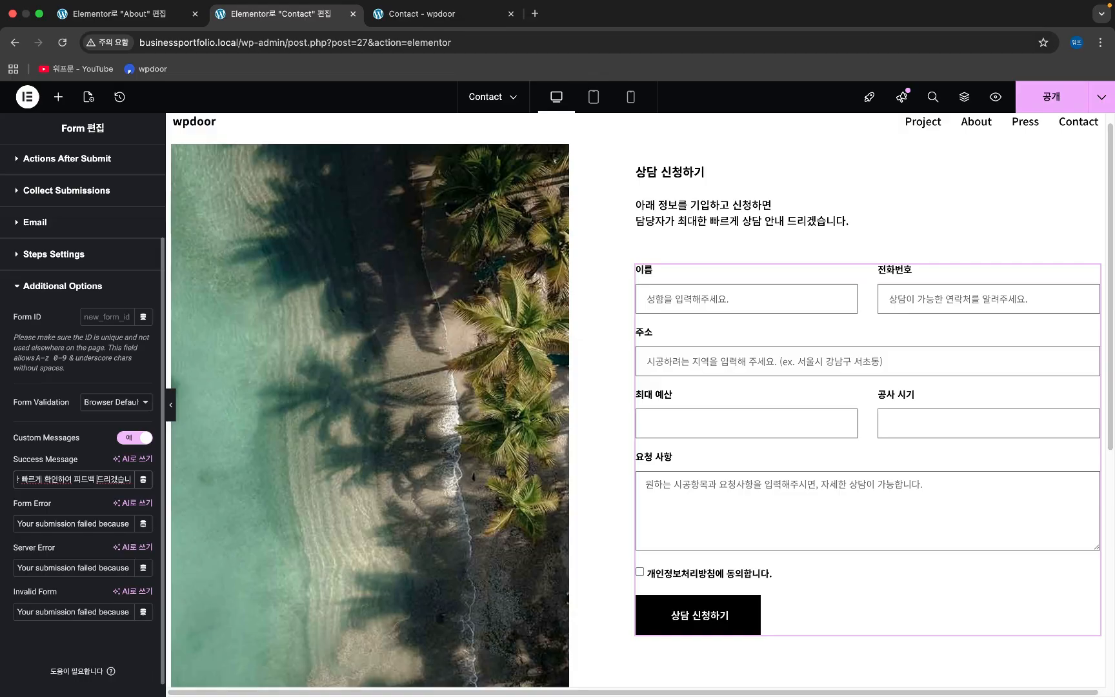
pyautogui.press('Delete')
pyautogui.press('Delete')
pyautogui.press('Delete')
pyautogui.press('Delete')
pyautogui.write('상담 안내')
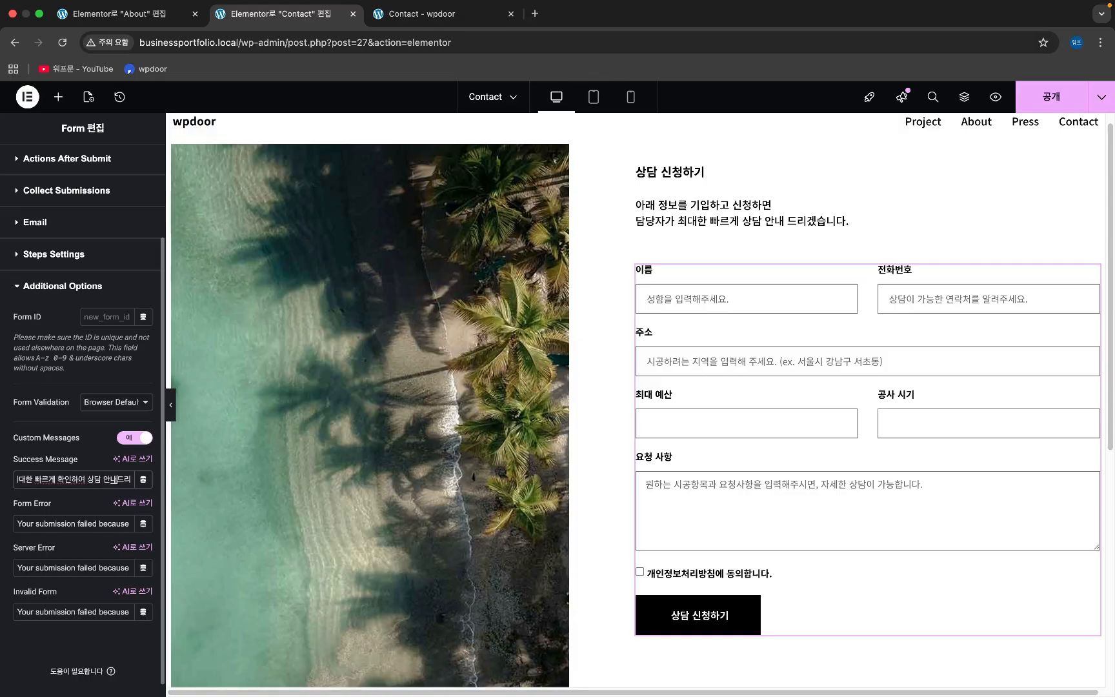
pyautogui.press('Right')
pyautogui.press('Right')
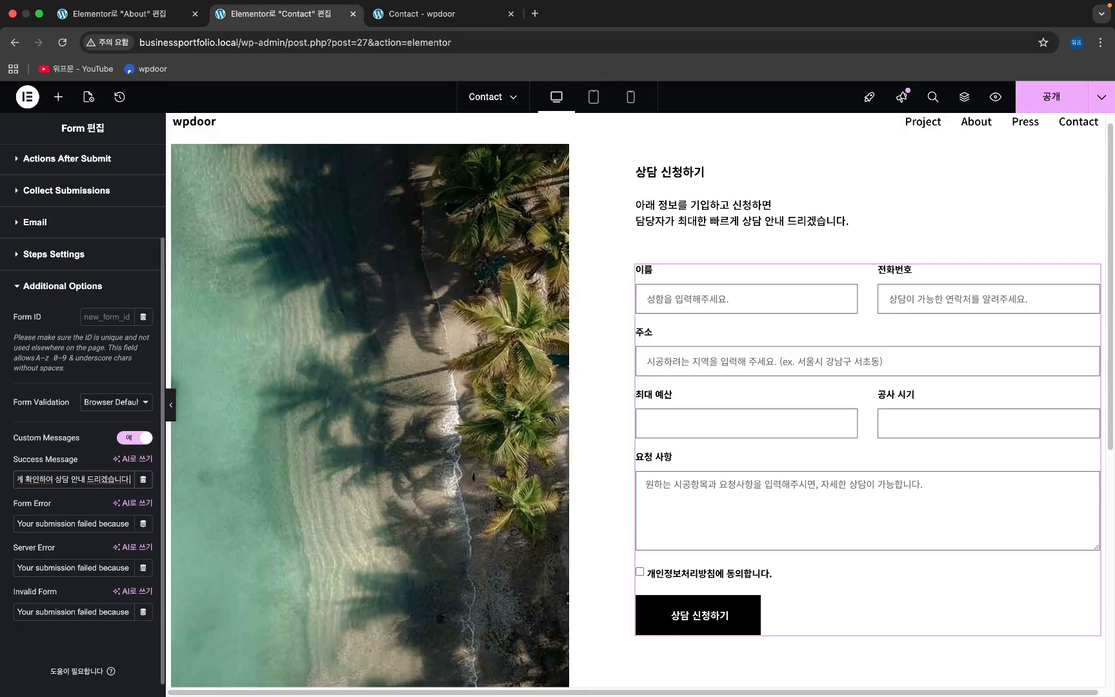
pyautogui.click(27, 529)
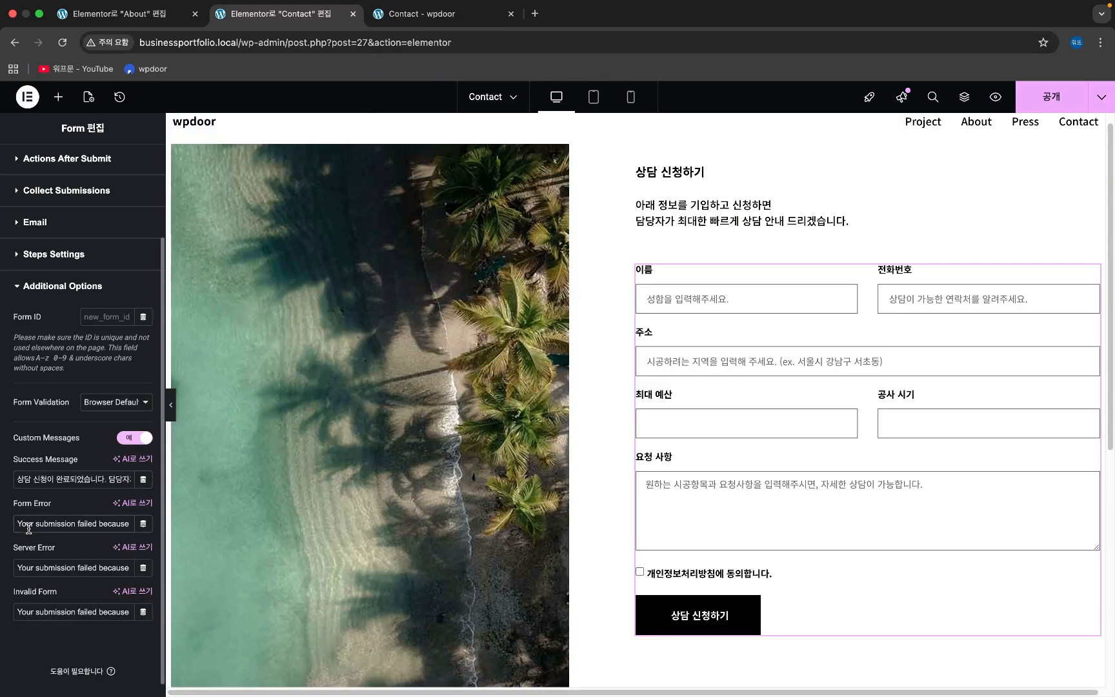
# - Set Form Error to '에러가 발생하였습니다. 조금 후에 다시 시도해주시기 바랍니다' and Server Error to the same, prefixed '서버에'
pyautogui.tripleClick(29, 524)
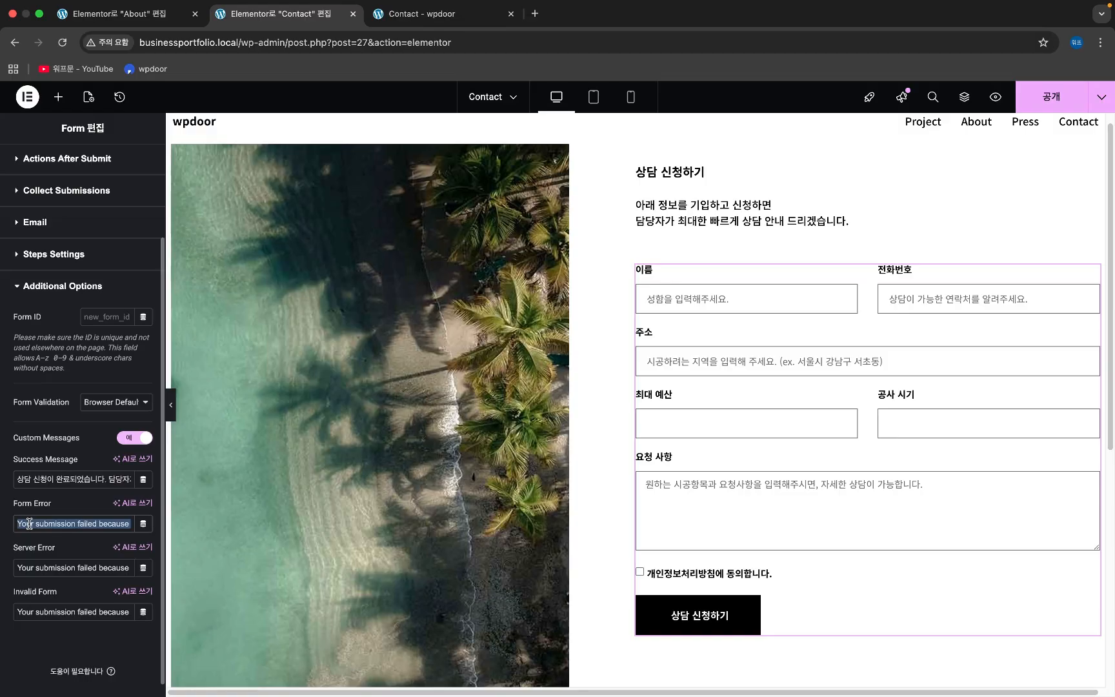
pyautogui.write('에러가 발')
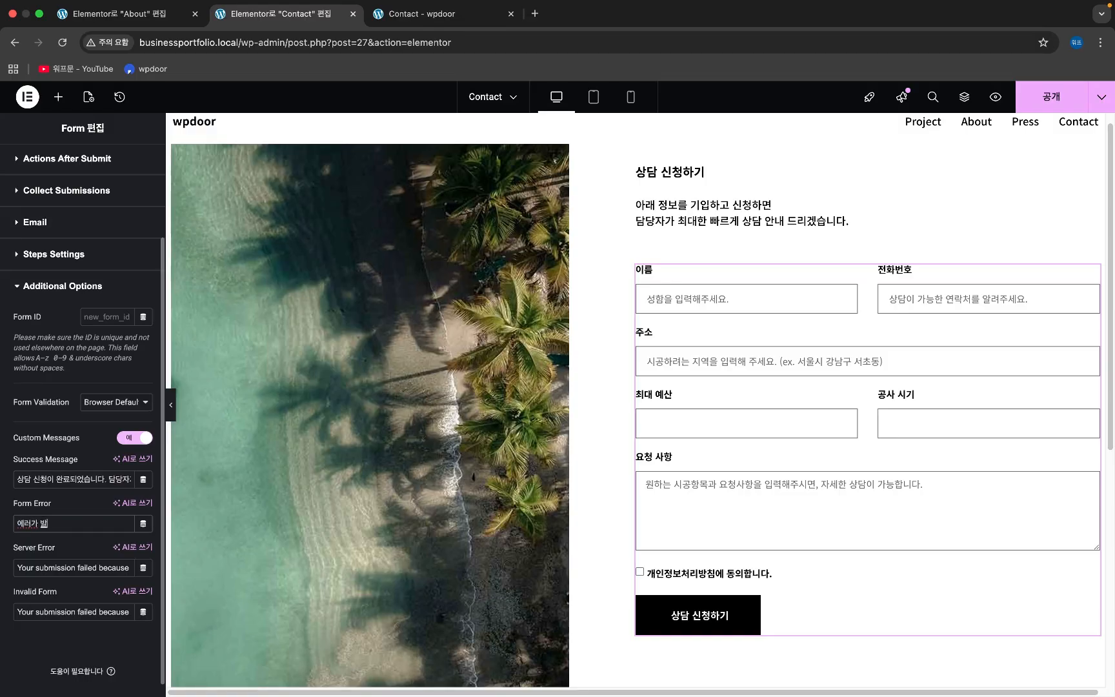
pyautogui.write('생하였습니다. 조금 후에 다')
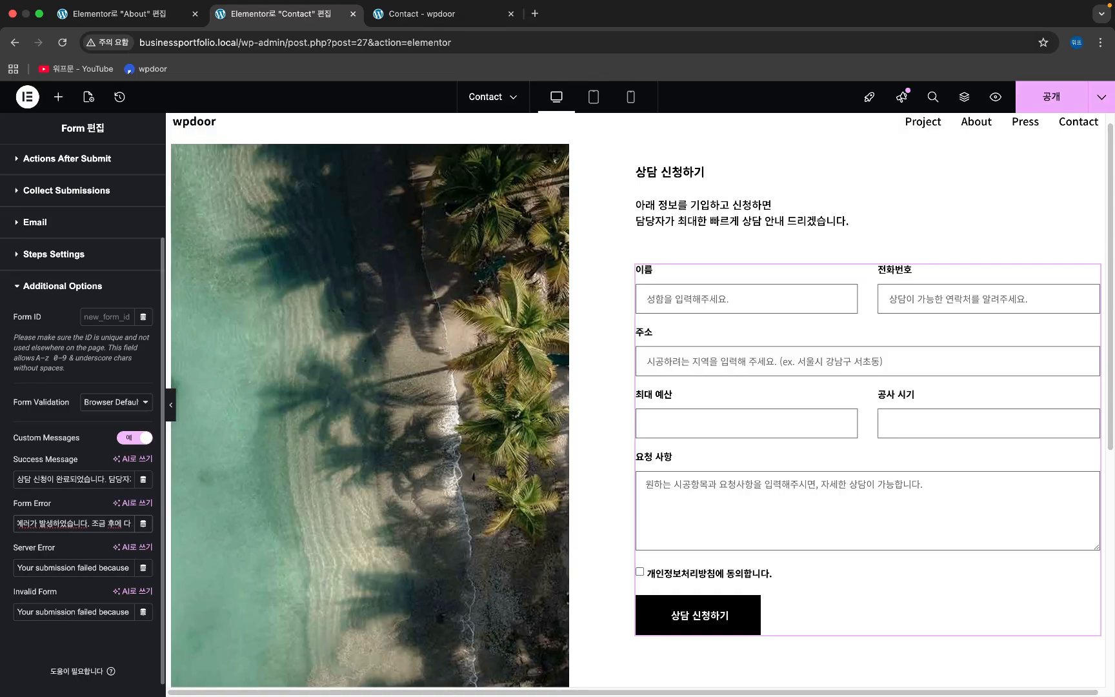
pyautogui.write('시 시도해주시기 바랍니다')
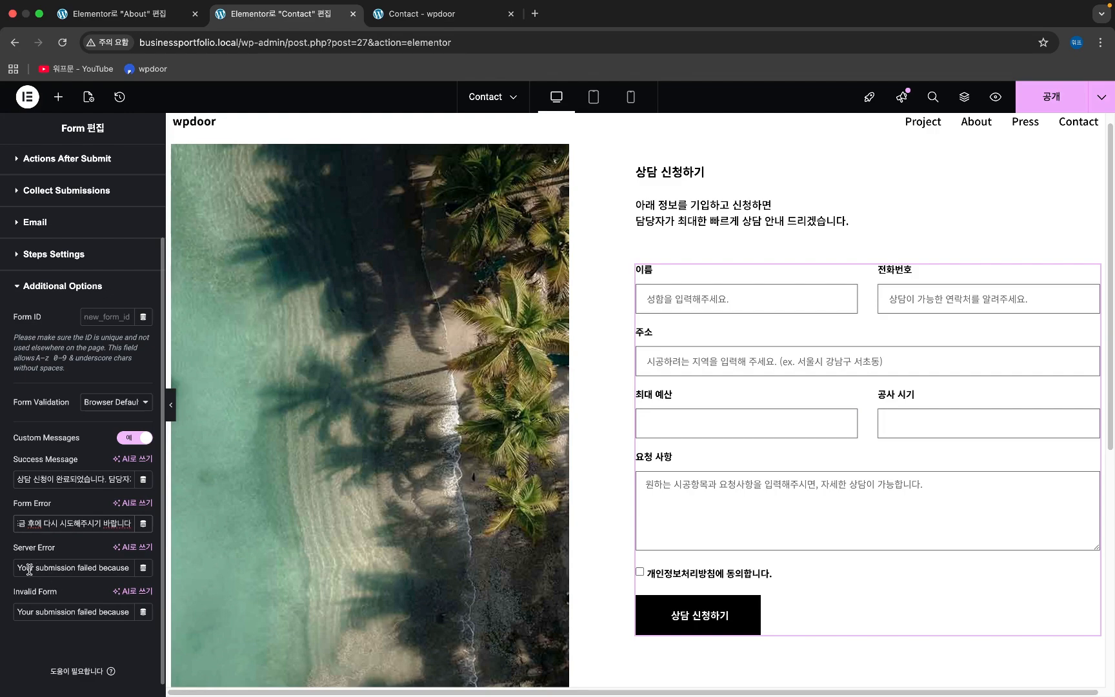
pyautogui.tripleClick(62, 569)
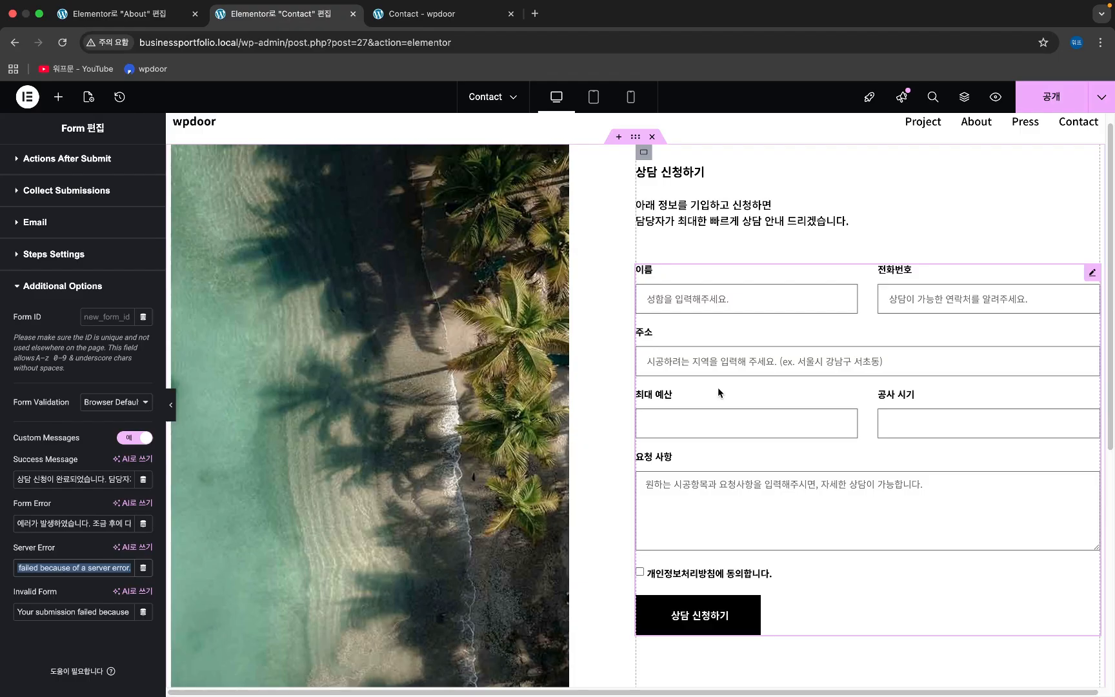
pyautogui.write('Your submiss')
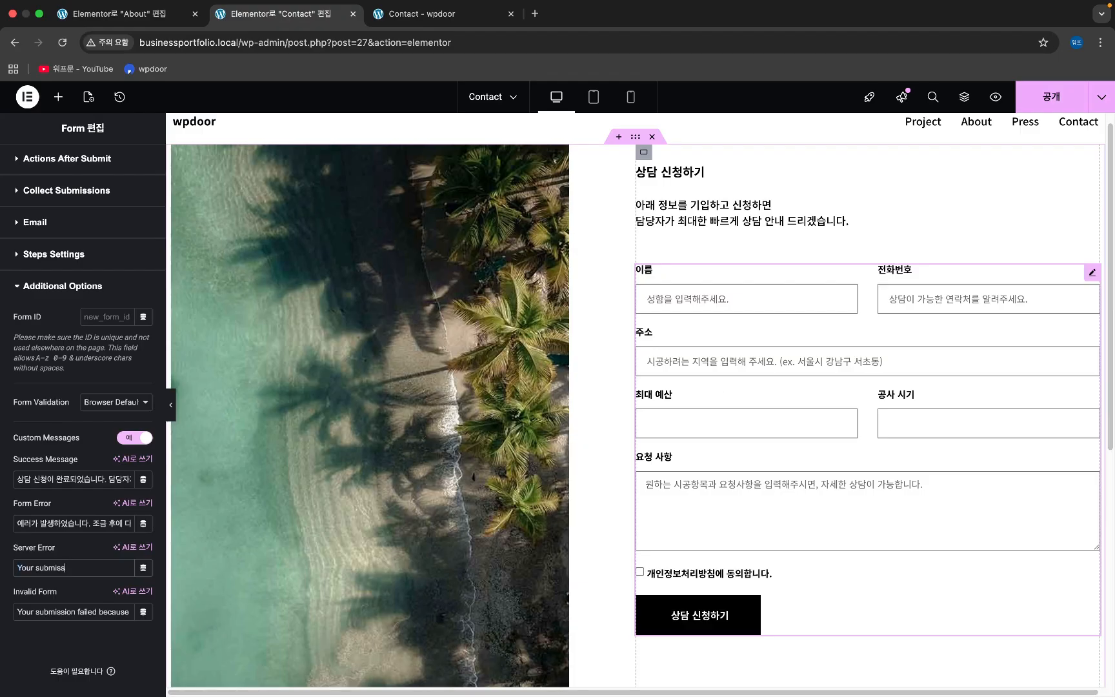
pyautogui.press('super+a')
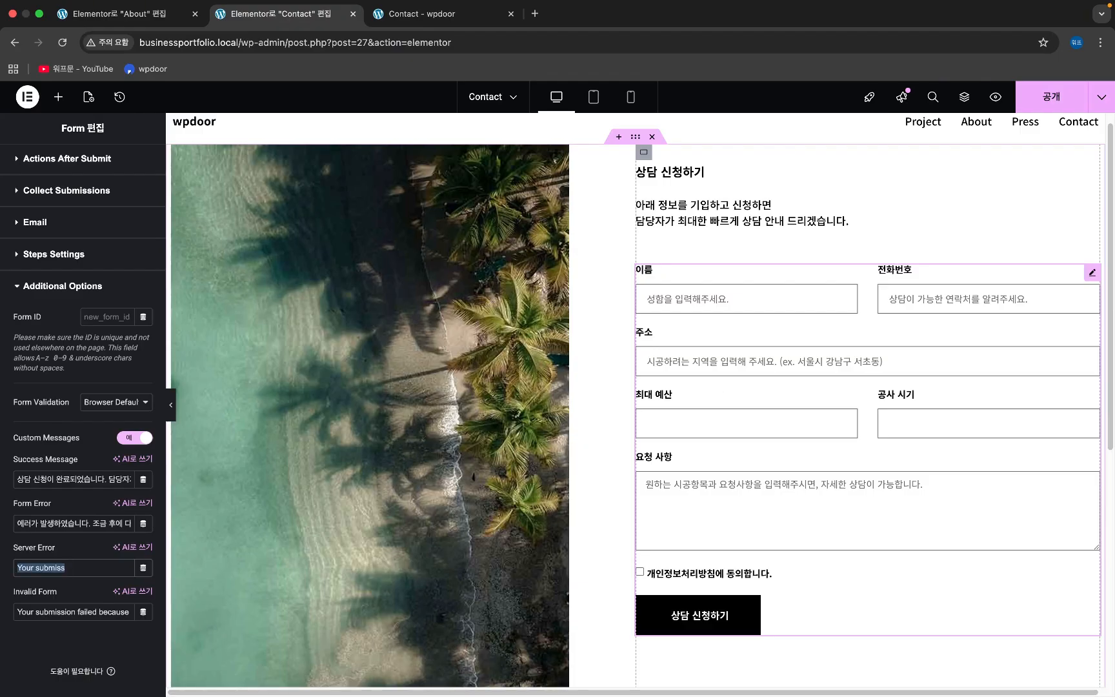
pyautogui.tripleClick(48, 524)
pyautogui.press('super+c')
pyautogui.tripleClick(46, 567)
pyautogui.press('super+v')
pyautogui.press('super+Left')
pyautogui.write('서버에')
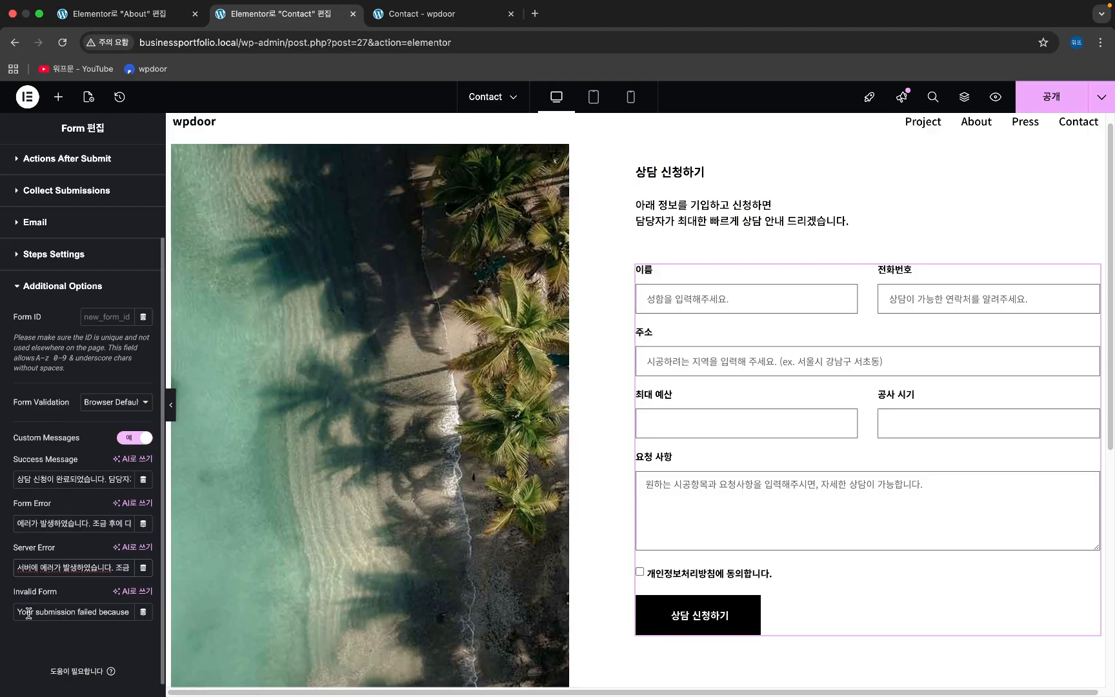
# - Set Invalid Form to '잘못된 값을 입력하셨습니다. 다시 입력하여 신청해주시기 바랍니다' and publish
pyautogui.tripleClick(79, 610)
pyautogui.press('BackSpace')
pyautogui.write('wkf')
pyautogui.press('BackSpace')
pyautogui.press('BackSpace')
pyautogui.press('BackSpace')
pyautogui.write('잘못된 값을 입력해')
pyautogui.press('BackSpace')
pyautogui.write('하셨습니다. 댔')
pyautogui.write('시 입력하')
pyautogui.write('여 신청해주시기')
pyautogui.write(' 바랍니다')
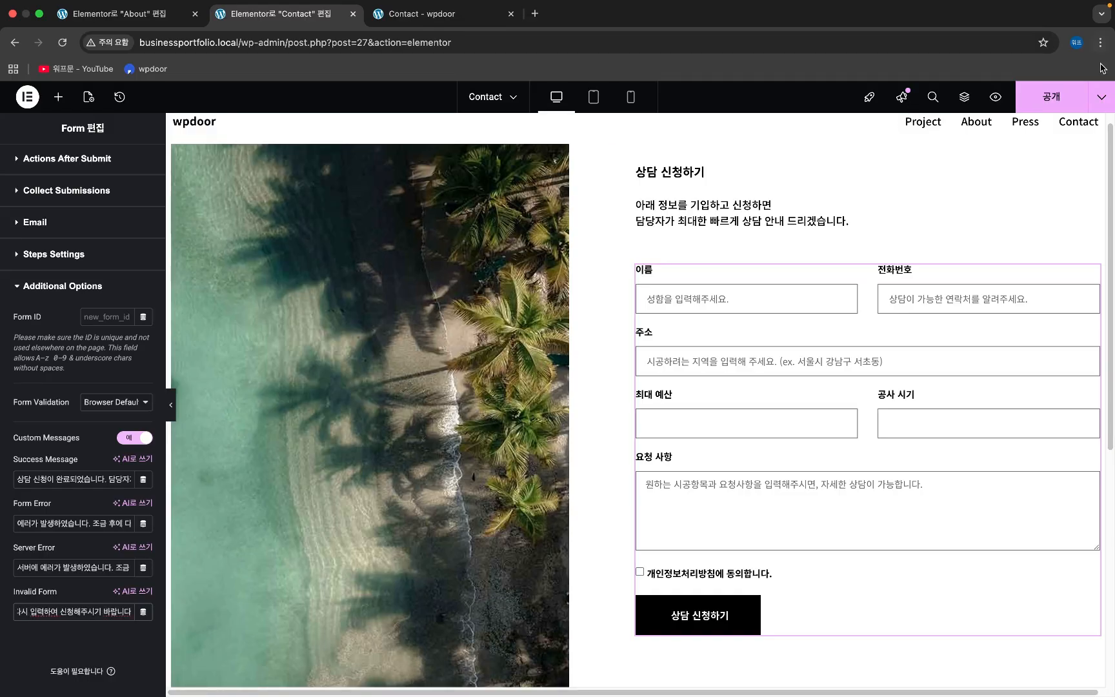
pyautogui.click(1049, 96)
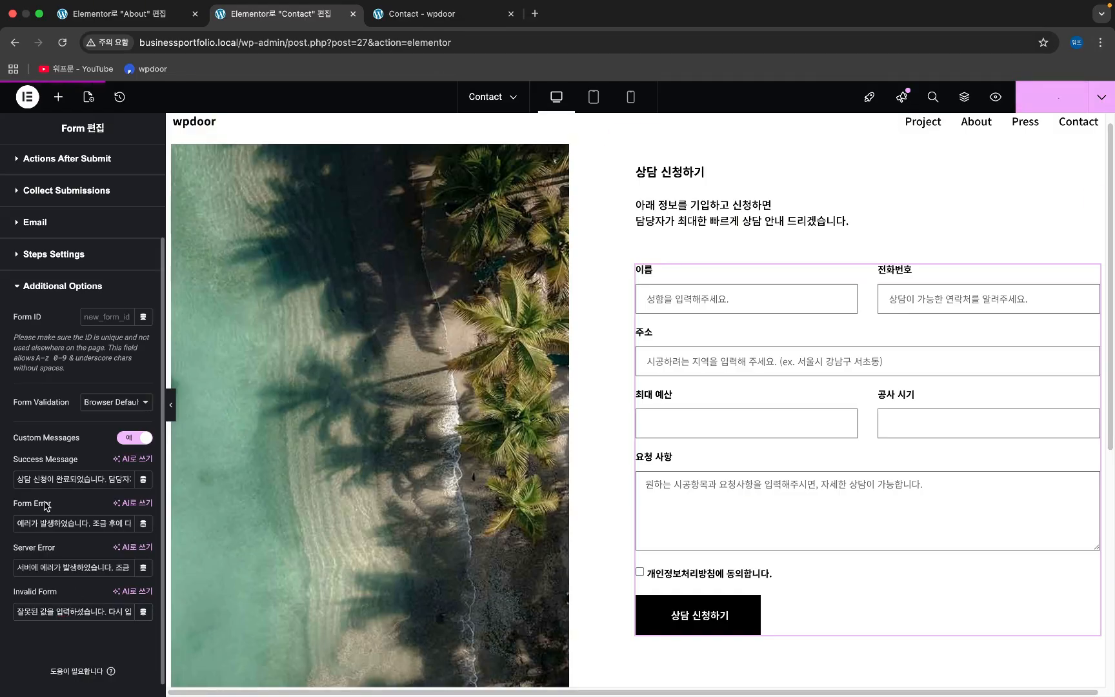
# - Exit the editor to WordPress admin and open Submission #1 from Elementor Submissions
pyautogui.scroll(4, 97, 545)
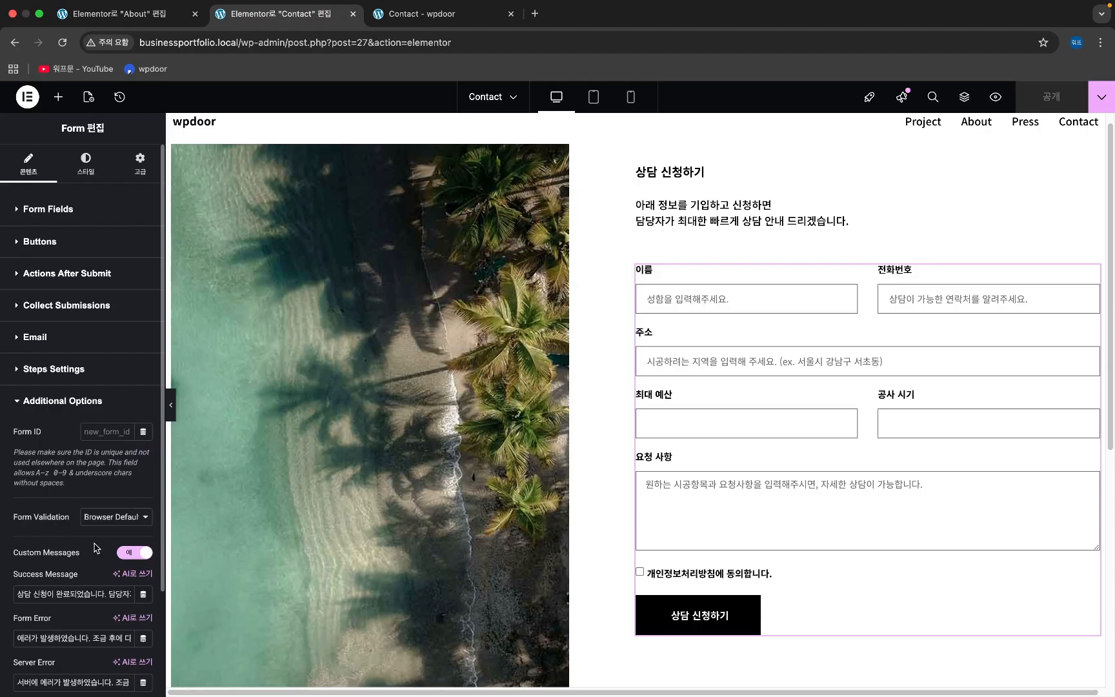
pyautogui.click(31, 97)
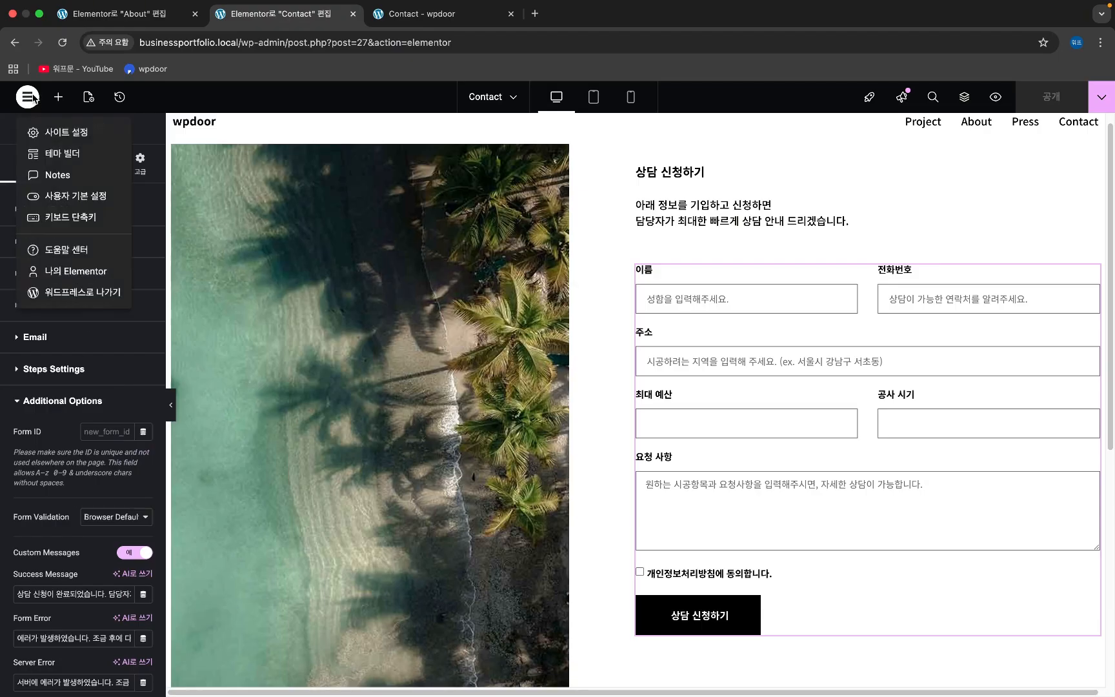
pyautogui.click(58, 294)
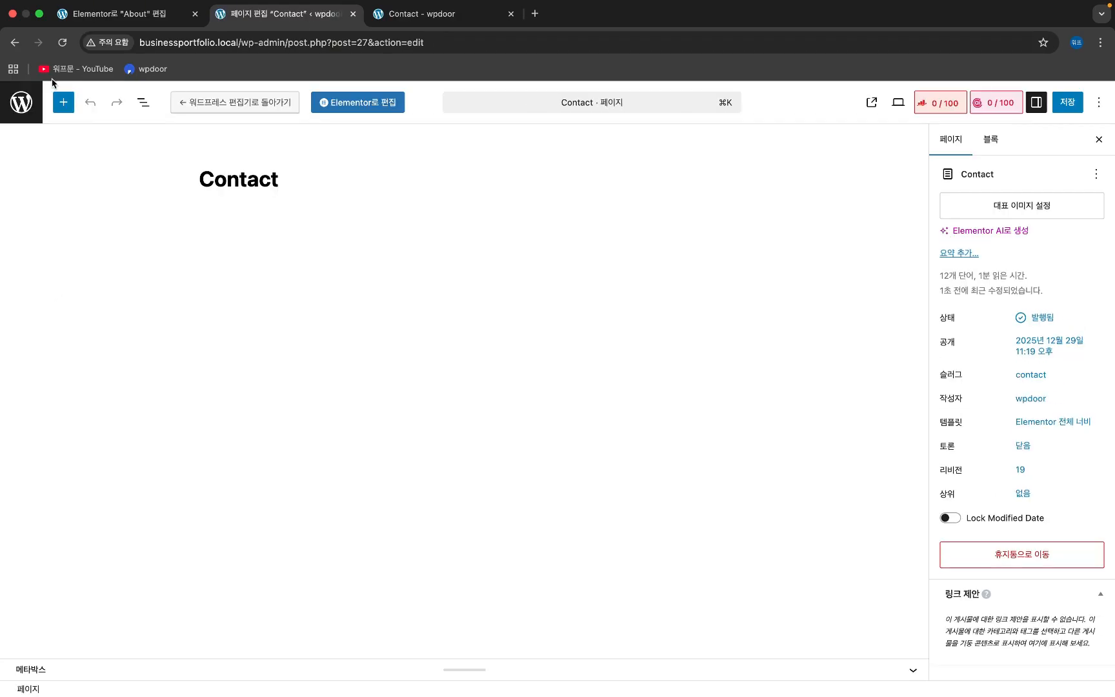
pyautogui.click(25, 108)
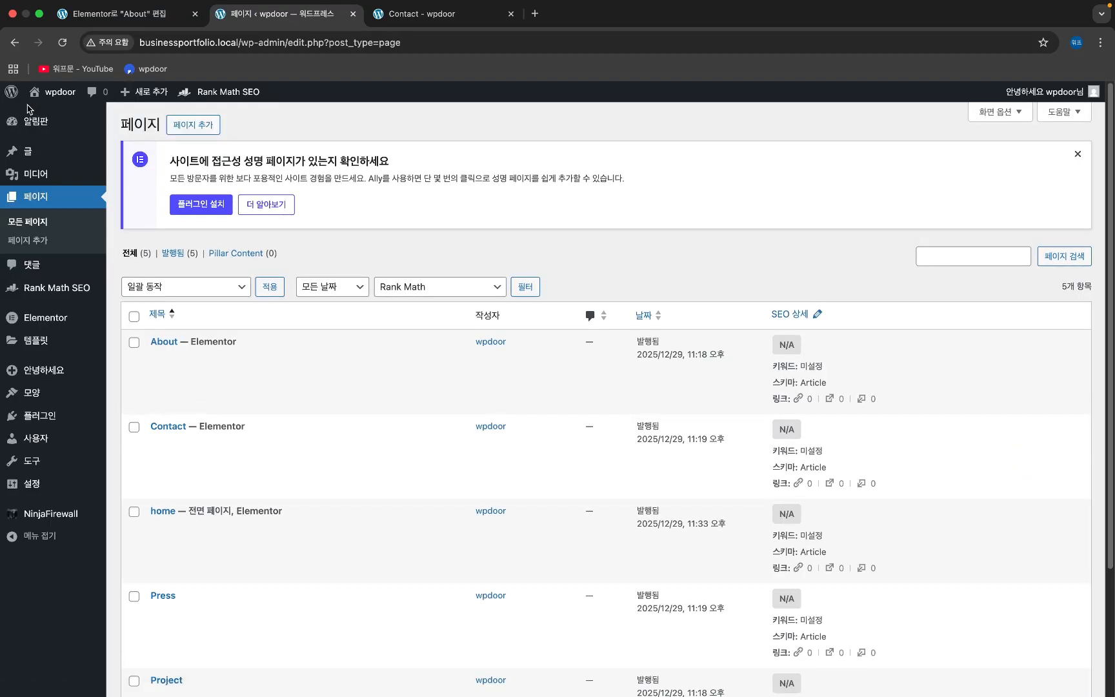
pyautogui.moveTo(58, 326)
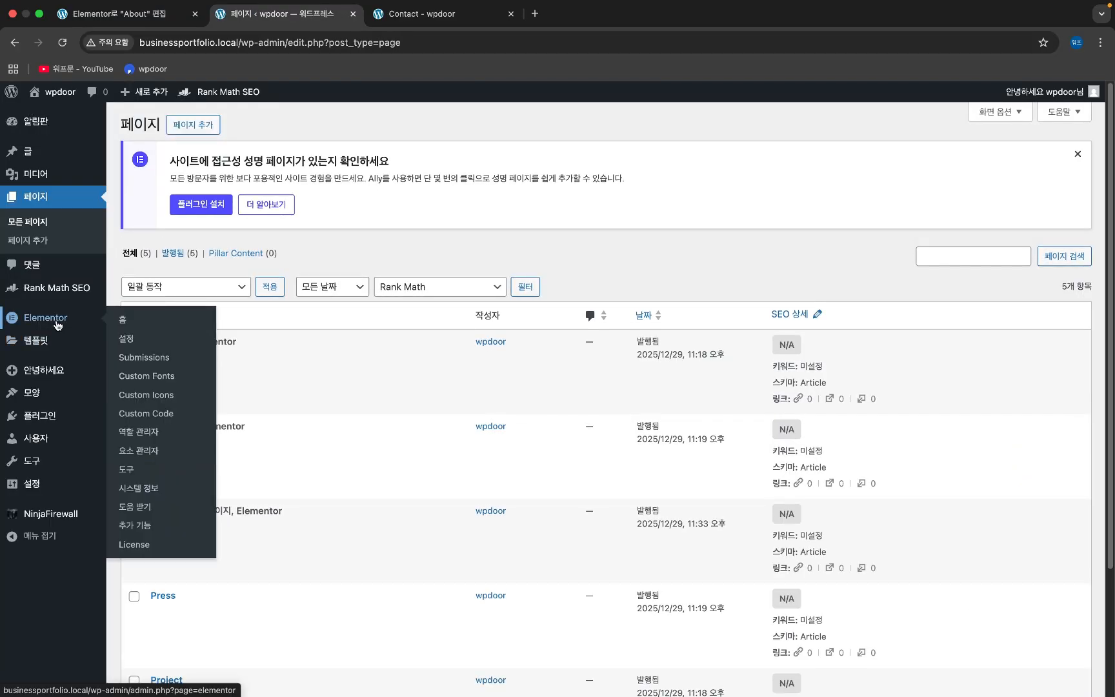
pyautogui.click(162, 362)
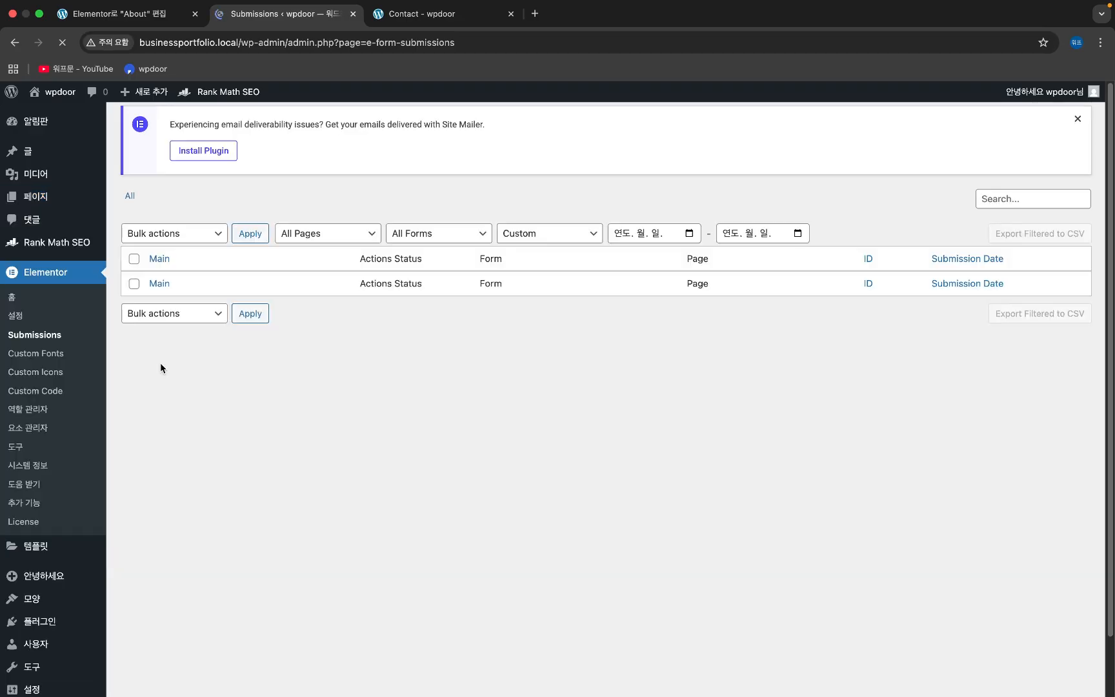
pyautogui.moveTo(488, 327)
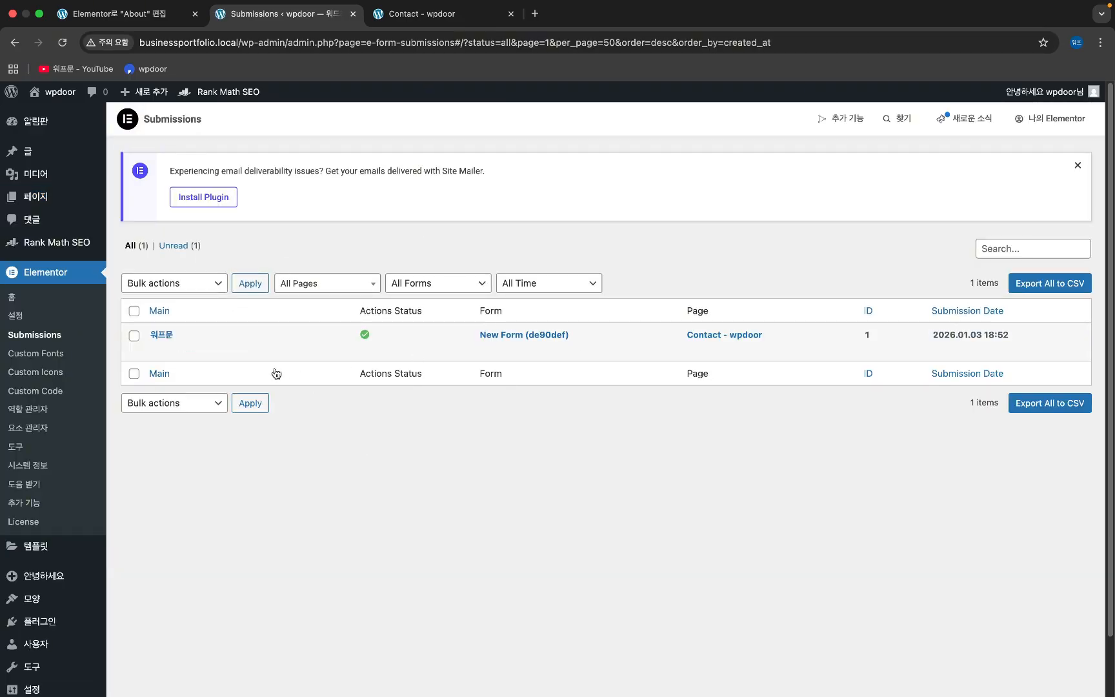
pyautogui.click(163, 334)
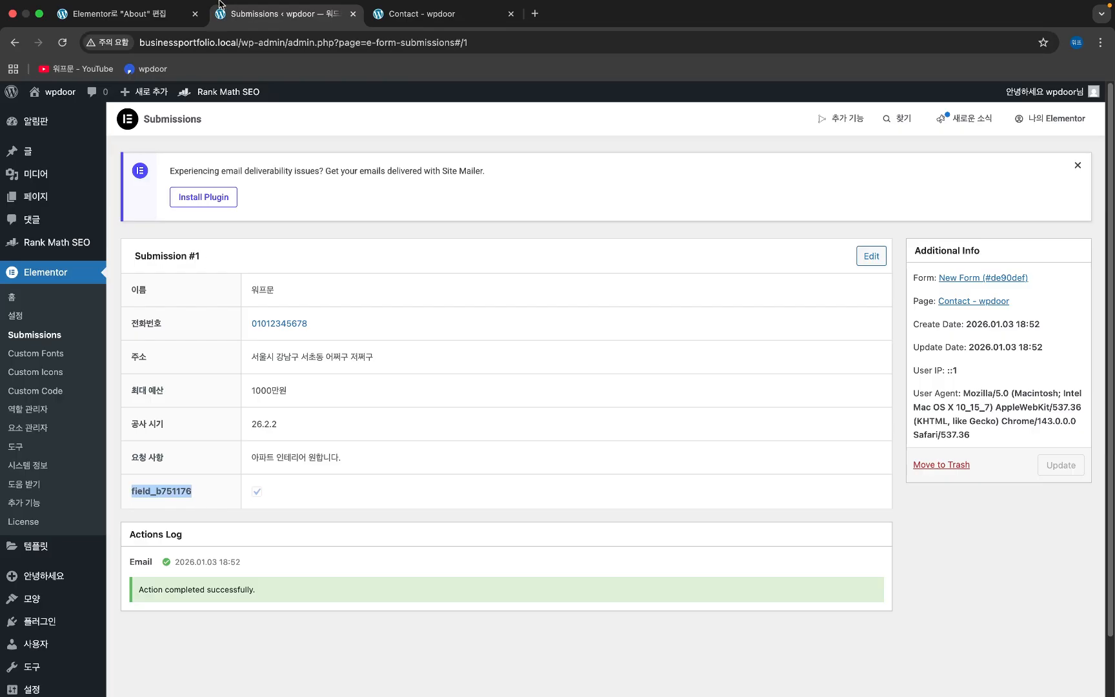
# - Glance at the About editor tab, then switch to the live Contact page
pyautogui.click(117, 14)
pyautogui.click(316, 14)
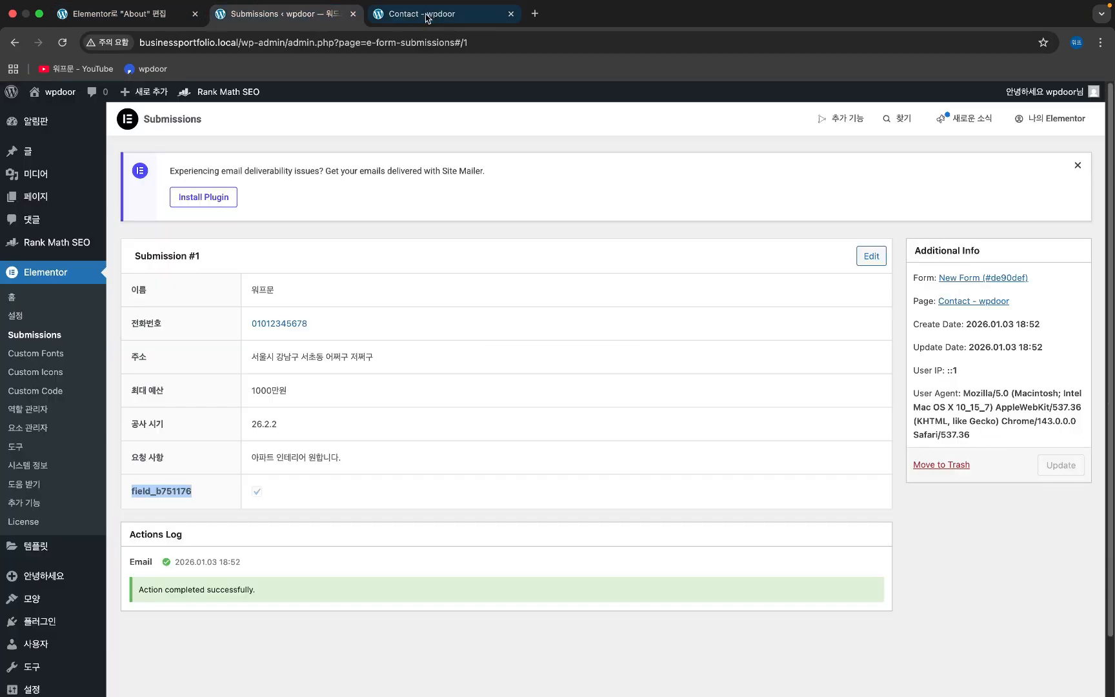
pyautogui.click(426, 15)
pyautogui.moveTo(330, 94)
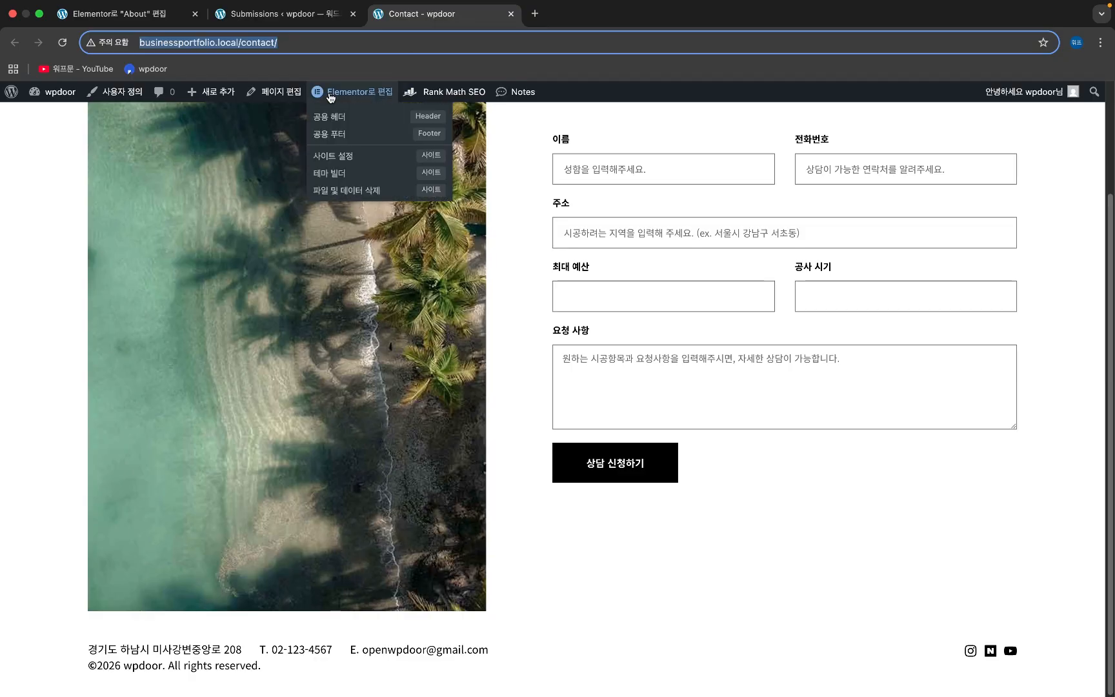
# - Reopen Contact in Elementor, rename the form to 상담 신청, and expand field 항목 #7
pyautogui.click(378, 95)
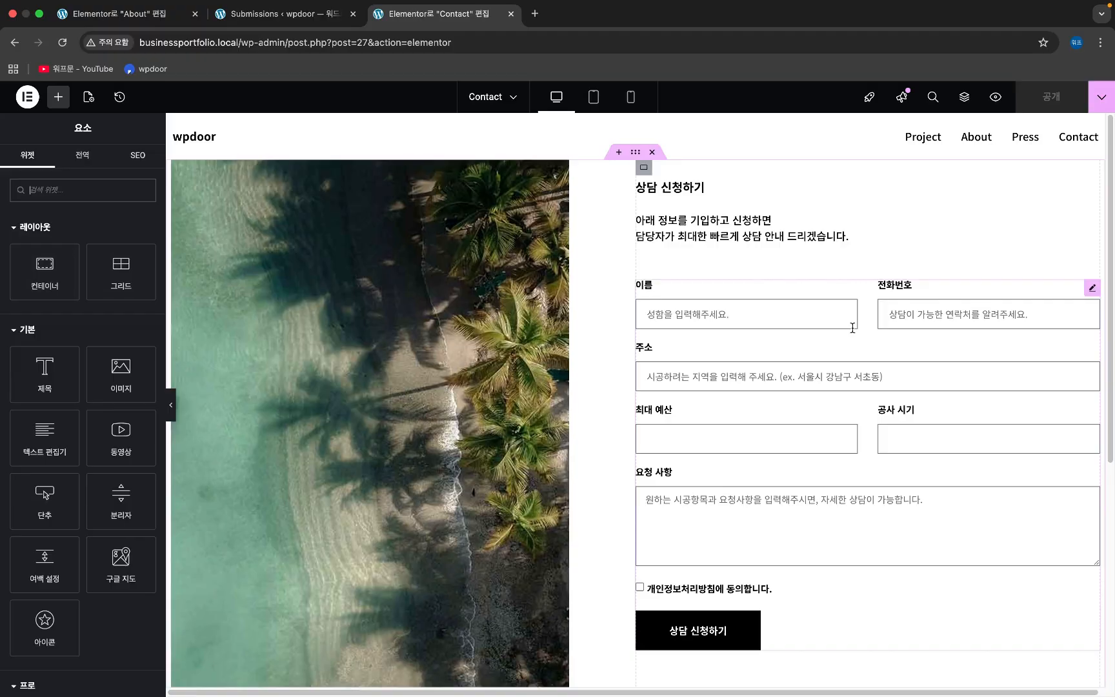
pyautogui.click(866, 300)
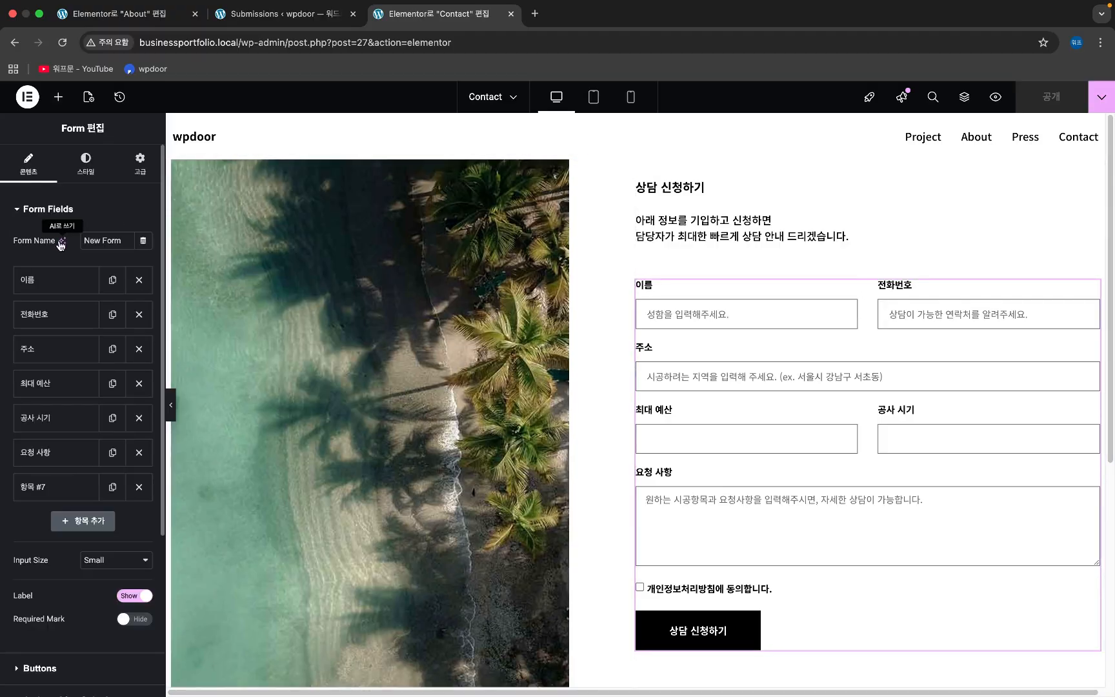
pyautogui.click(34, 244)
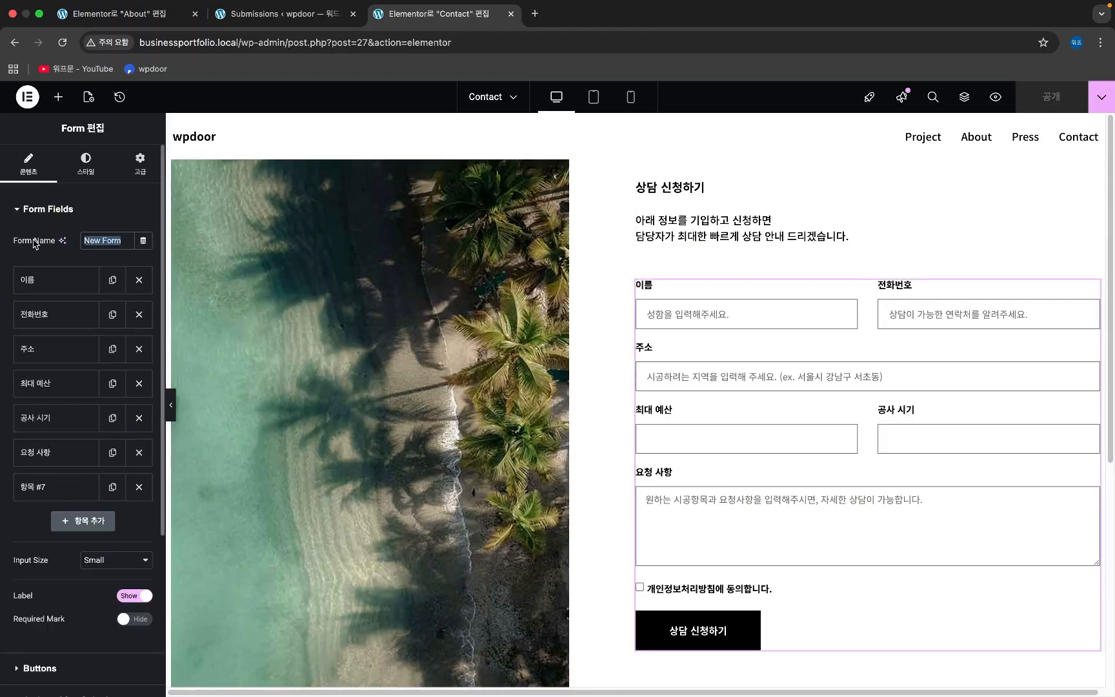
pyautogui.write('실')
pyautogui.write('담')
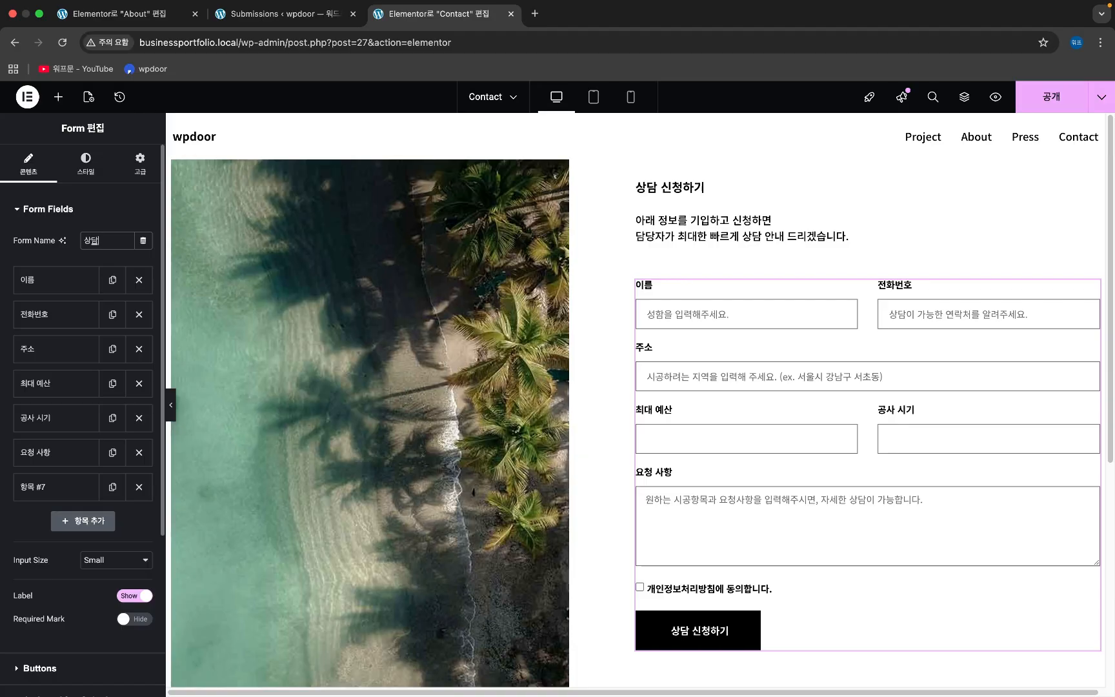
pyautogui.write(' 신치')
pyautogui.scroll(-5, 50, 301)
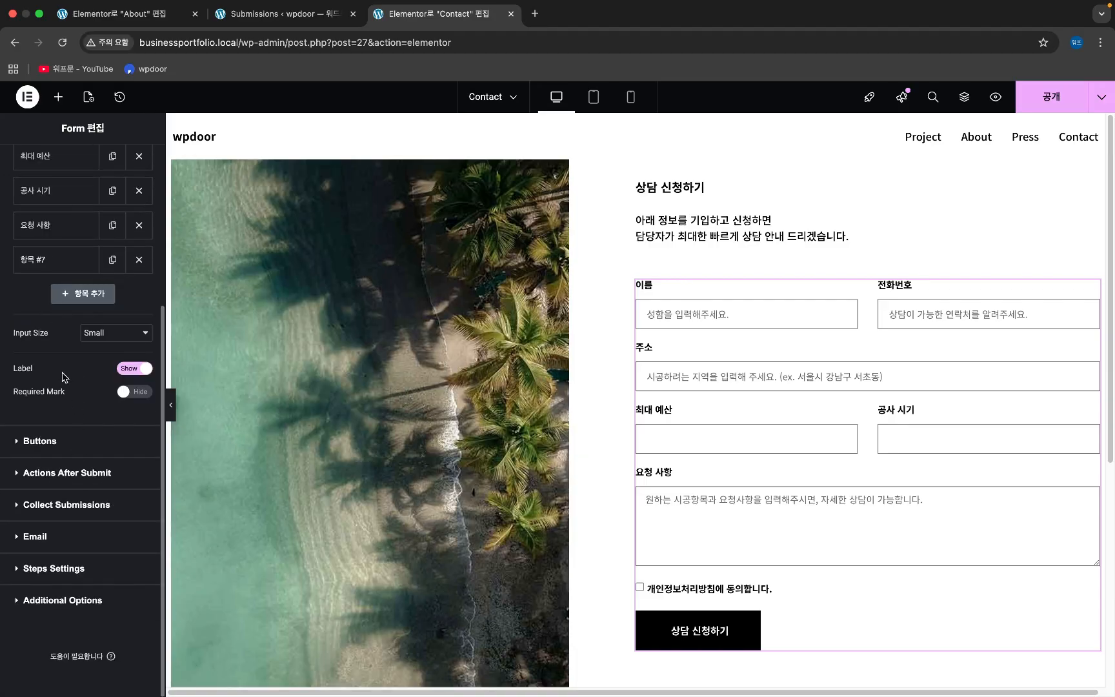
pyautogui.click(39, 262)
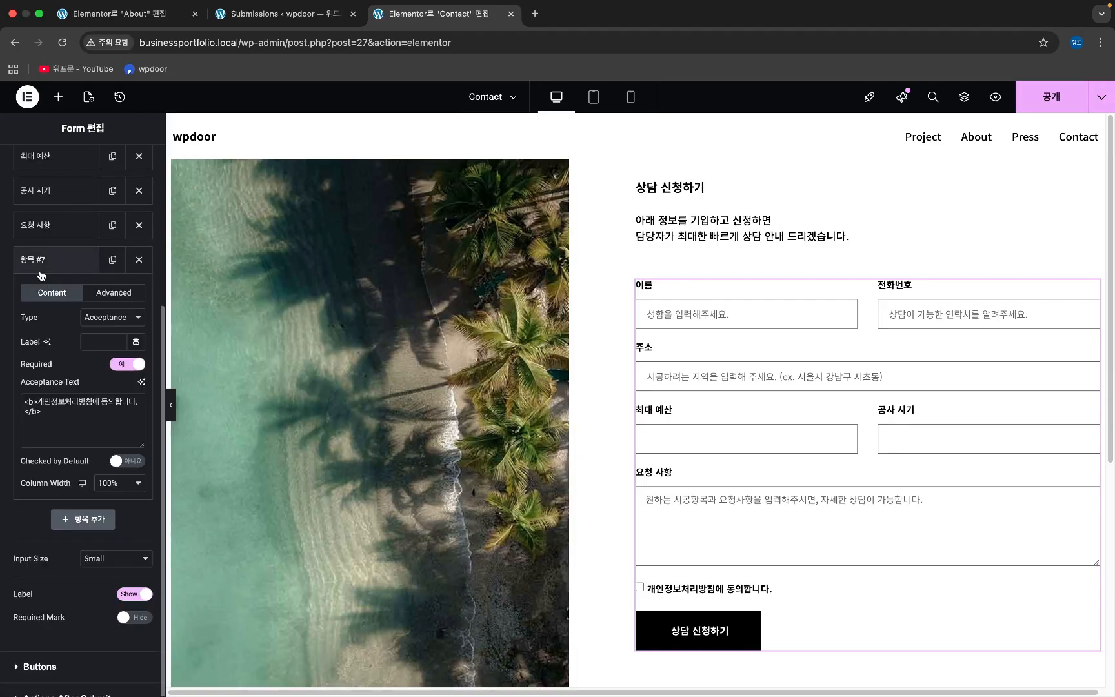
# - Change the consent checkbox field's ID to privacy
pyautogui.click(97, 297)
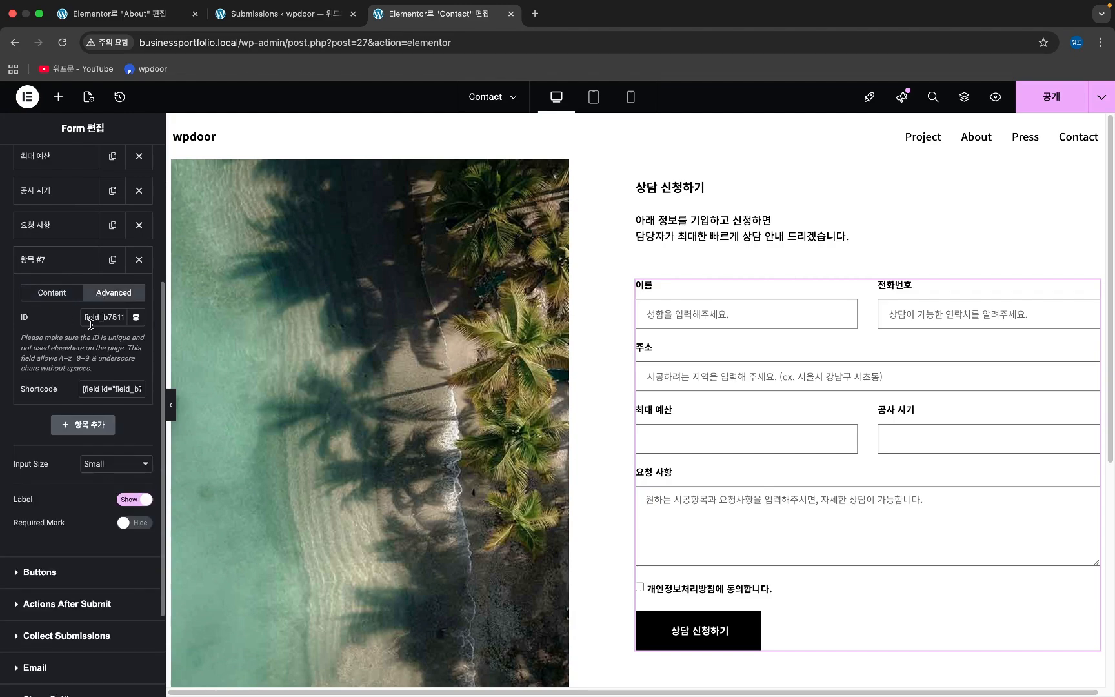
pyautogui.doubleClick(91, 317)
pyautogui.write('privacy')
# - Leave the consent field's Label empty and publish the Contact page
pyautogui.click(44, 295)
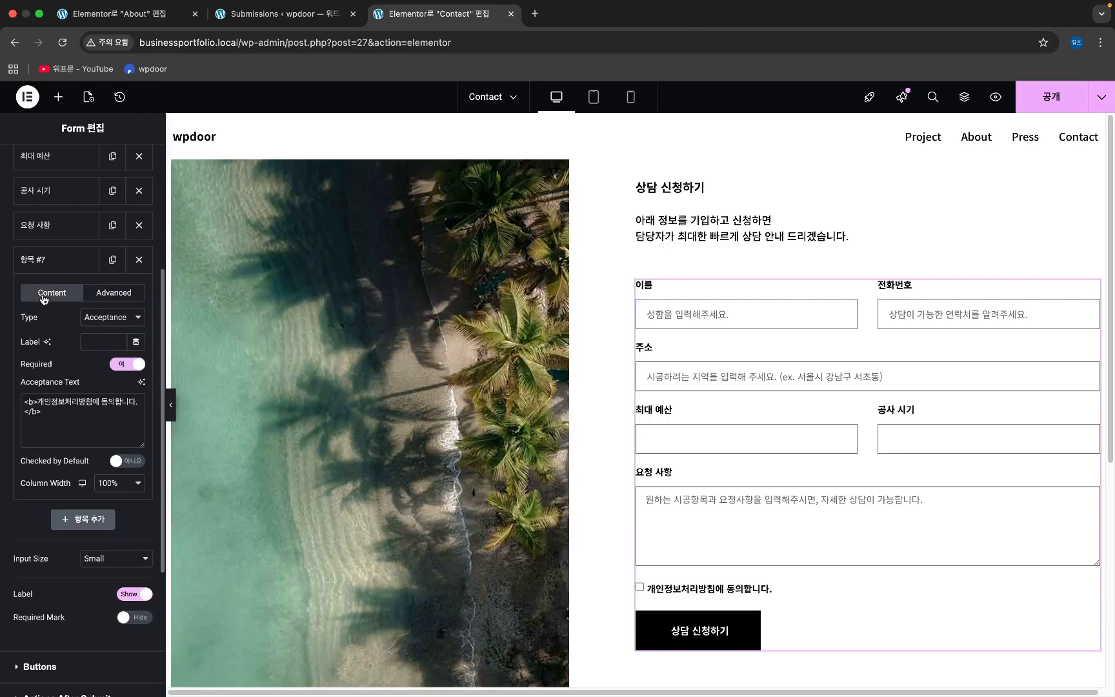
pyautogui.click(90, 347)
pyautogui.write('rodlsw')
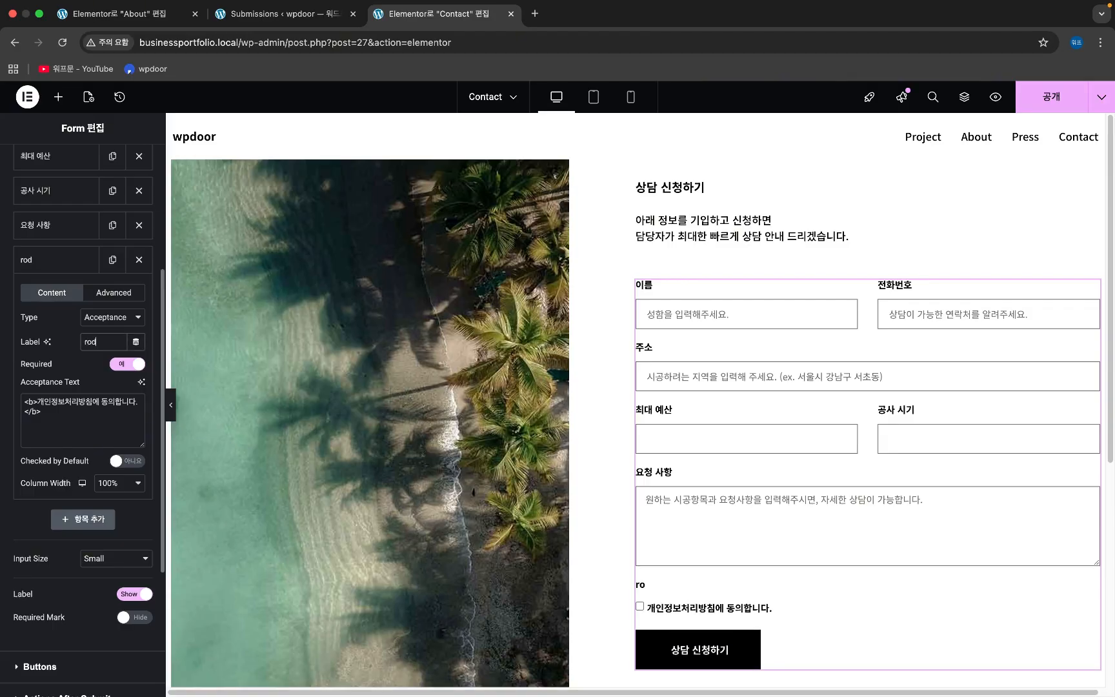
pyautogui.press('BackSpace')
pyautogui.press('BackSpace')
pyautogui.press('BackSpace')
pyautogui.press('BackSpace')
pyautogui.press('BackSpace')
pyautogui.press('BackSpace')
pyautogui.write('개인정ㅂ')
pyautogui.write('ㅗ')
pyautogui.write('처리방')
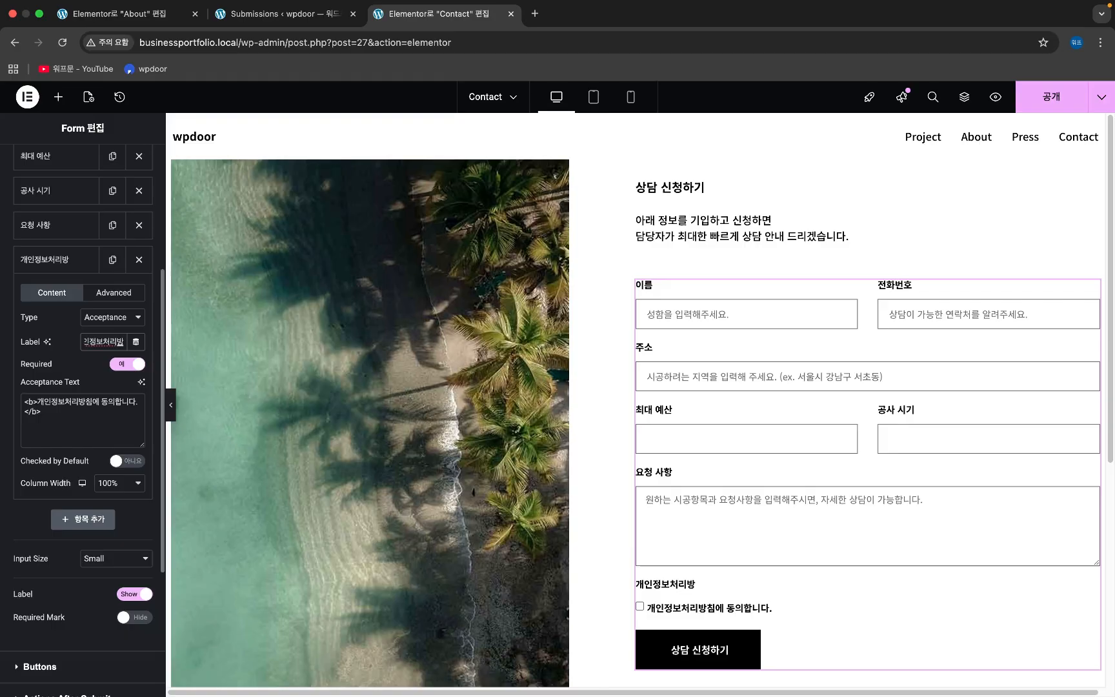
pyautogui.write('침')
pyautogui.press('Left')
pyautogui.press('Left')
pyautogui.press('Left')
pyautogui.press('super+a')
pyautogui.press('BackSpace')
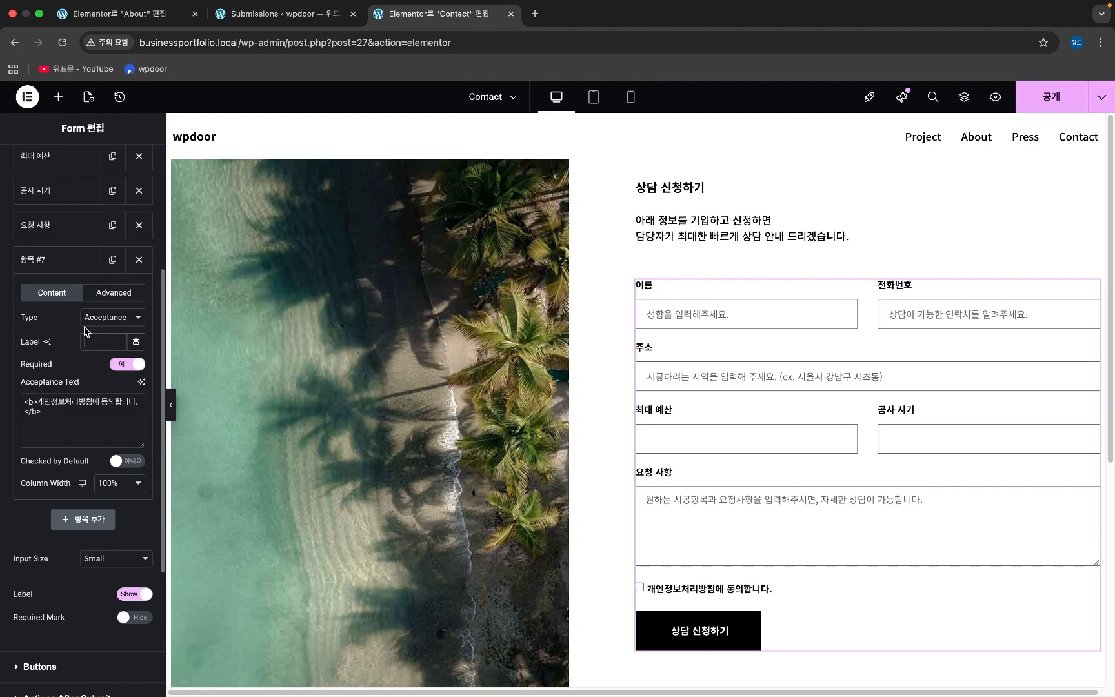
pyautogui.scroll(-5, 48, 563)
pyautogui.scroll(1, 51, 555)
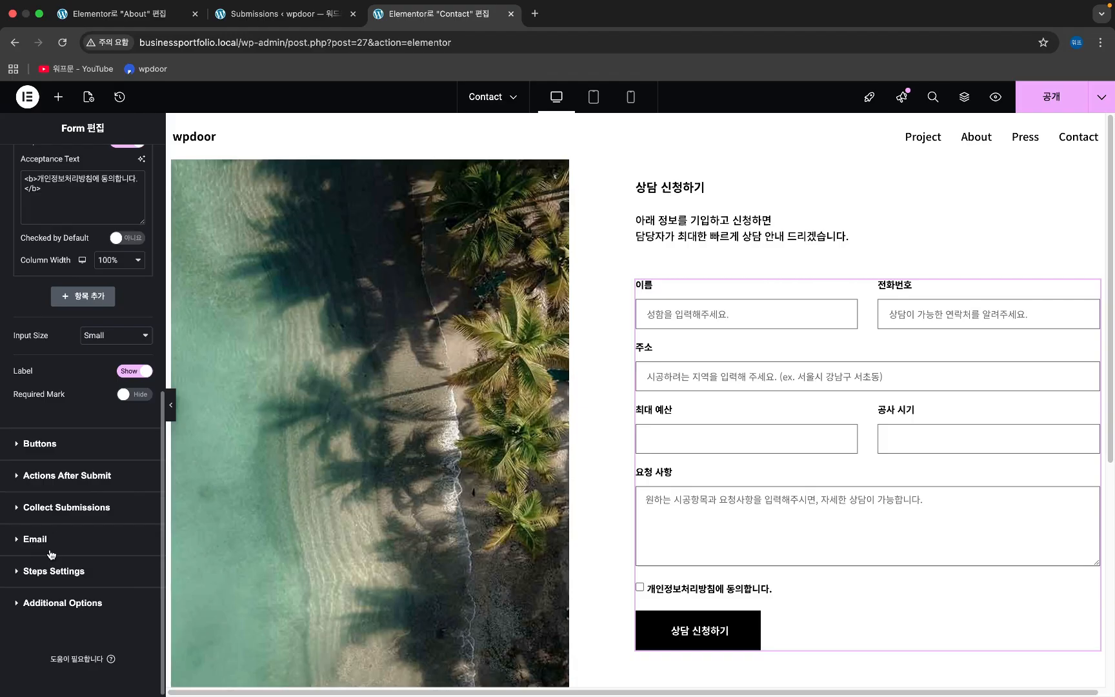
pyautogui.scroll(10, 52, 536)
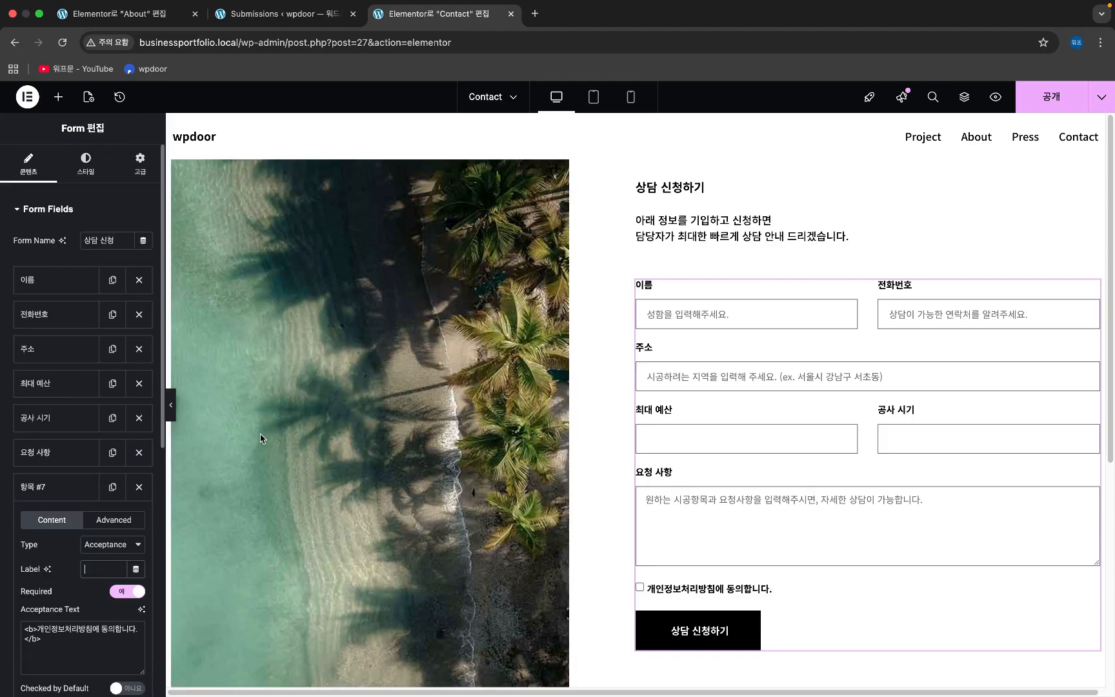
pyautogui.click(1040, 95)
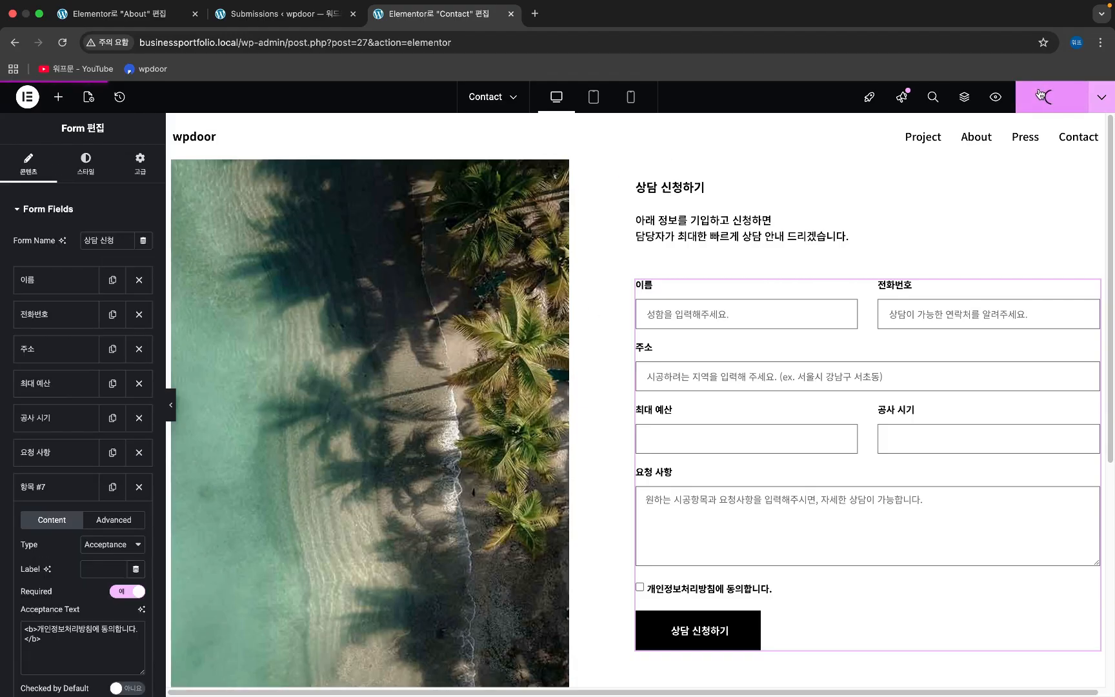
# - Review Submission #1 in the Submissions tab, then start a new blank tab
pyautogui.click(311, 16)
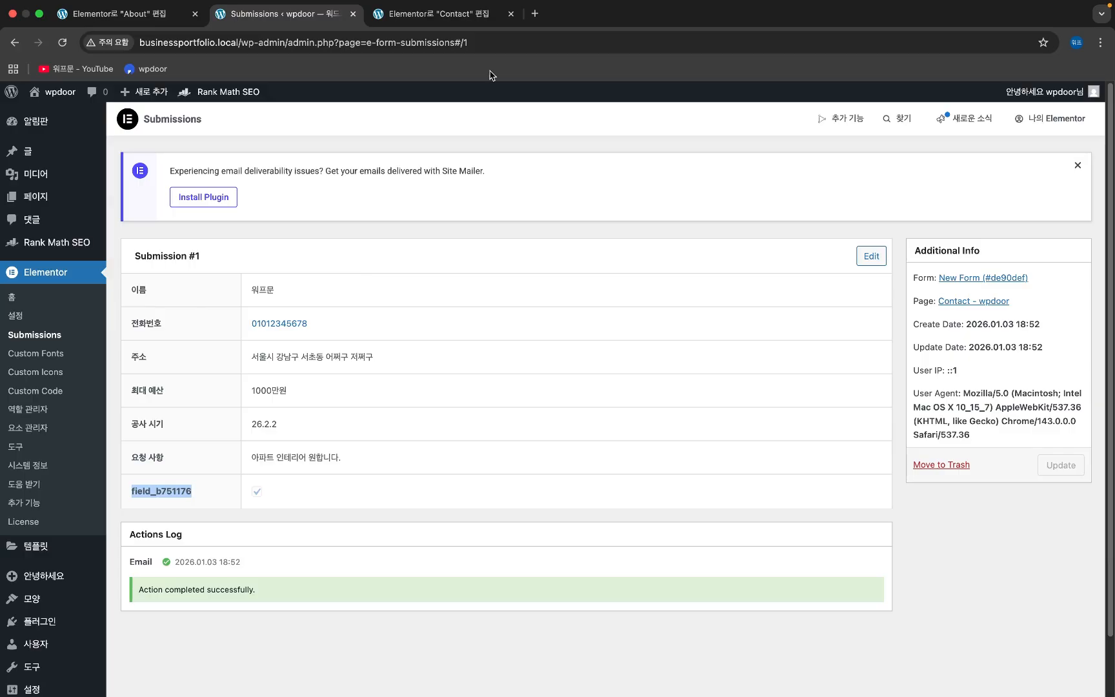
pyautogui.moveTo(585, 3)
pyautogui.press('super+t')
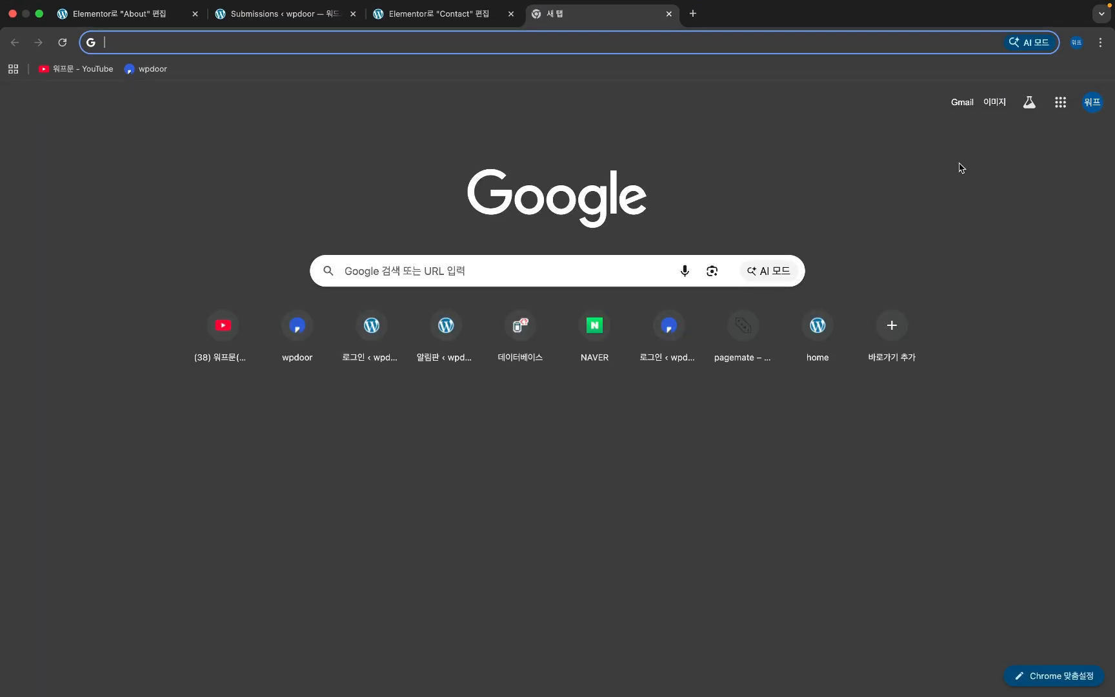
# - Read the form email's failure notice in Gmail's Spam folder, then return to the Contact editor
pyautogui.click(962, 103)
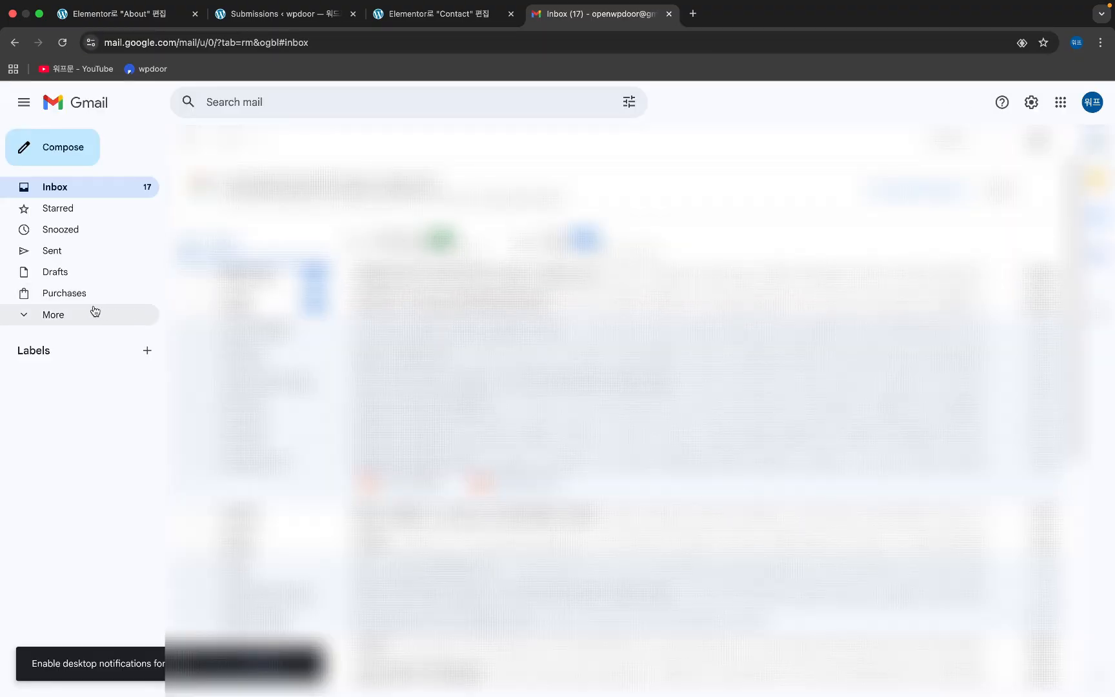
pyautogui.click(68, 321)
pyautogui.click(82, 399)
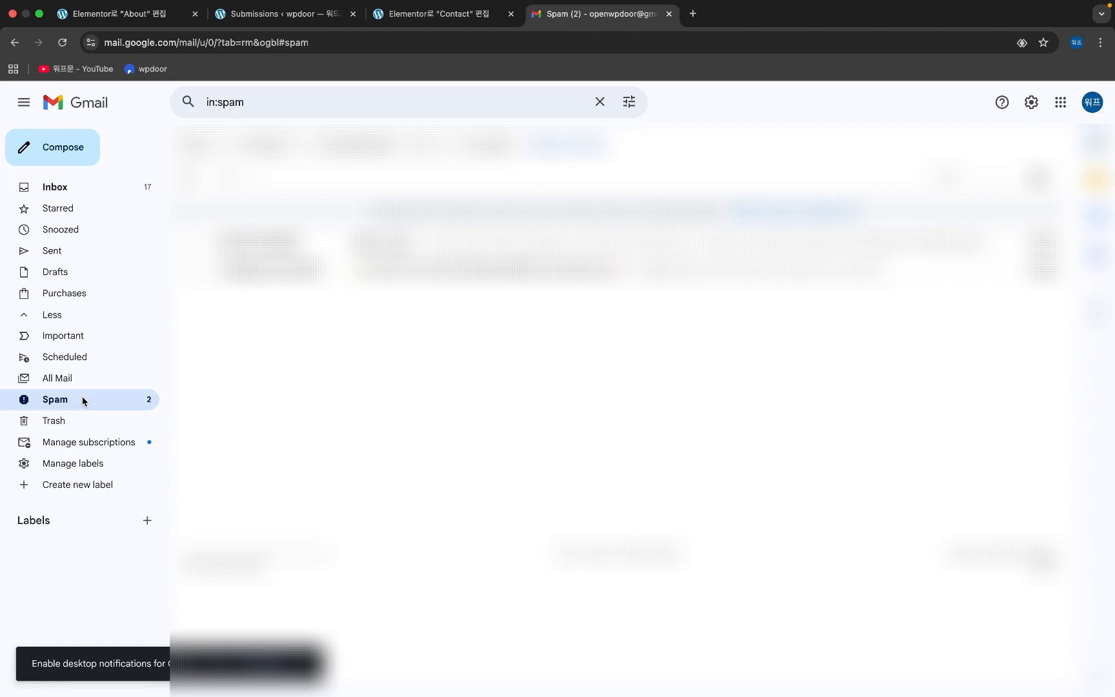
pyautogui.click(443, 249)
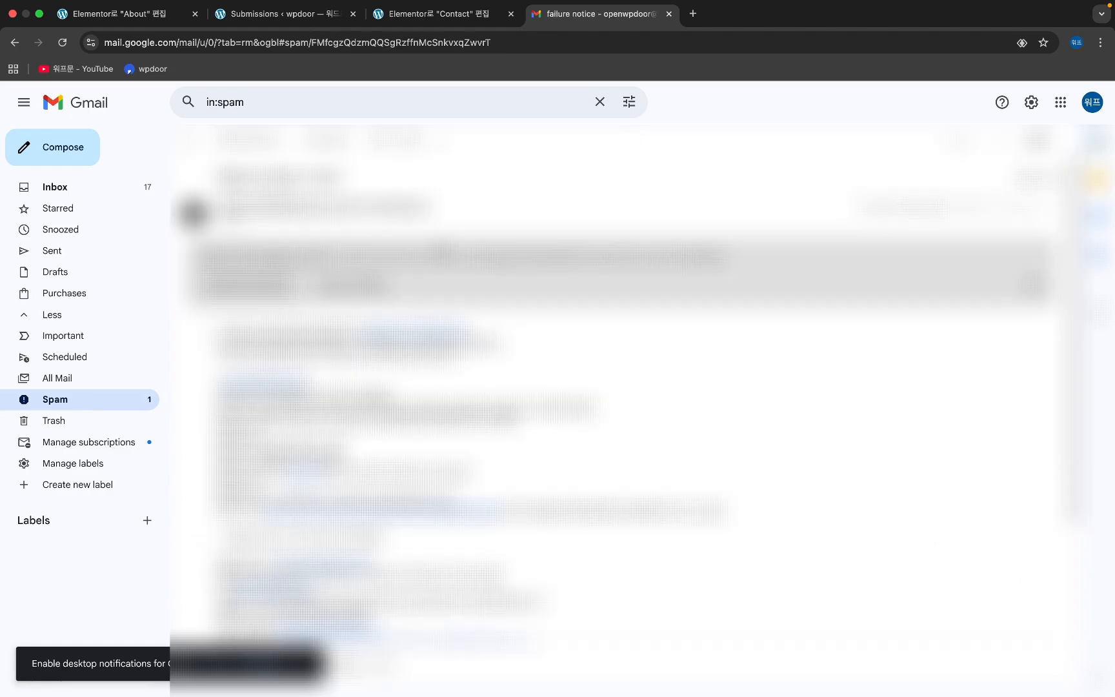
pyautogui.scroll(-4, 620, 387)
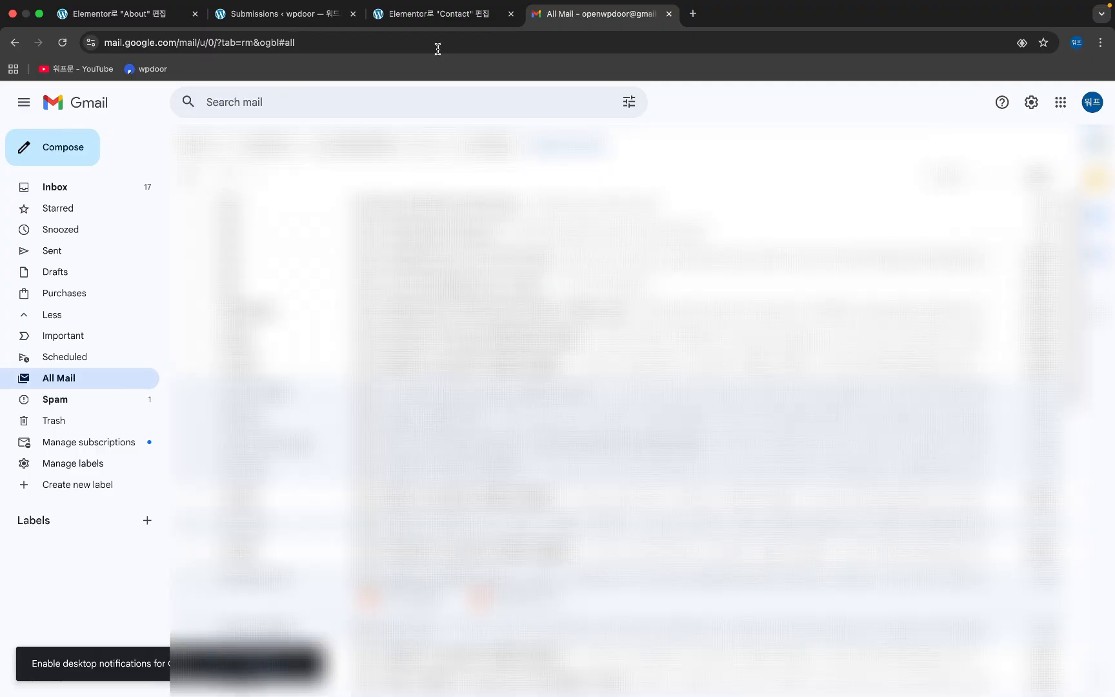
pyautogui.click(418, 19)
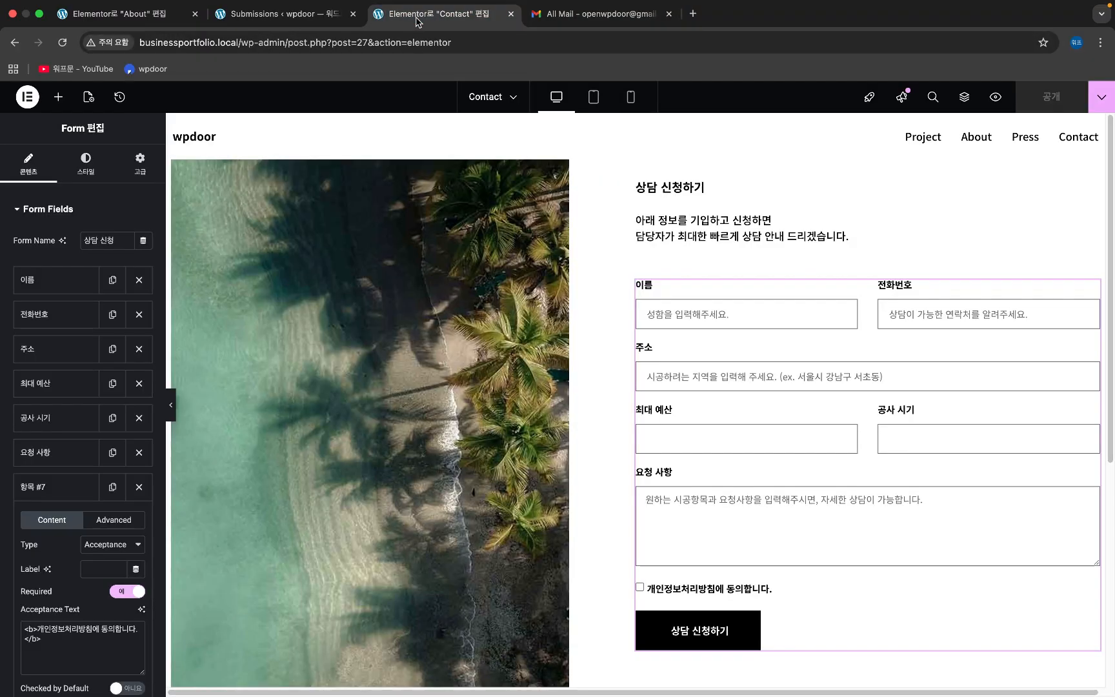
# - Review the first submission, then return to the Contact form editor and collapse the consent field item
pyautogui.click(230, 15)
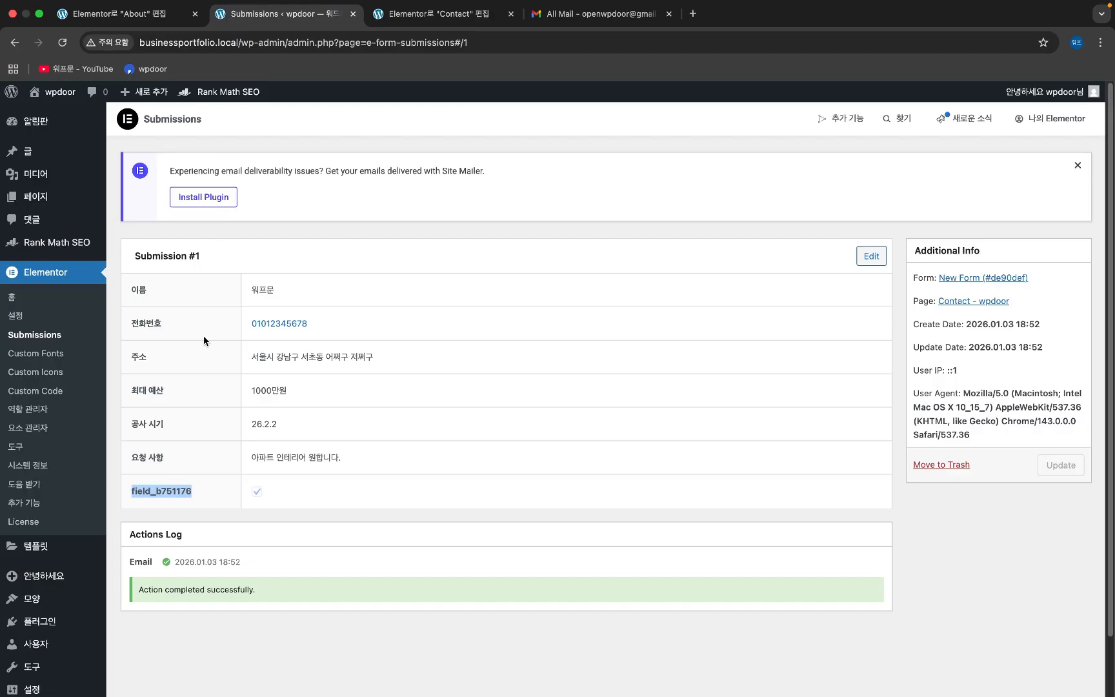
pyautogui.click(418, 16)
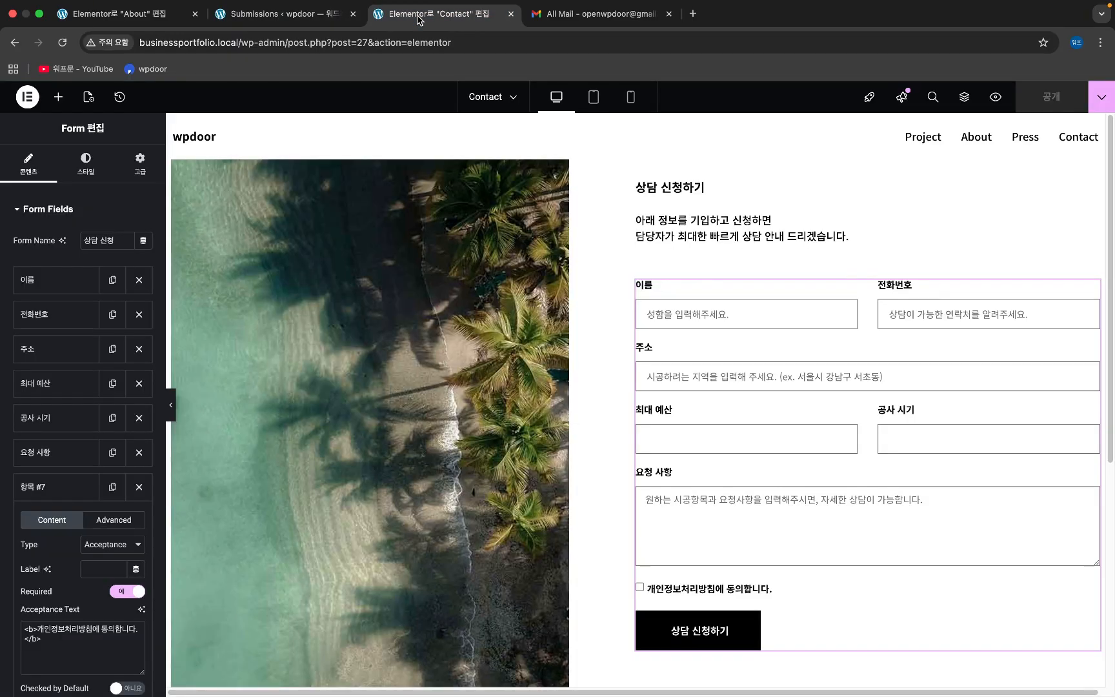
pyautogui.click(33, 488)
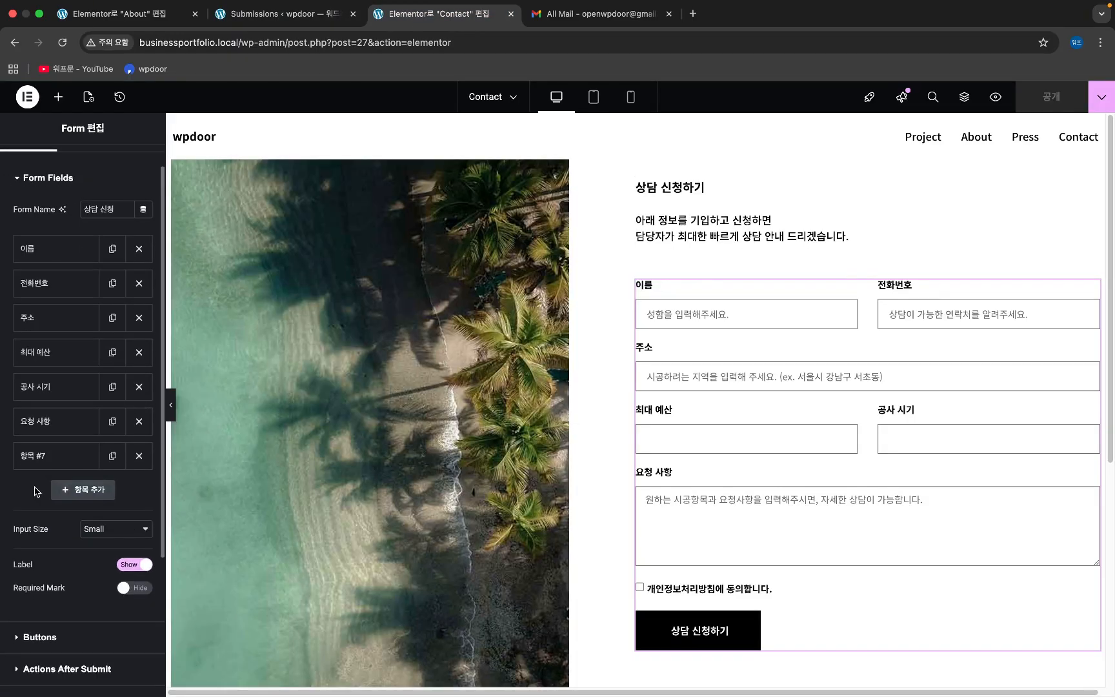
pyautogui.scroll(-1, 33, 492)
pyautogui.scroll(-1, 36, 523)
pyautogui.scroll(-1, 40, 559)
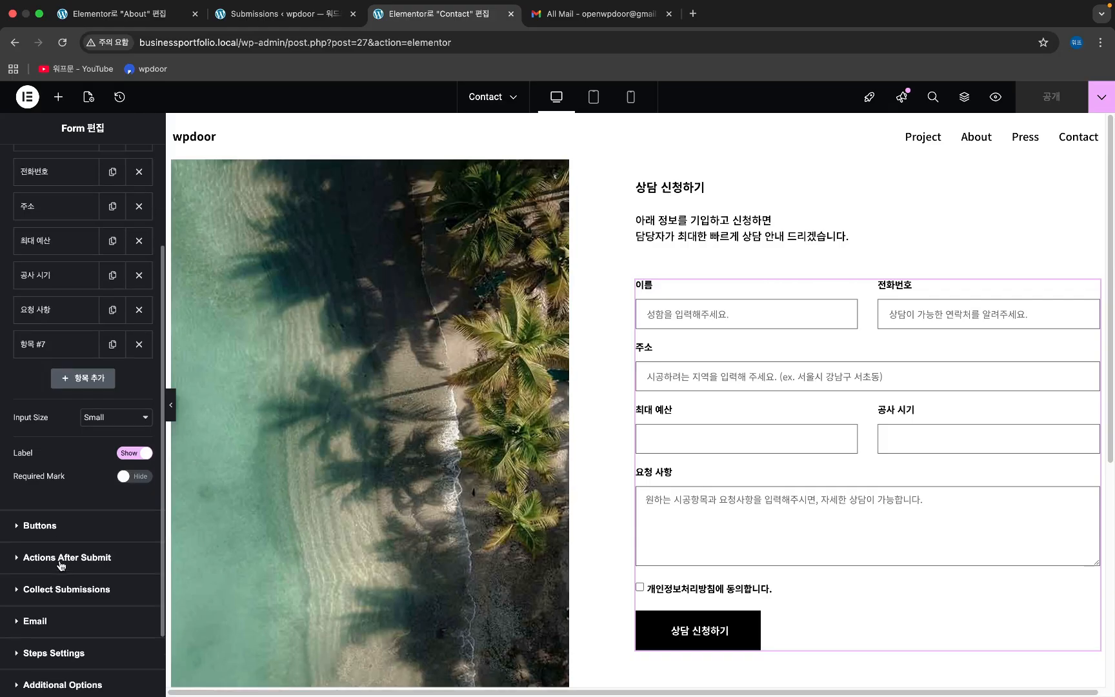
# - In the Email settings, change the To address's domain to 'gmail' and publish the Contact page
pyautogui.click(55, 625)
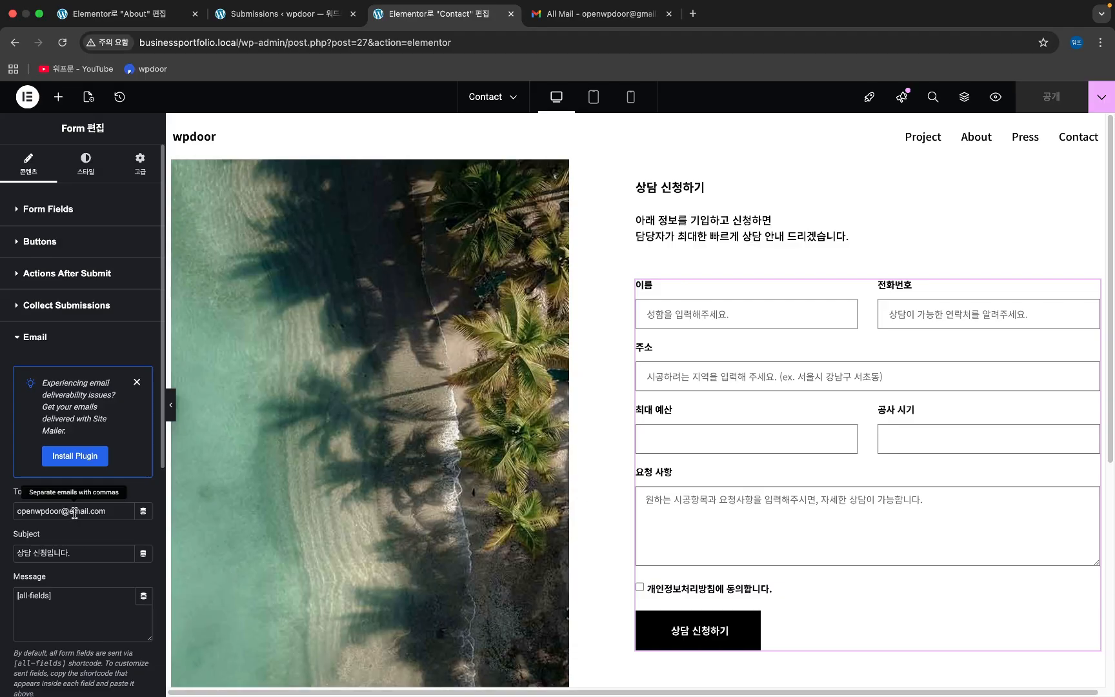
pyautogui.moveTo(89, 511); pyautogui.dragTo(70, 511)
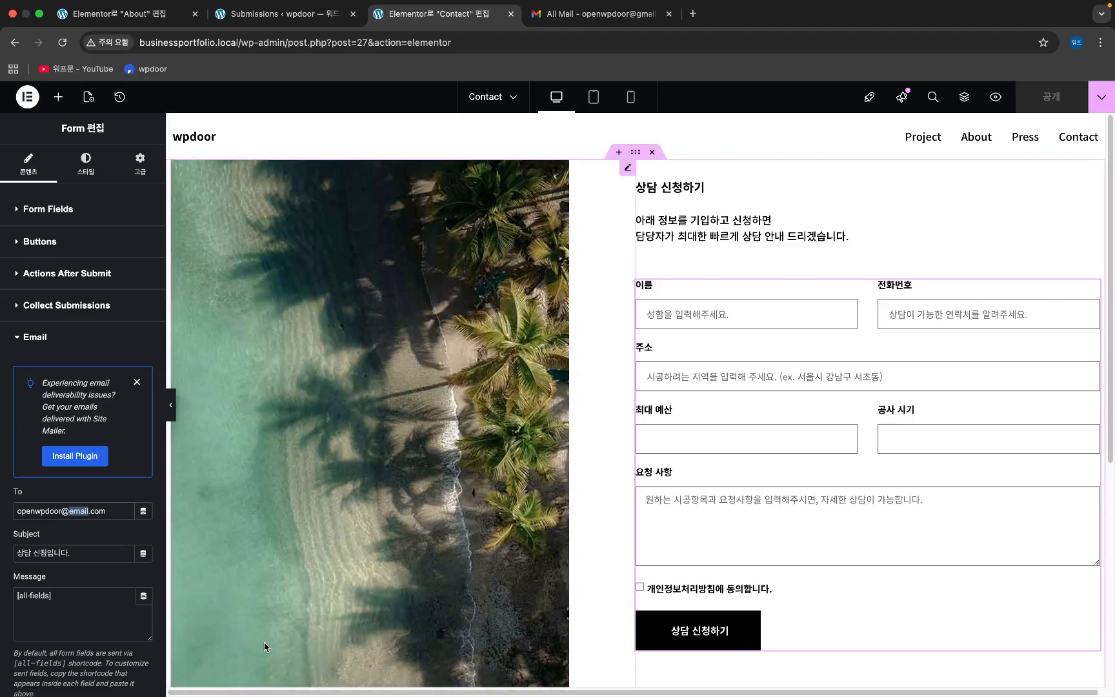
pyautogui.write('gmail')
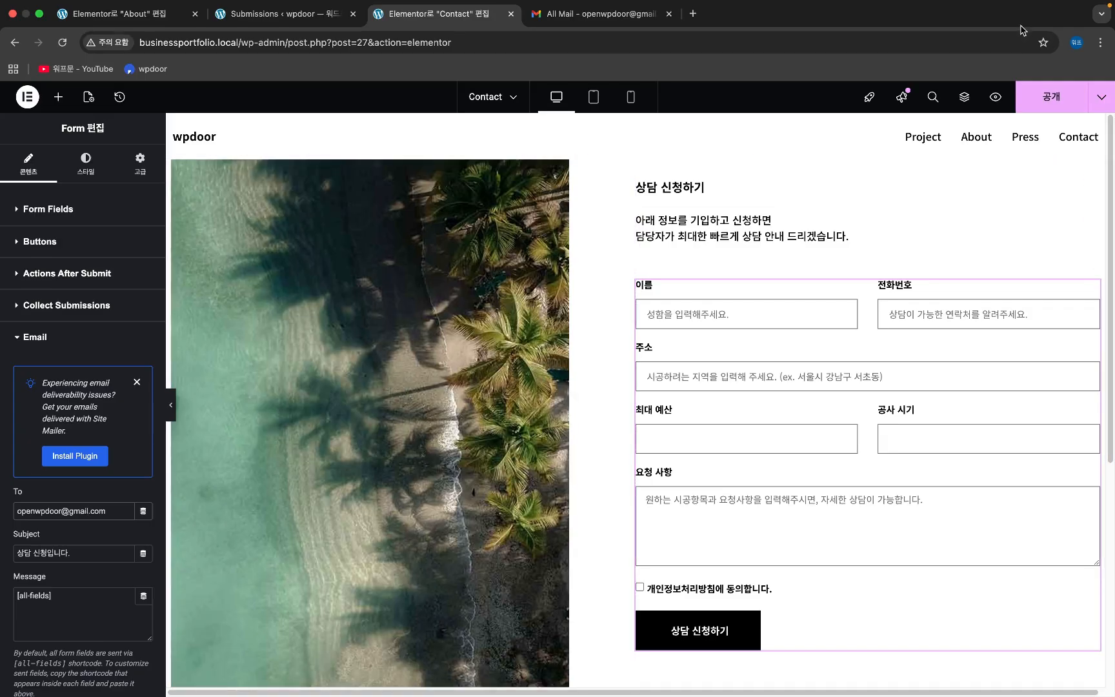
pyautogui.click(1035, 89)
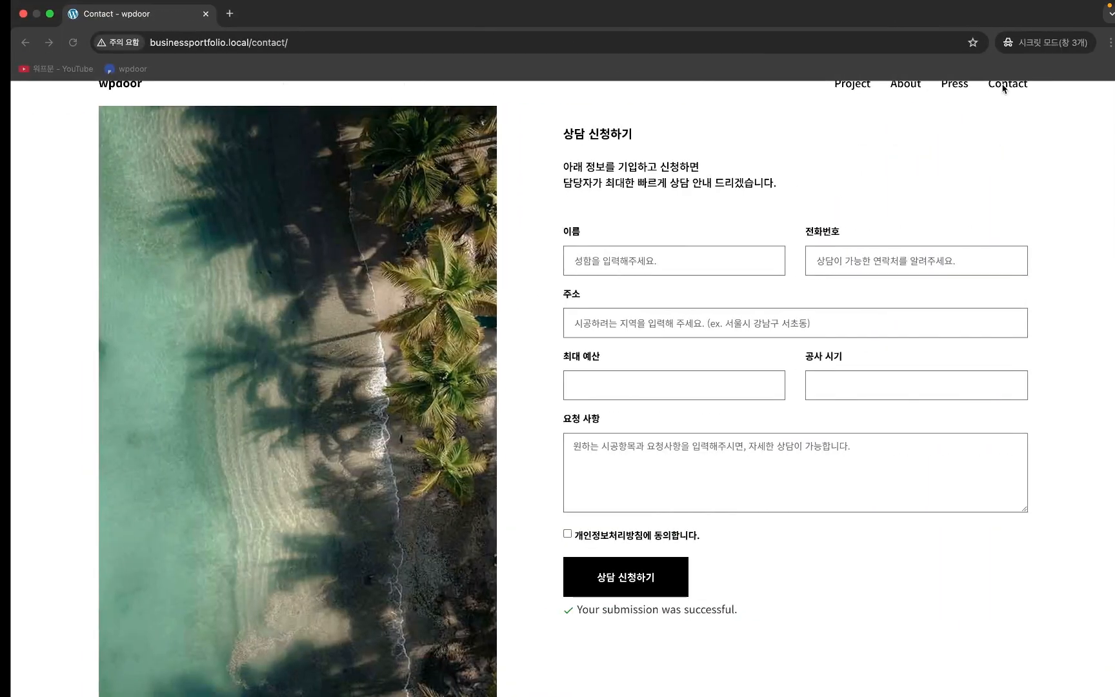
# - Fill in a test name, phone number and address, budget 2000만원 and date 26.07.24
pyautogui.click(667, 251)
pyautogui.press('Tab')
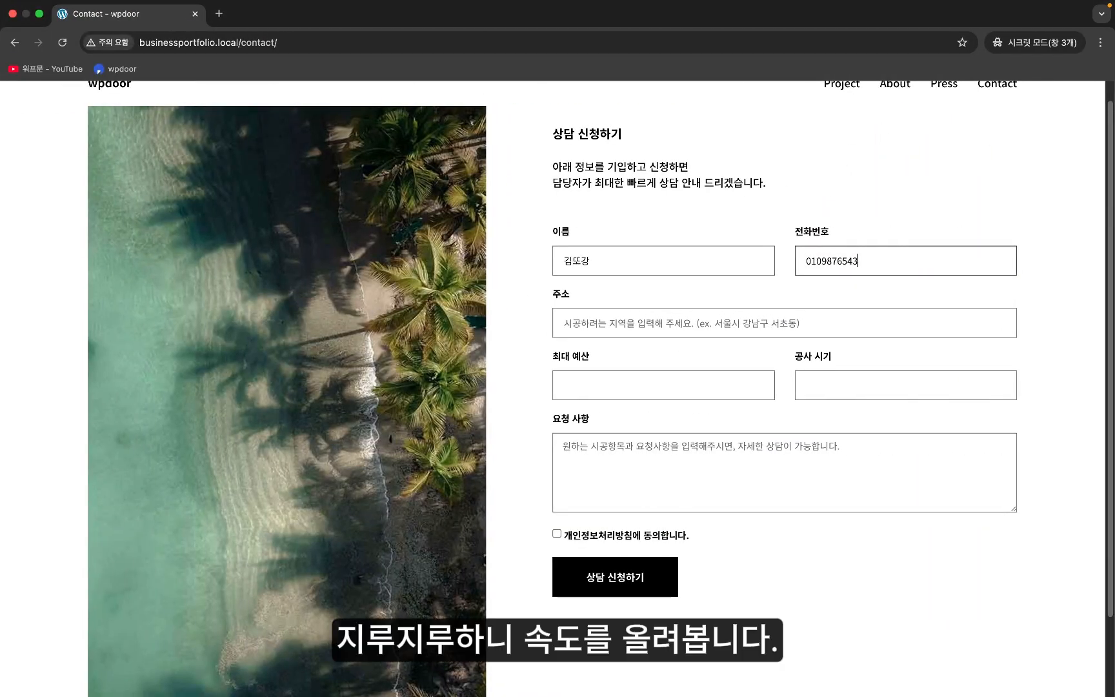
pyautogui.press('Tab')
pyautogui.press('Tab')
pyautogui.press('Tab')
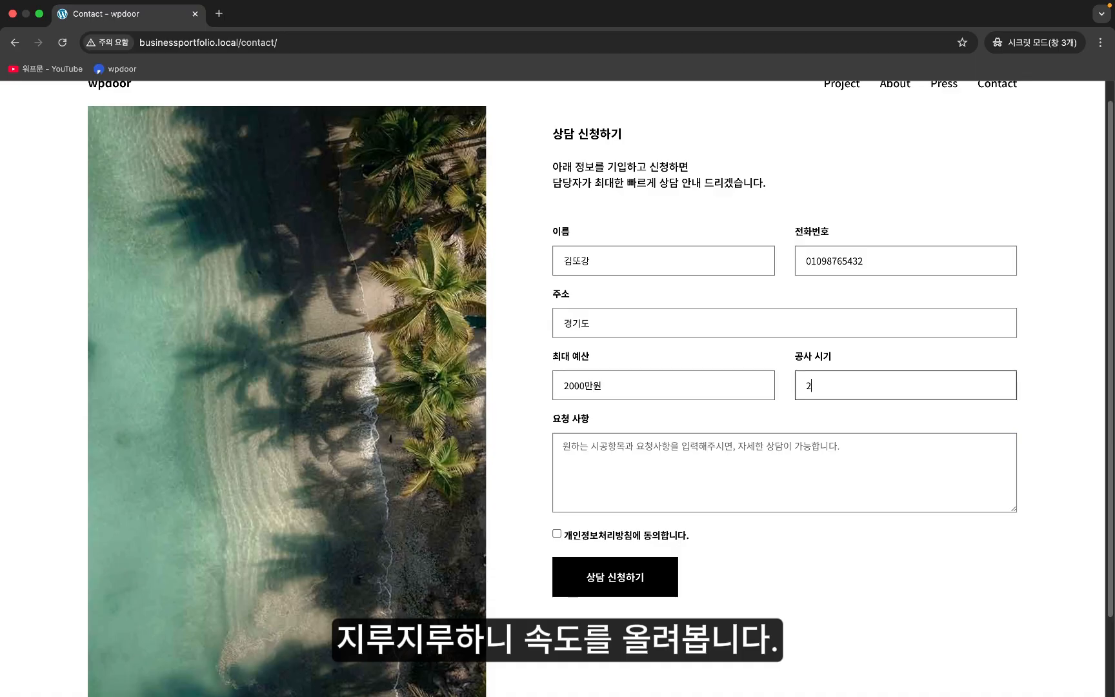
# - Enter request '상담 신청합니다.', tick the privacy consent, submit, and return to the admin window
pyautogui.click(588, 461)
pyautogui.write('상담 신청합니다.')
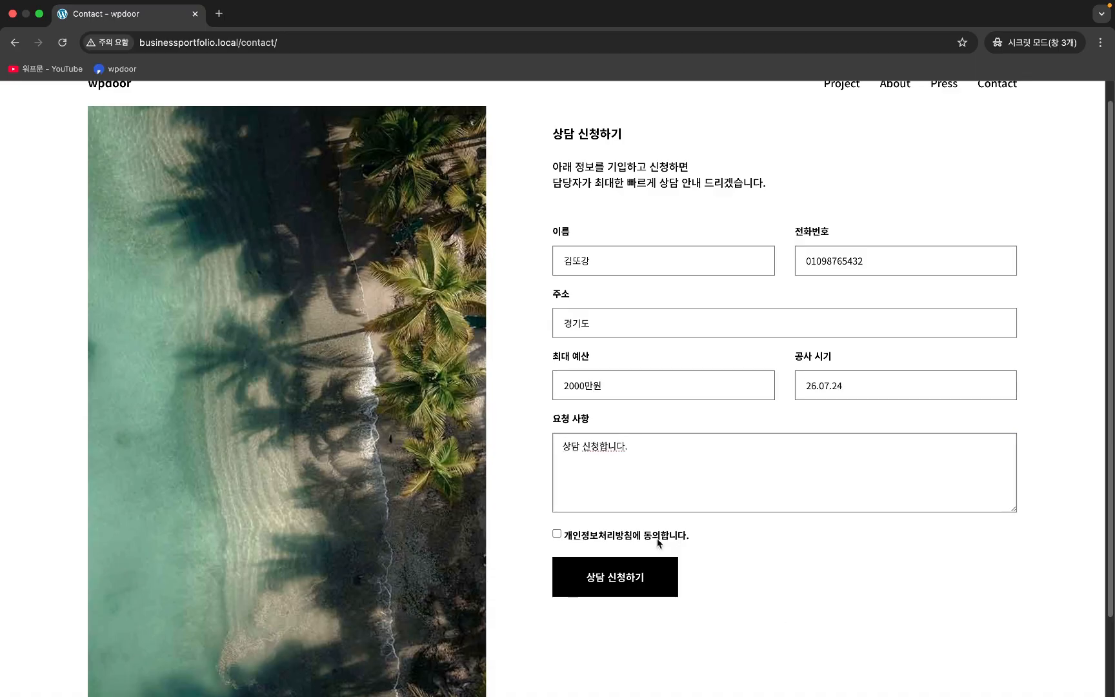
pyautogui.click(557, 533)
pyautogui.click(647, 579)
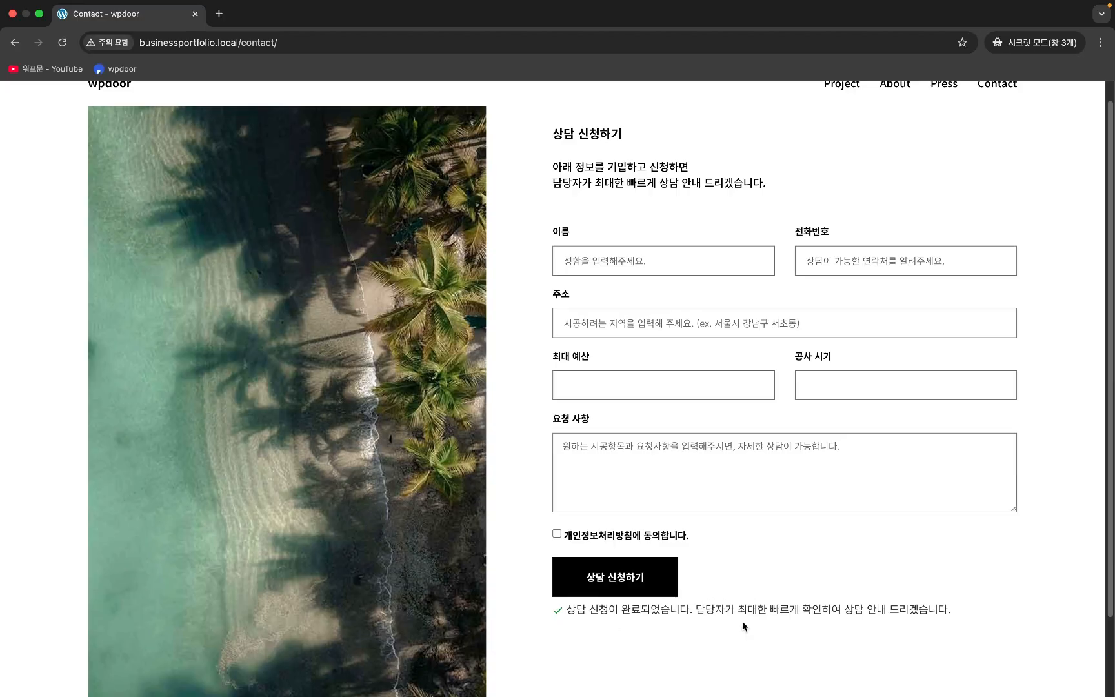
pyautogui.scroll(1, 735, 610)
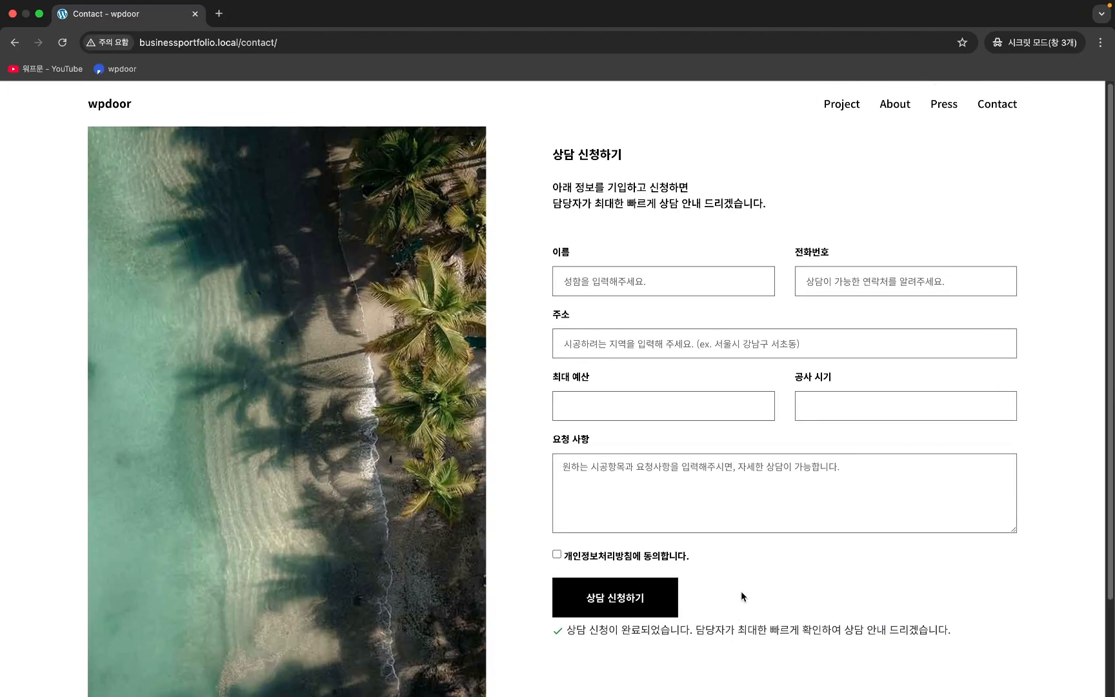
pyautogui.hotkey('ctrl', 'Left')
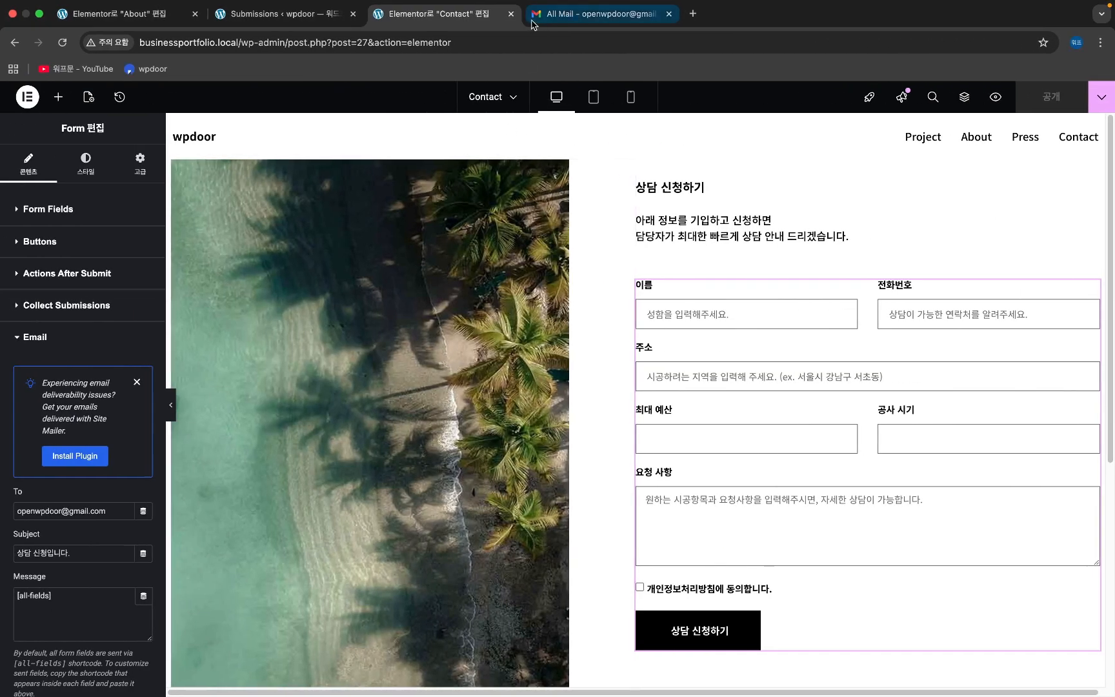
# - Refresh the Gmail inbox and Spam folder for the notification email, then return to the Submissions tab
pyautogui.click(556, 16)
pyautogui.press('super+r')
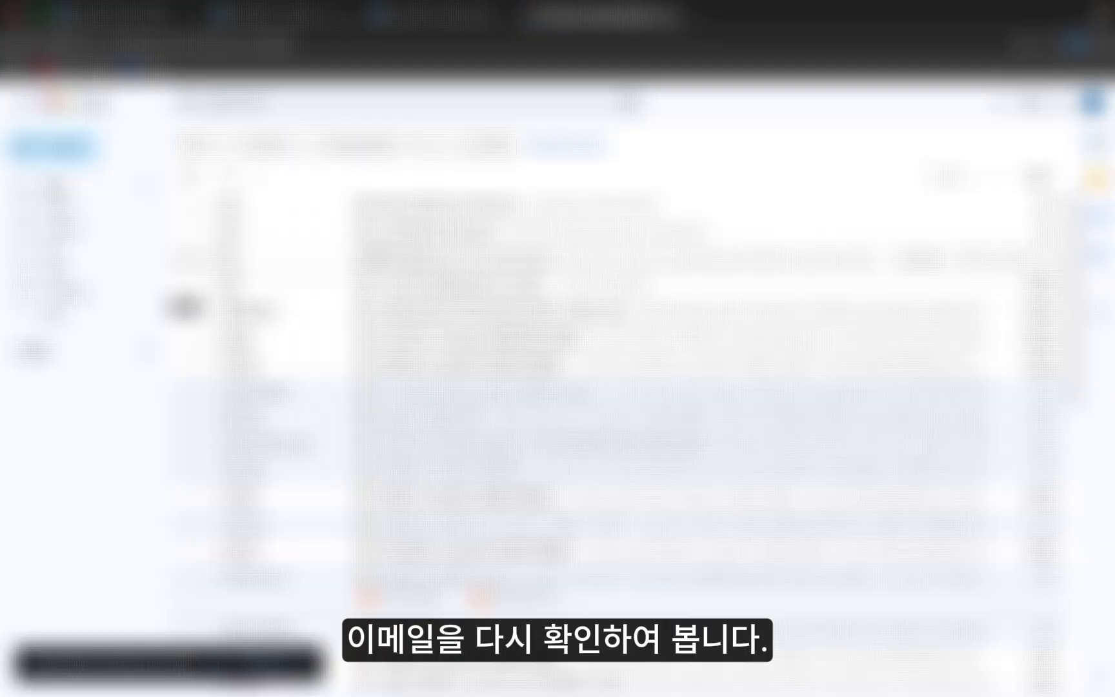
pyautogui.press('super+r')
pyautogui.click(55, 400)
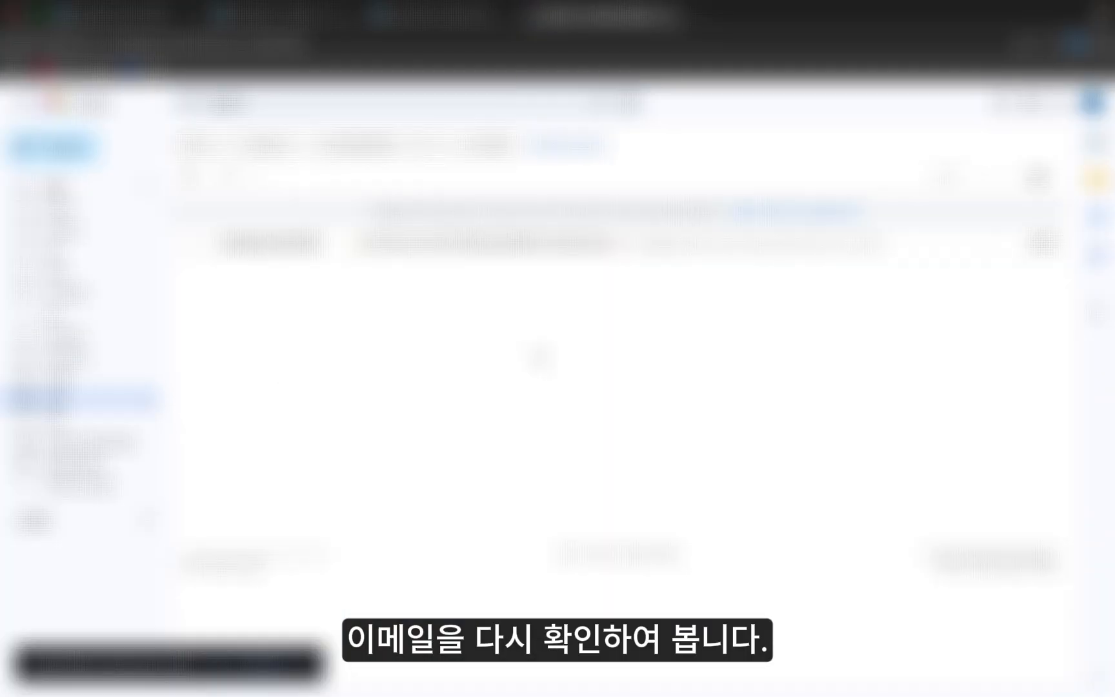
pyautogui.press('super+r')
pyautogui.click(245, 14)
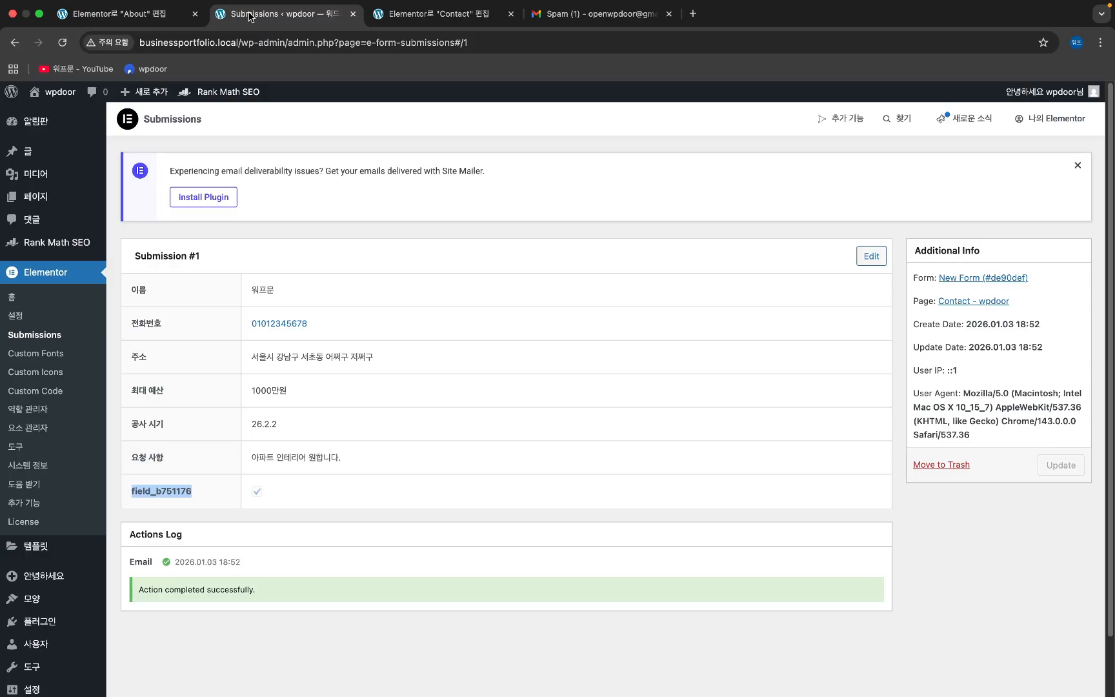
# - Reload the submissions list, open Submission #2, and check its privacy consent row
pyautogui.click(32, 335)
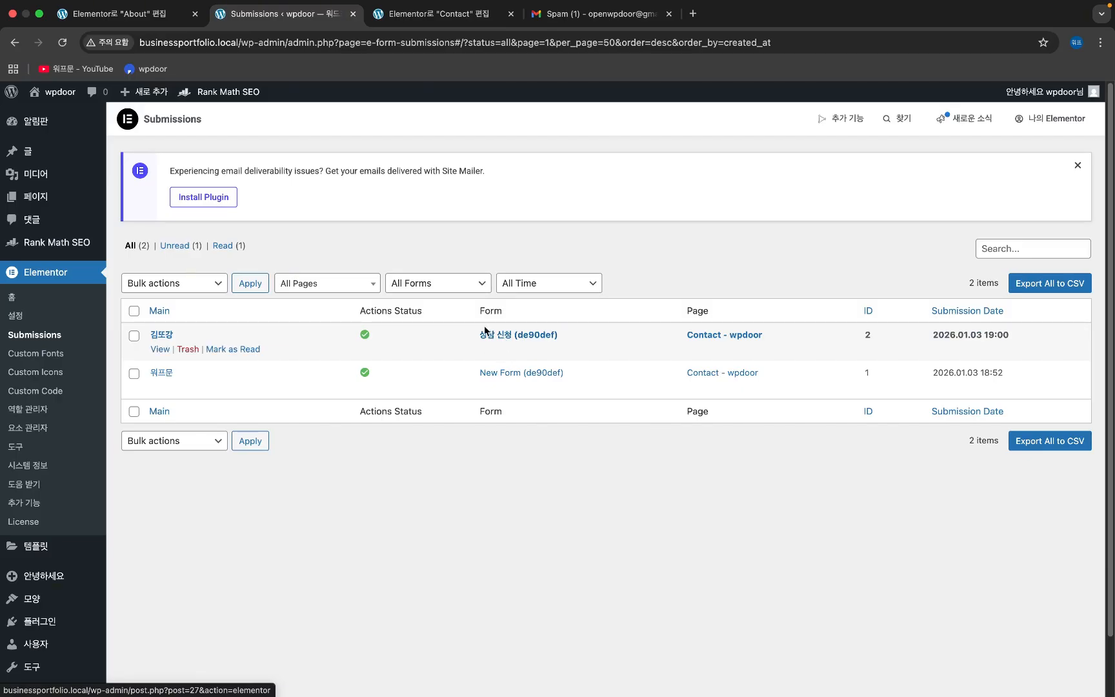
pyautogui.click(168, 334)
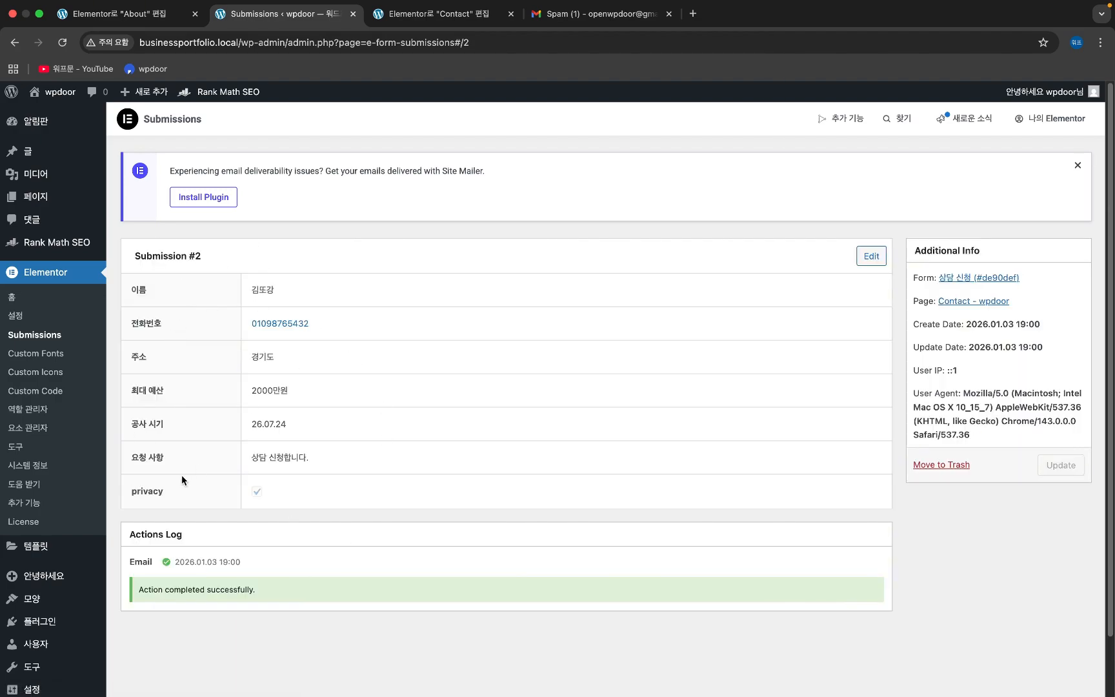
pyautogui.doubleClick(147, 493)
# - Review Submission #2's user agent, create/update dates, and the successful Email action log entry
pyautogui.moveTo(1016, 433); pyautogui.dragTo(913, 395)
pyautogui.click(941, 395)
pyautogui.doubleClick(946, 394)
pyautogui.click(937, 372)
pyautogui.moveTo(1073, 352); pyautogui.dragTo(911, 326)
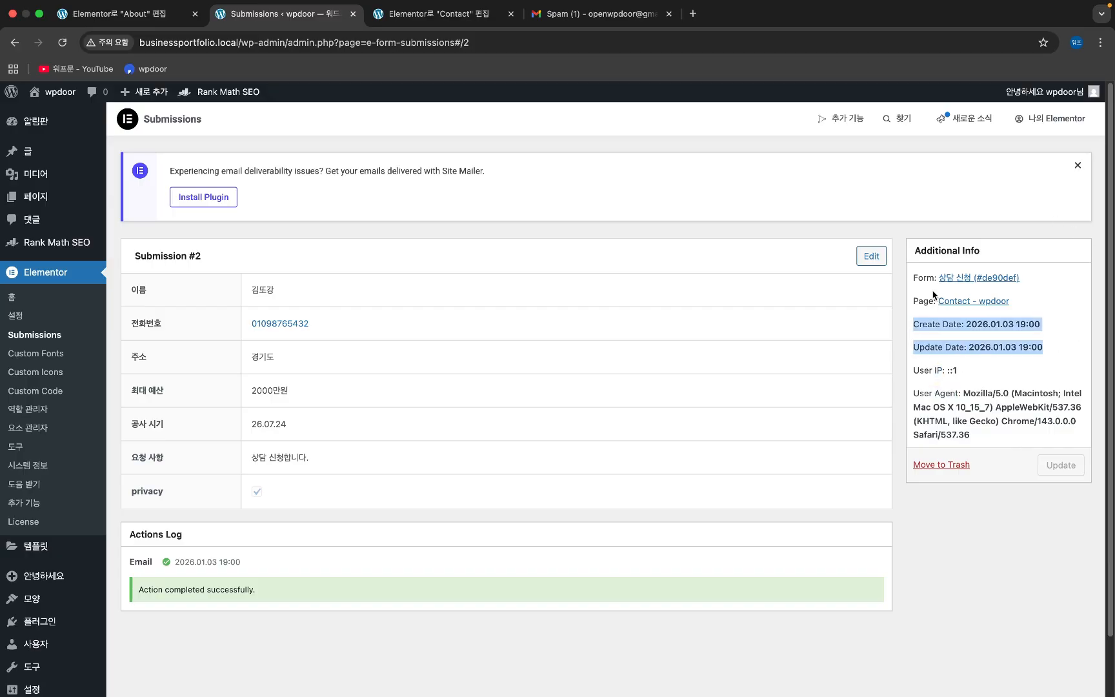
pyautogui.click(215, 630)
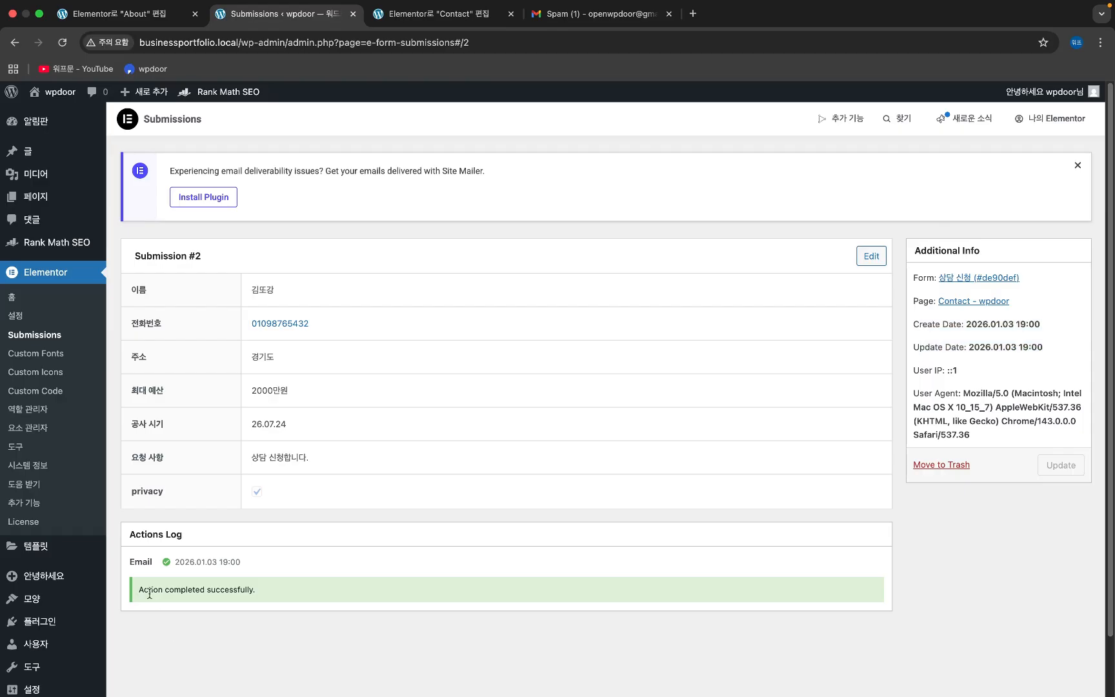
pyautogui.moveTo(128, 561); pyautogui.dragTo(286, 608)
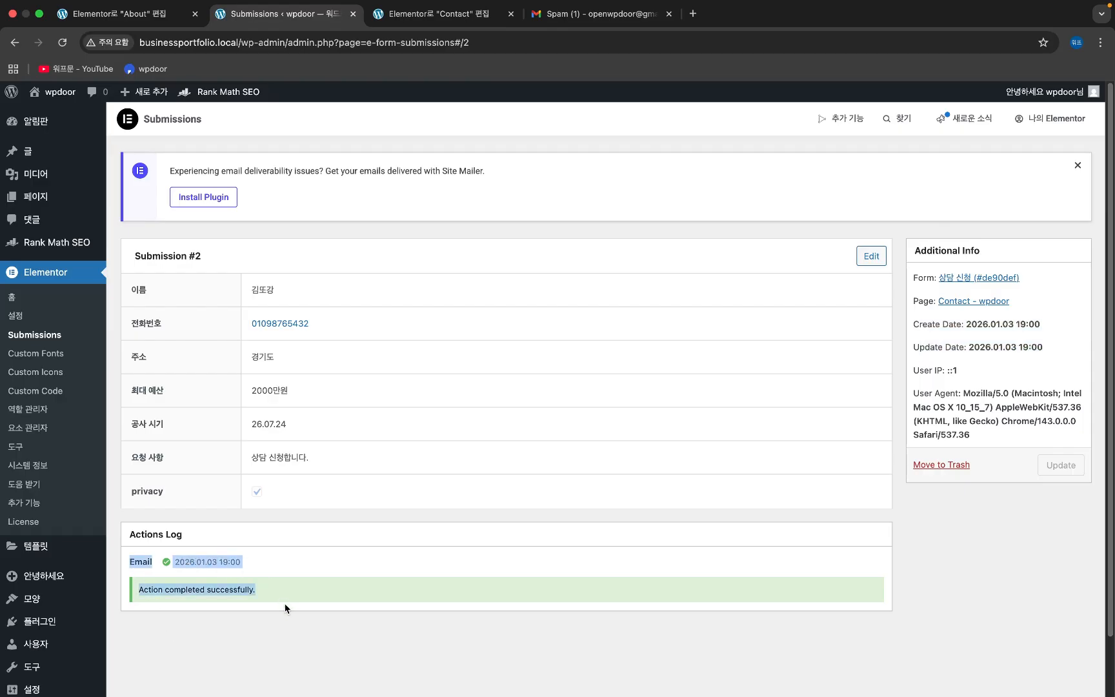
pyautogui.click(288, 609)
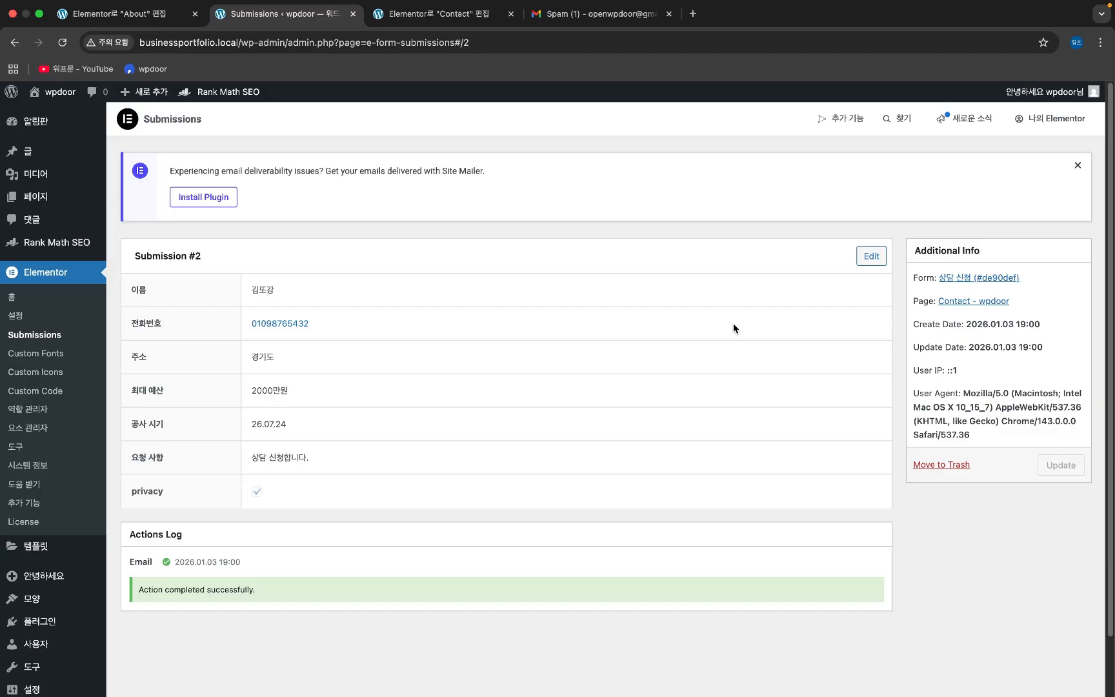
# - Switch back to the Elementor 'Contact' editor tab showing the form's email settings
pyautogui.click(466, 16)
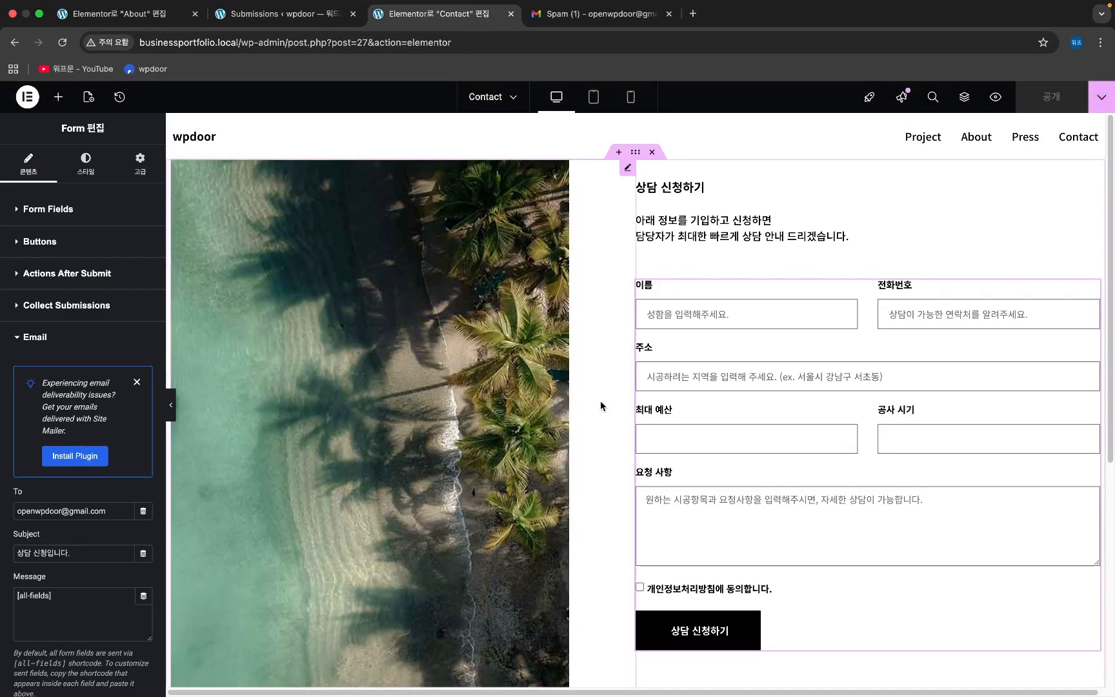